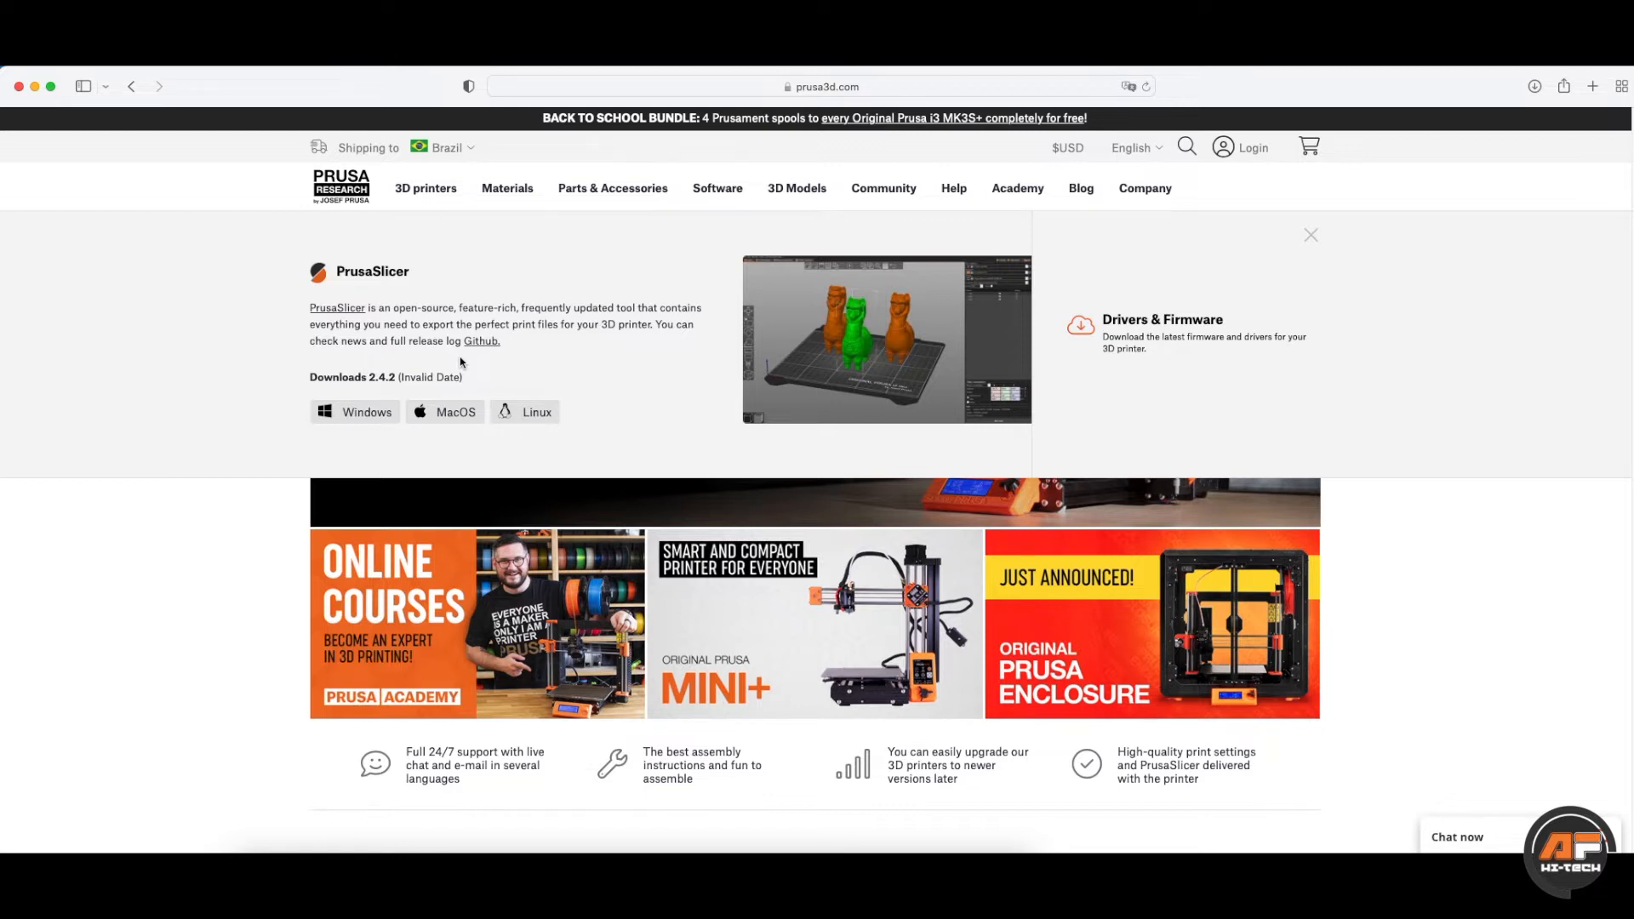
- Open the PrusaSlicer GitHub releases page, showing the 2.5.0-rc2 release notes, in a new tab
left_click(489, 341)
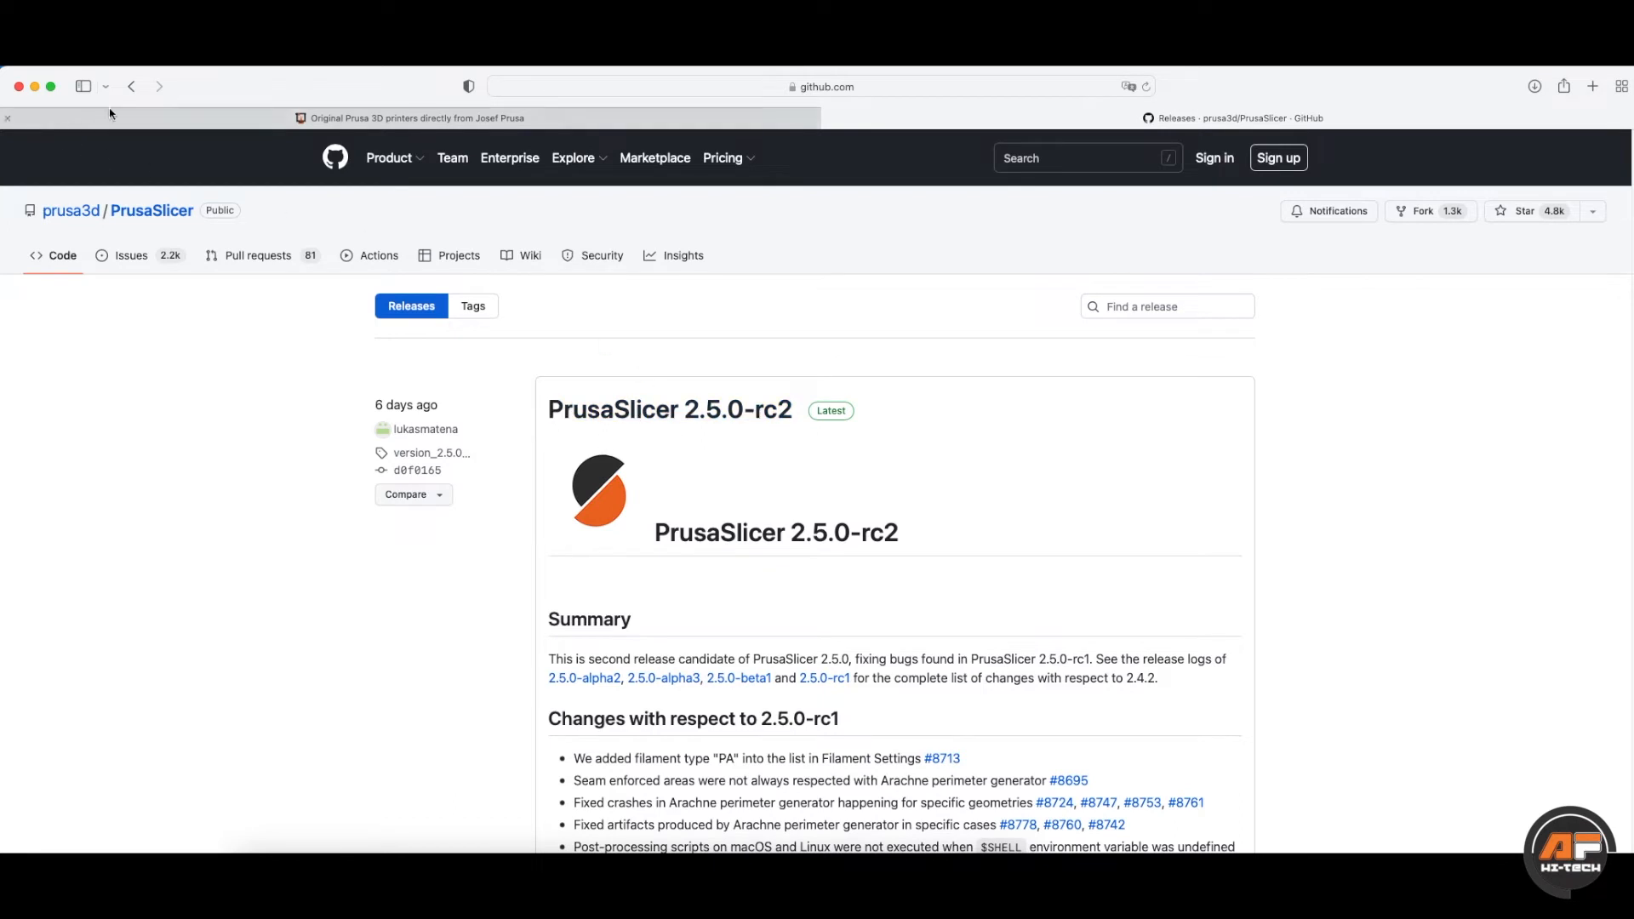
- Switch back from the GitHub release notes to the Prusa3D website
left_click(449, 118)
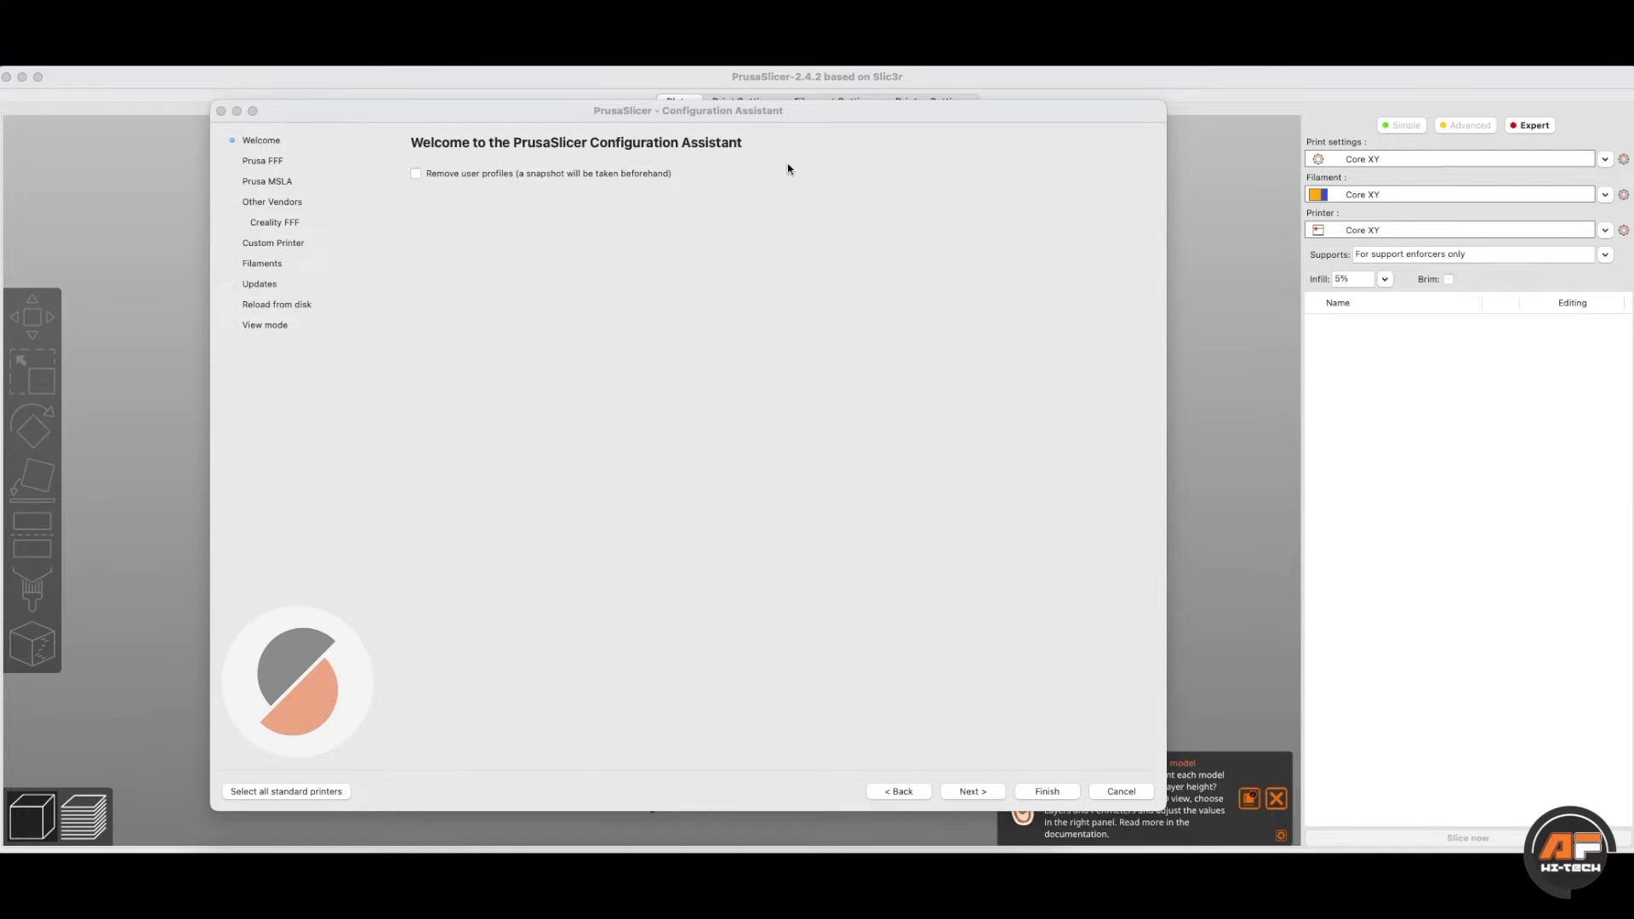
- Show the Prusa FFF Technology Printers page and scroll through its printer families
left_click(280, 164)
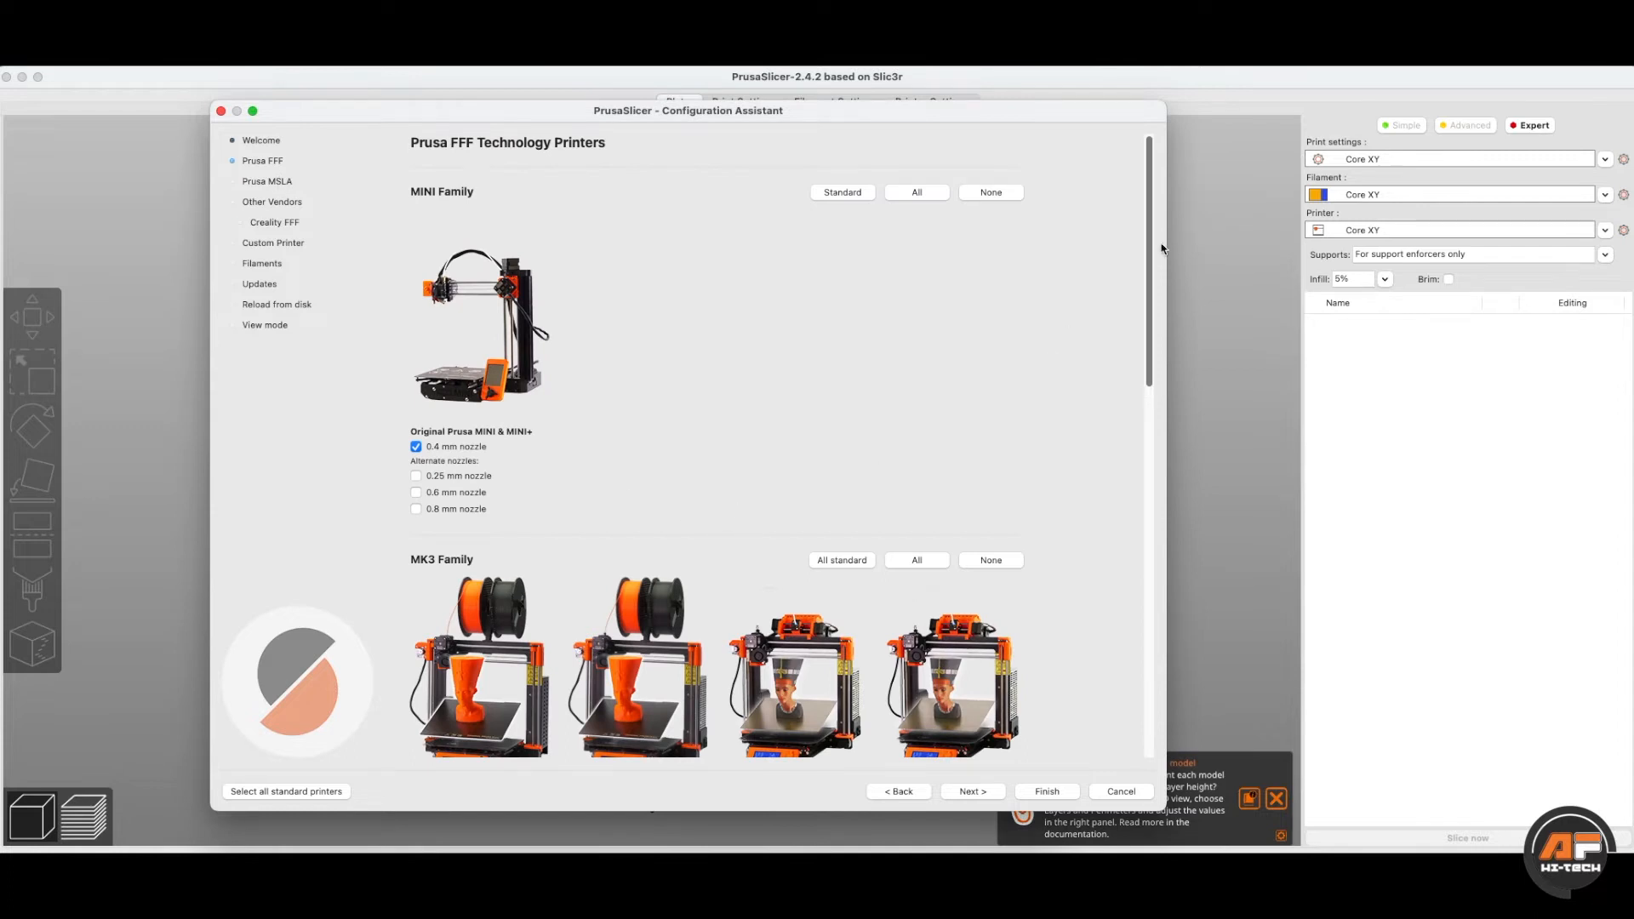
mouse_move(1151, 239)
left_mouse_down()
mouse_move(1141, 532)
mouse_move(1153, 219)
left_mouse_up()
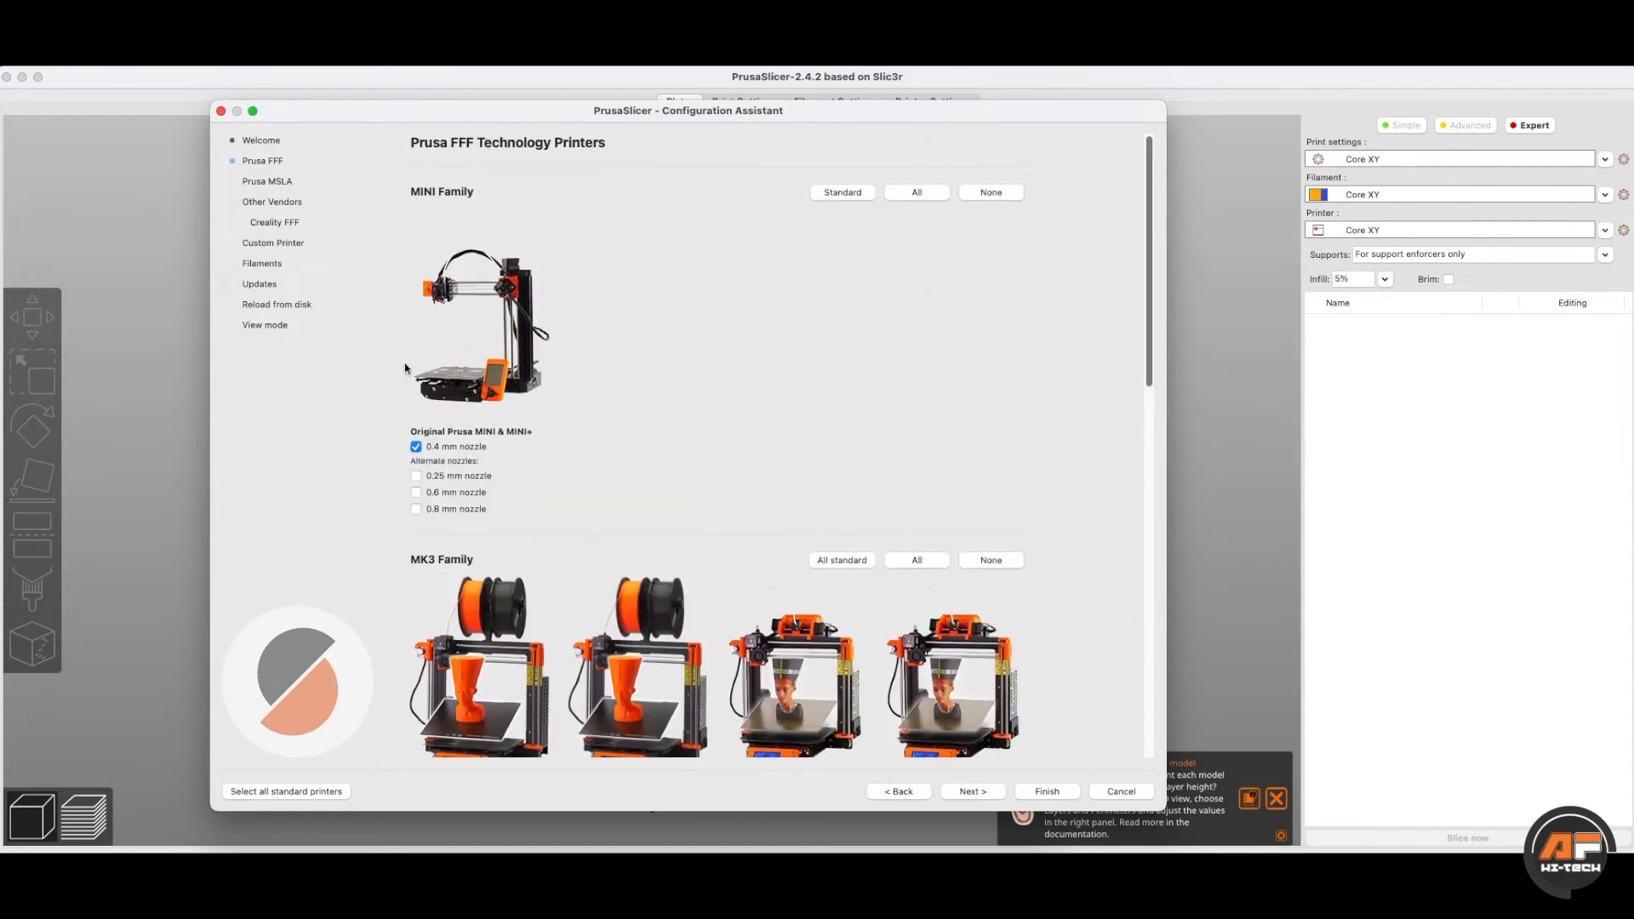
- Look over the Prusa MSLA resin printers, then move to the Other Vendors page
left_click(264, 181)
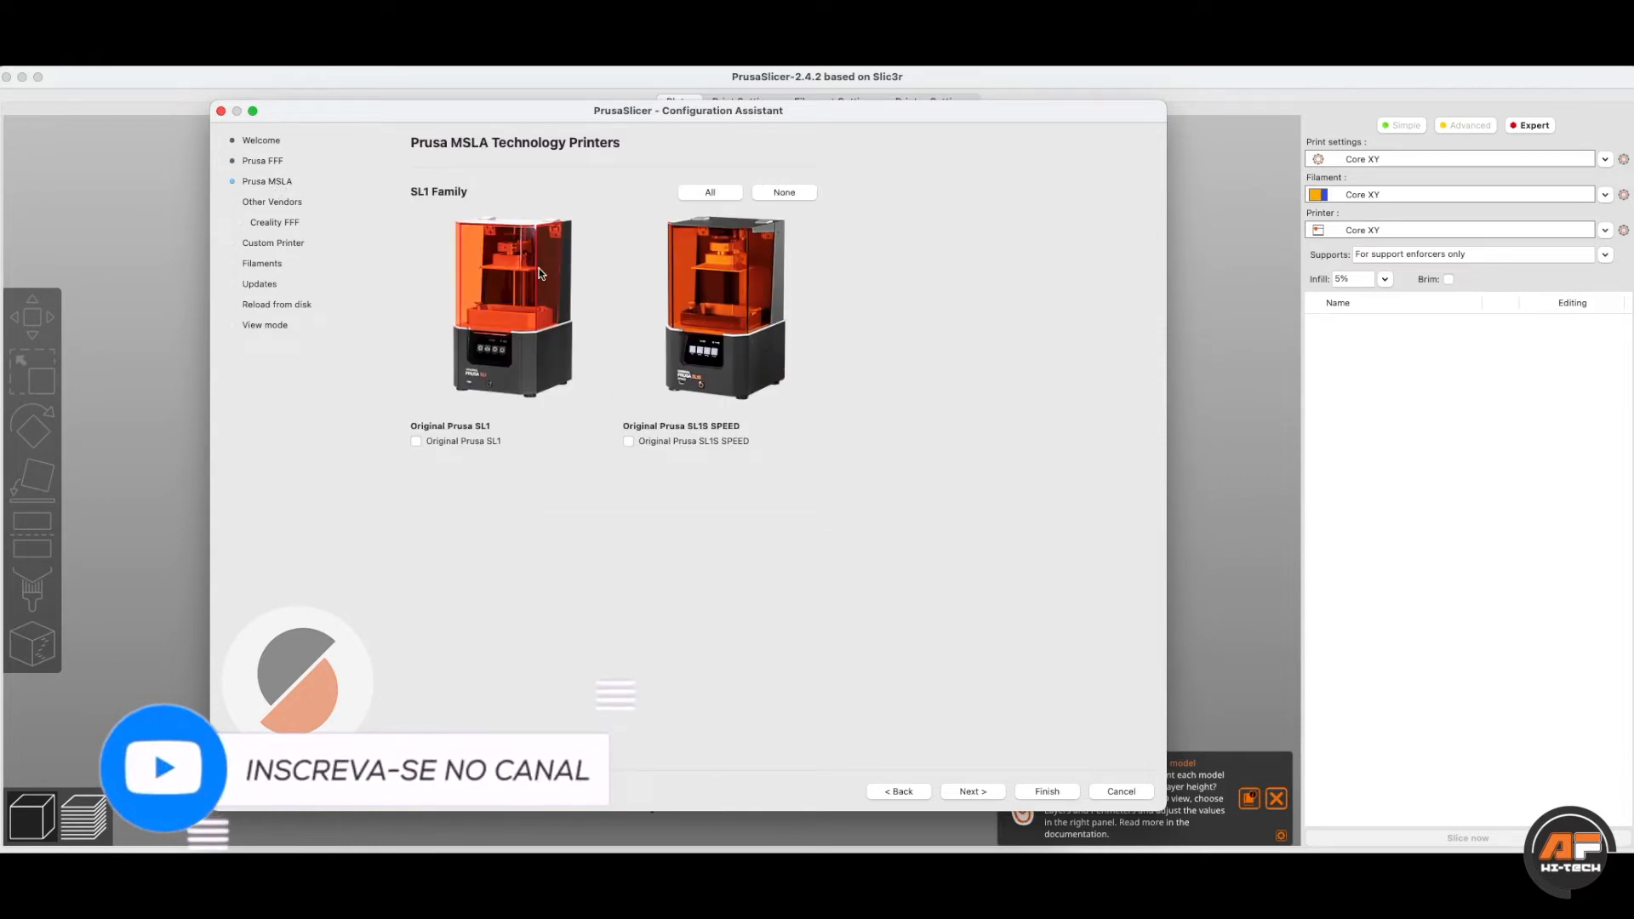
left_click(276, 203)
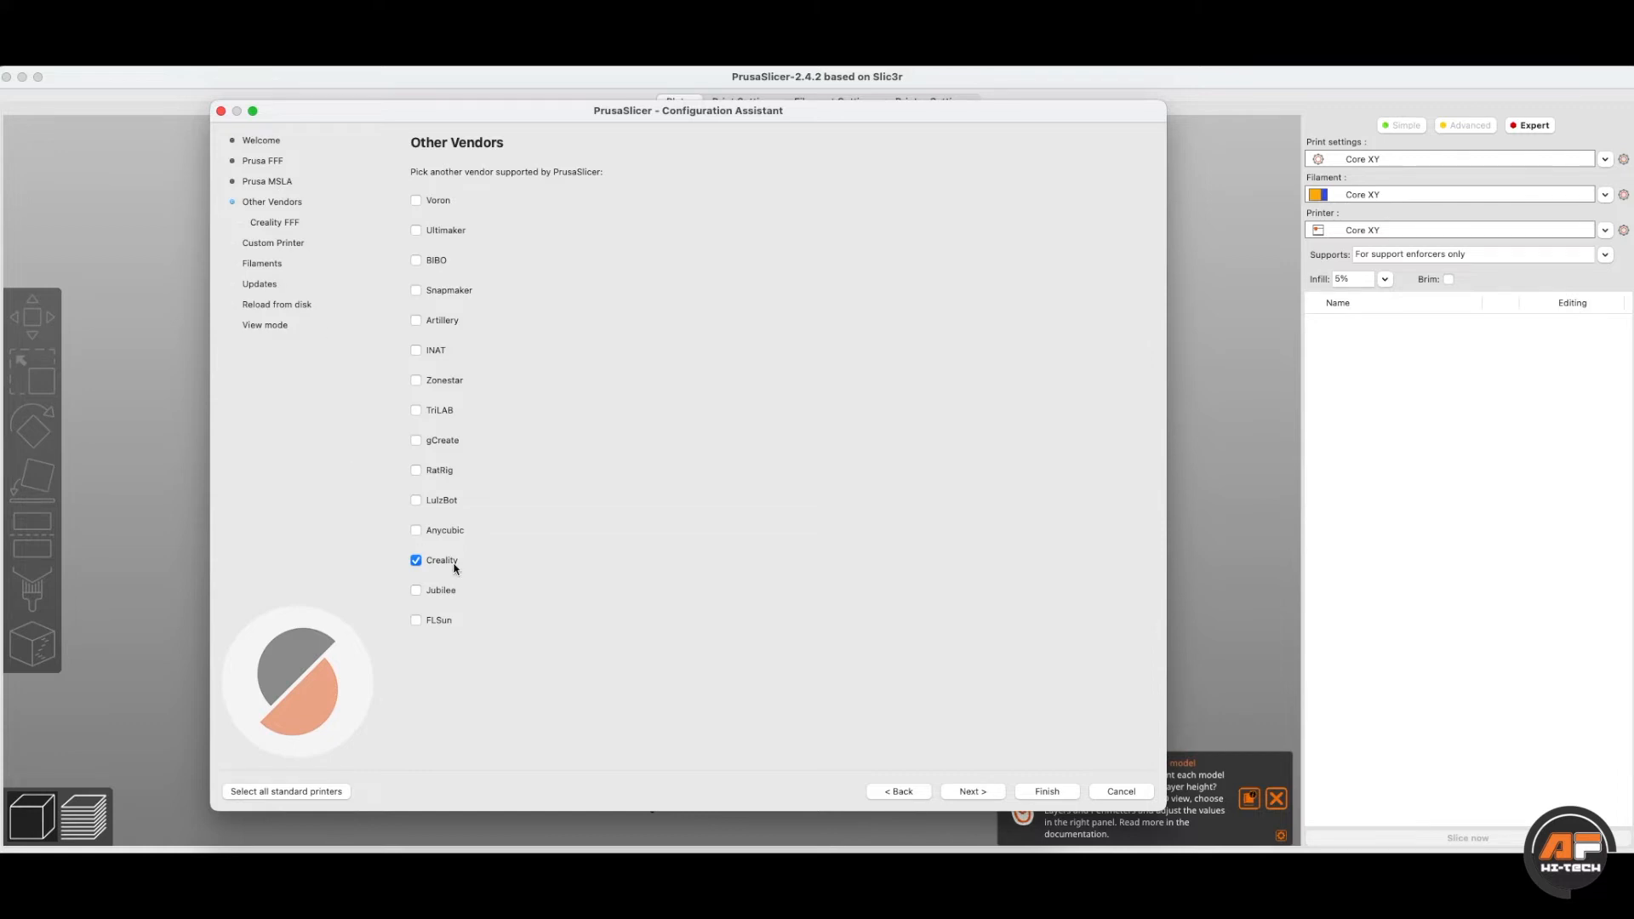
- Add the Creality Ender-3 with a 0.4 mm nozzle from the Creality FFF list and continue to Custom Printer Setup
left_click(272, 223)
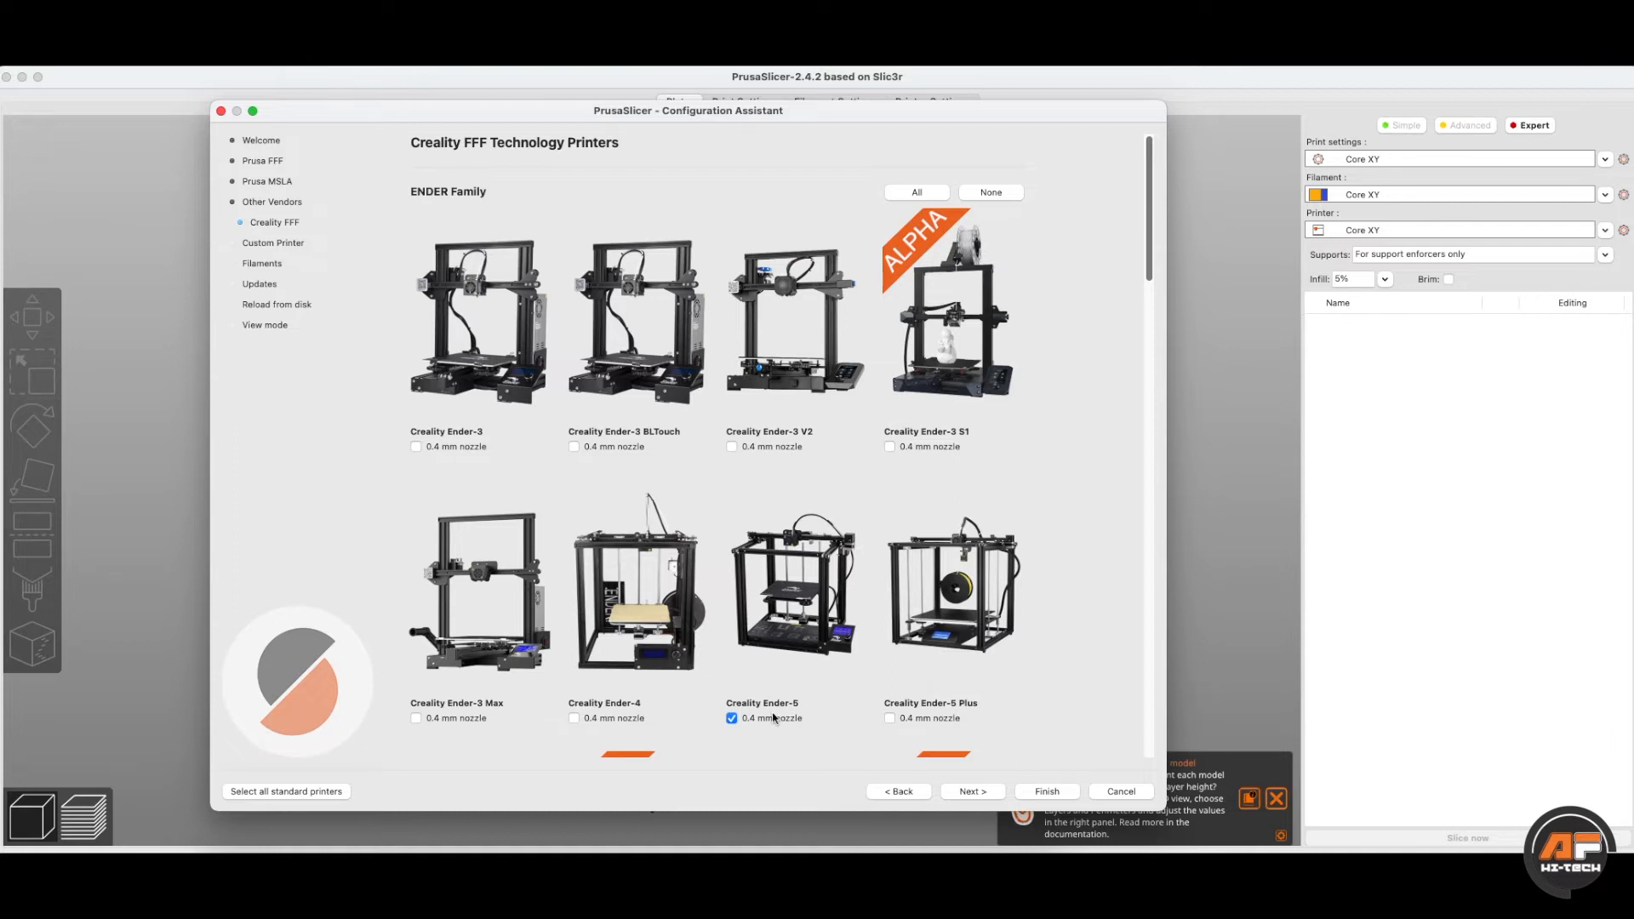
scroll(823, 696, "down", 5)
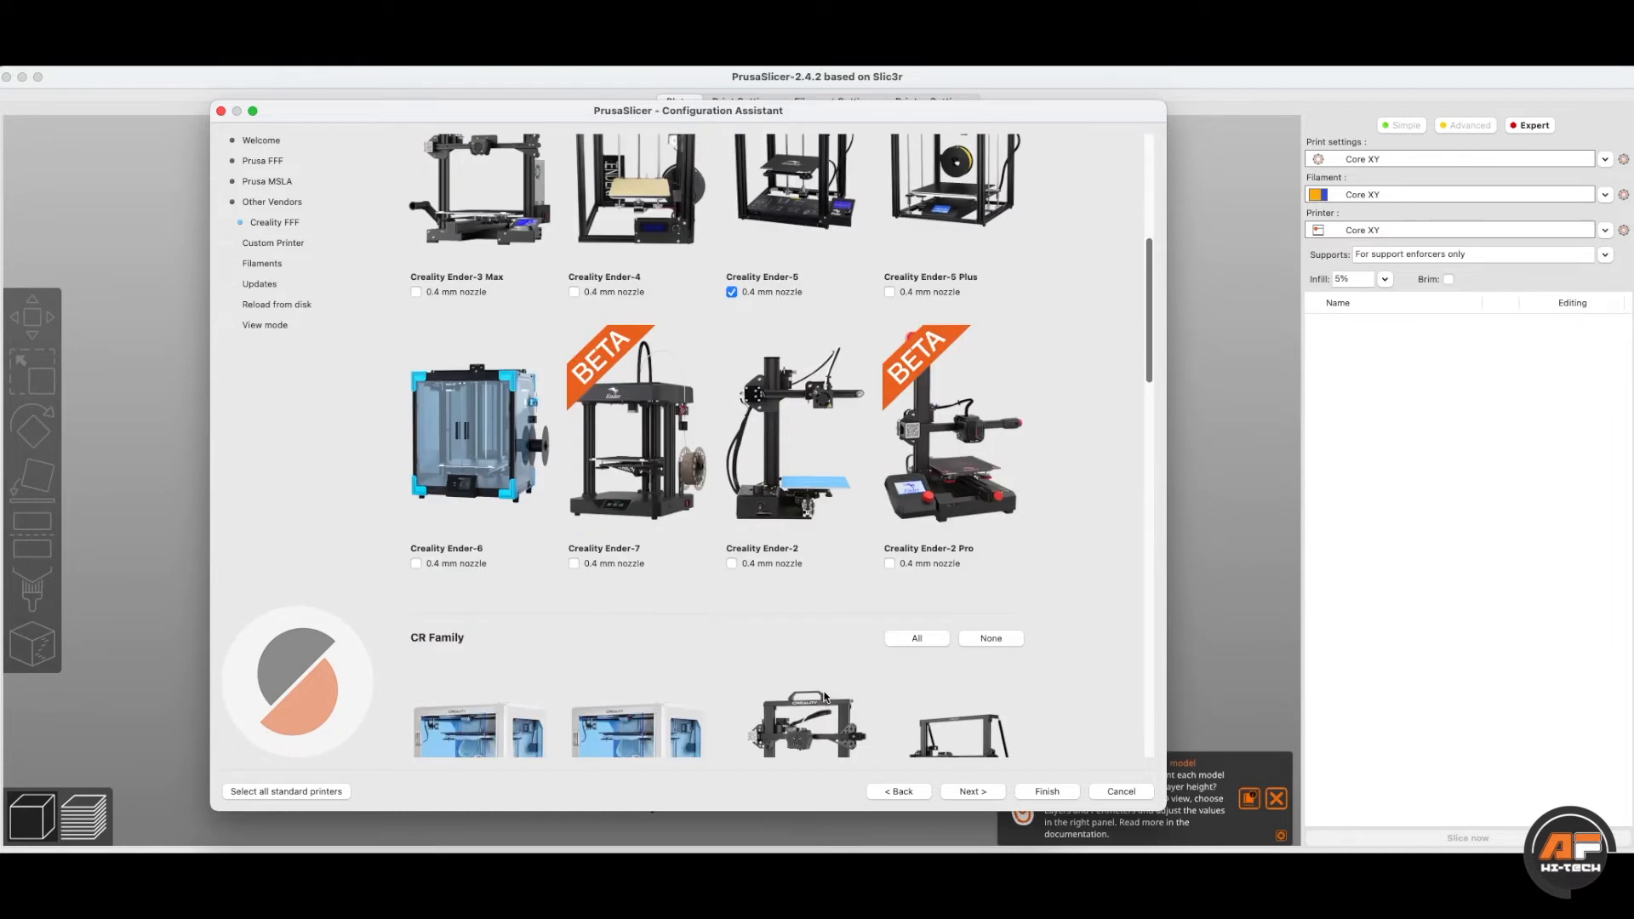
scroll(719, 425, "up", 5)
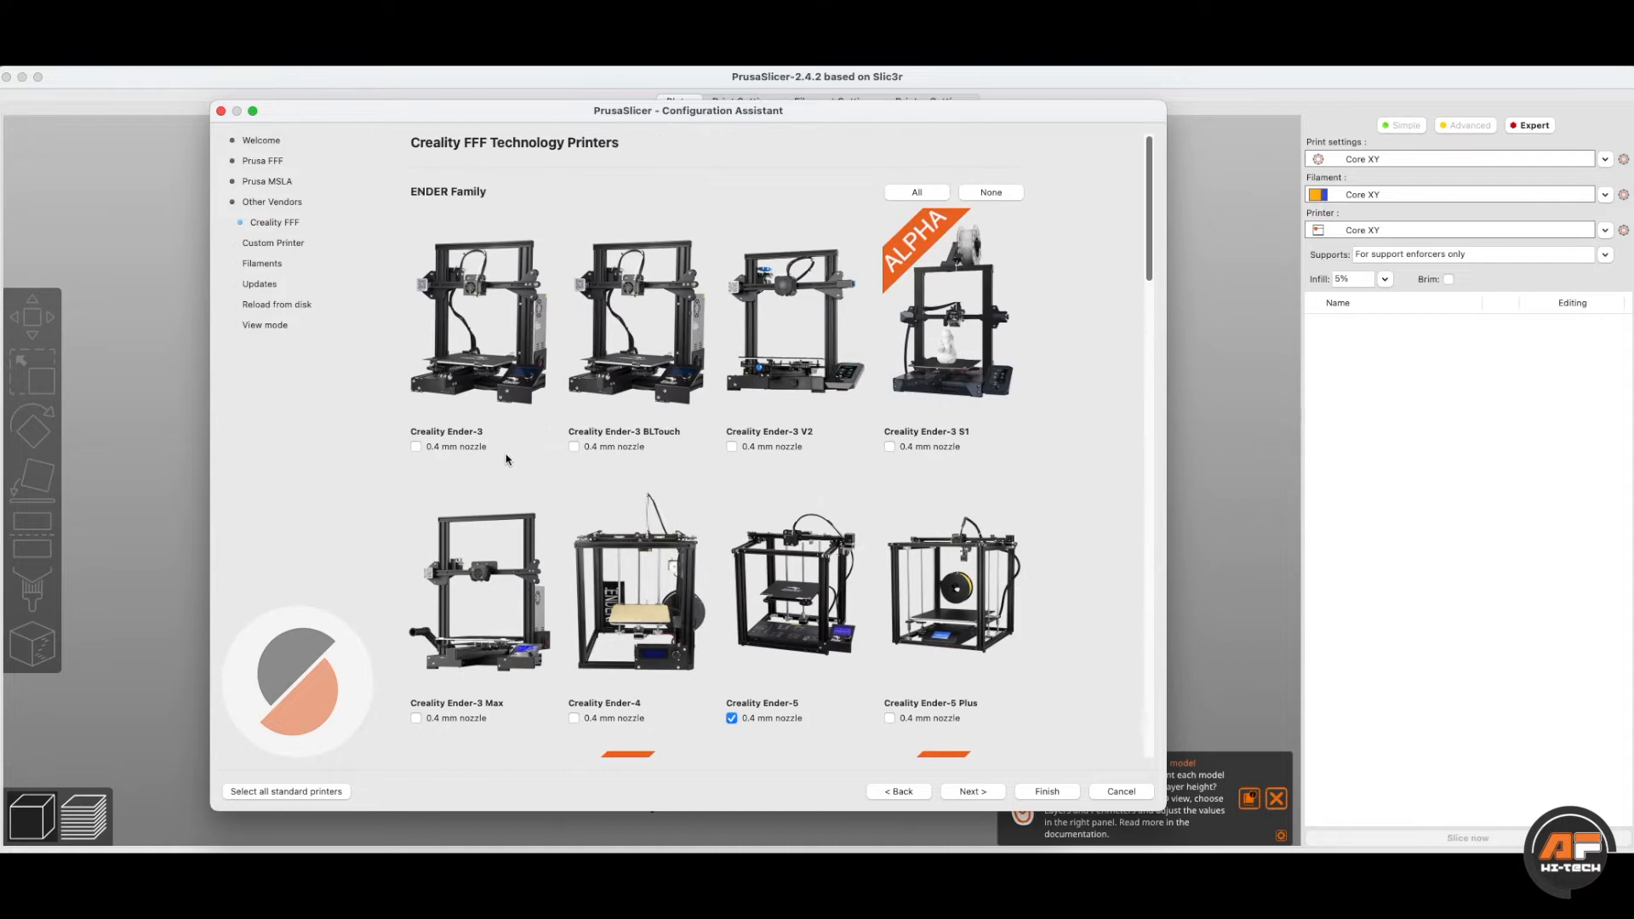
left_click(416, 447)
left_click(970, 792)
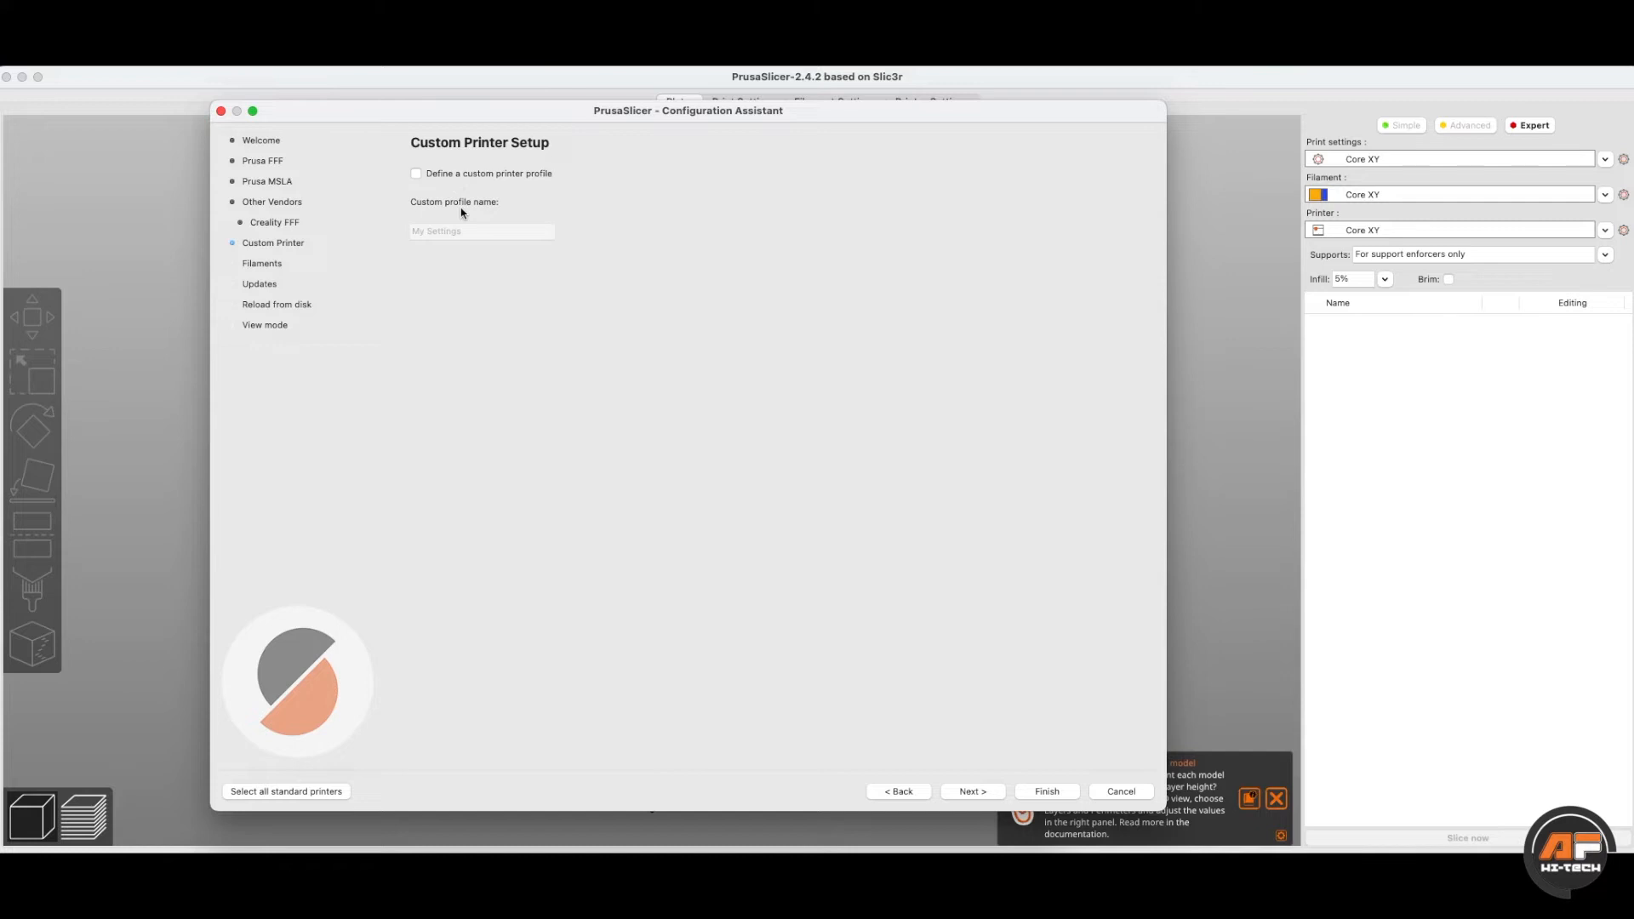
- Review the Filament Profiles Selection list and proceed to the Automatic updates page
left_click(992, 797)
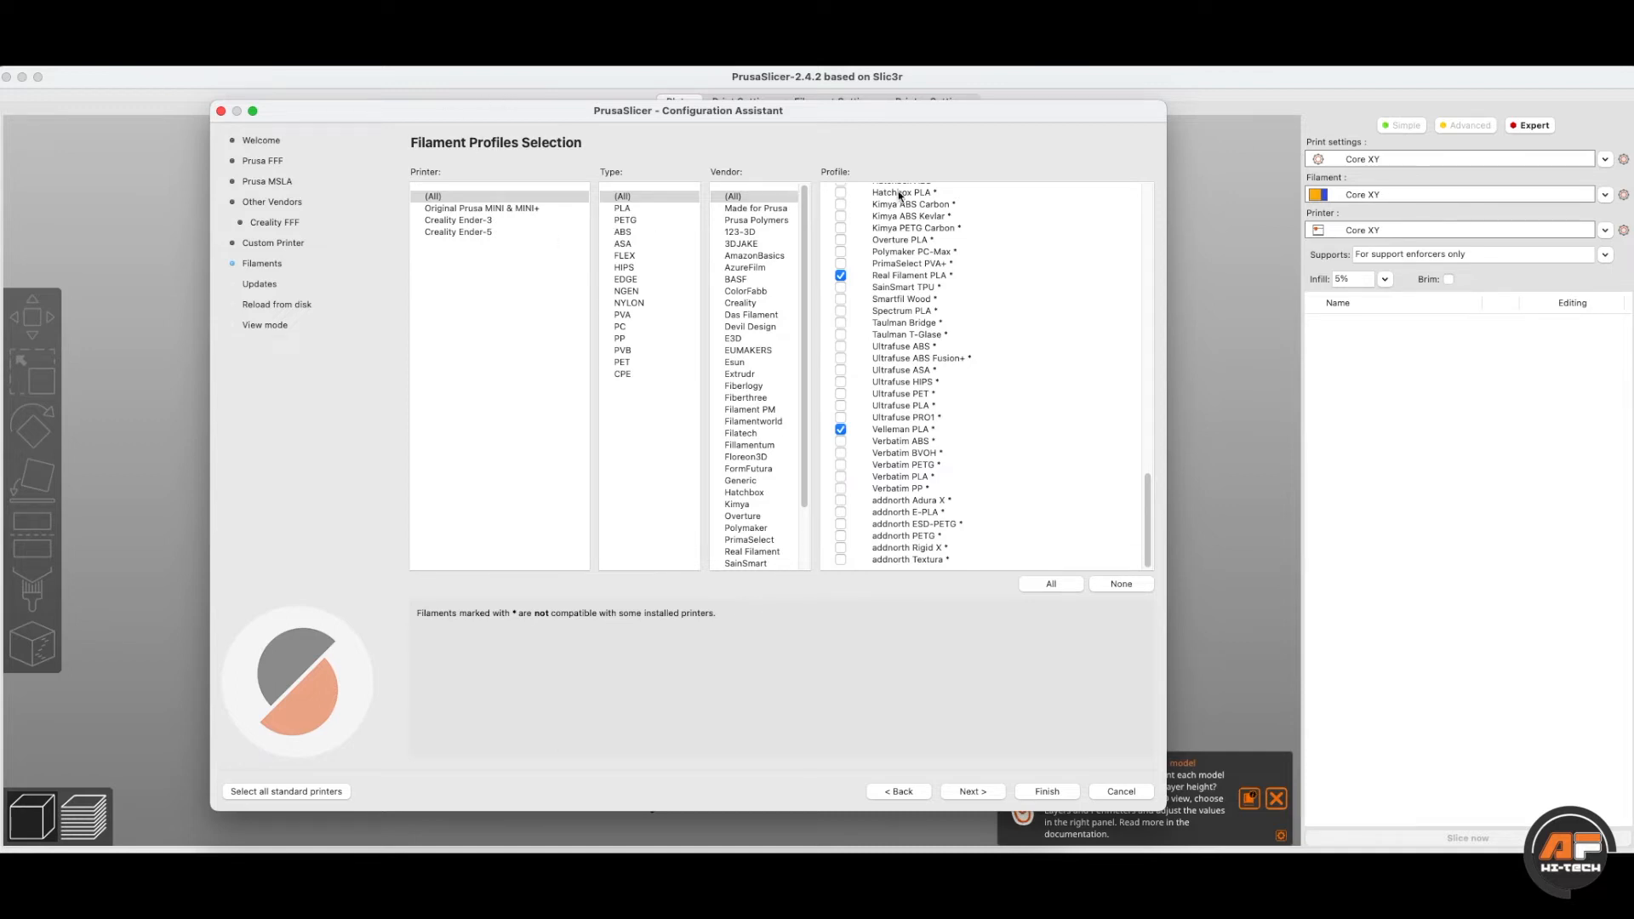
scroll(903, 313, "up", 5)
scroll(904, 313, "up", 2)
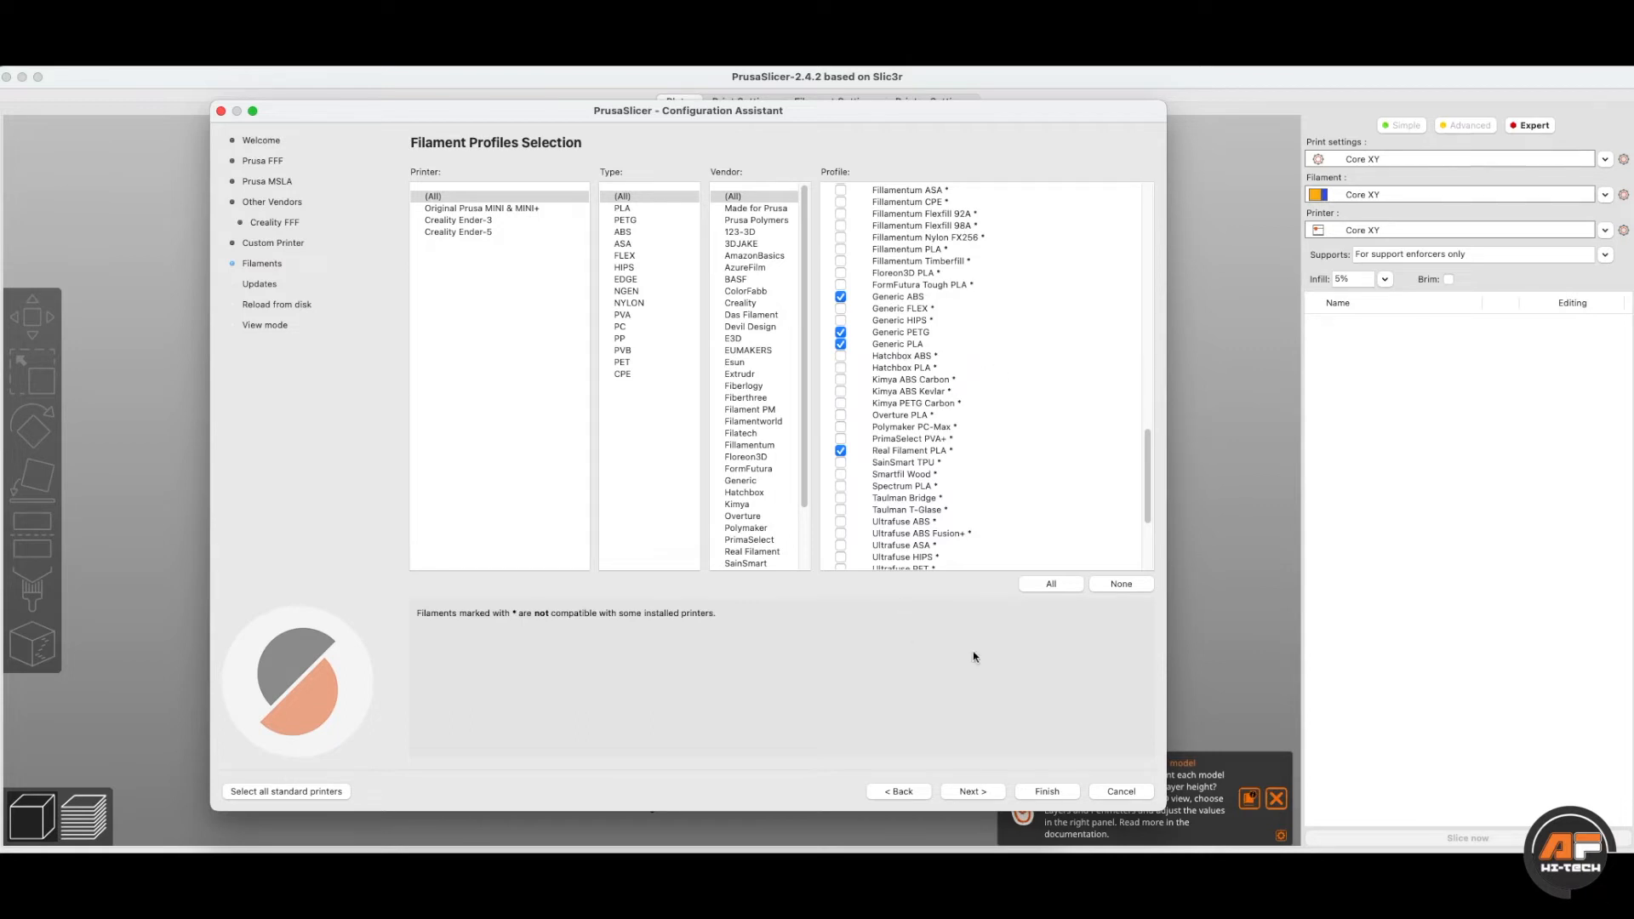
left_click(964, 794)
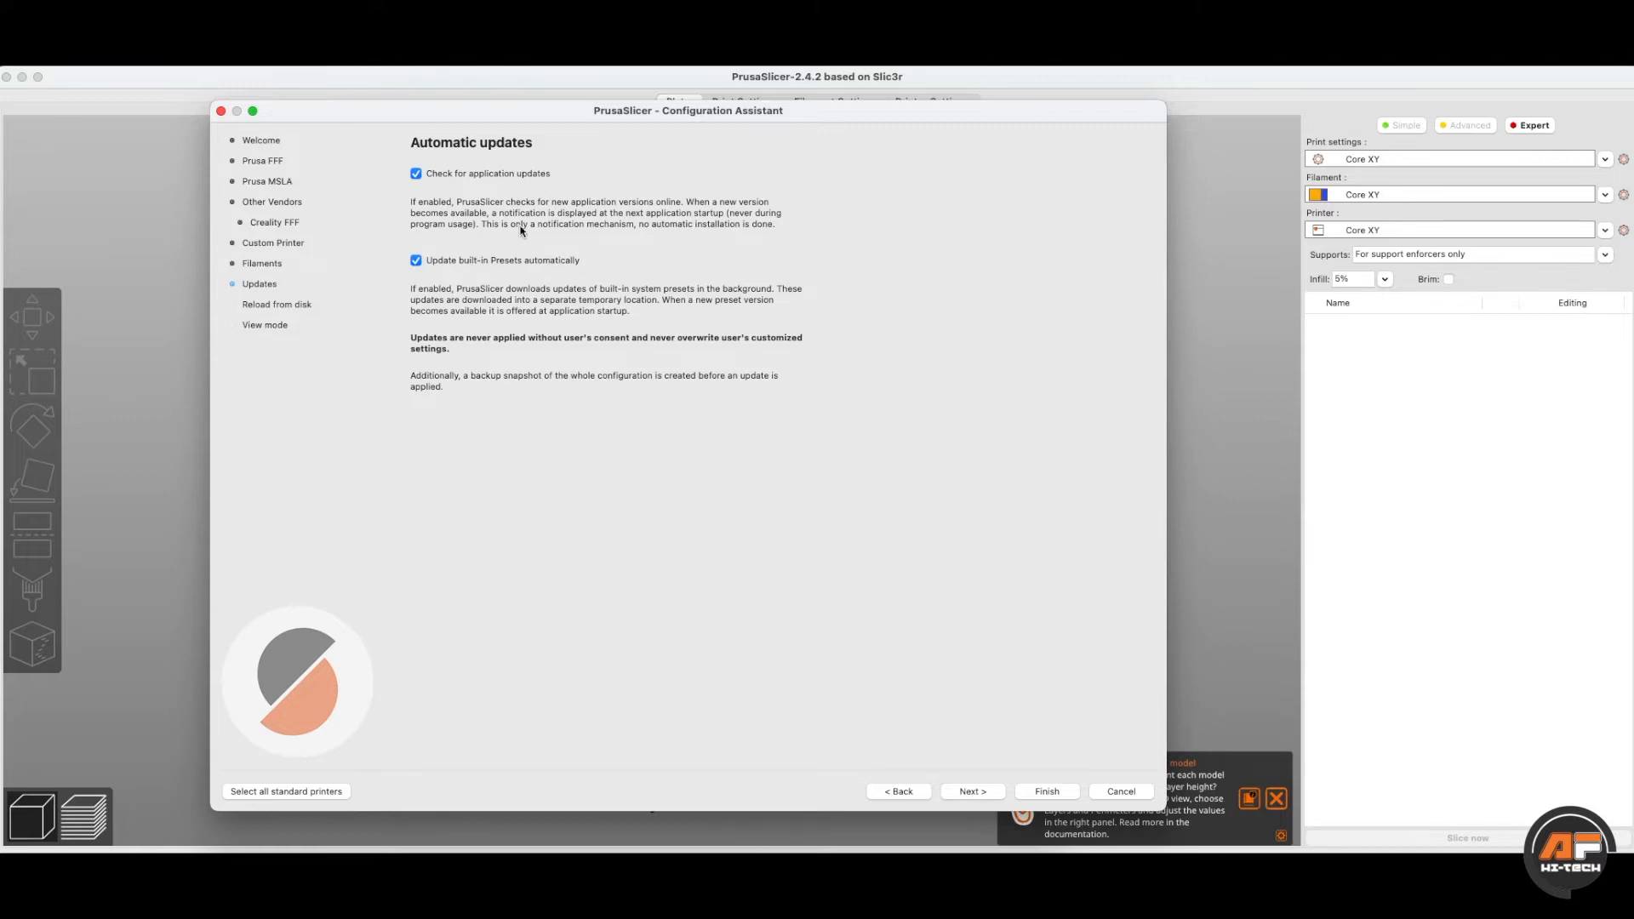
- Pass the Reload from disk and View mode pages, keeping Expert mode, and finish the wizard
left_click(973, 791)
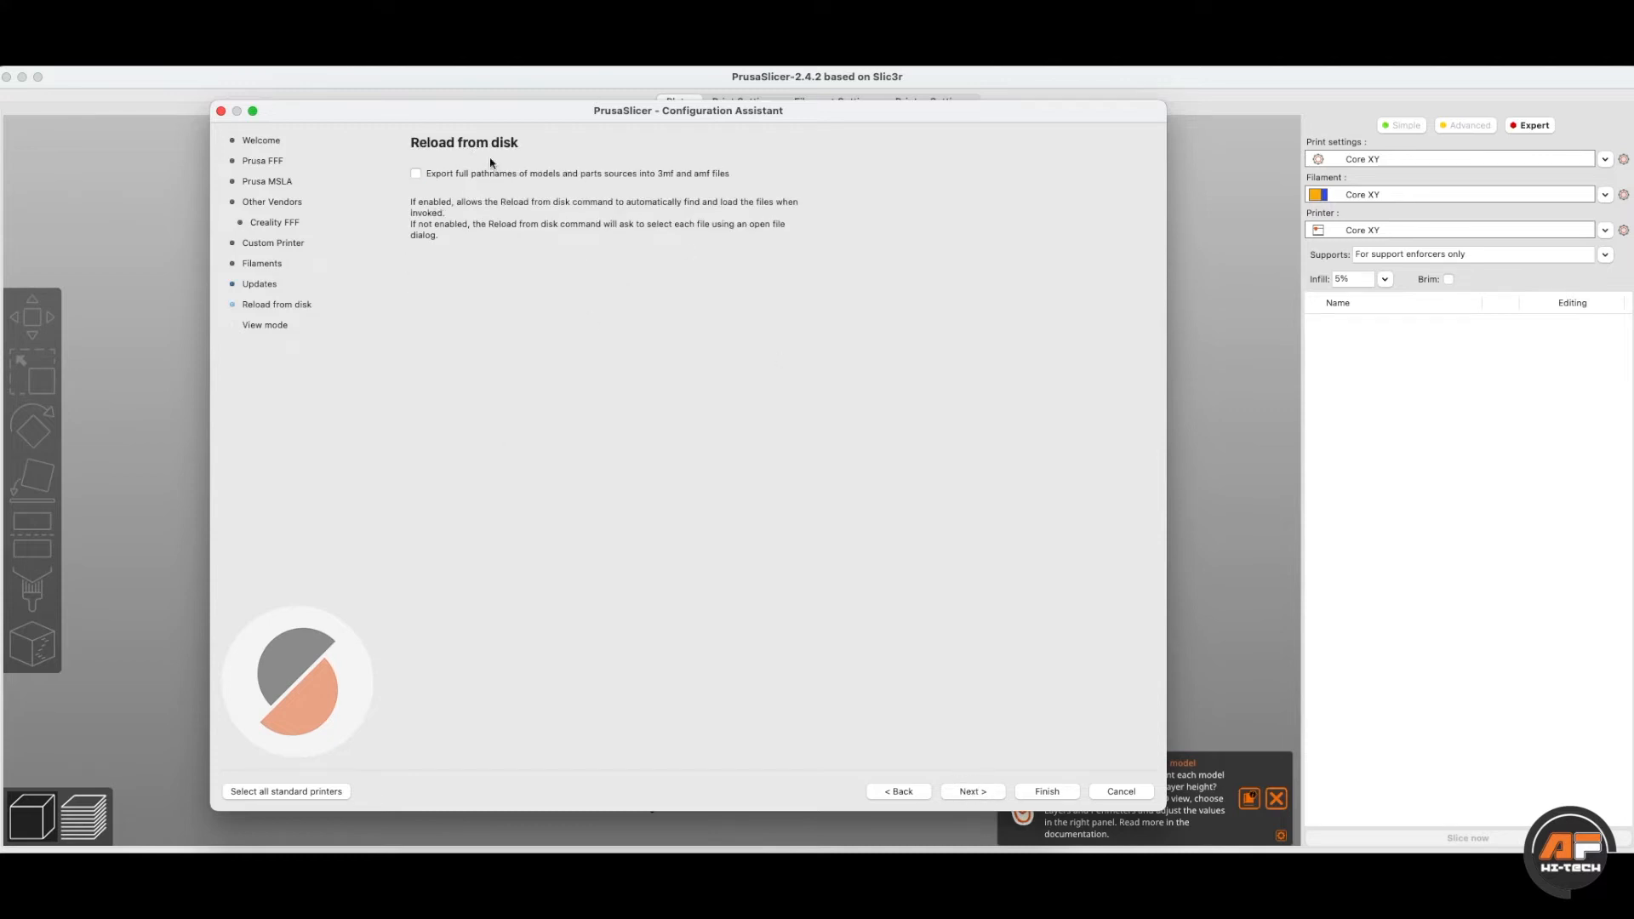
left_click(972, 791)
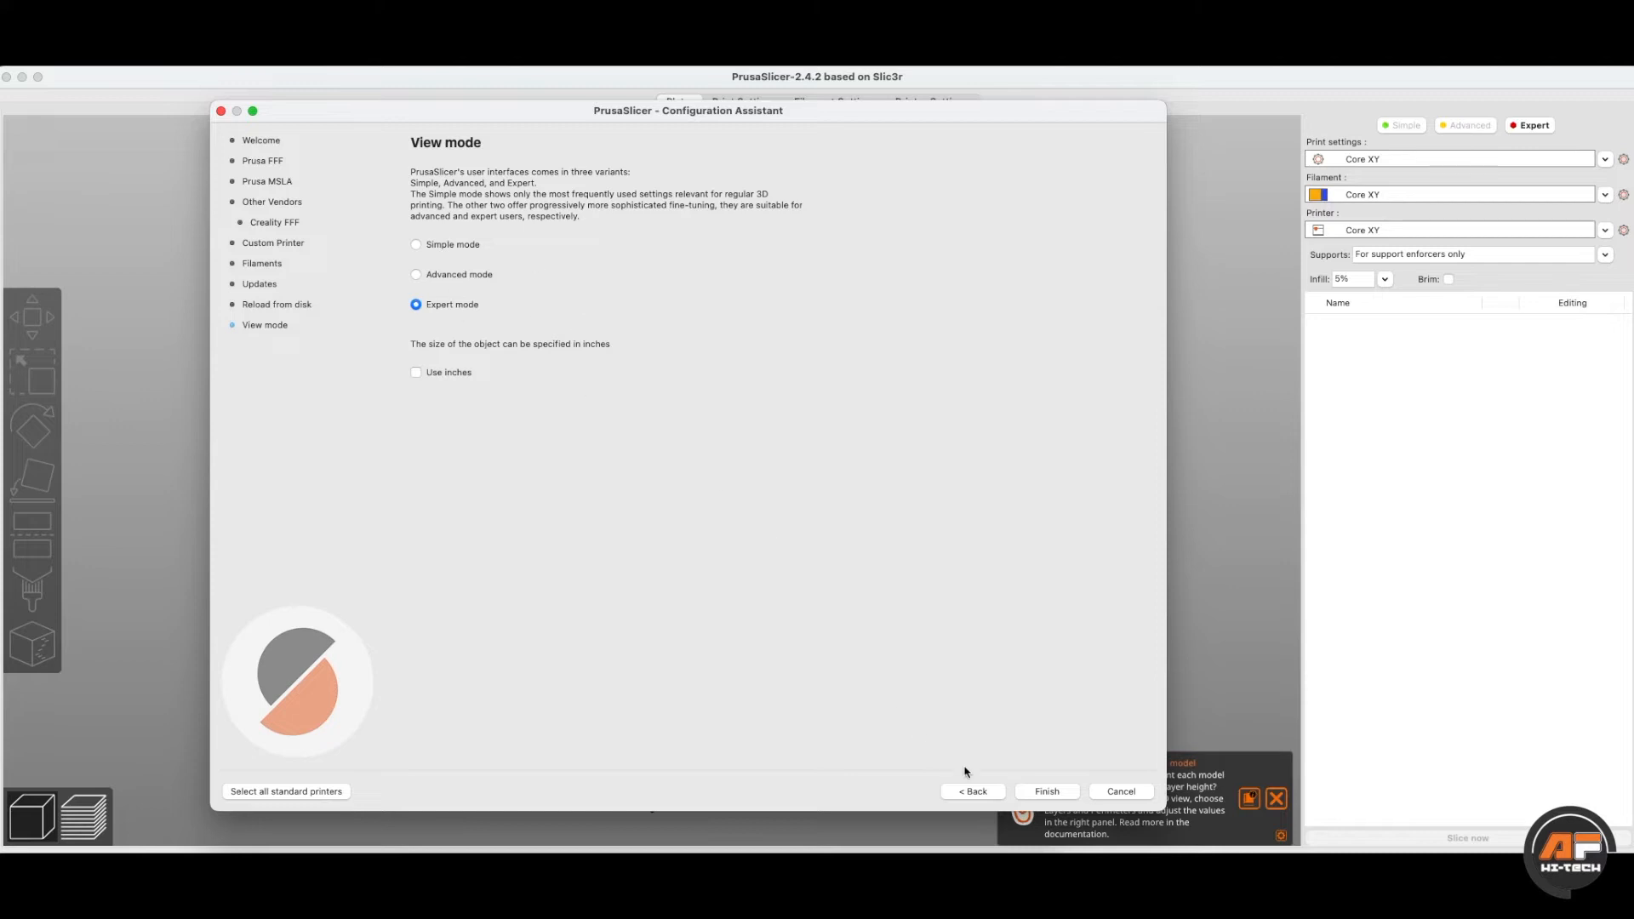
left_click(1045, 792)
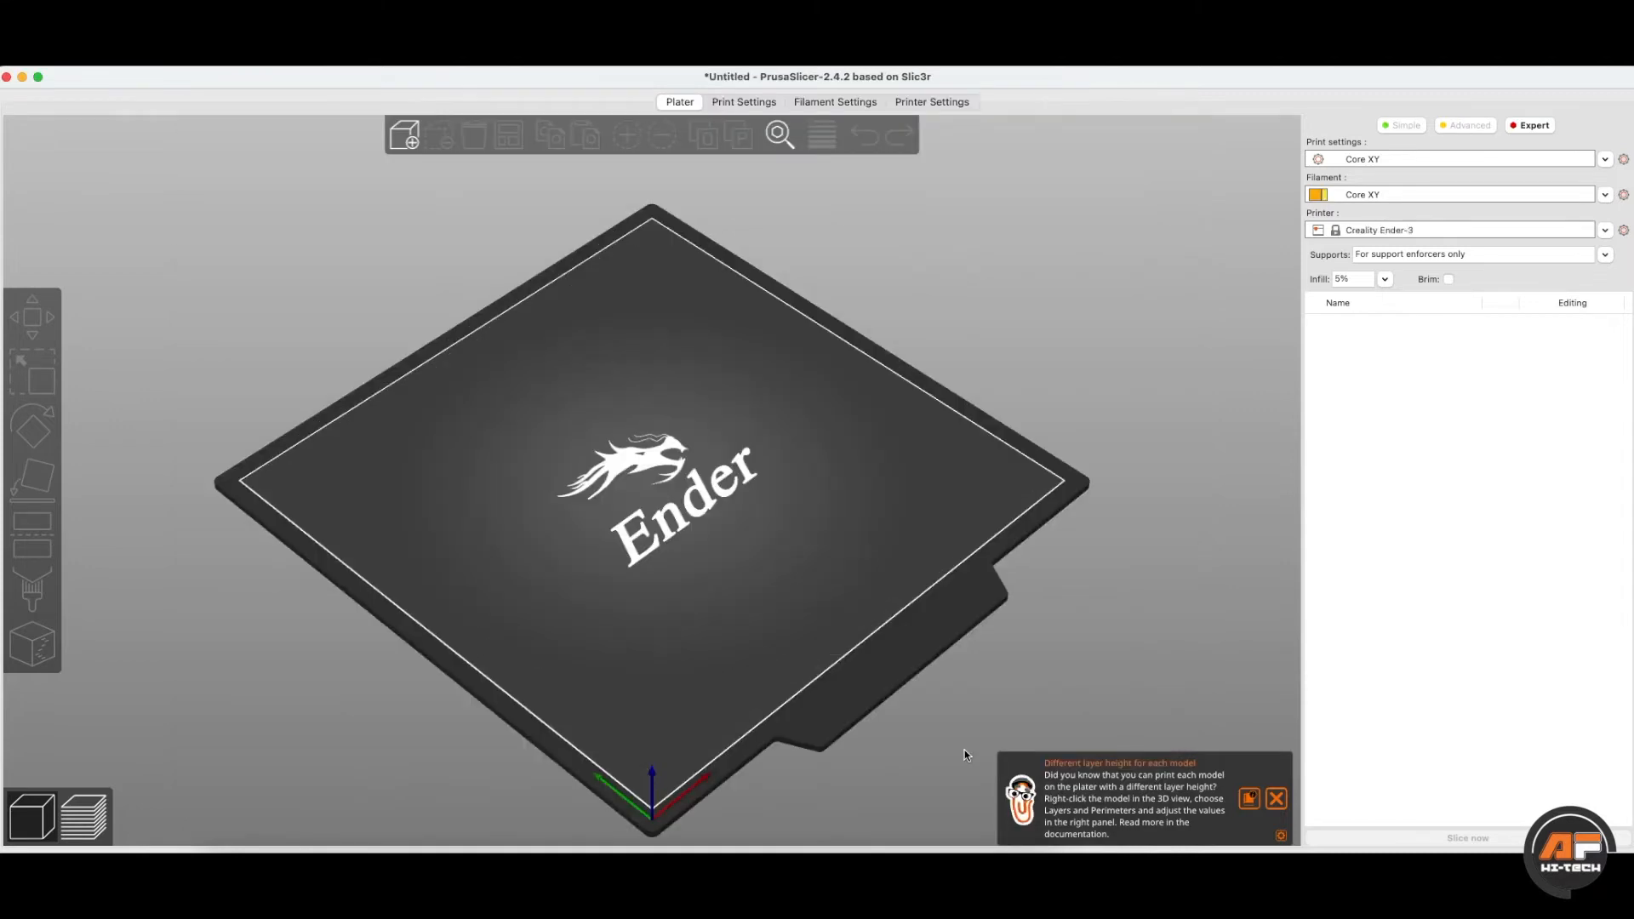
- Dismiss the layer-height tip and orbit the view around the empty Ender-3 bed
left_click_drag(910, 671, 885, 663)
left_click_drag(631, 495, 602, 512)
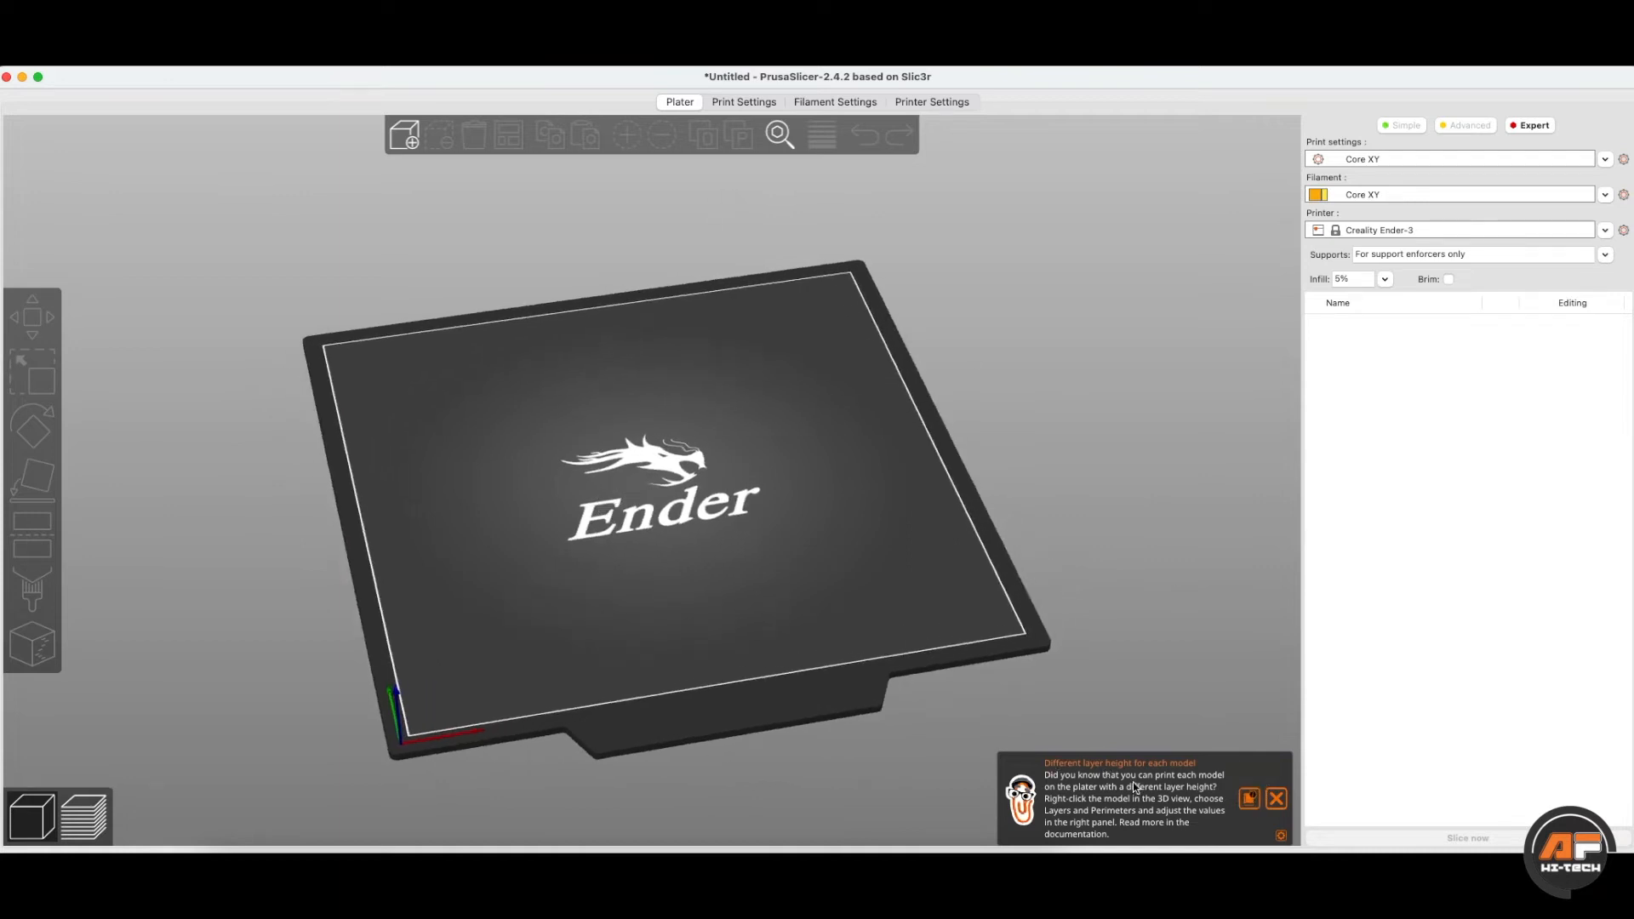
left_click(1277, 798)
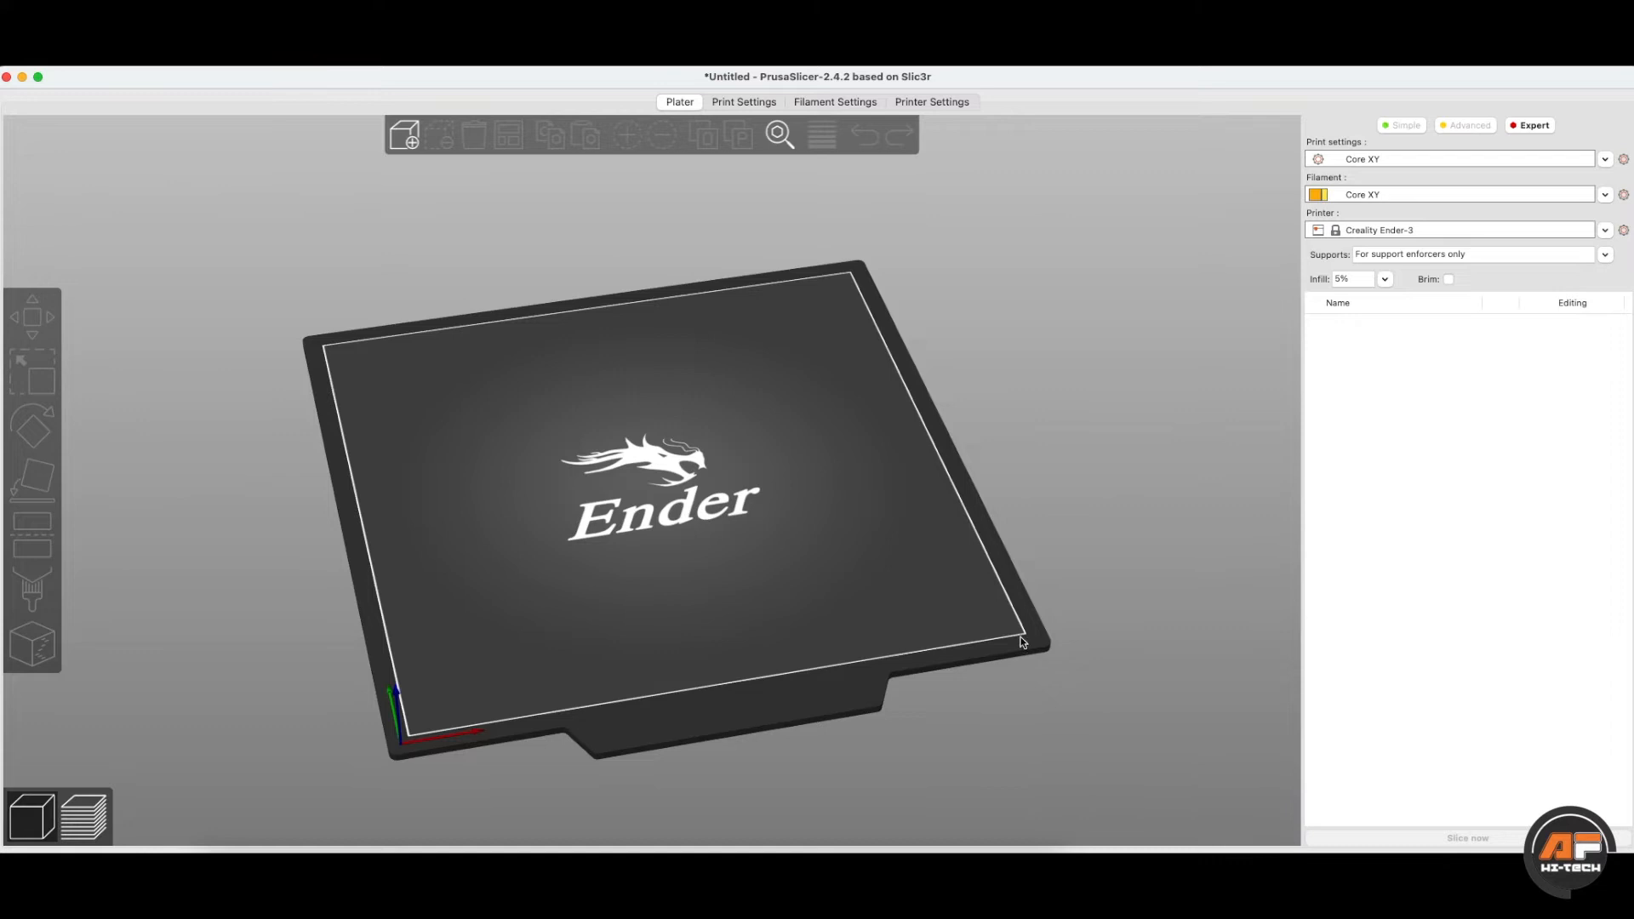
left_click_drag(666, 669, 664, 554)
left_click_drag(414, 544, 353, 347)
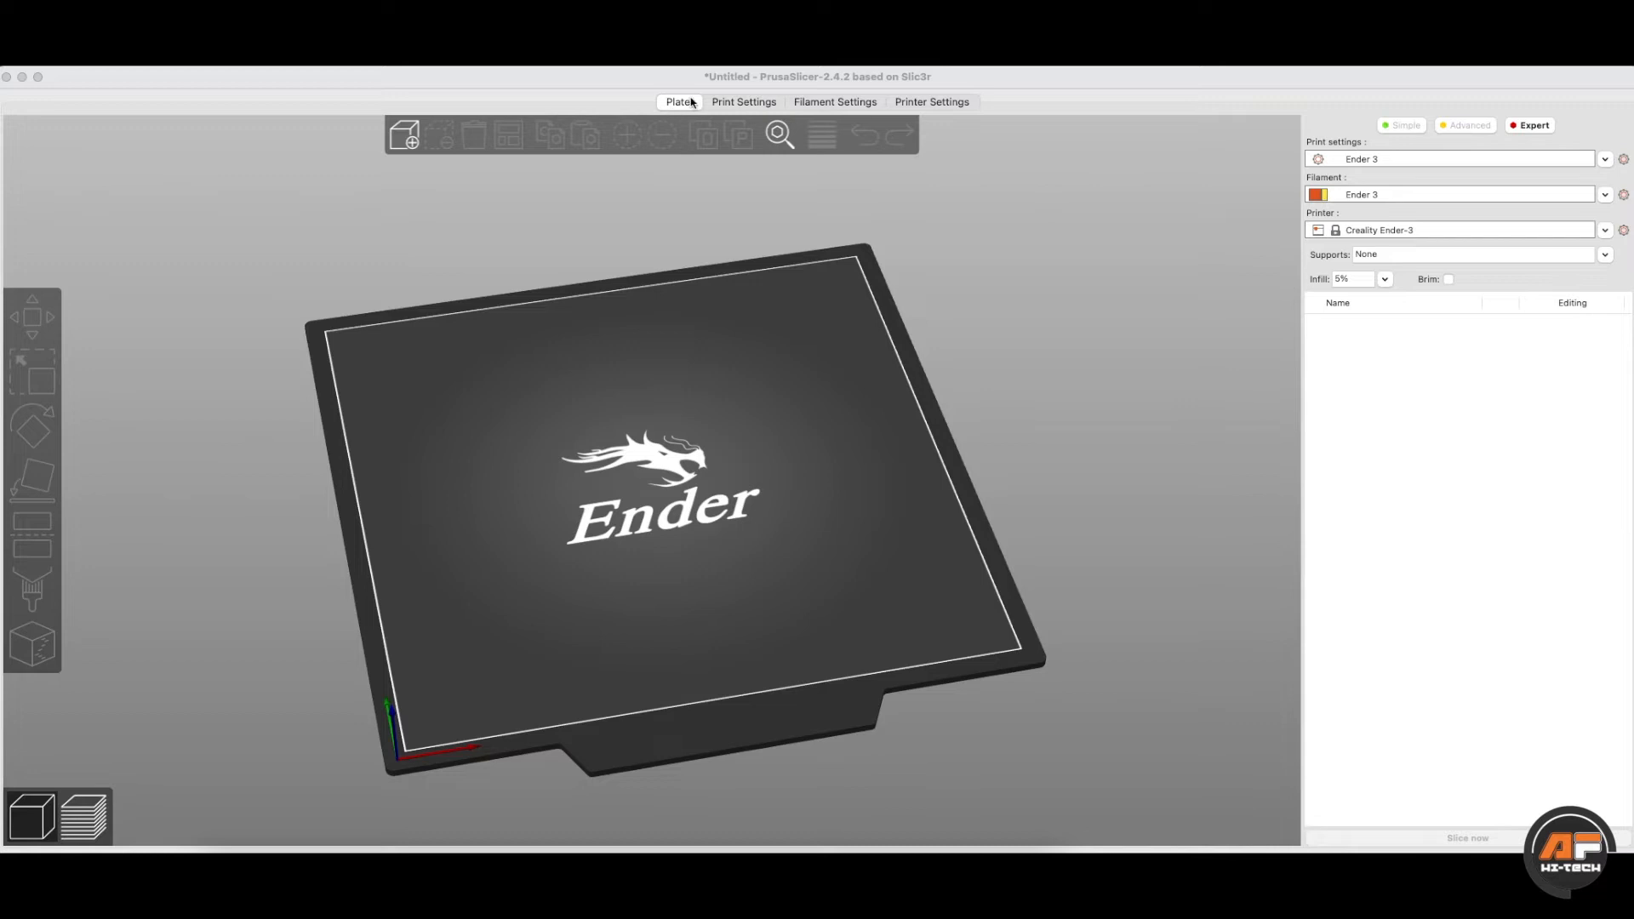
- Glance over the Print, Filament and Printer Settings pages, then open the Ender 3 print and filament settings
left_click(758, 105)
left_click(812, 103)
left_click(932, 104)
left_click(693, 103)
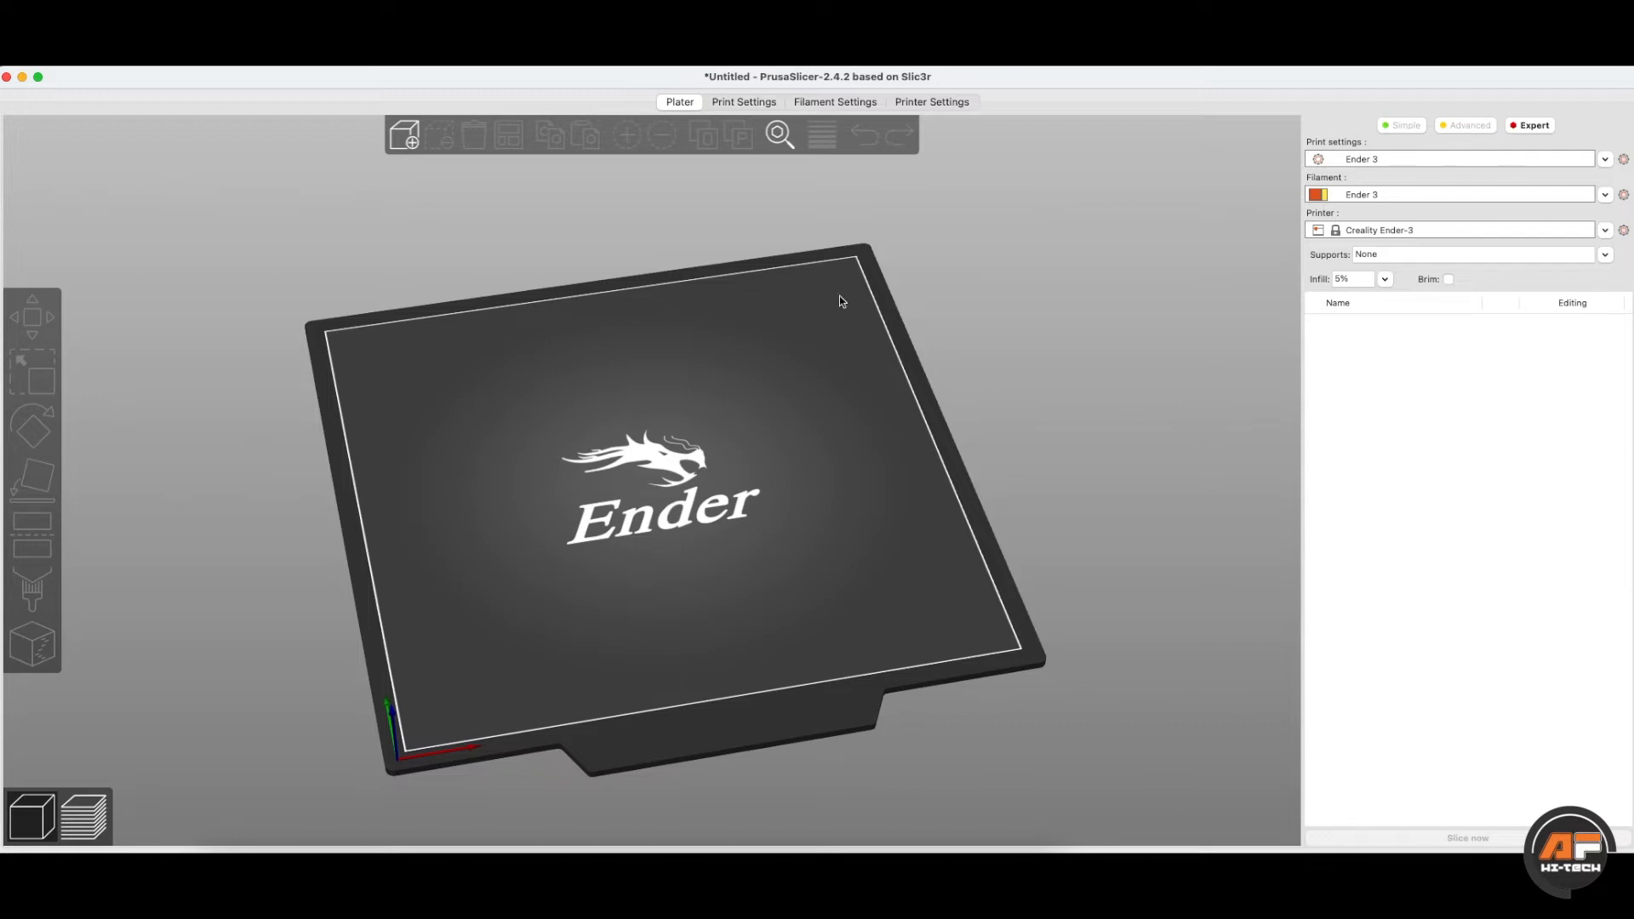
left_click(742, 103)
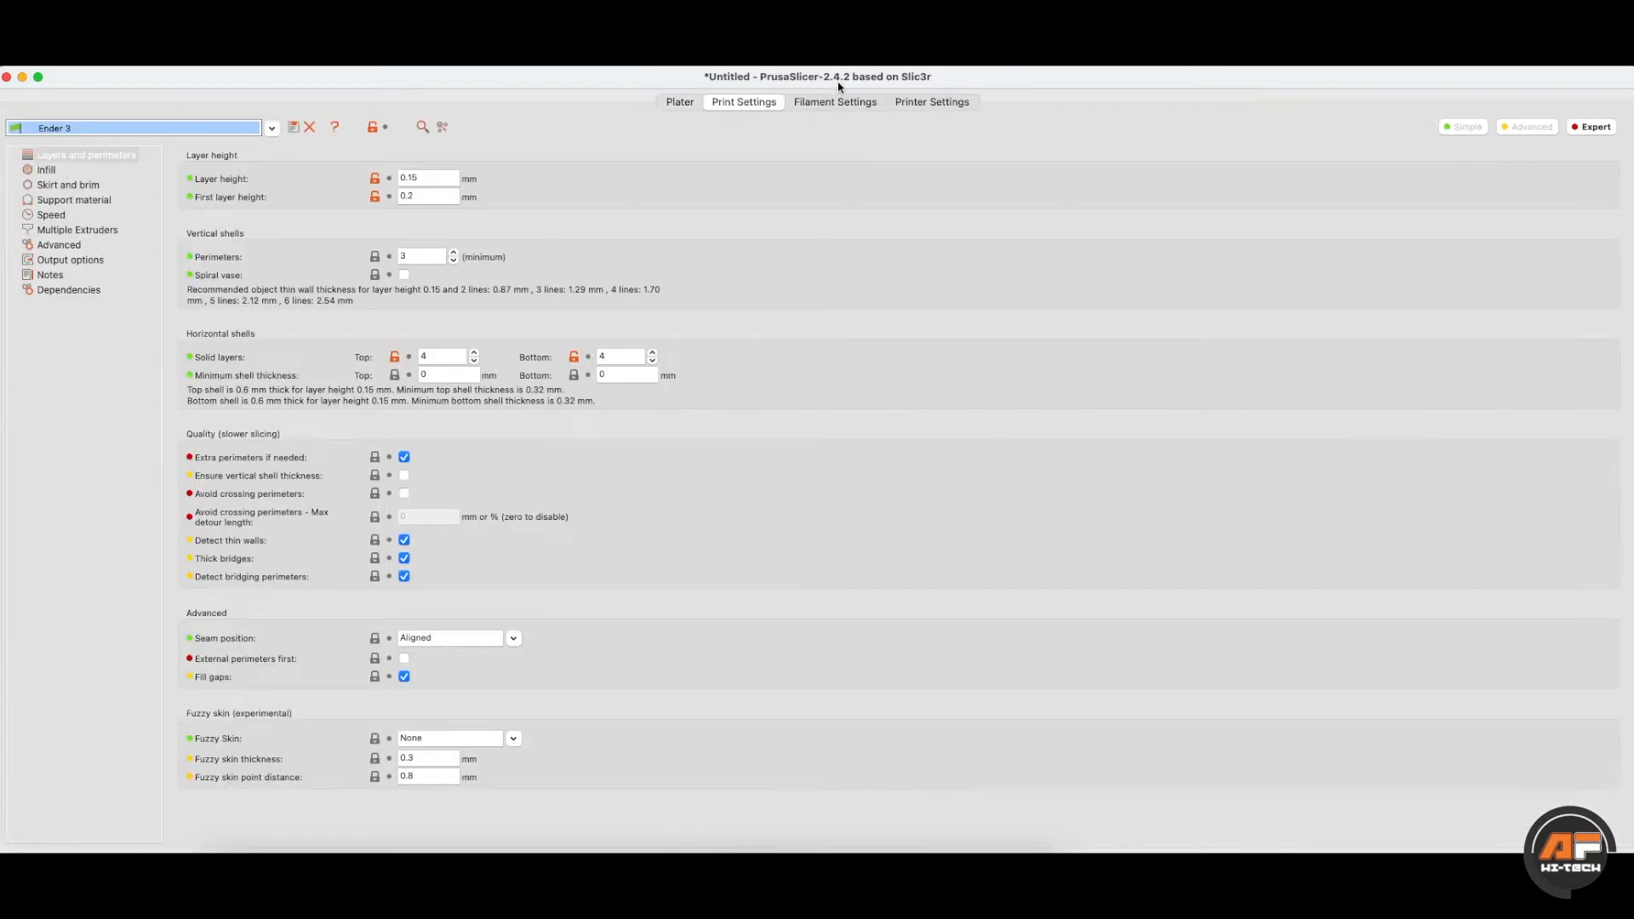
left_click(836, 103)
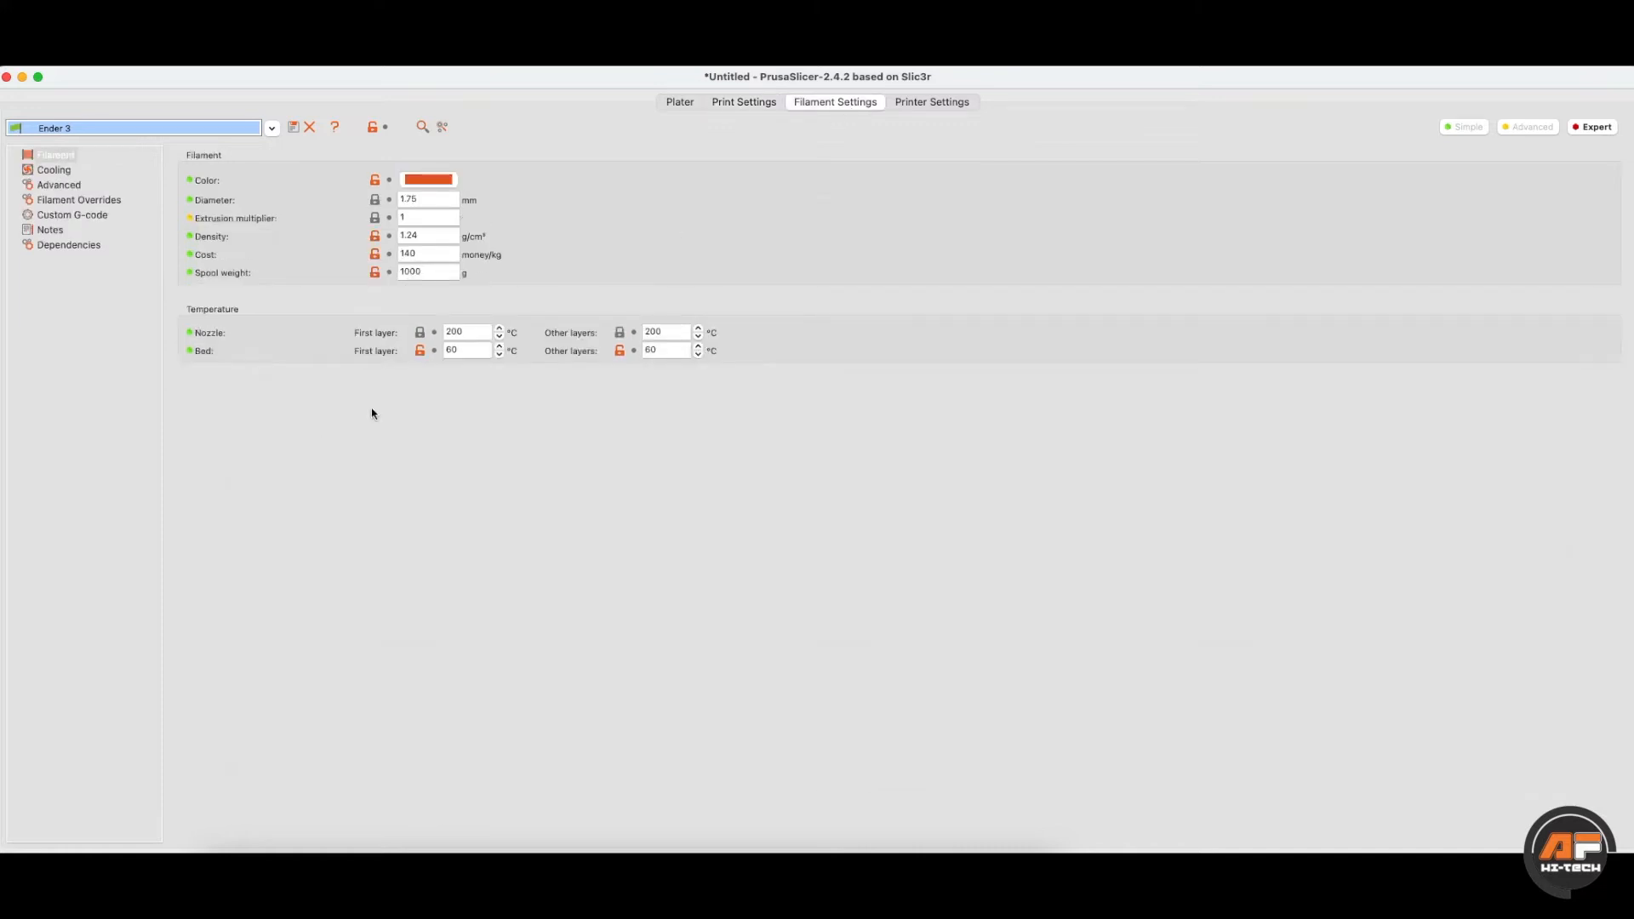
- Check the Ender-3 general printer settings, return to the bed view, and open the settings search
left_click(910, 102)
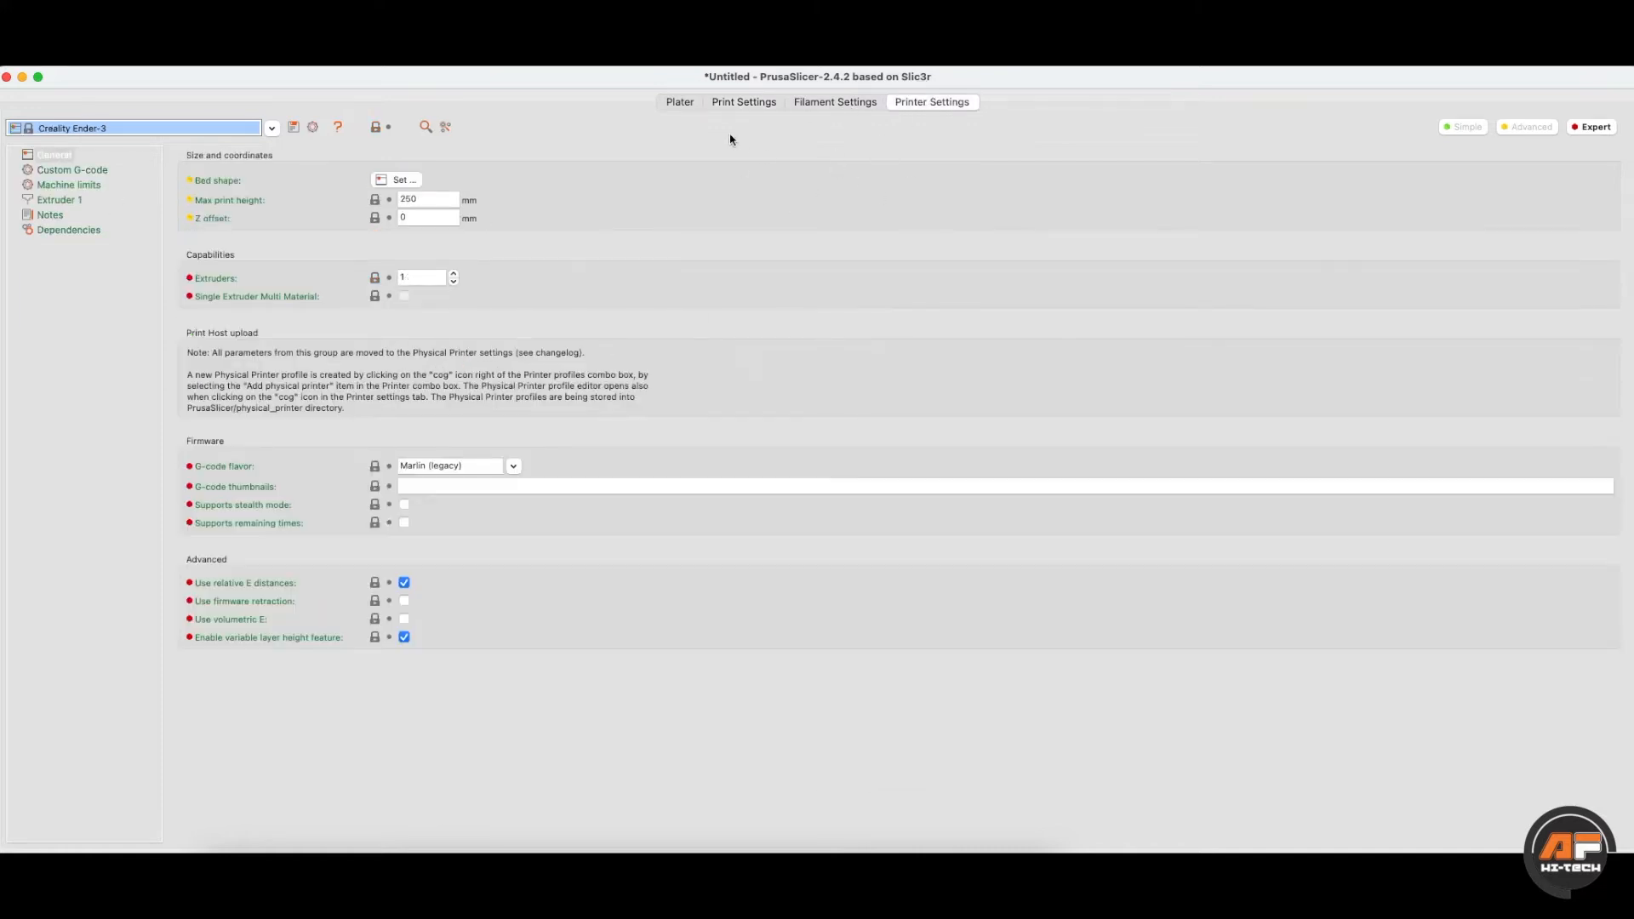
left_click(686, 101)
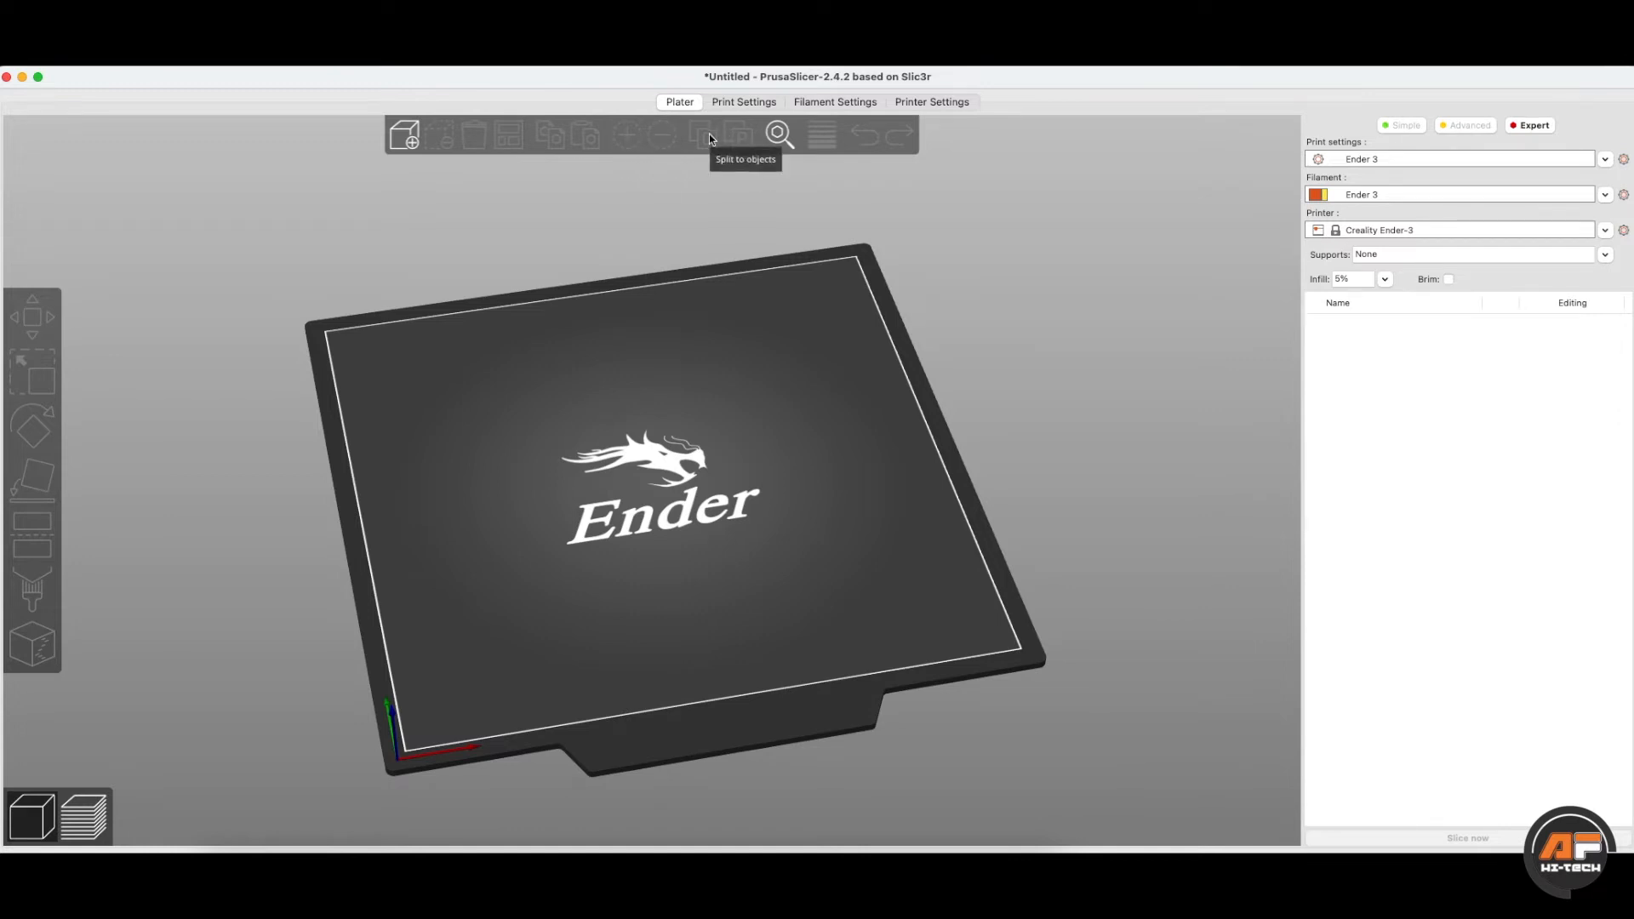
left_click(780, 134)
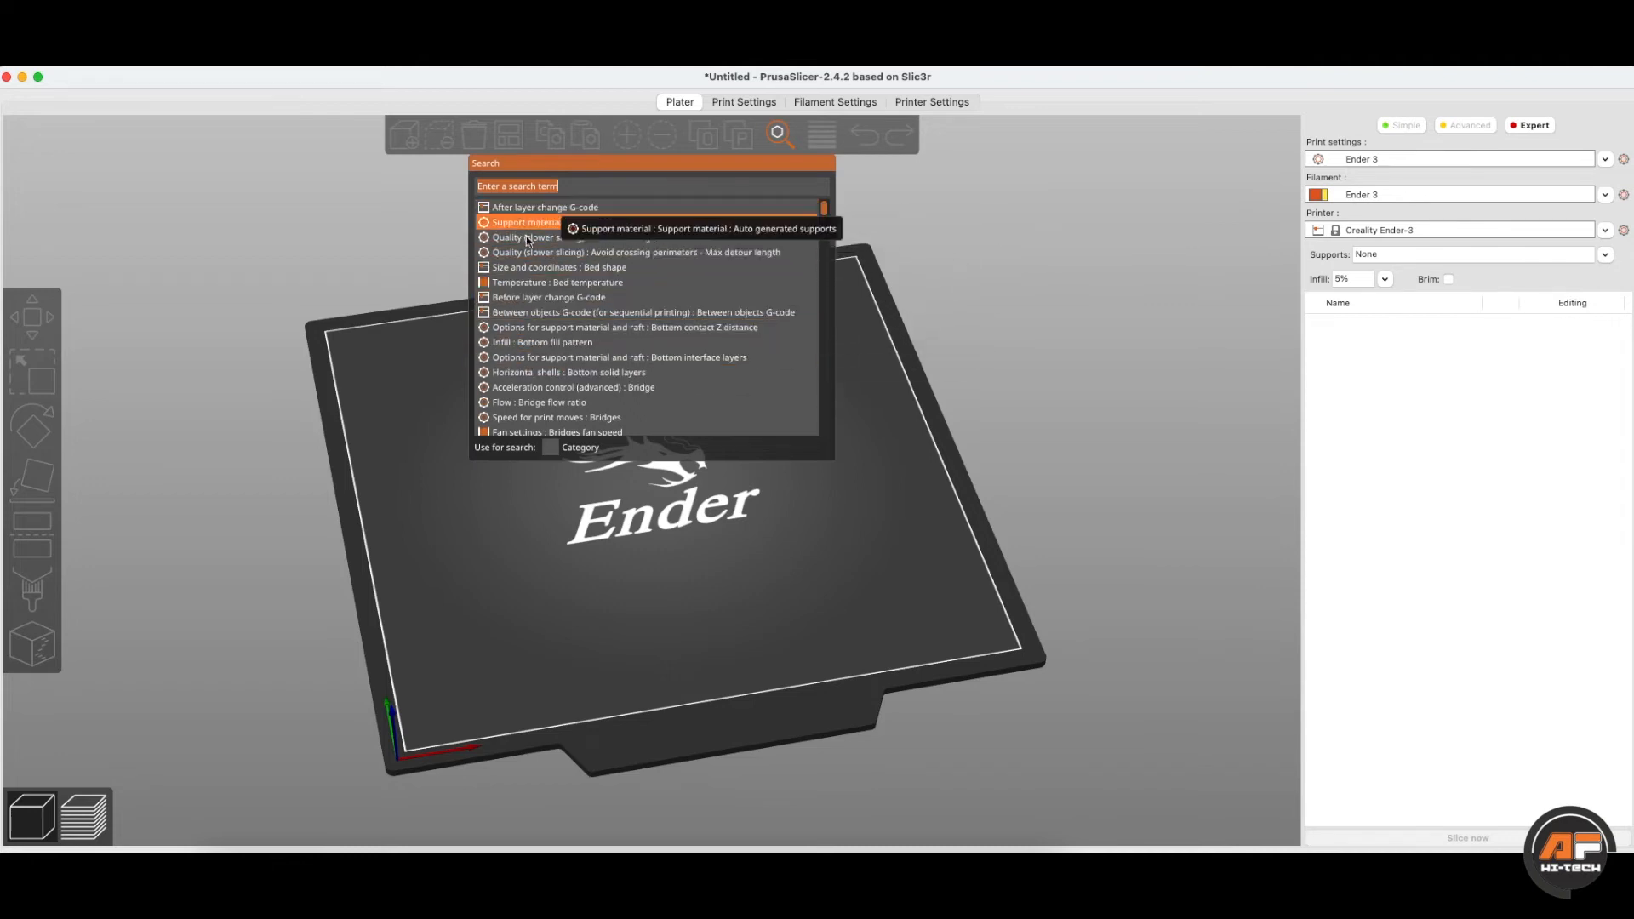
scroll(566, 374, "down", 10)
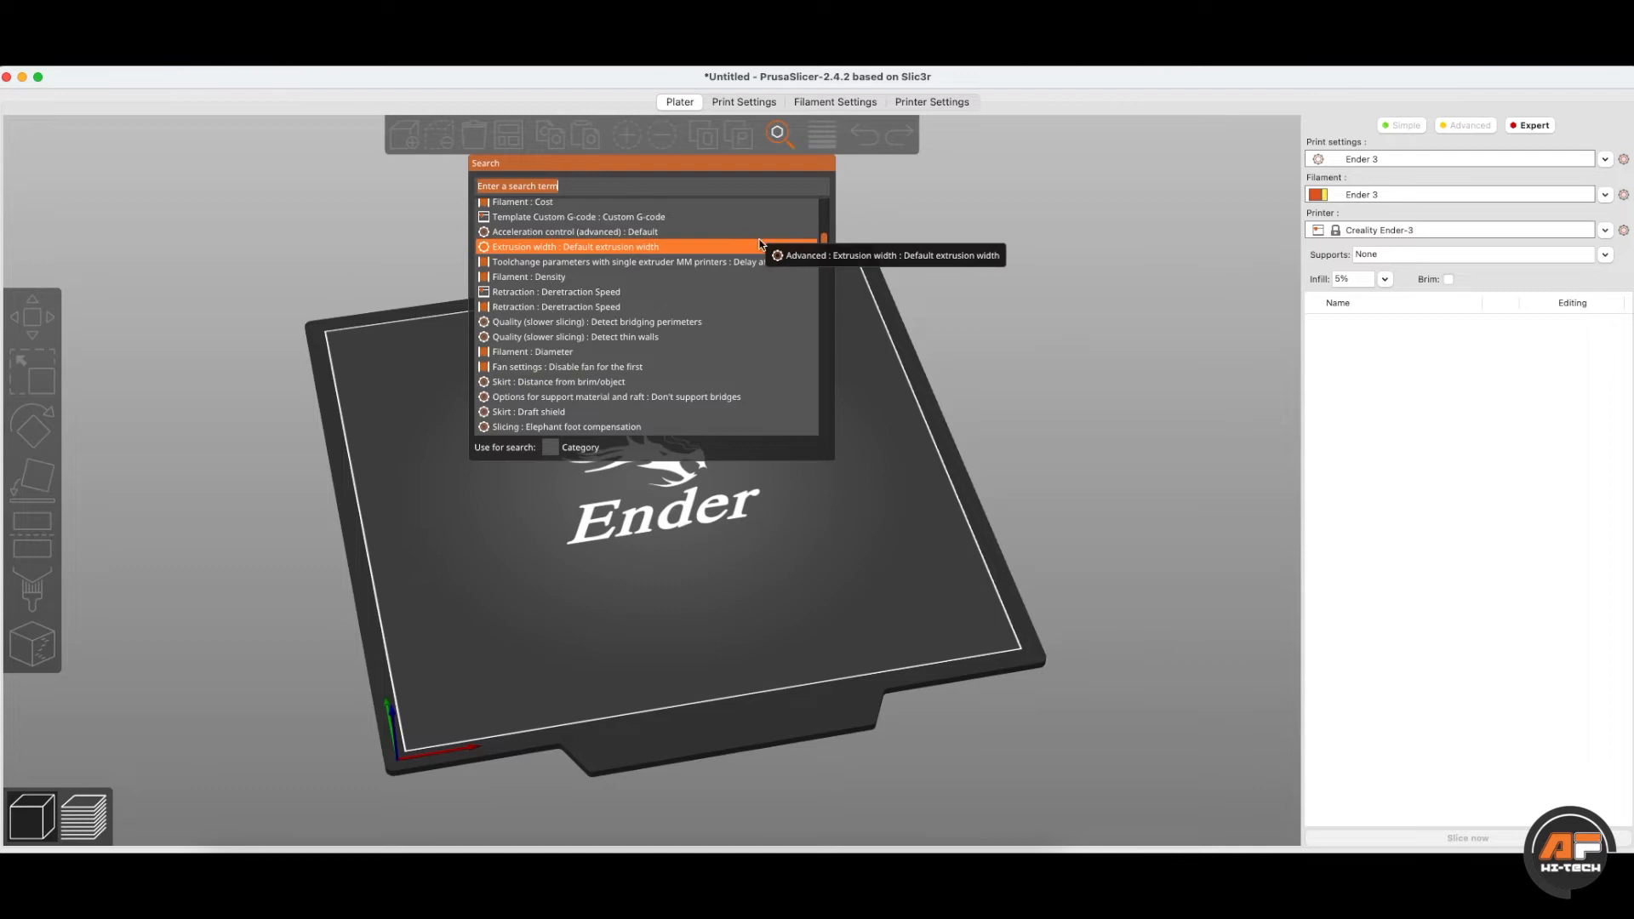
left_click_drag(817, 240, 819, 317)
scroll(525, 319, "up", 15)
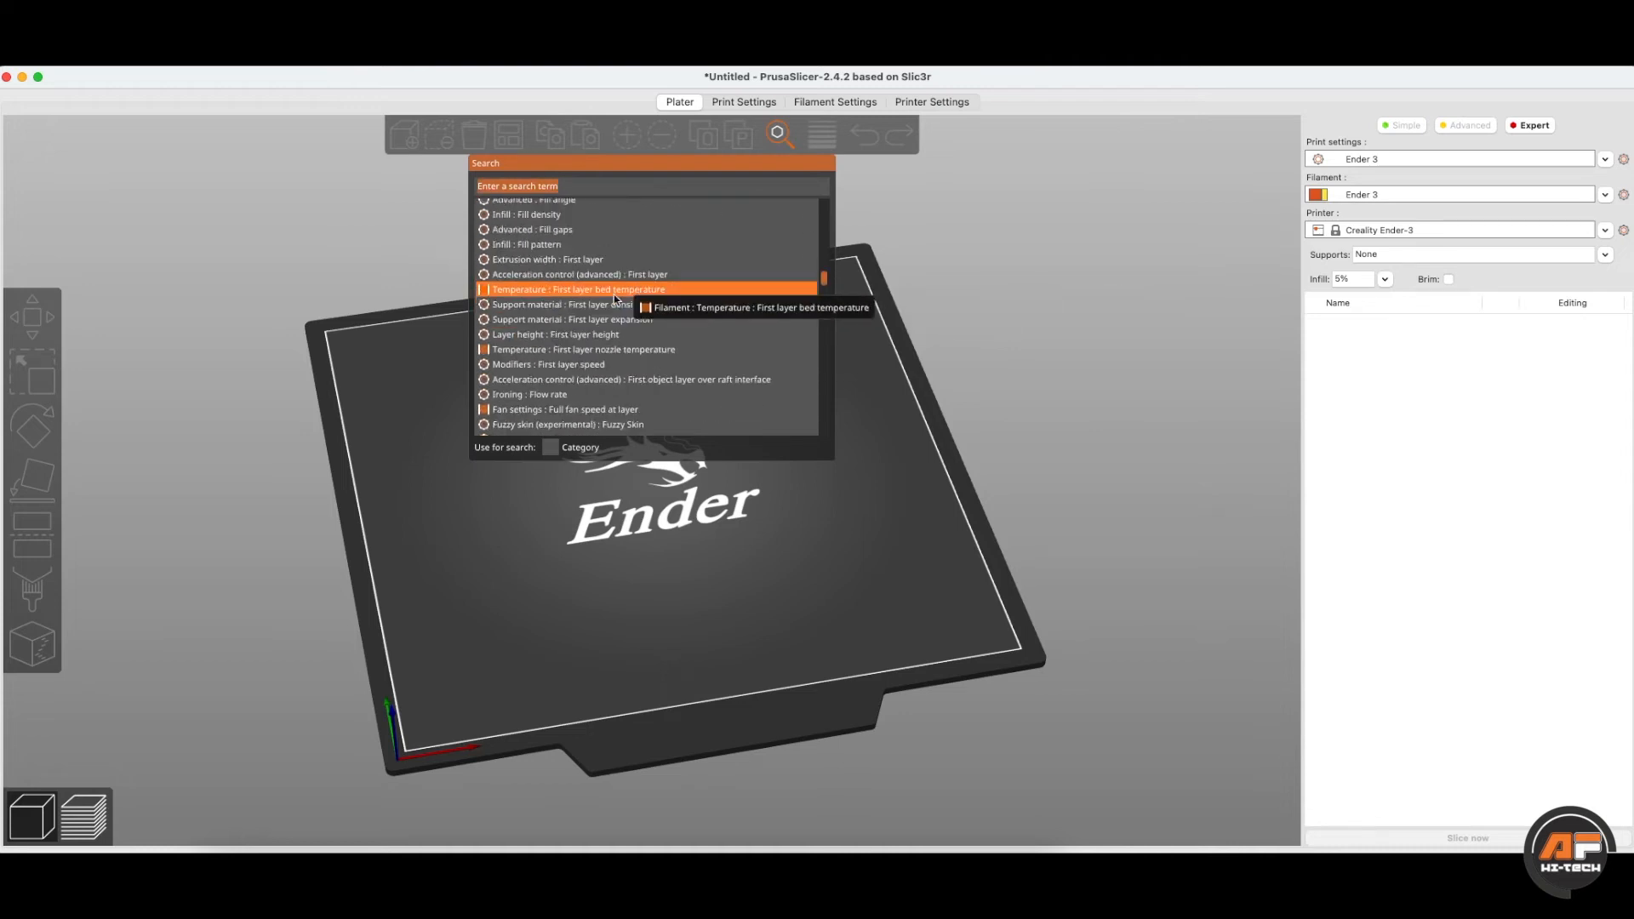
scroll(729, 296, "up", 3)
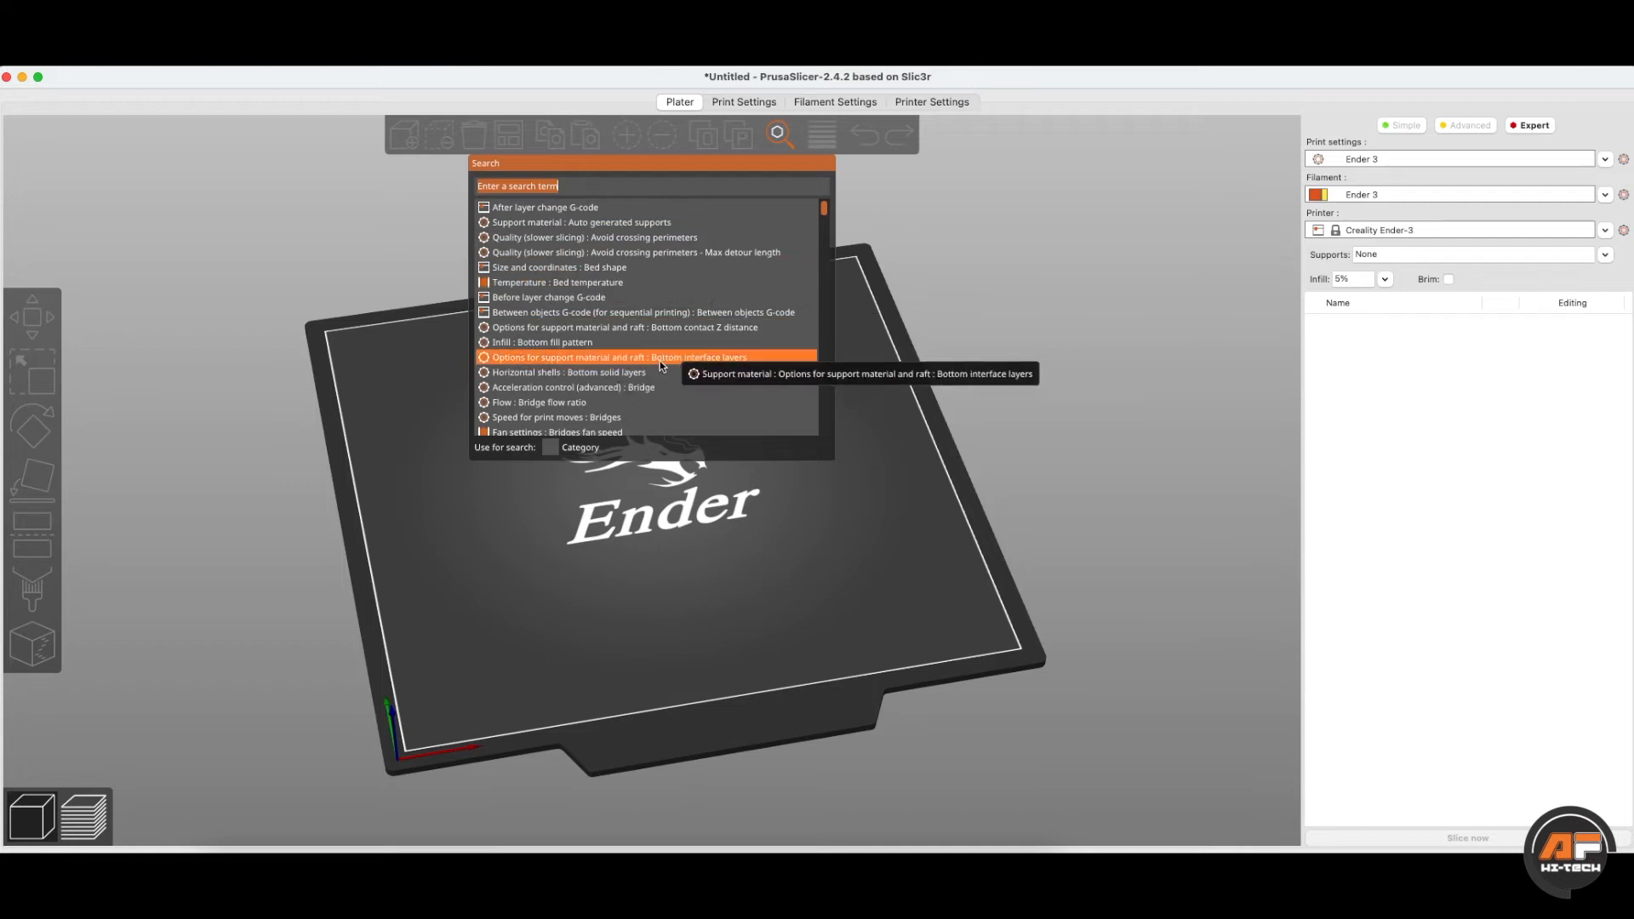
left_click(589, 418)
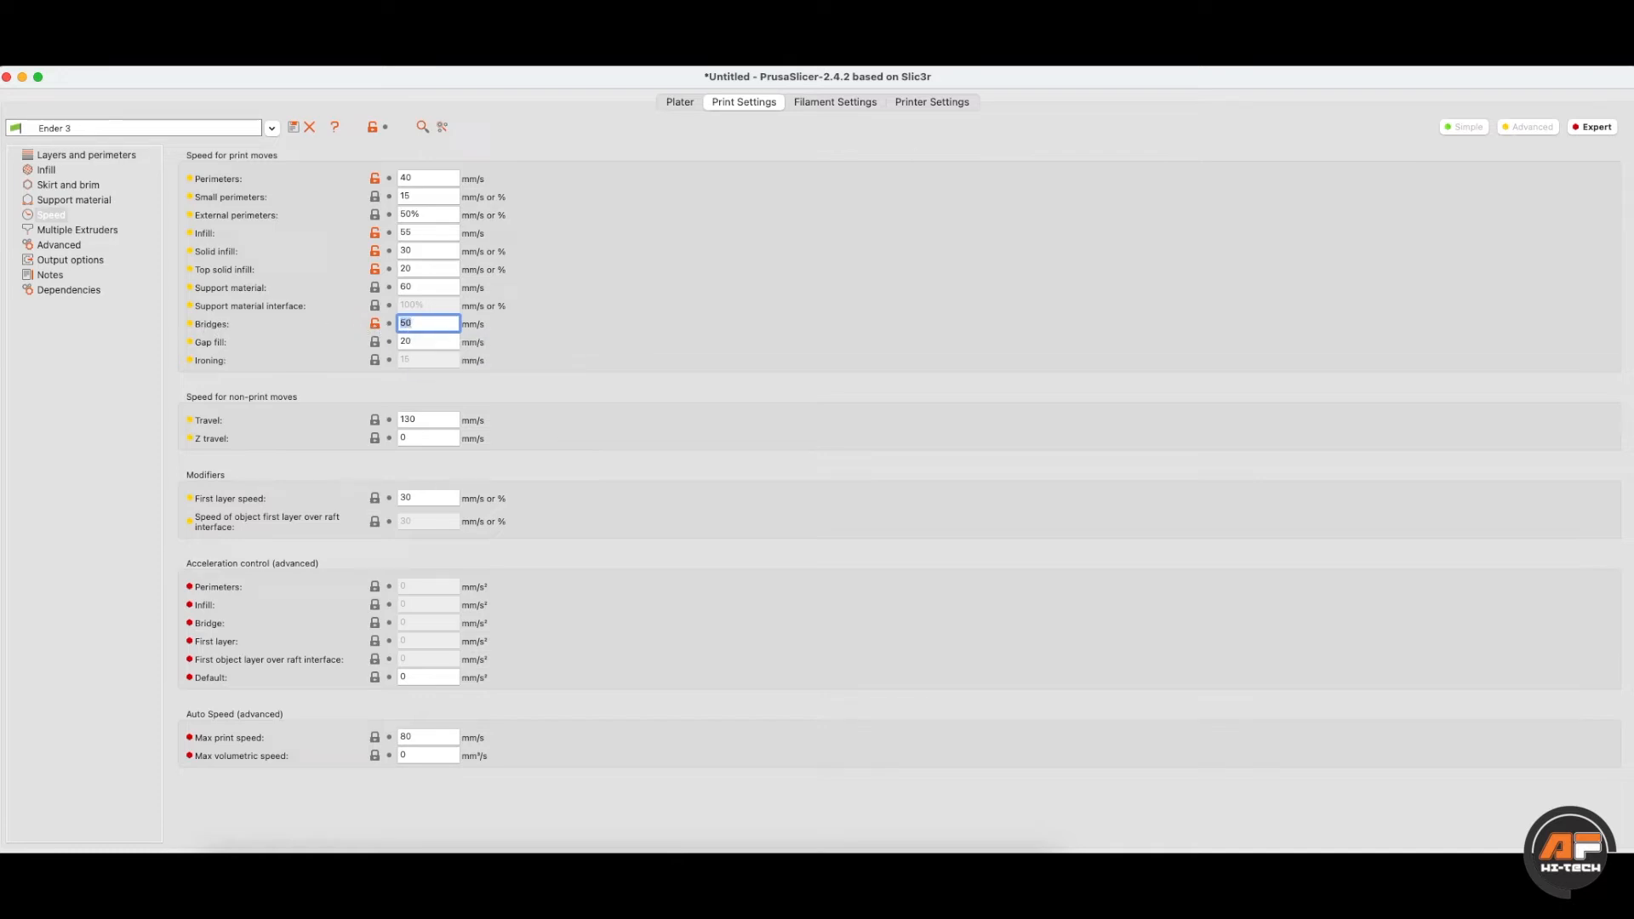
left_click(685, 102)
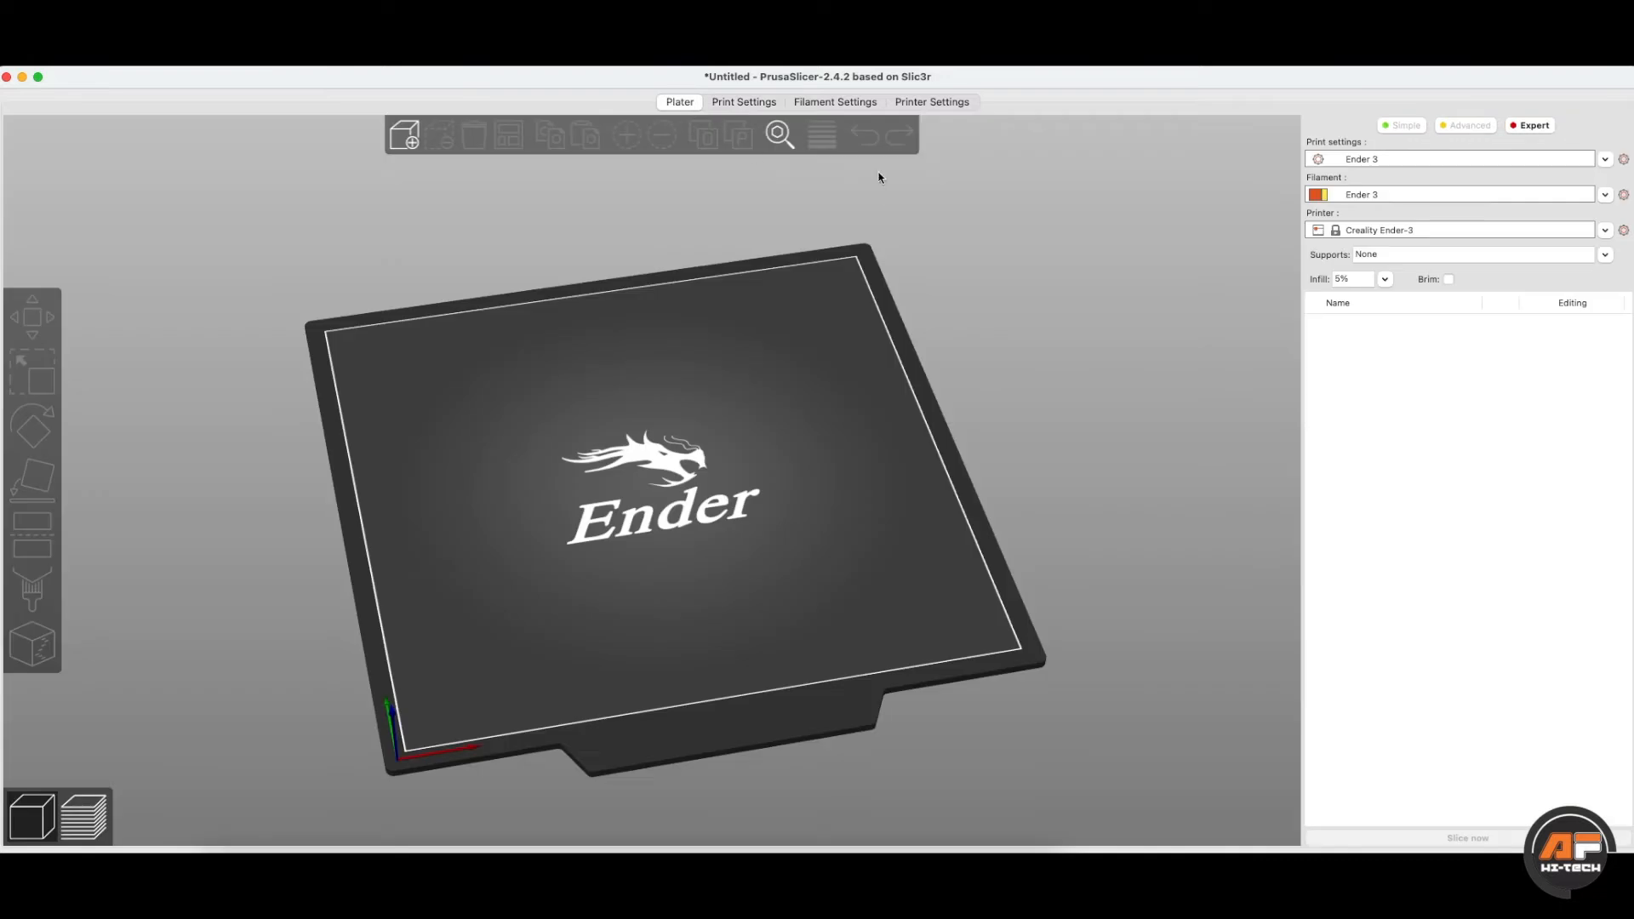
- Open the settings search and close it again without searching
left_click(777, 135)
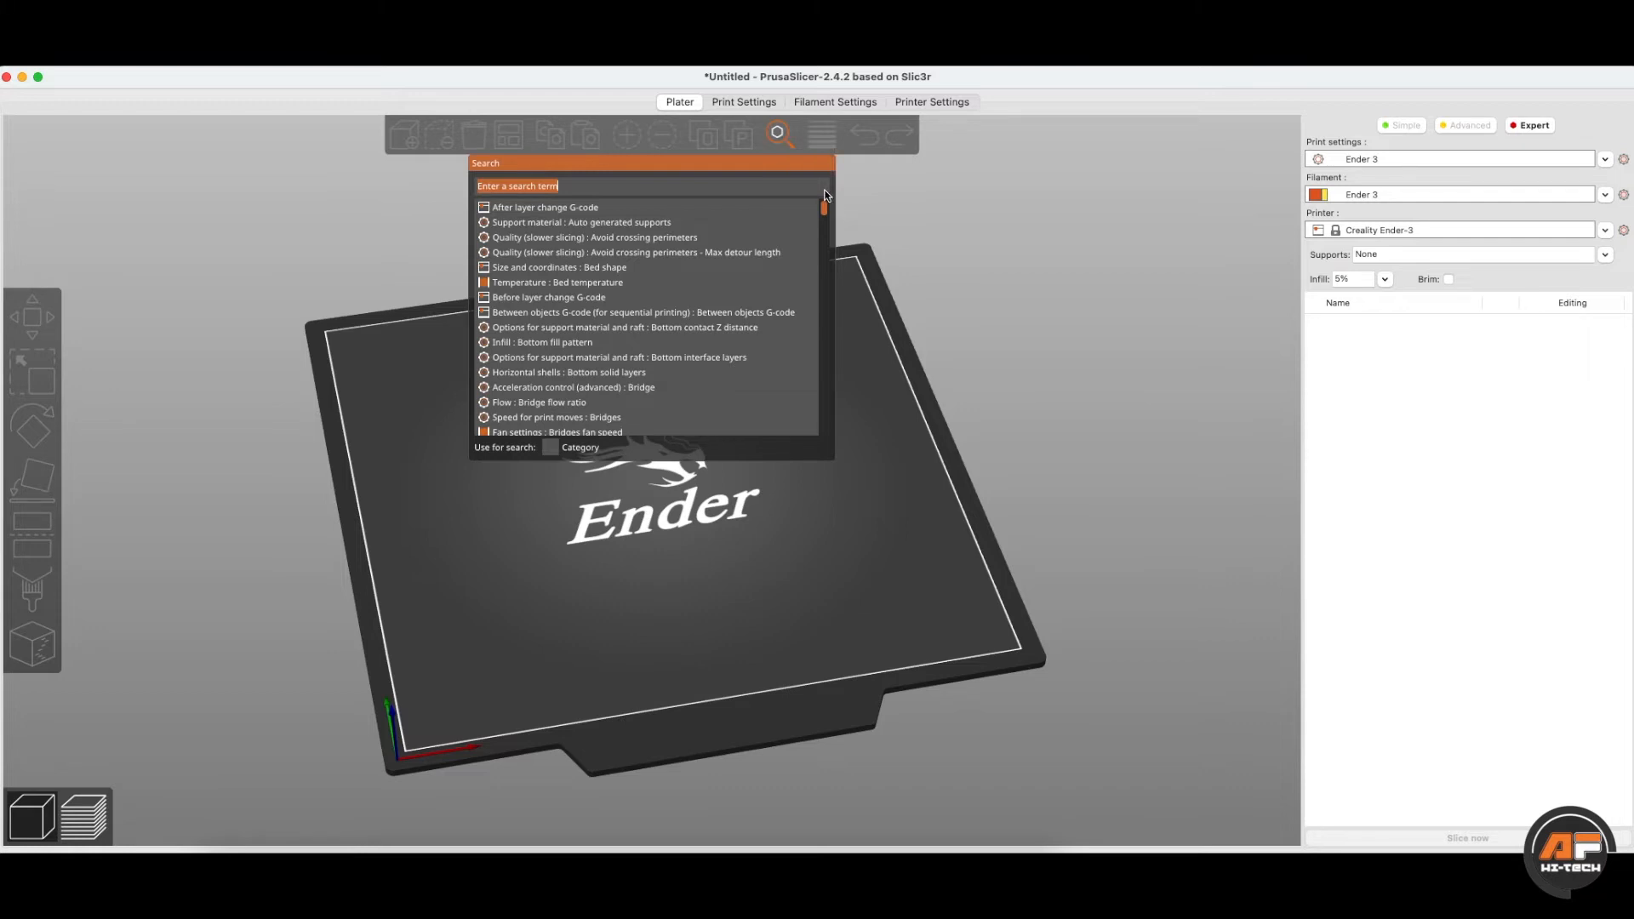
left_click(907, 168)
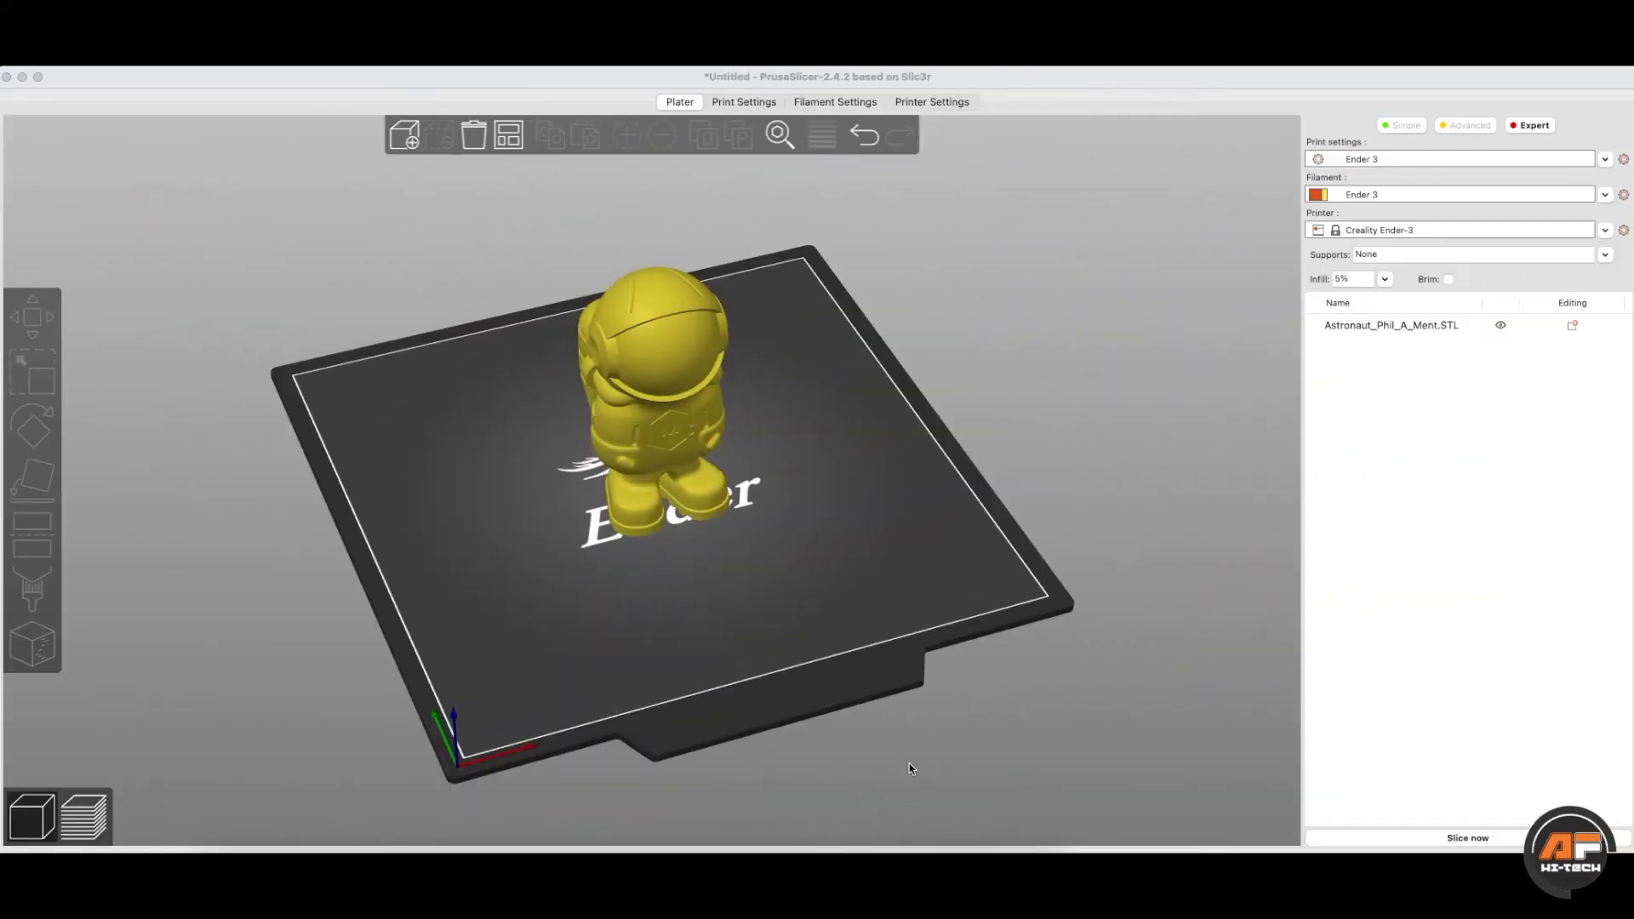
- Select the 52 × 59 × 99.99 mm astronaut and orbit and zoom around it
left_click(671, 391)
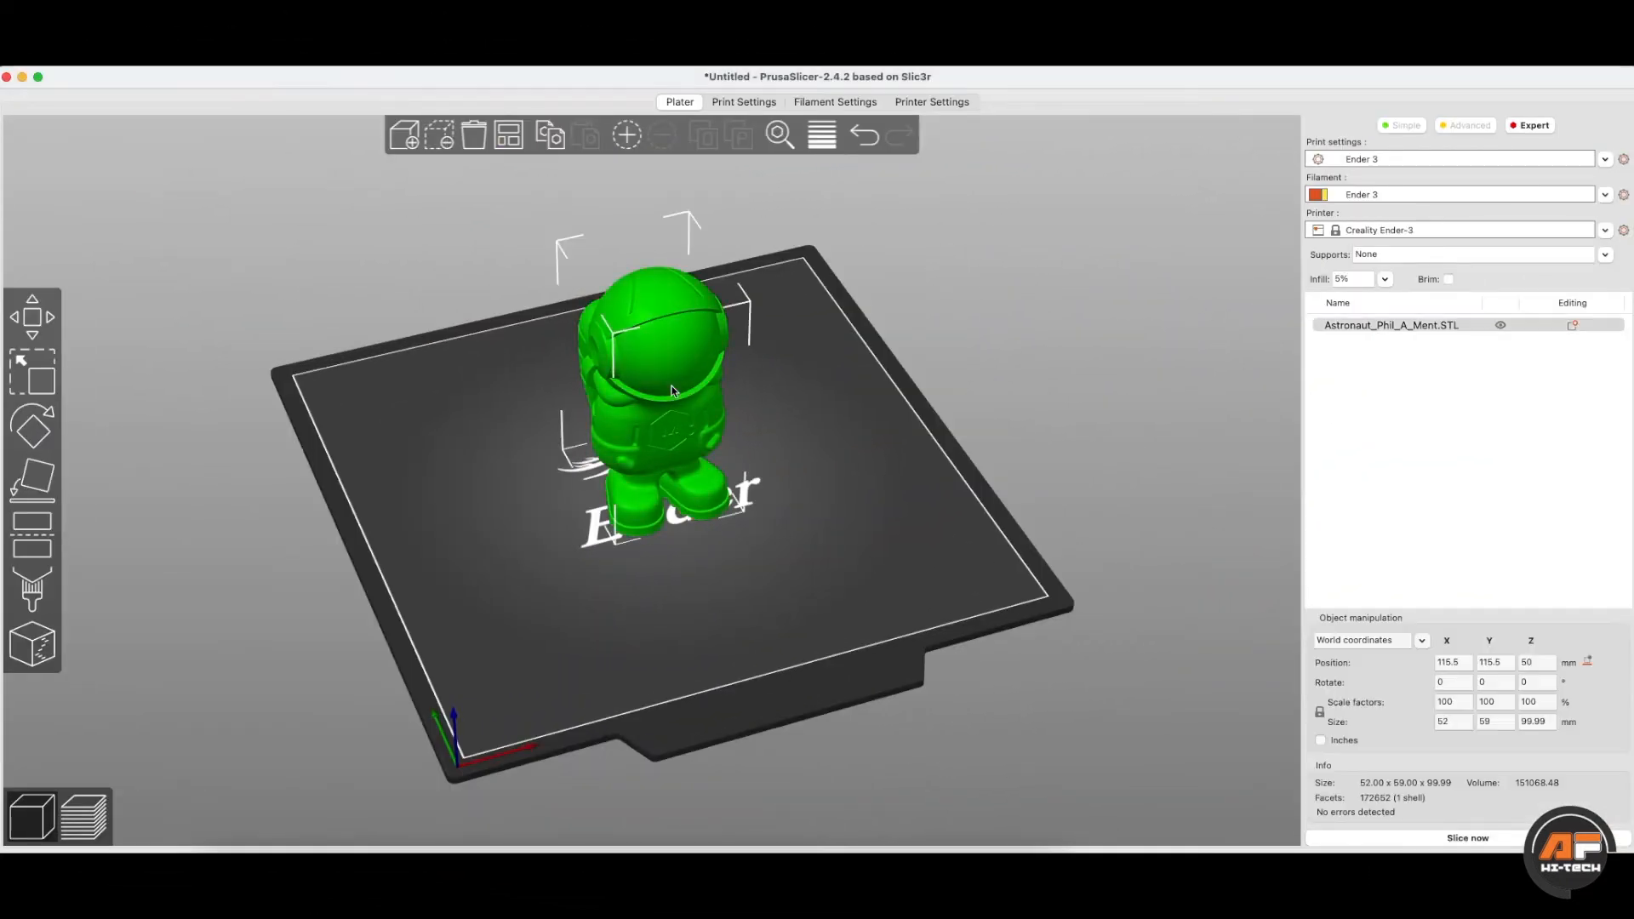
left_click_drag(783, 459, 839, 502)
scroll(835, 504, "up", 3)
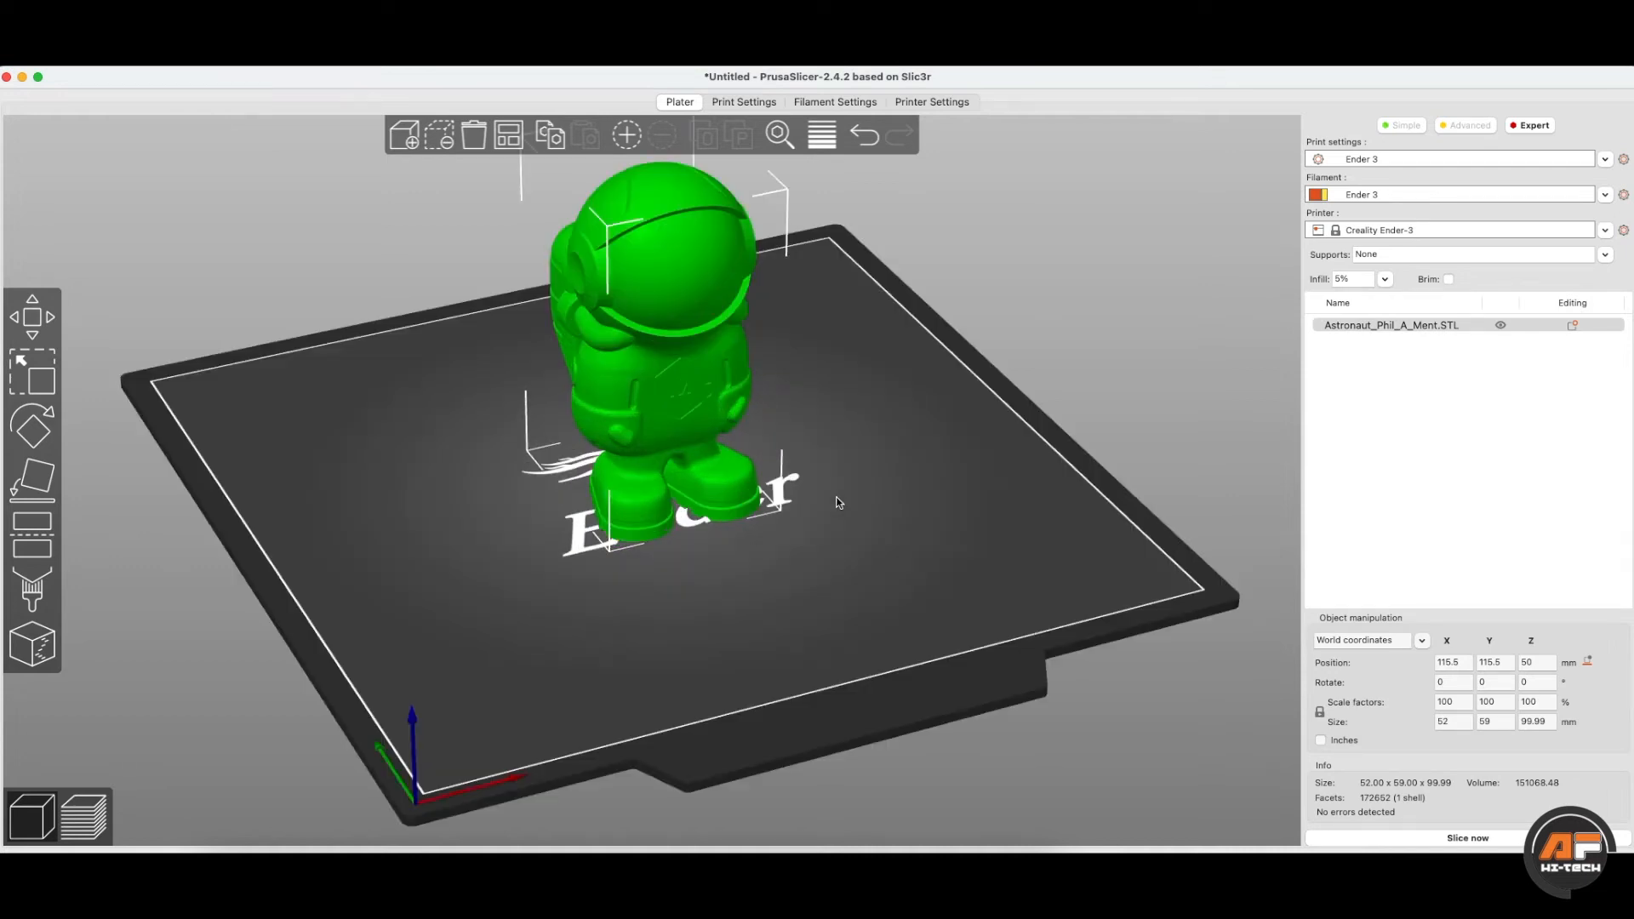
scroll(851, 341, "down", 1)
left_click_drag(851, 340, 831, 387)
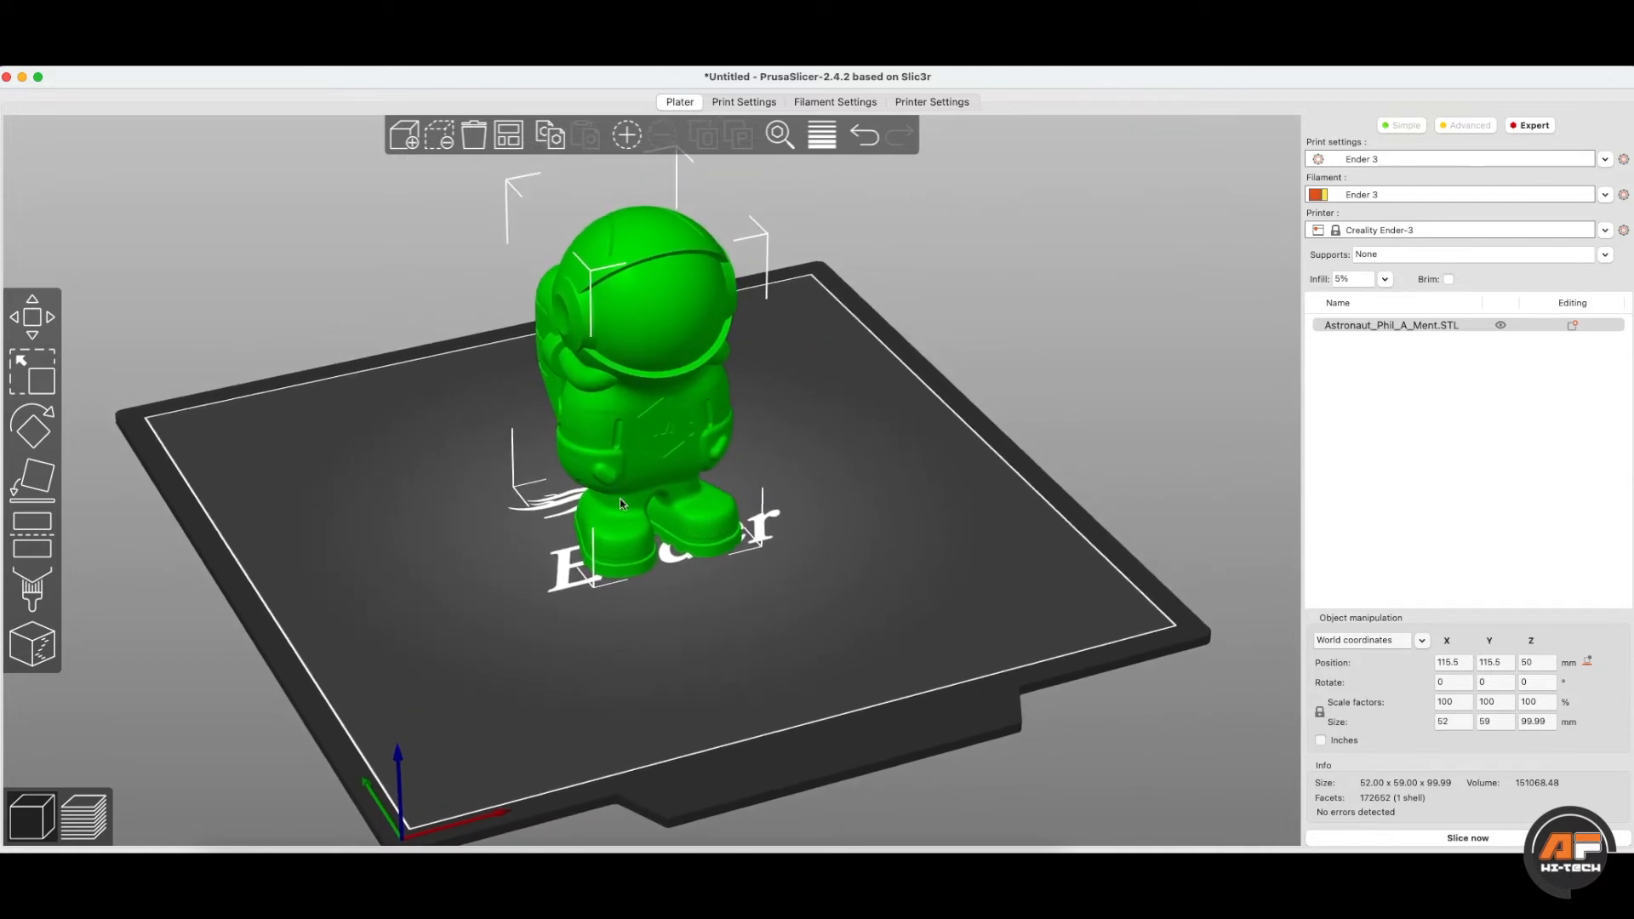
scroll(851, 531, "down", 2)
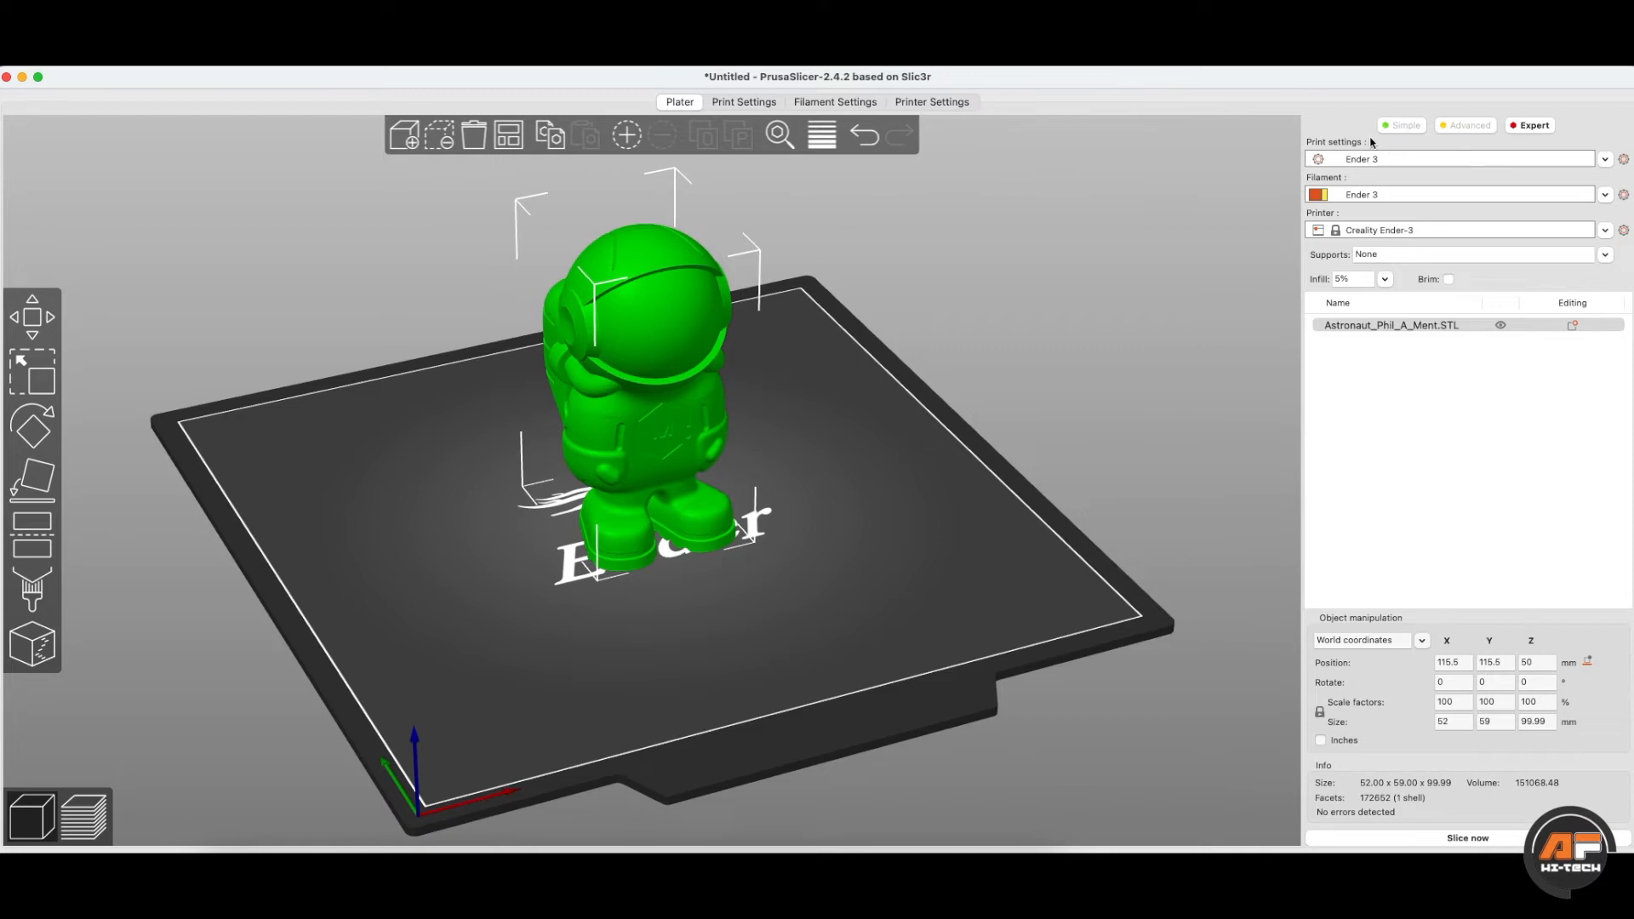
- Switch to Simple mode and check the filament and support dropdowns without changing them
left_click(1418, 125)
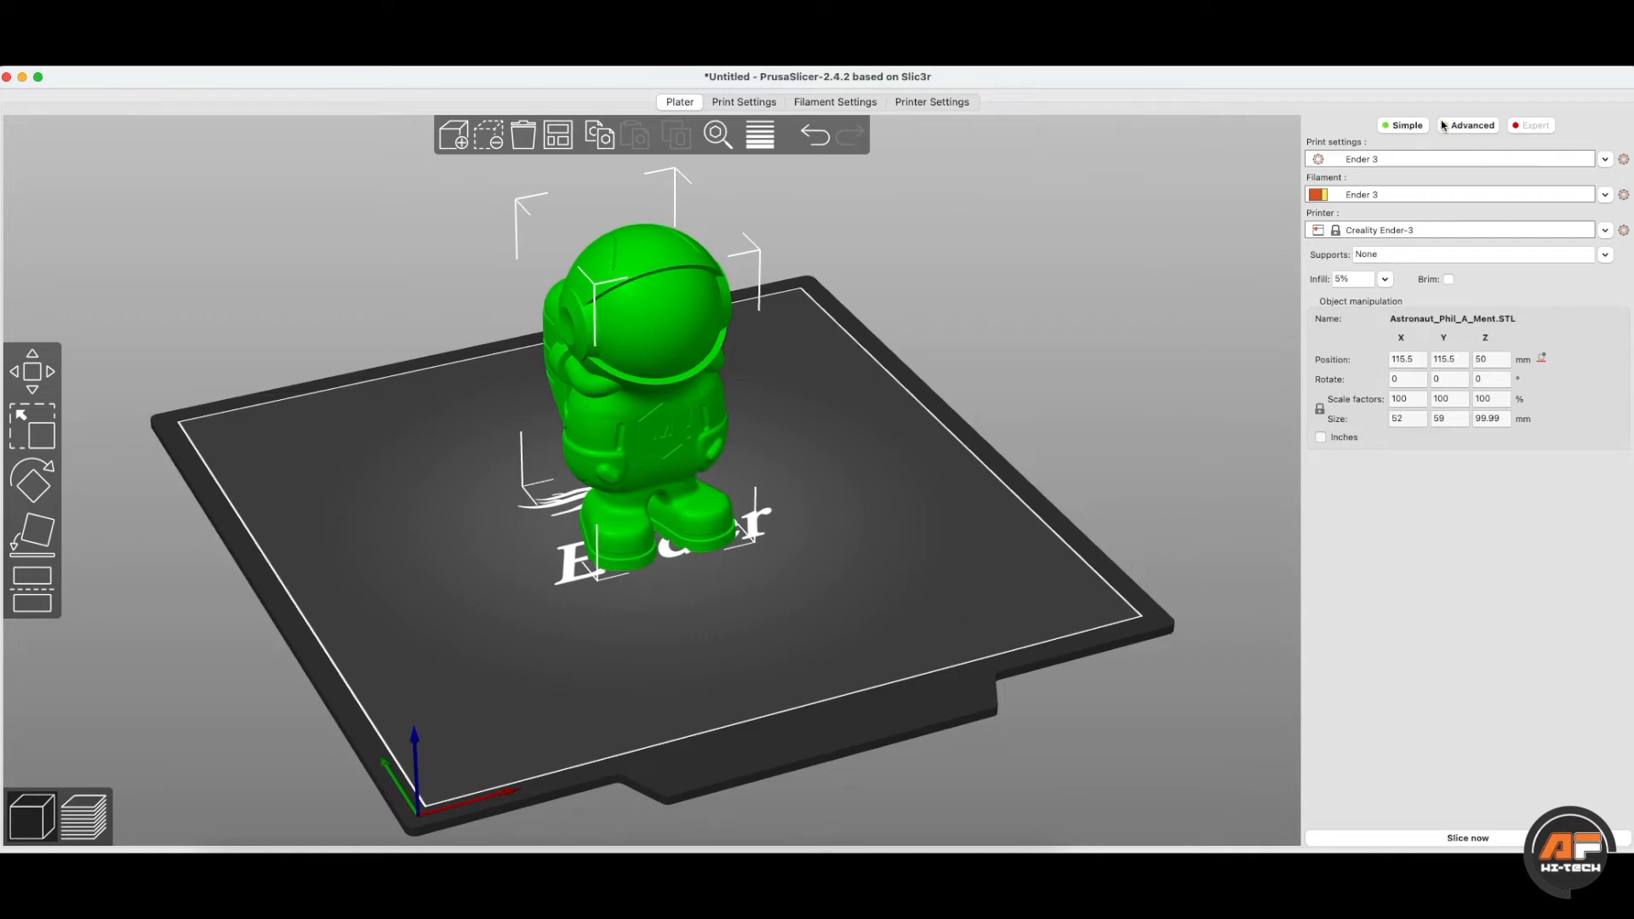
left_click(1391, 194)
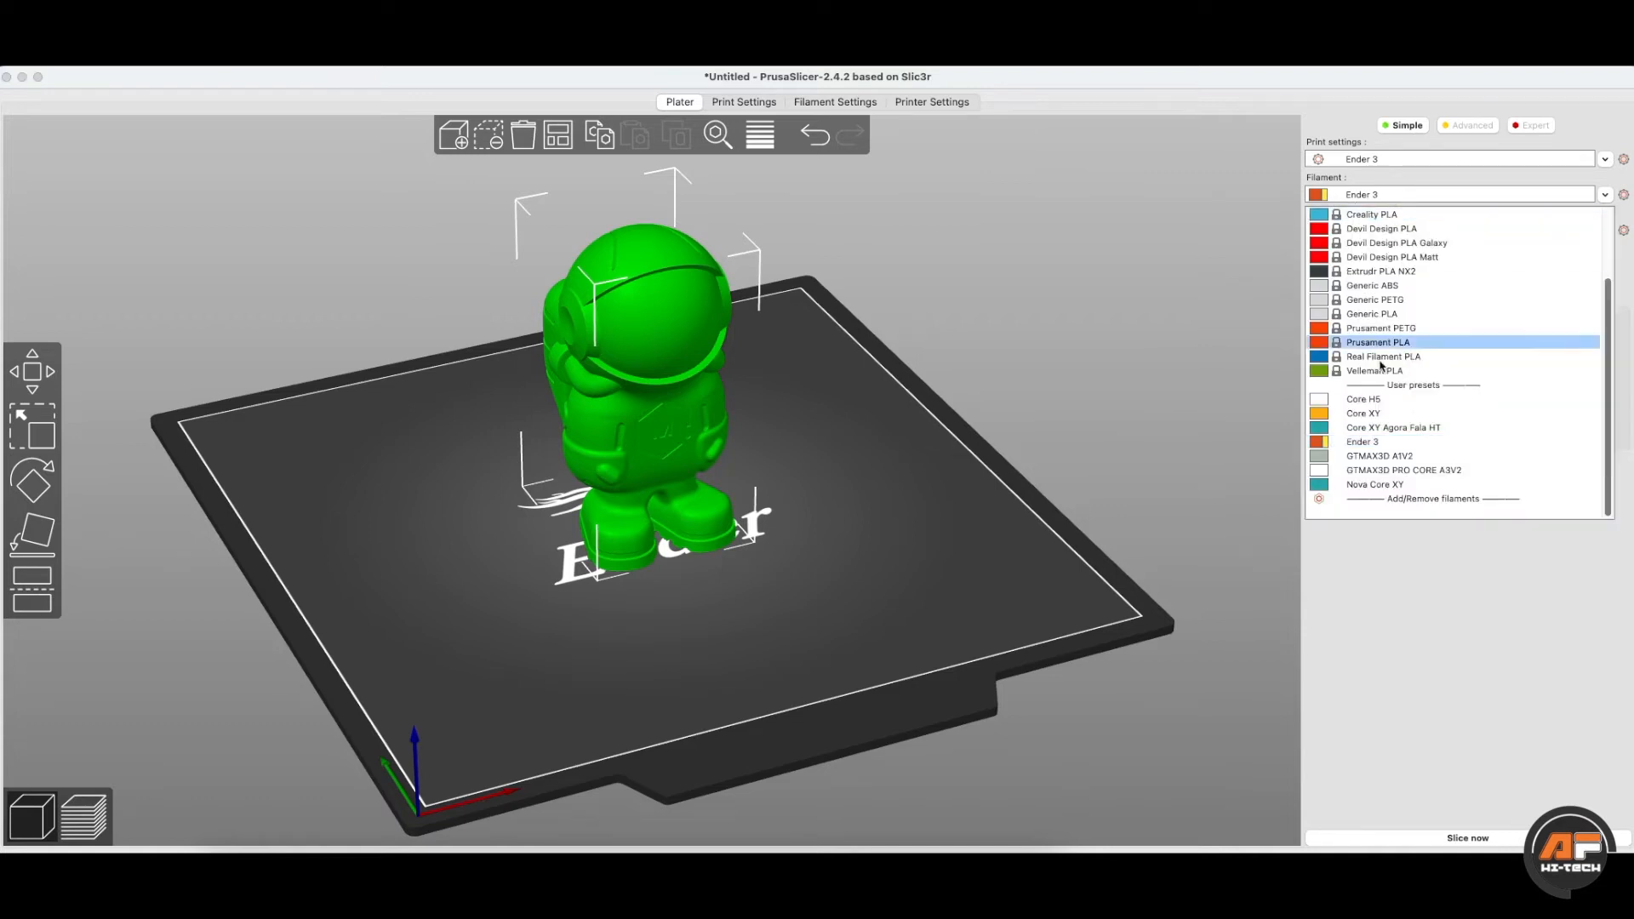
left_click(1395, 200)
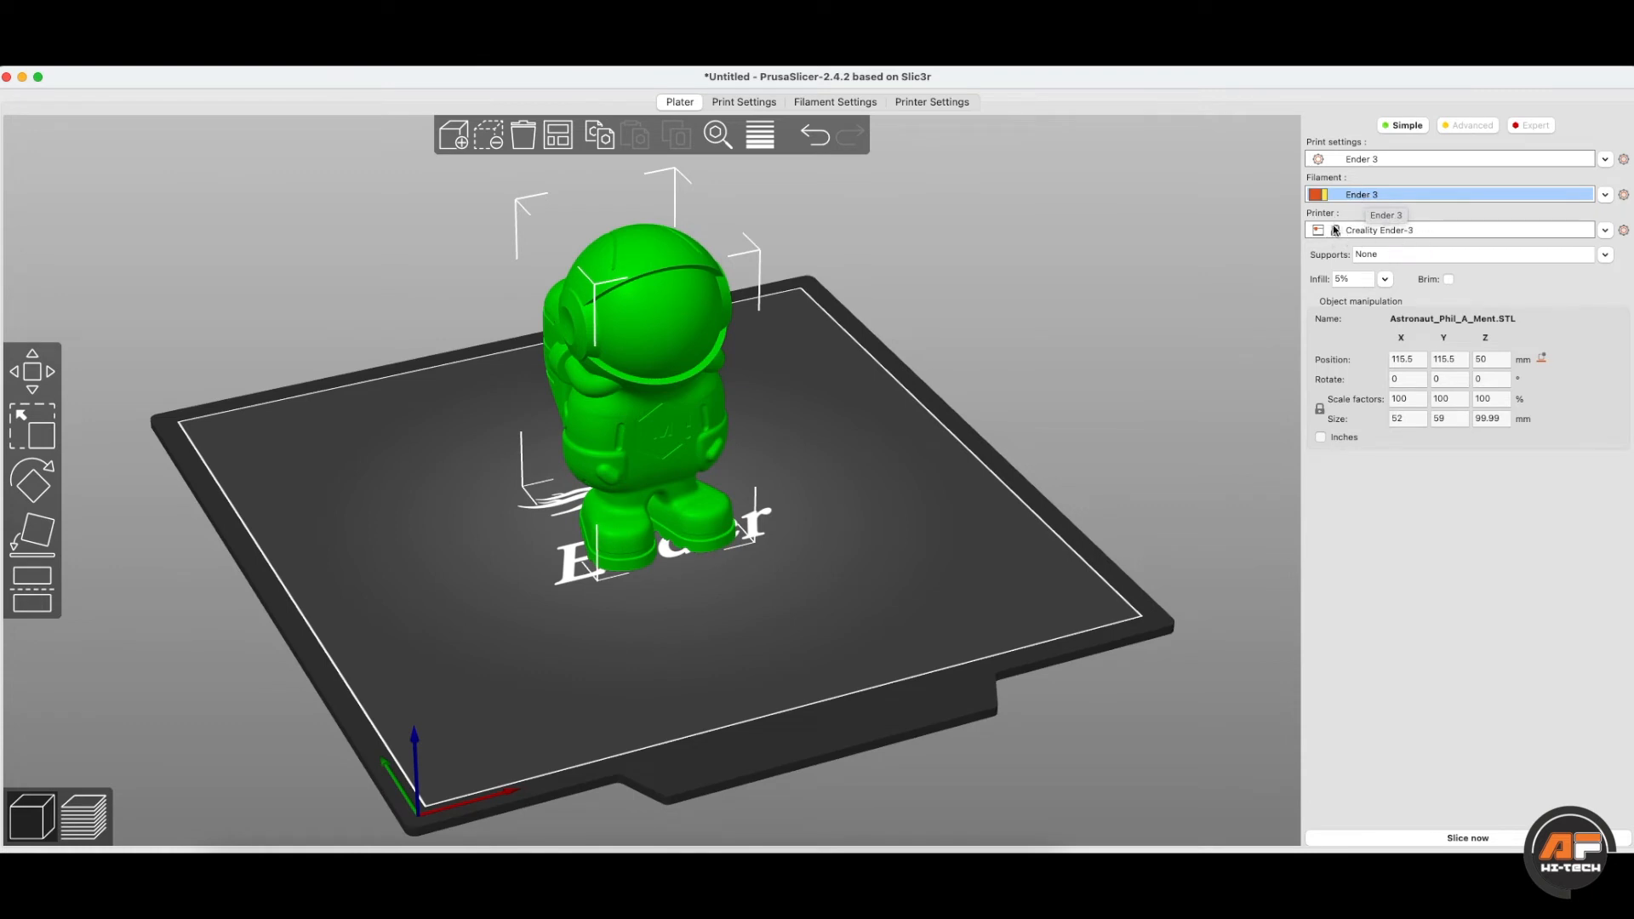
left_click(1395, 252)
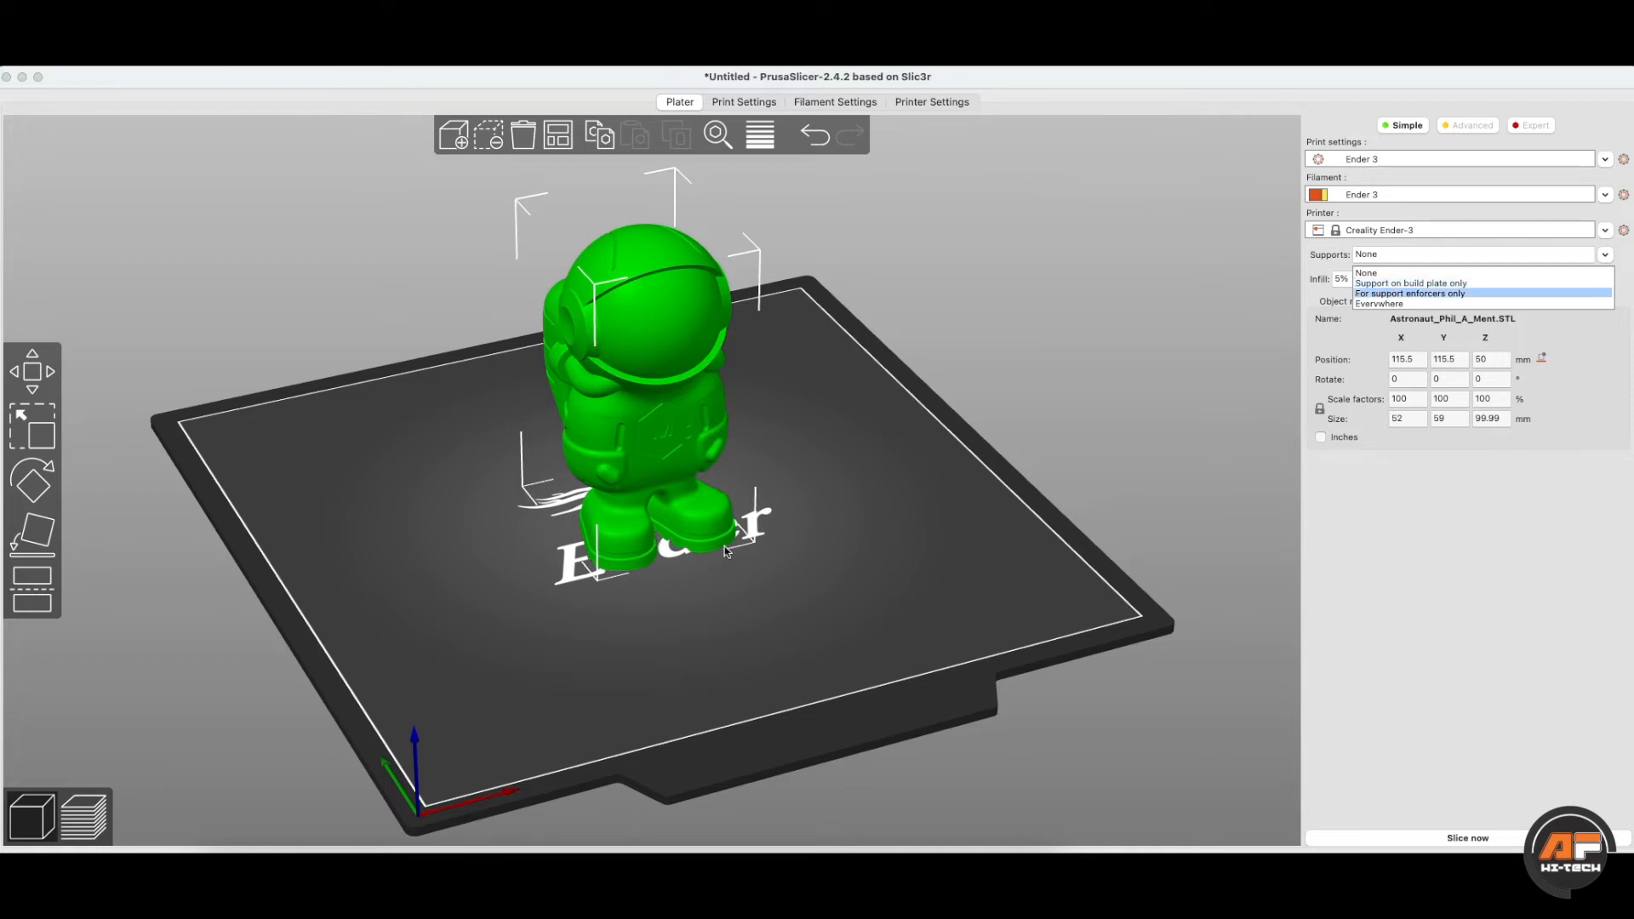
left_click(767, 462)
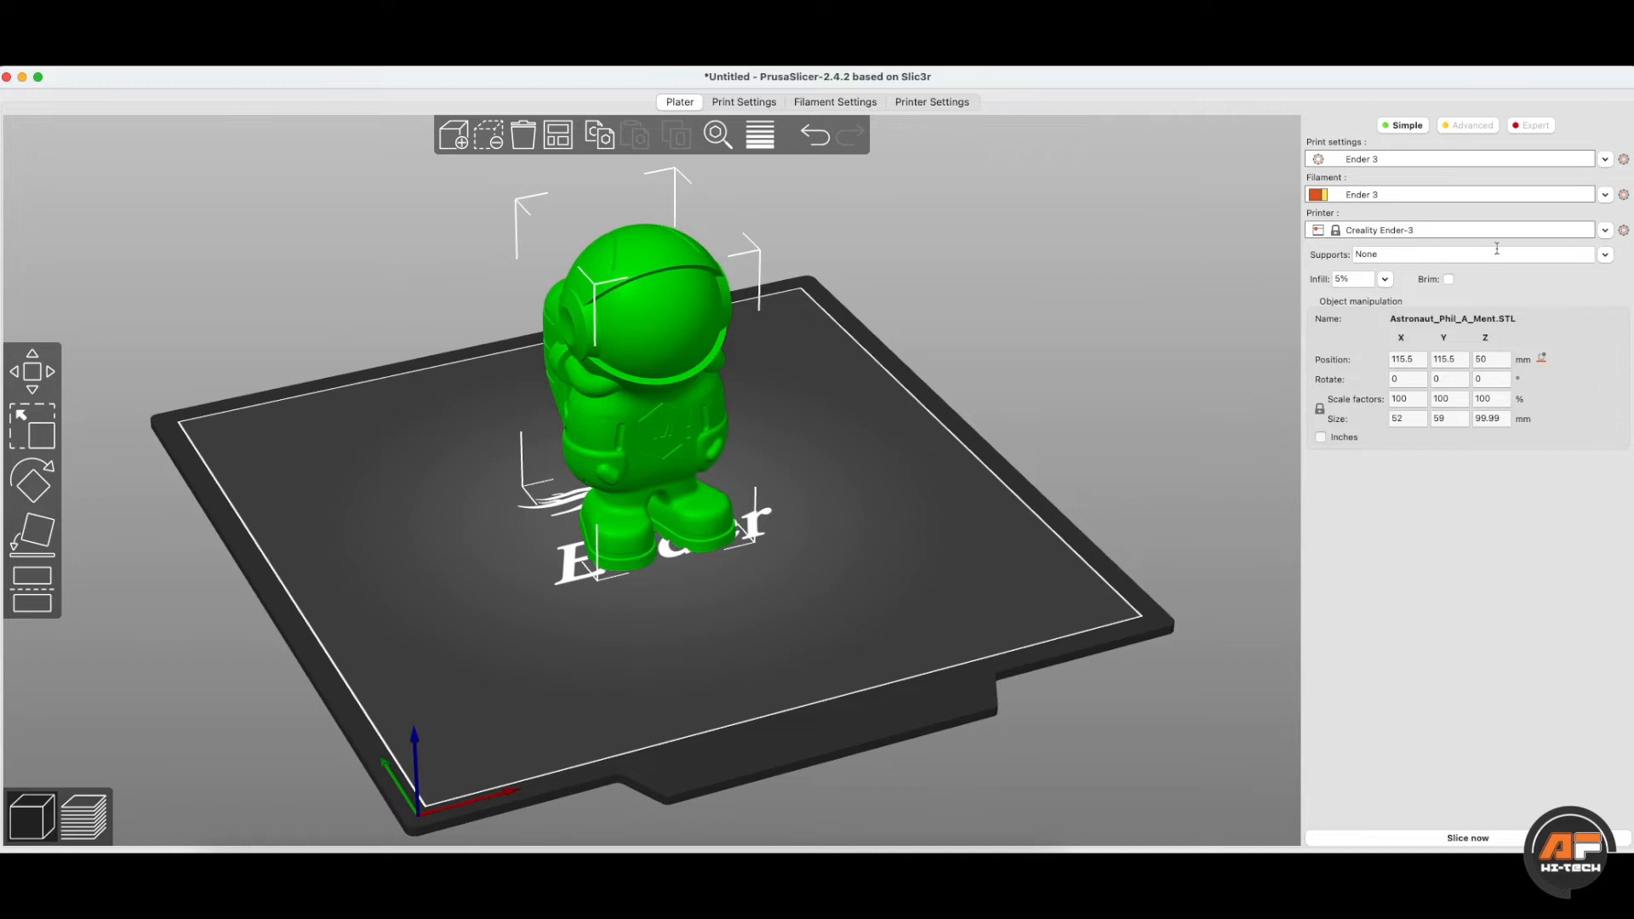
- Try supports for enforcers only and everywhere, then set supports to None and keep infill at 5%
left_click(1602, 257)
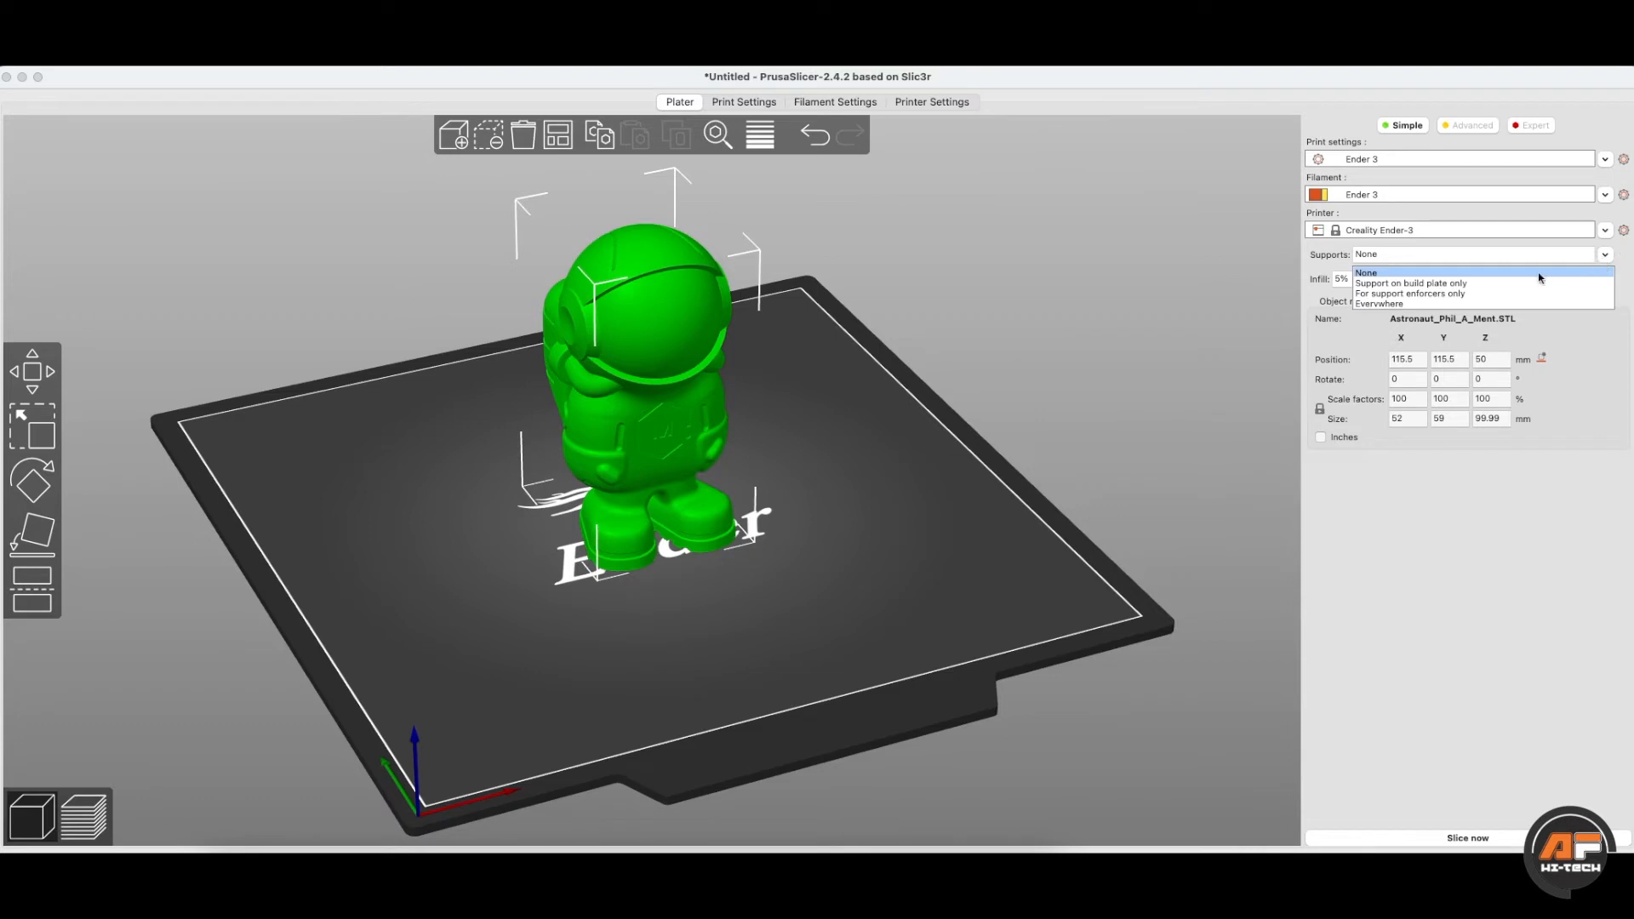
left_click(1465, 294)
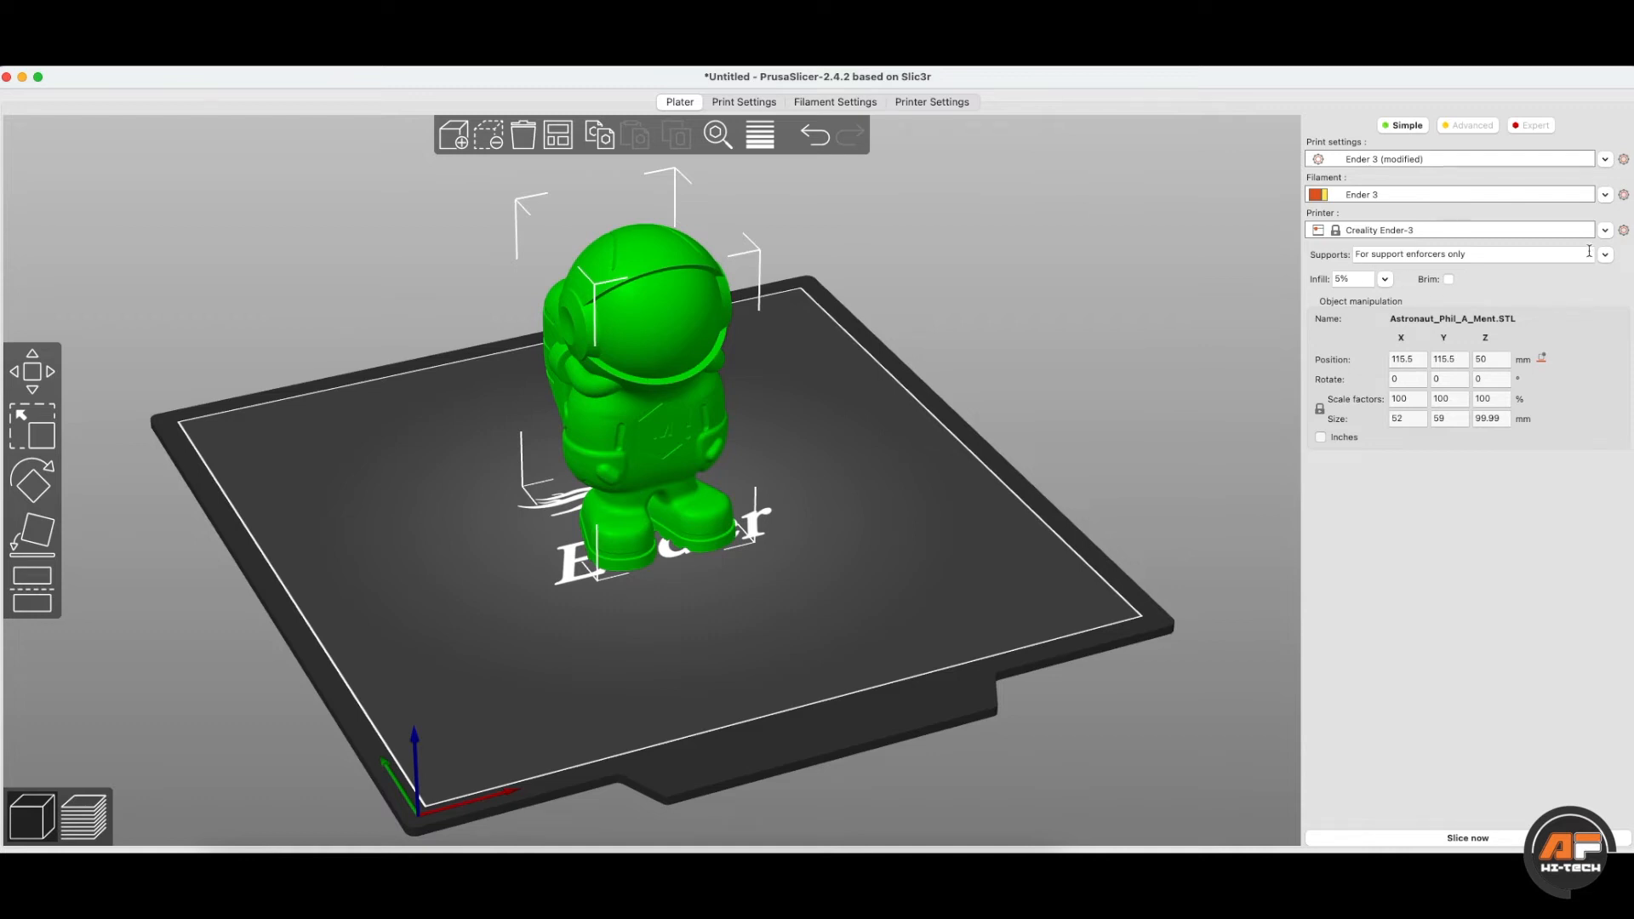
left_click(1611, 257)
left_click(1380, 310)
left_click(1610, 257)
left_click(1383, 266)
left_click(1386, 280)
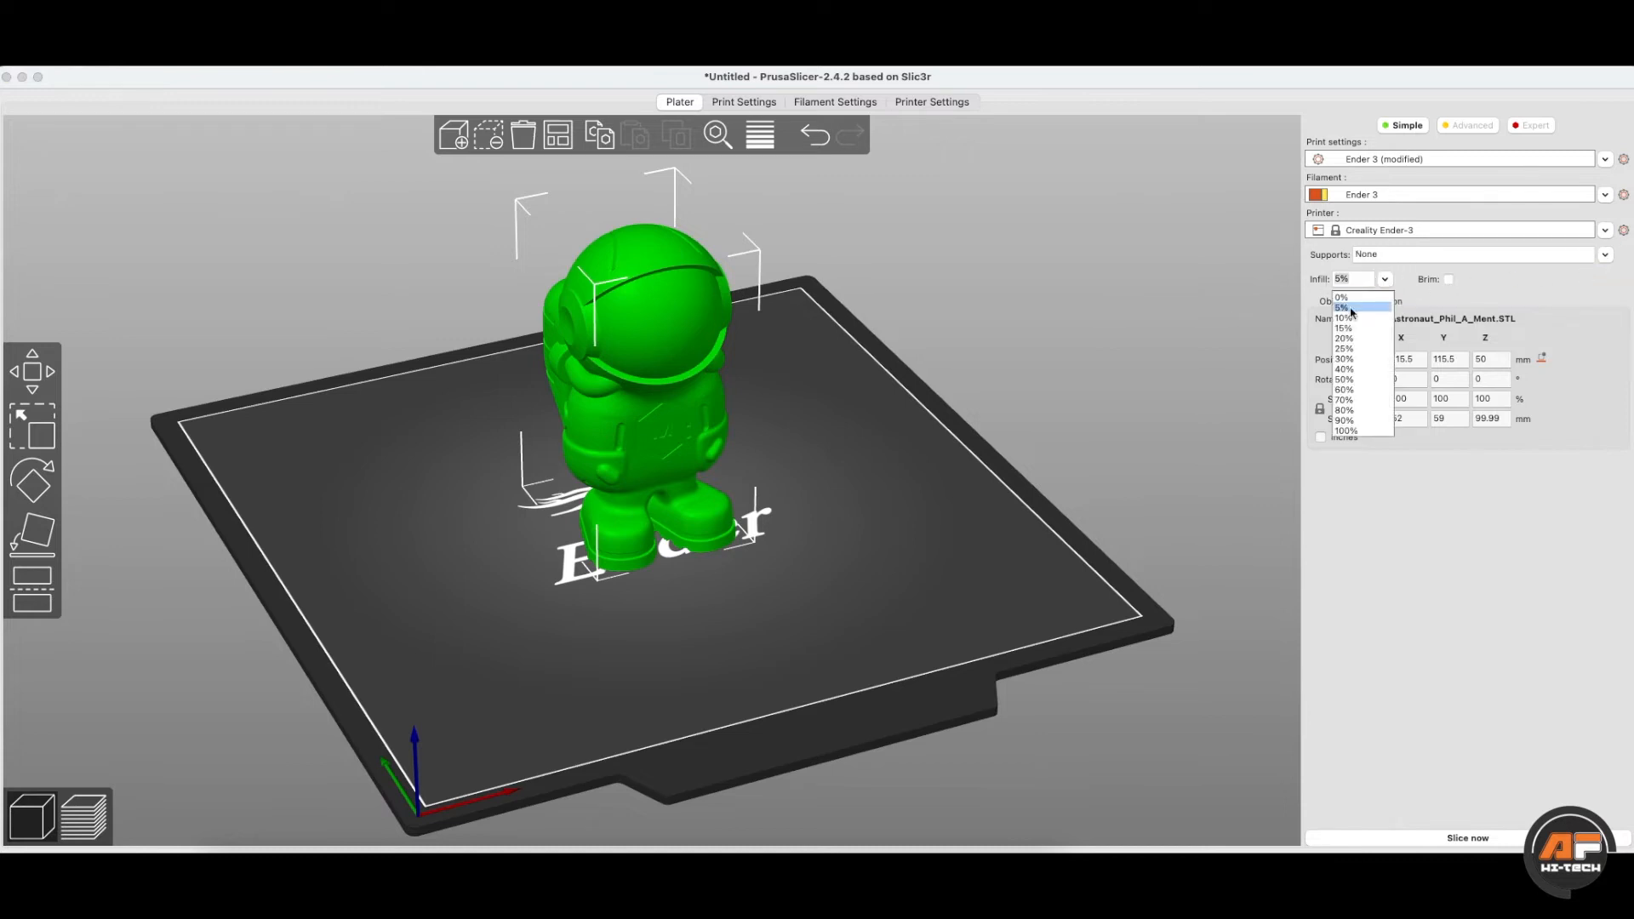
left_click(1345, 308)
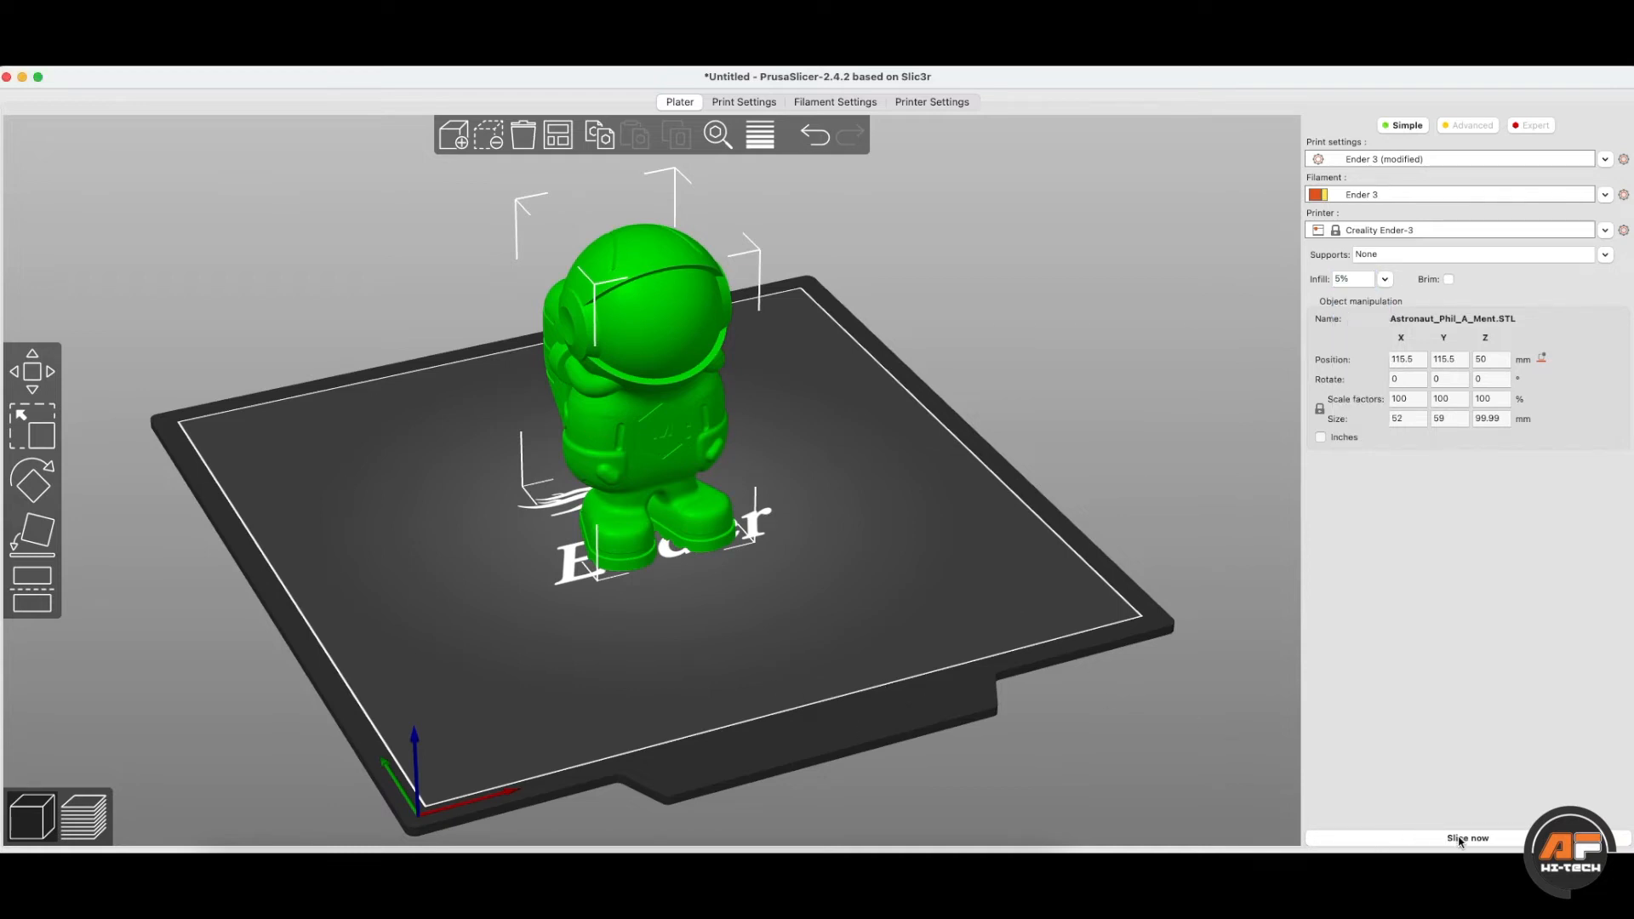
- Slice the astronaut (5h2m, 45.05 g), tilt the preview and lower the layer slider to the first layer
left_click(90, 808)
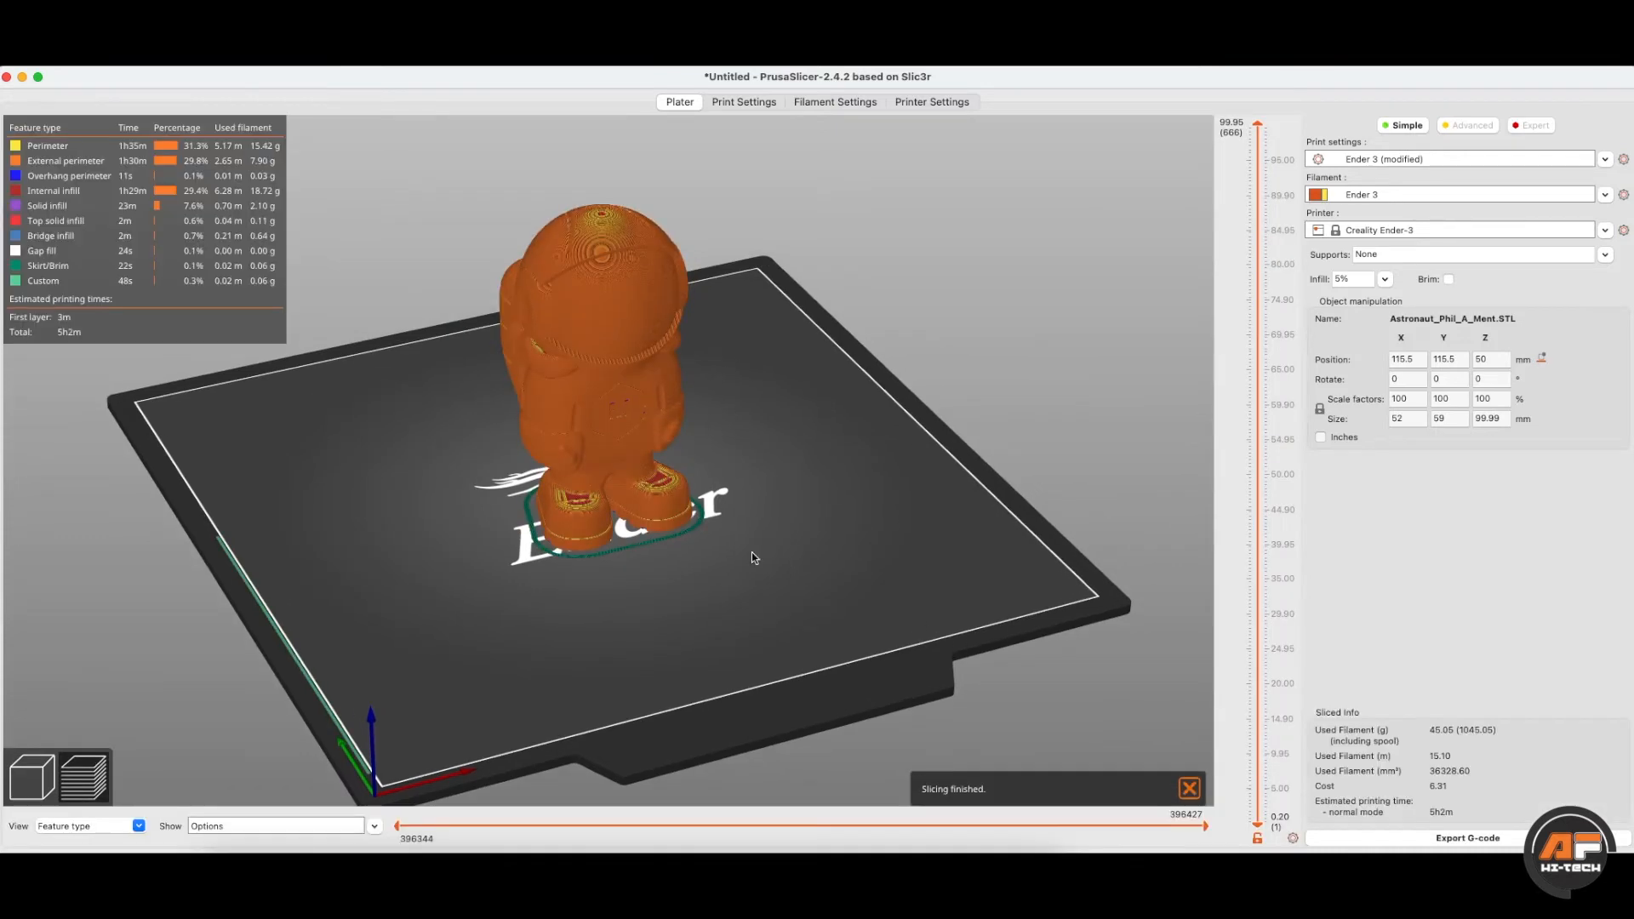
left_click_drag(729, 426, 741, 431)
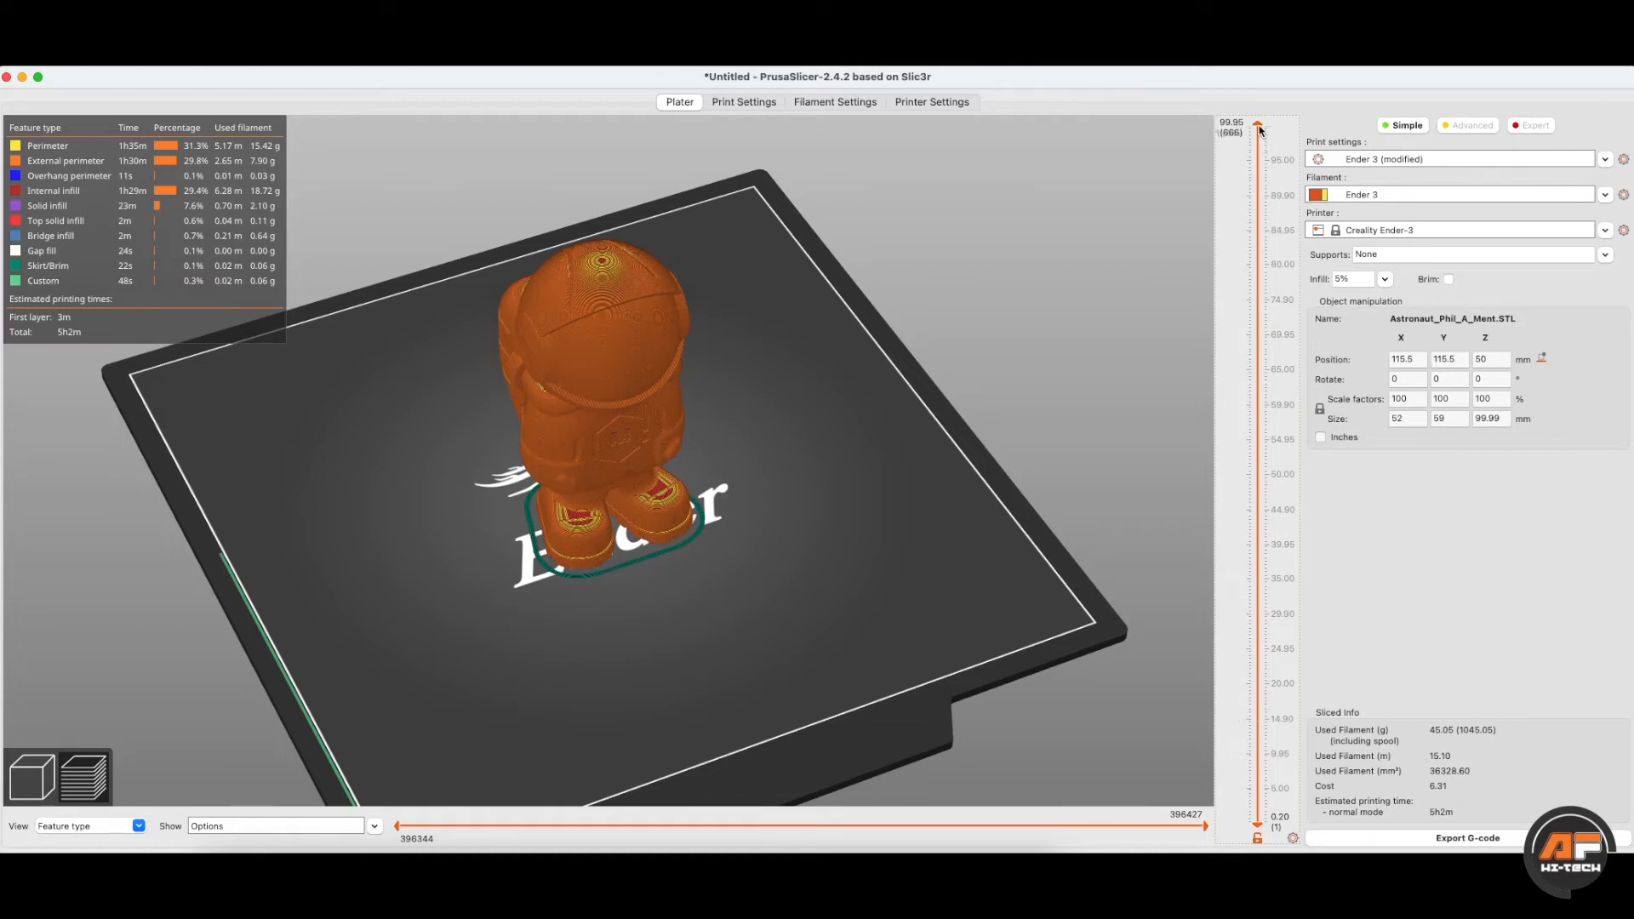
left_click_drag(1256, 122, 1256, 822)
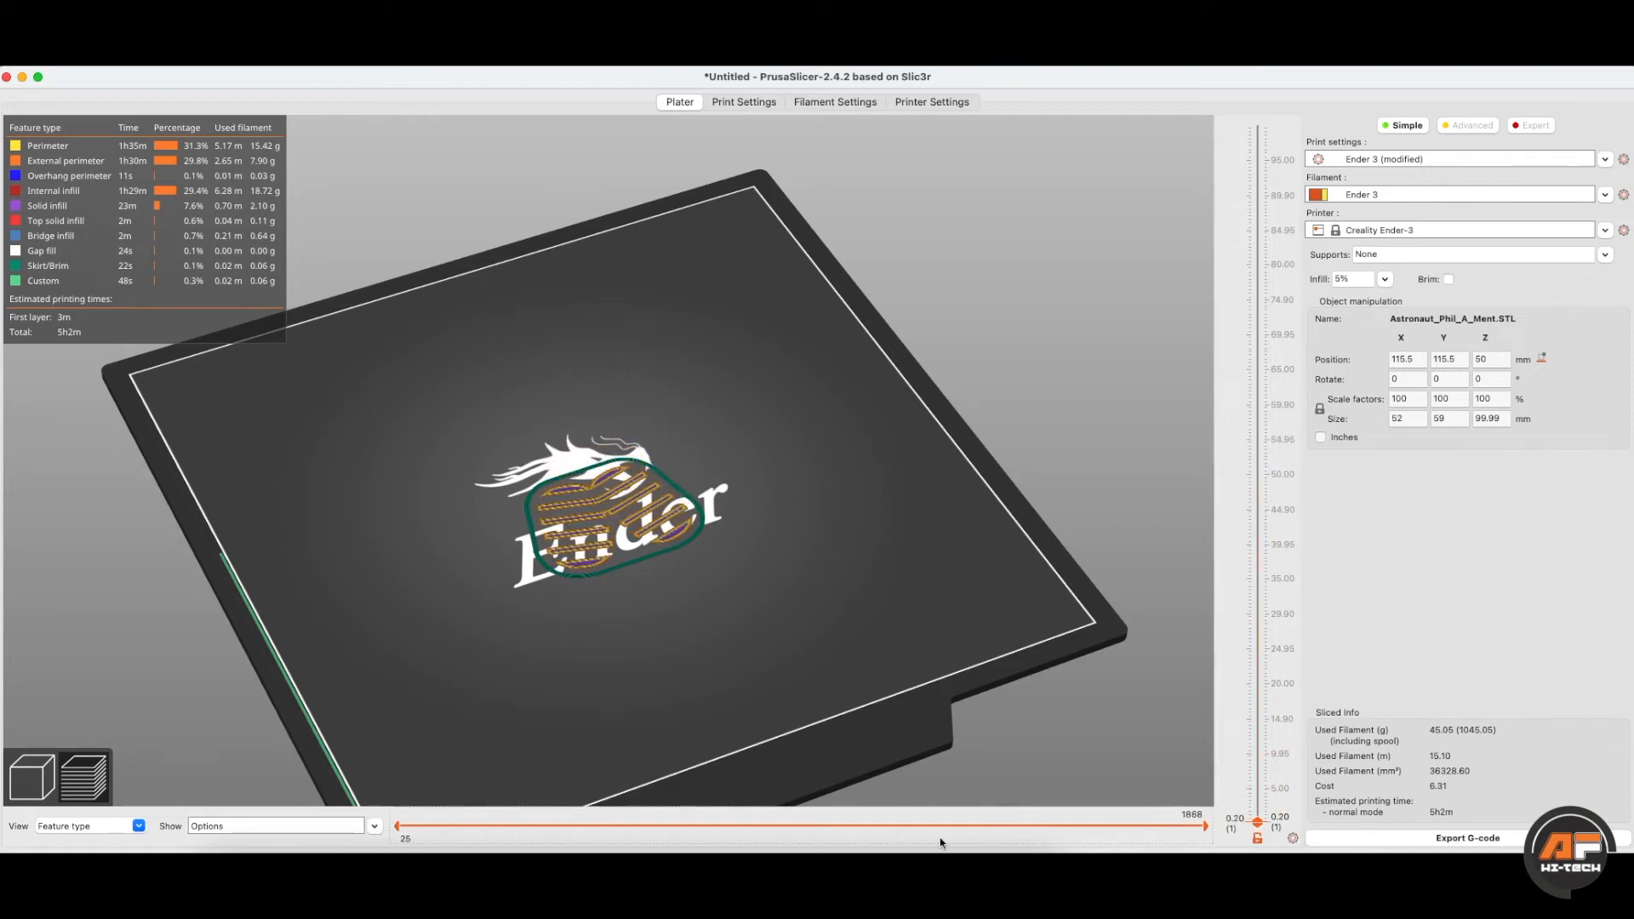
left_click_drag(1204, 825, 400, 823)
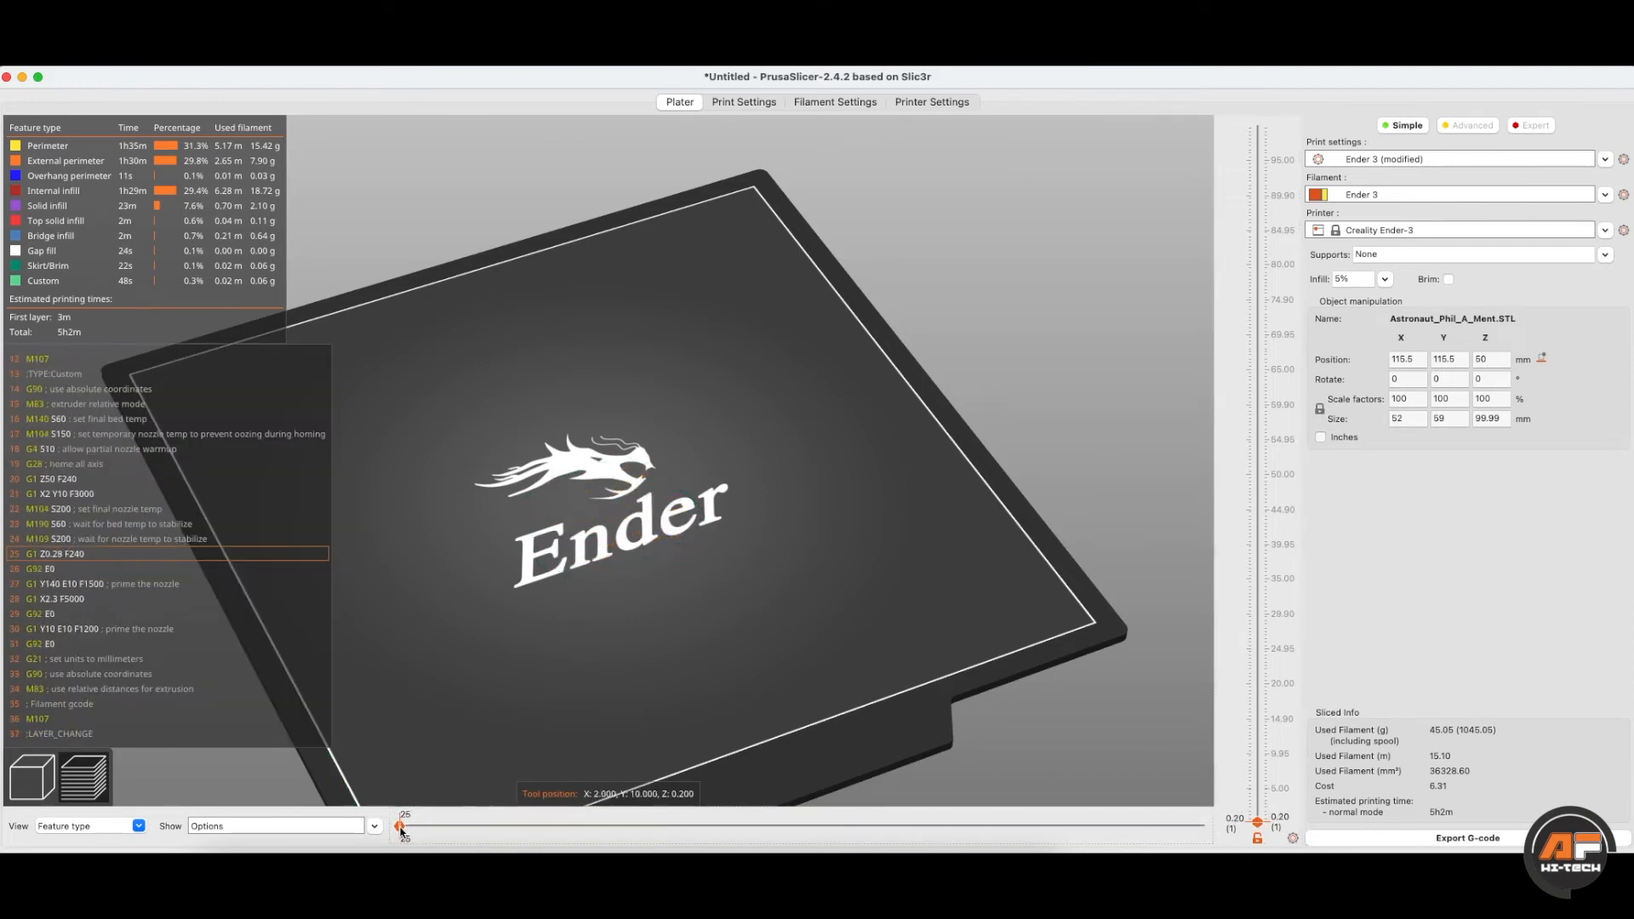
left_click_drag(402, 830, 418, 831)
scroll(457, 663, "up", 5)
scroll(456, 658, "down", 1)
right_click_drag(488, 601, 558, 543)
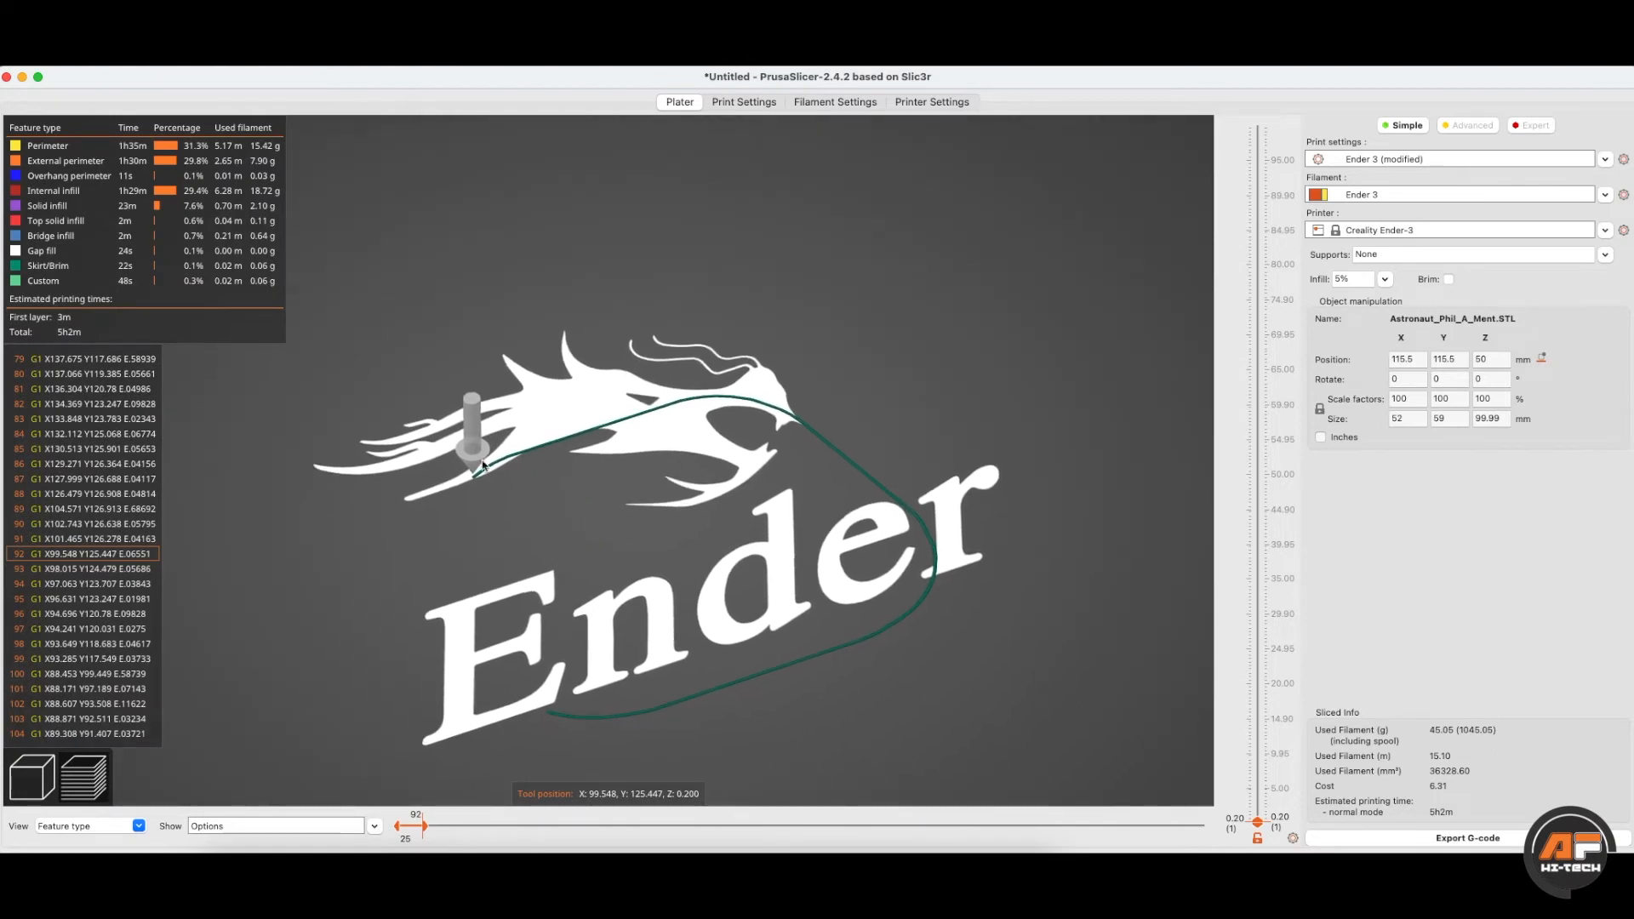
left_click_drag(429, 829, 811, 825)
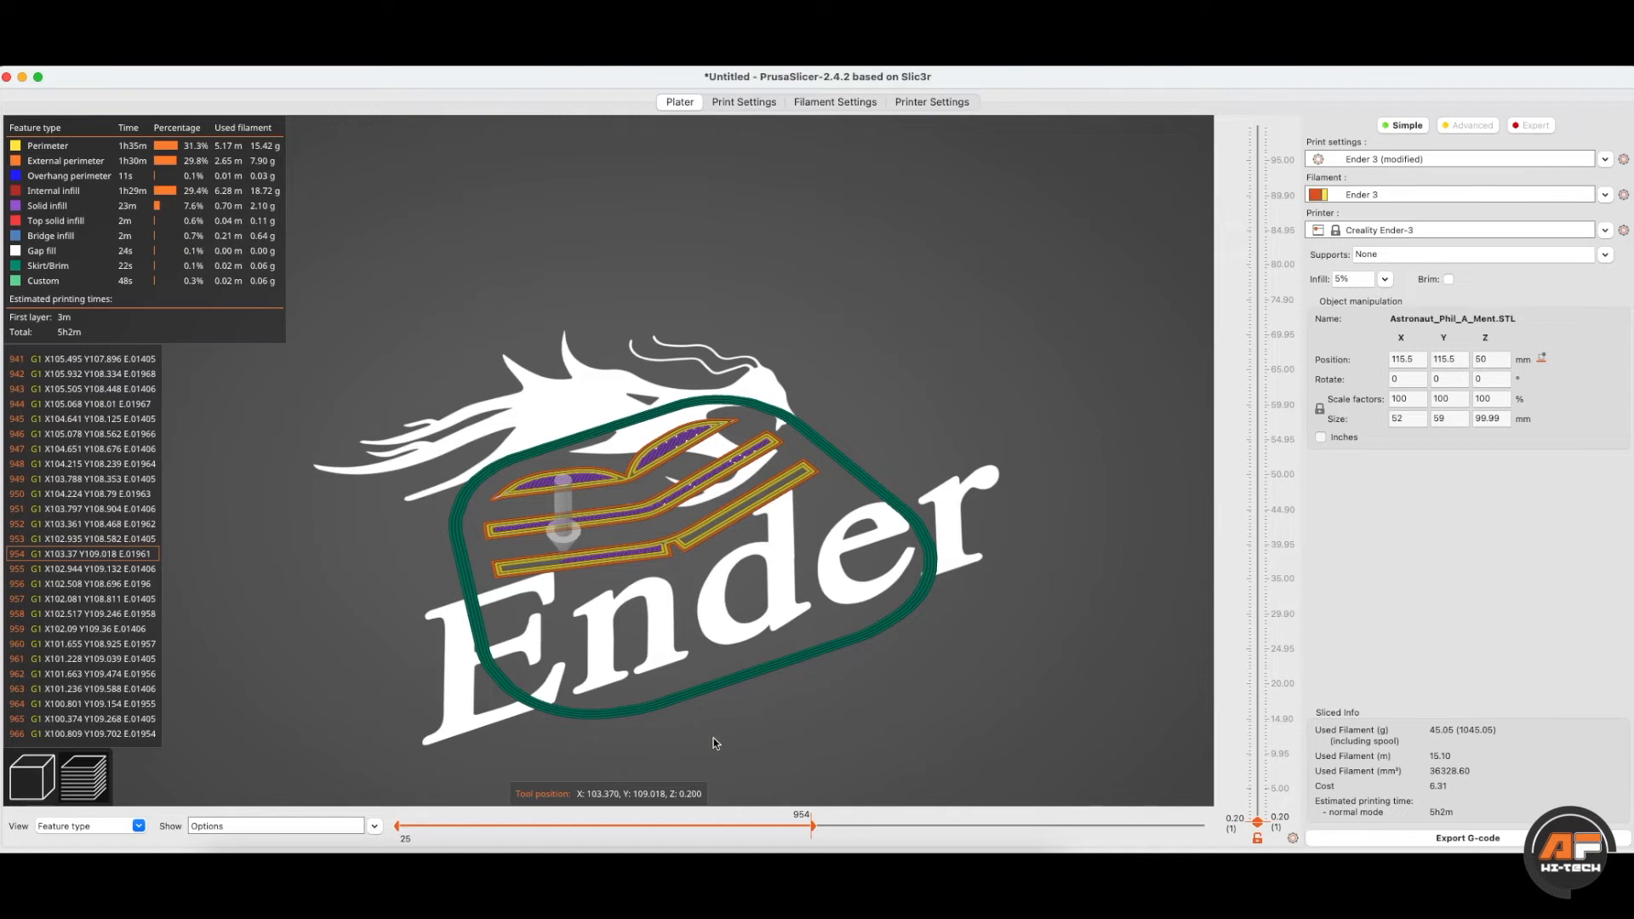
left_click_drag(813, 825, 931, 825)
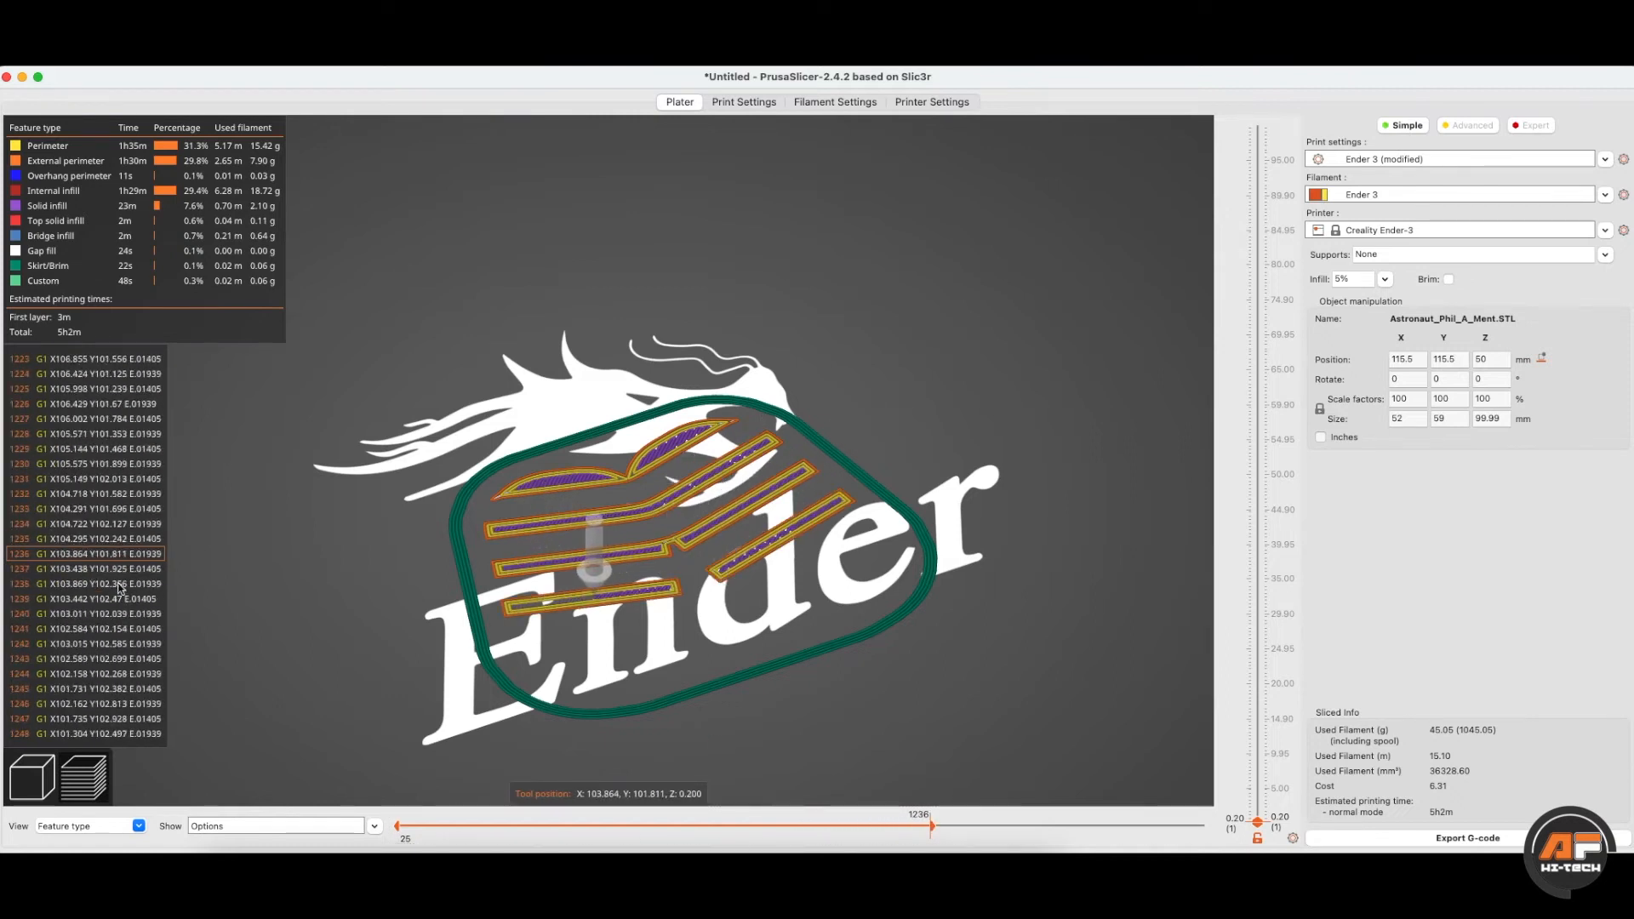
left_click_drag(932, 827, 974, 824)
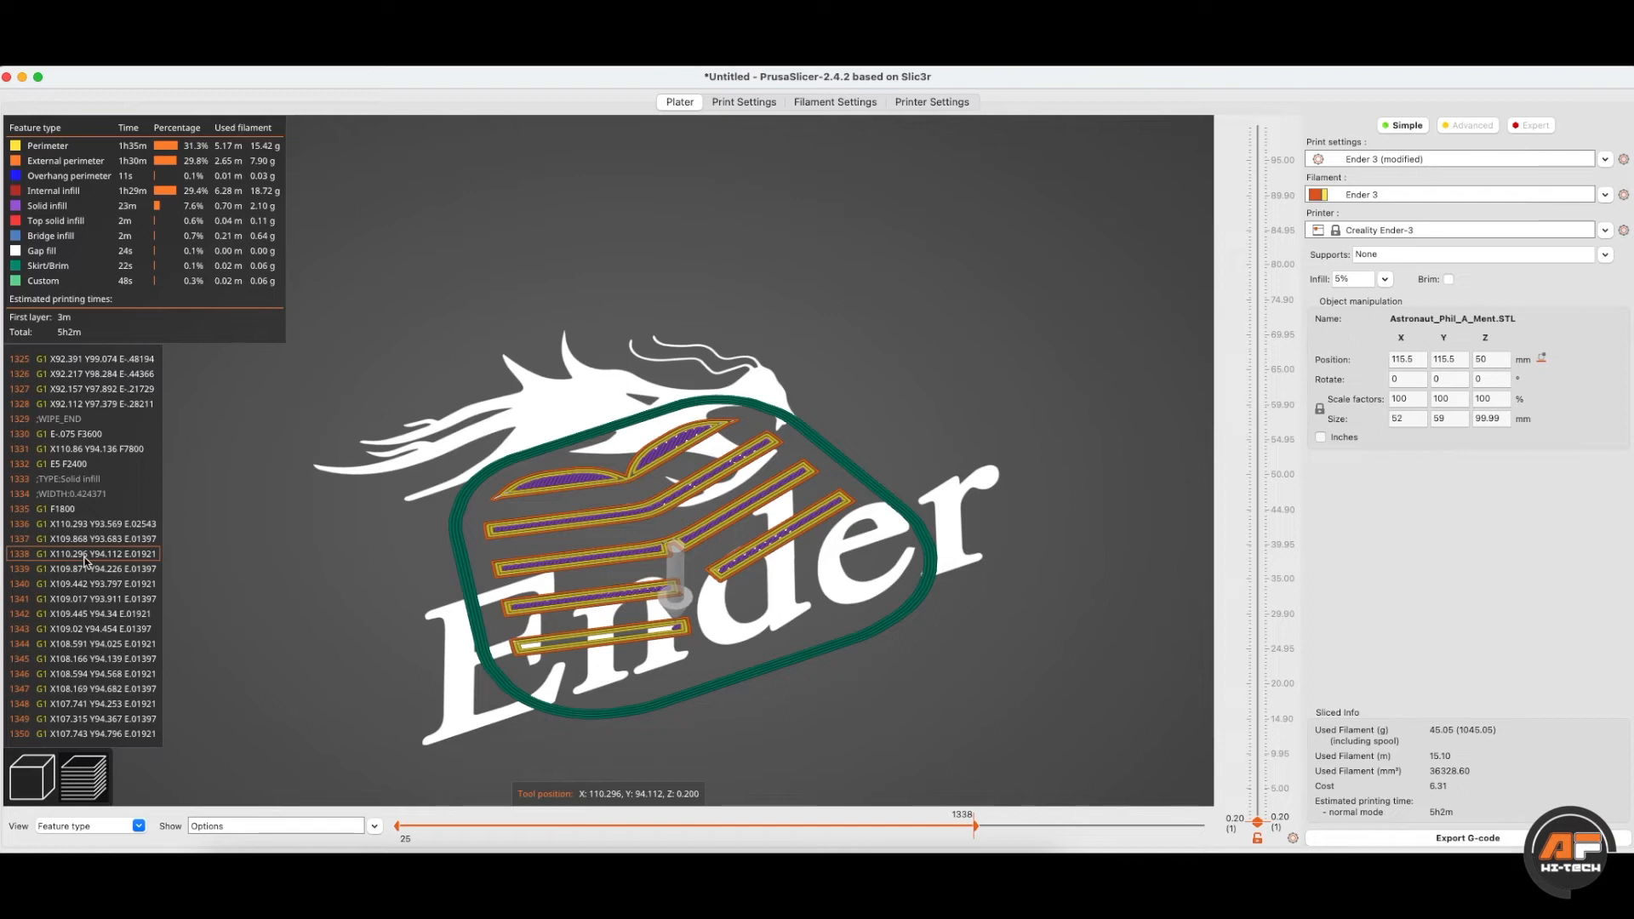
left_click_drag(974, 824, 1209, 825)
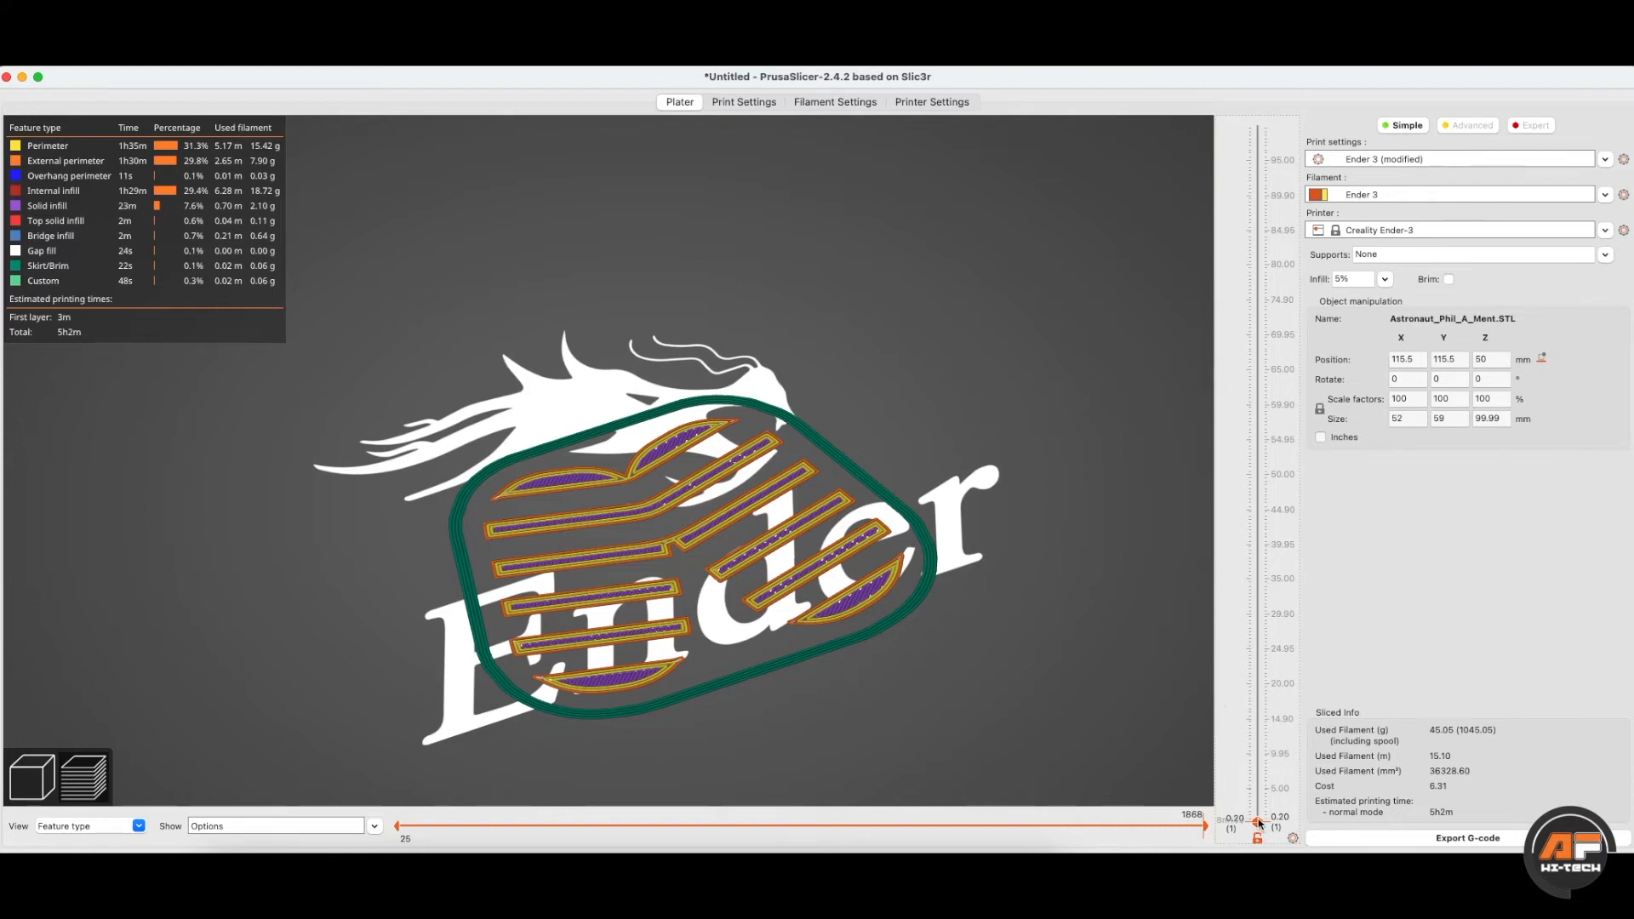
- Raise the top layer slider to 90.35 mm to reveal the hollow shoe shells
scroll(1260, 820, "up", 7)
scroll(1261, 820, "down", 5)
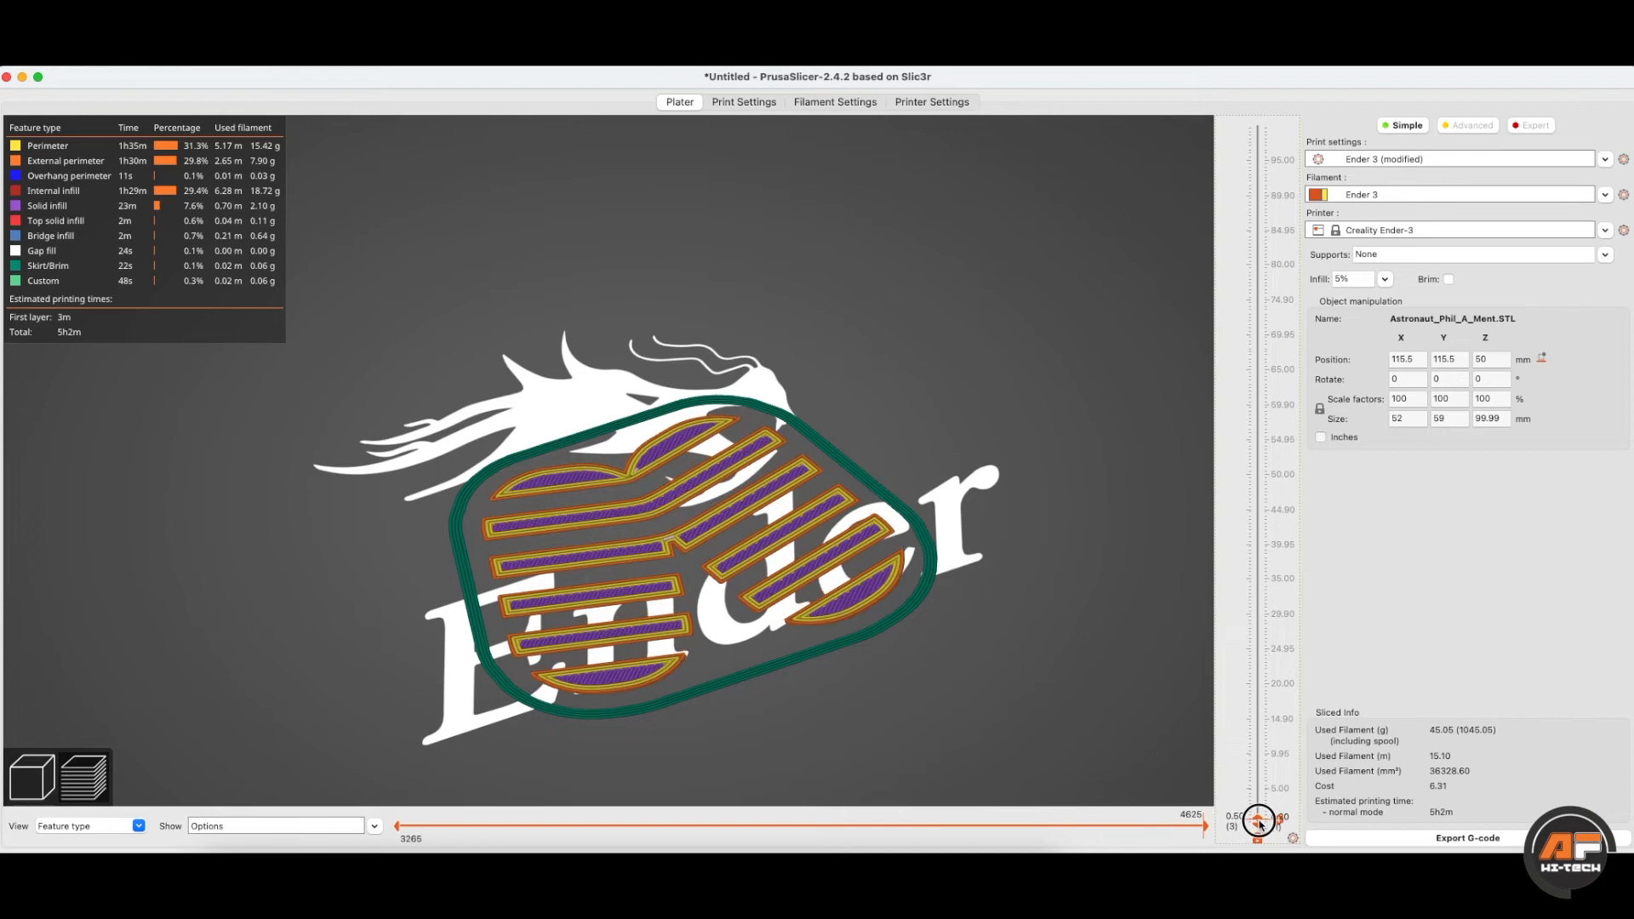
scroll(1261, 819, "up", 12)
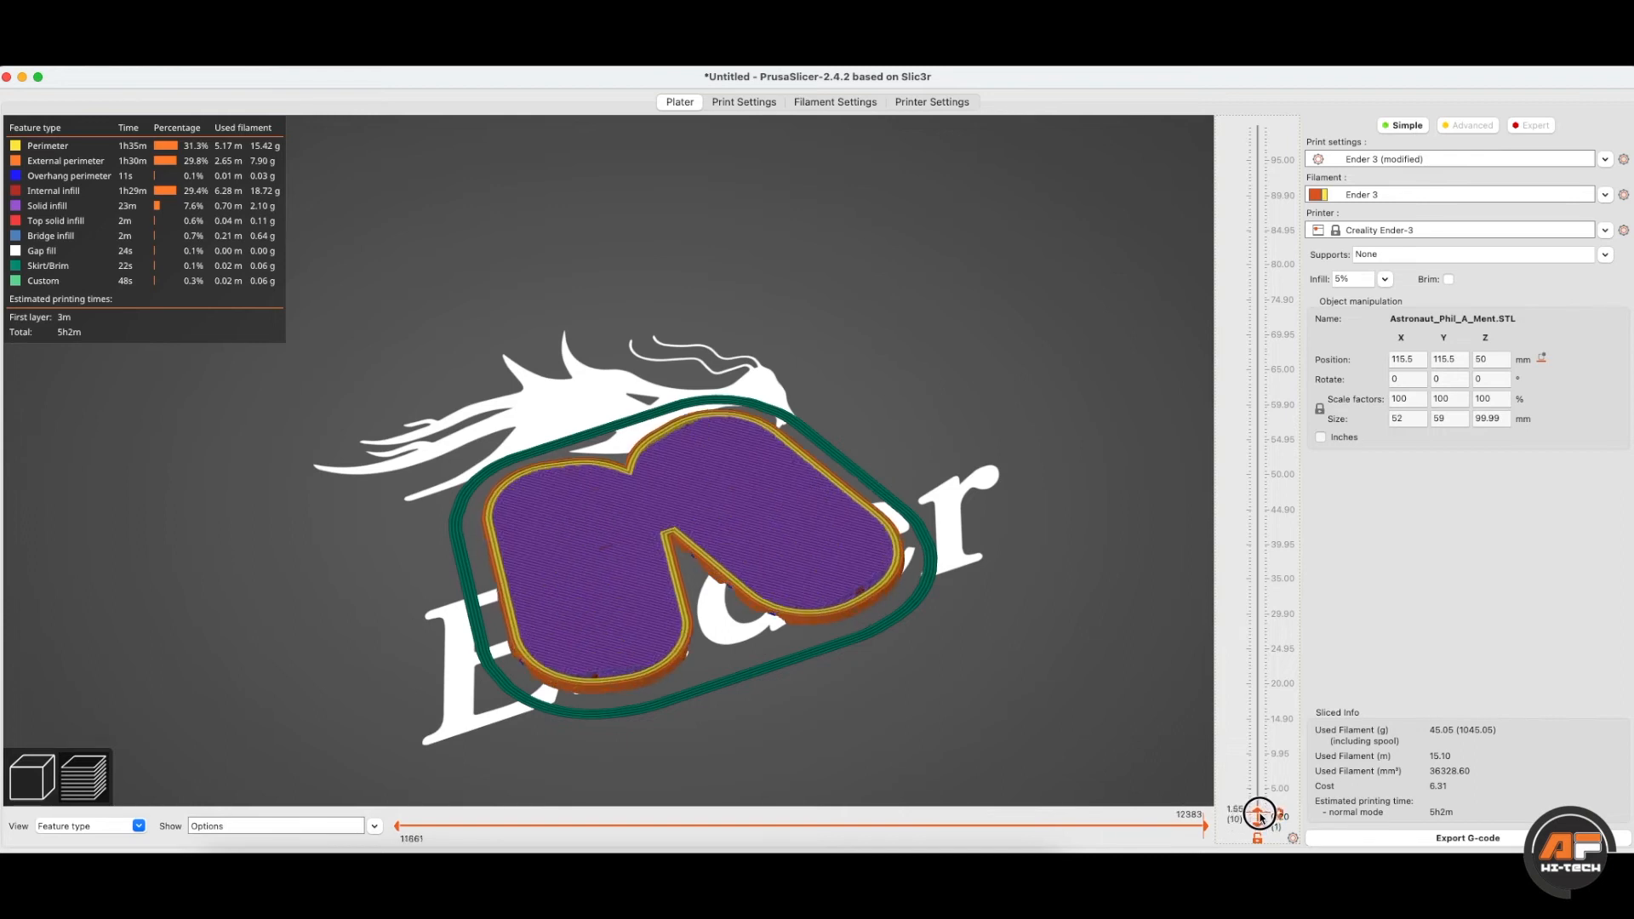
left_click_drag(1260, 811, 1188, 200)
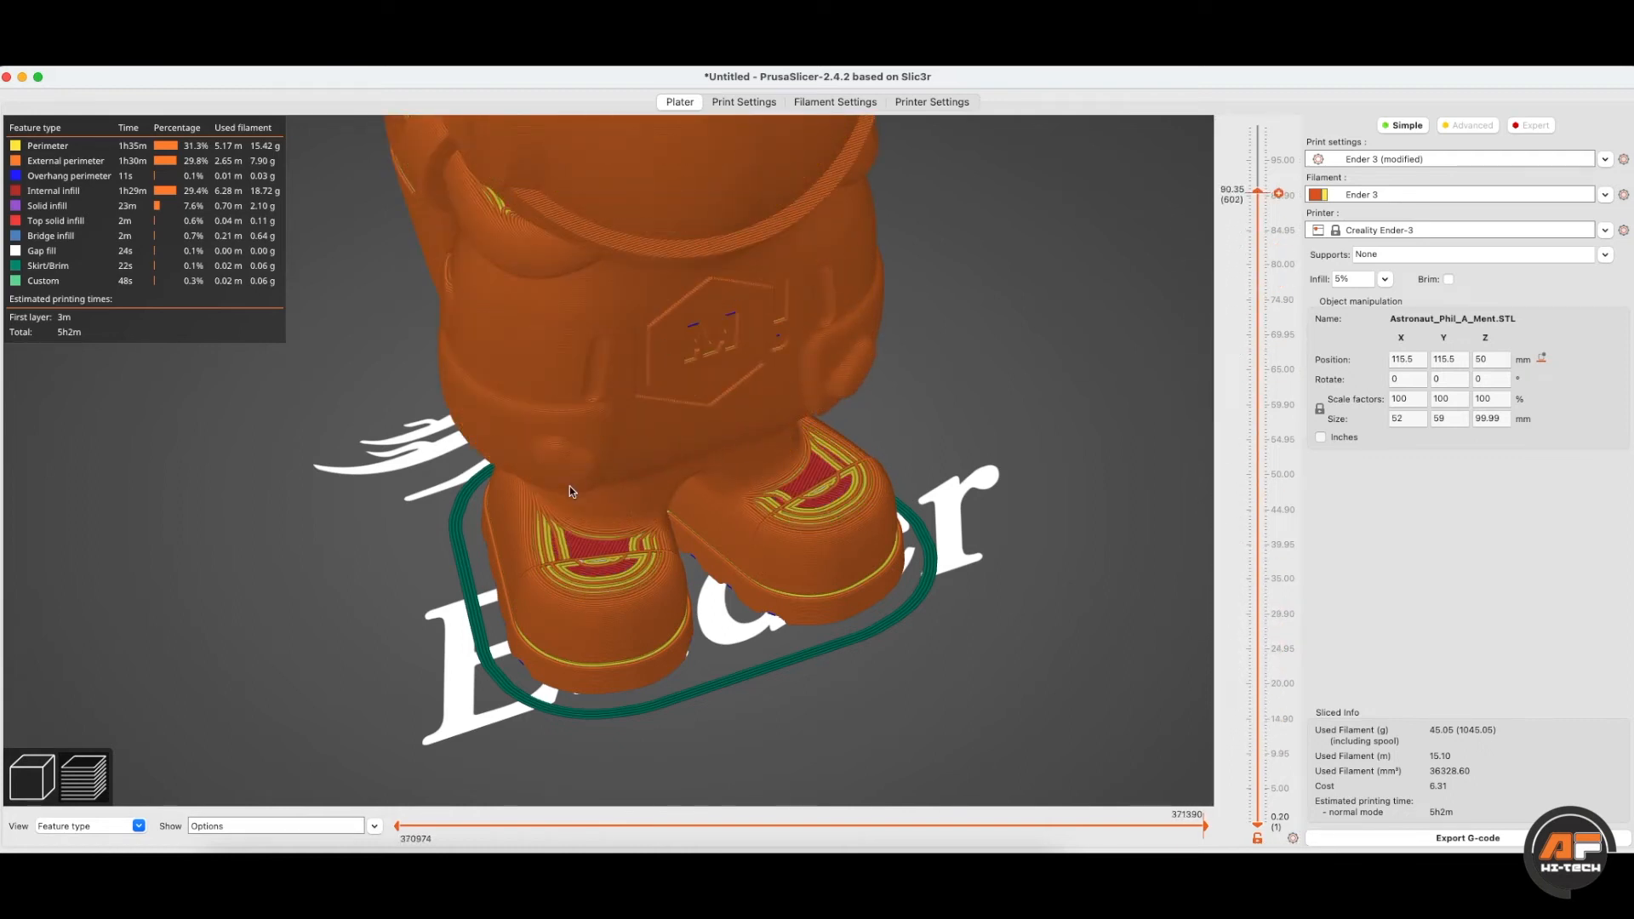
- Colour the sliced preview by height, width, speed, fan speed and temperature in turn
left_click(141, 827)
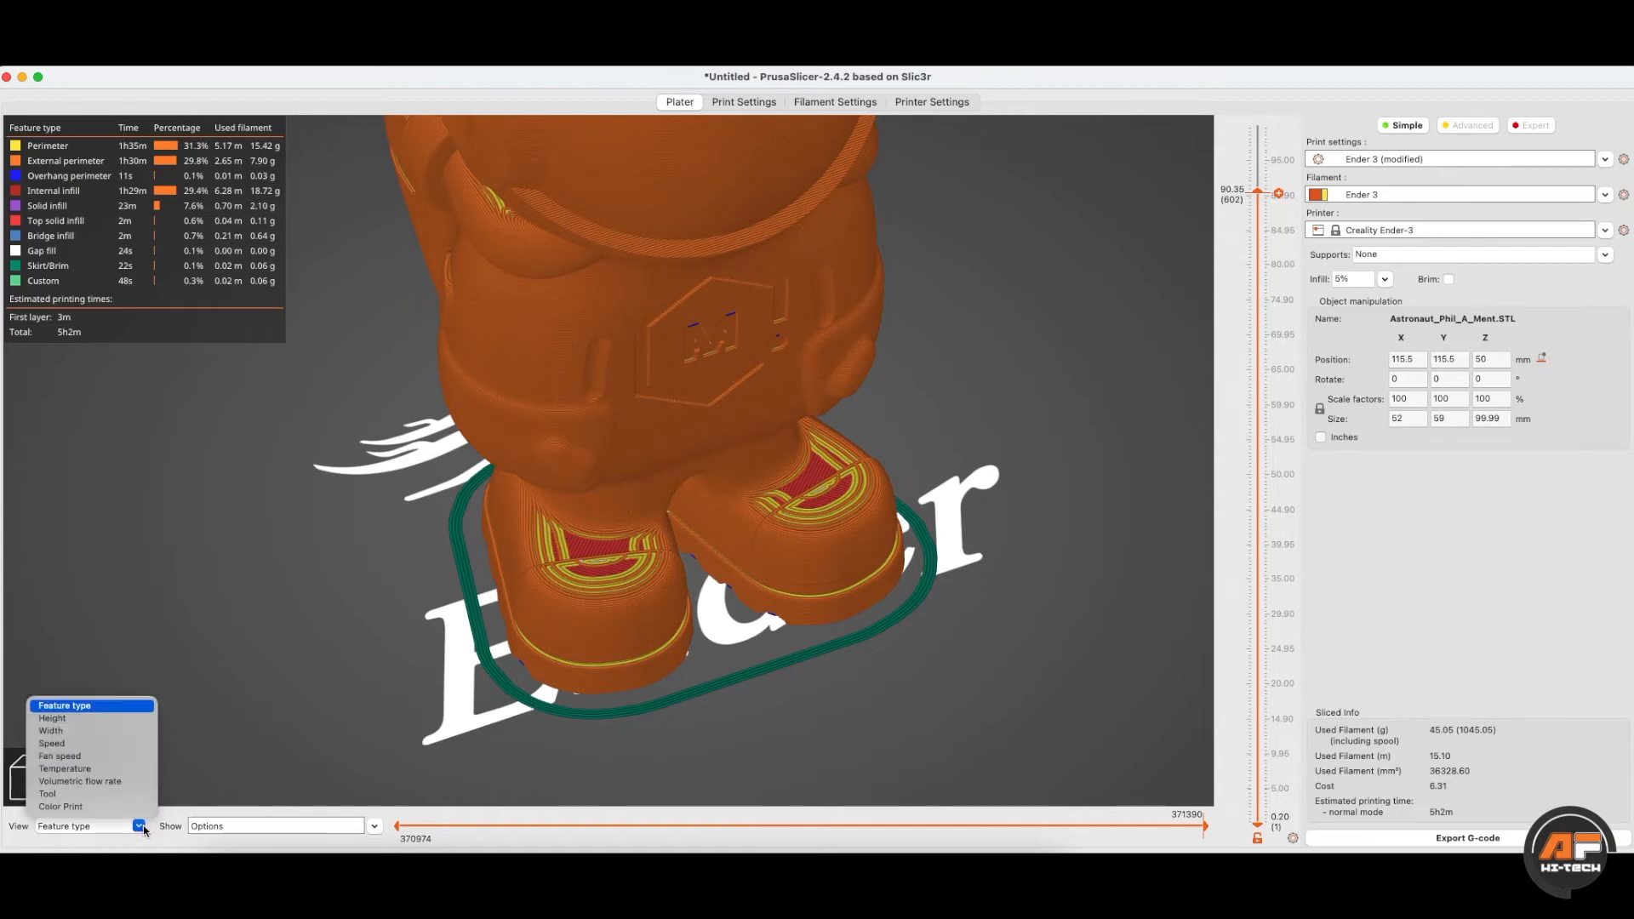
left_click(75, 720)
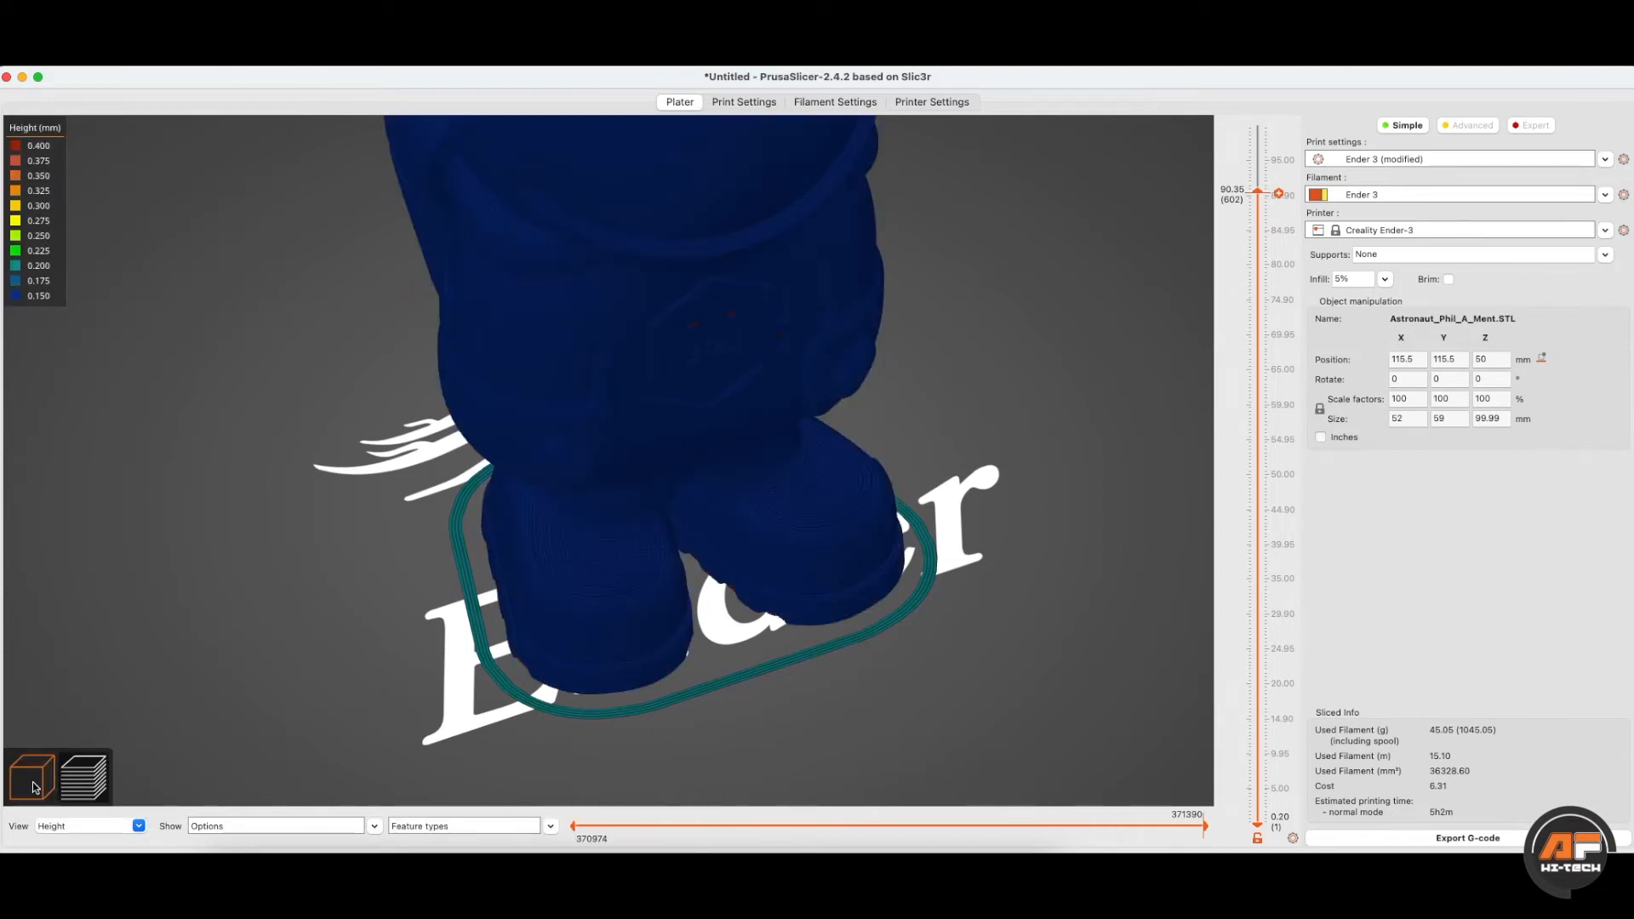
left_click(133, 831)
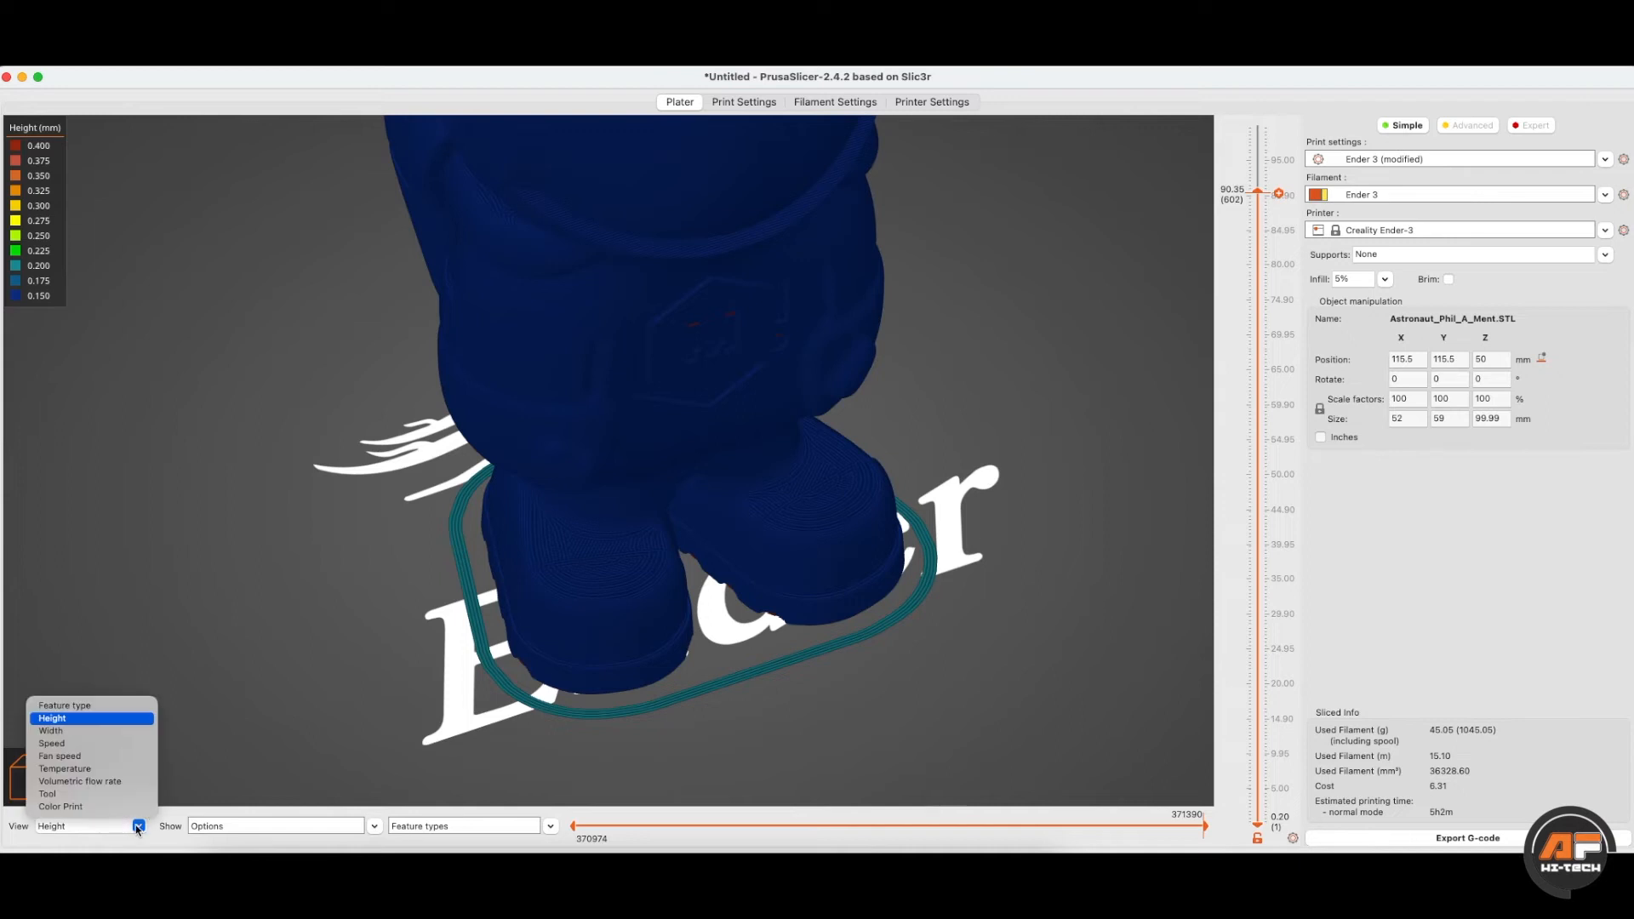
left_click(69, 735)
left_click(136, 826)
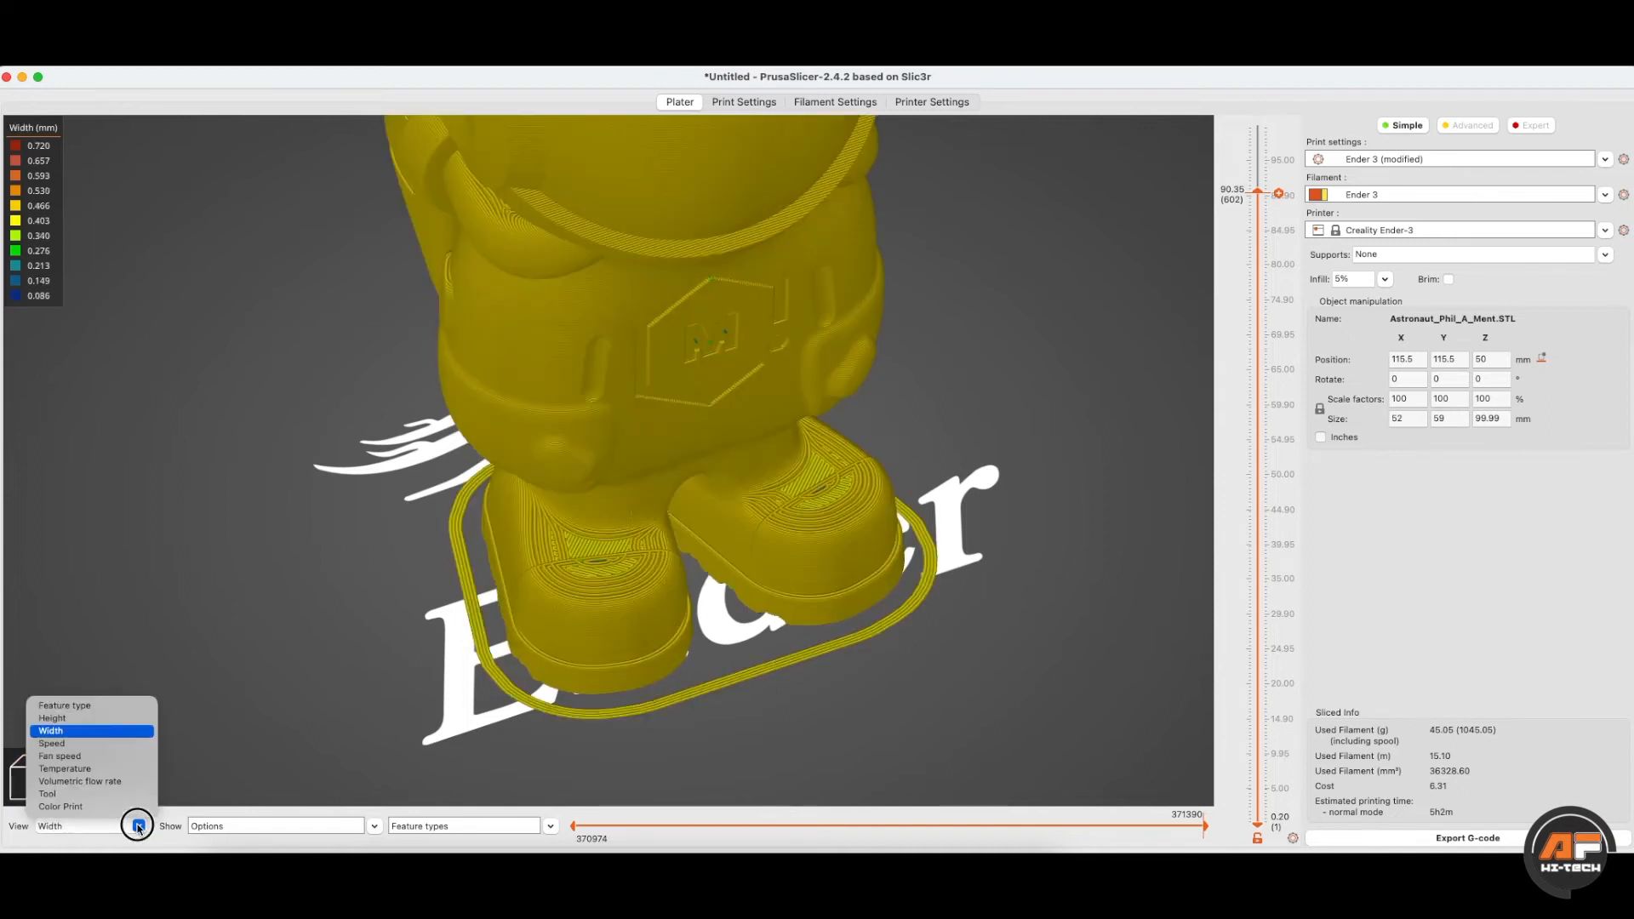
left_click(87, 757)
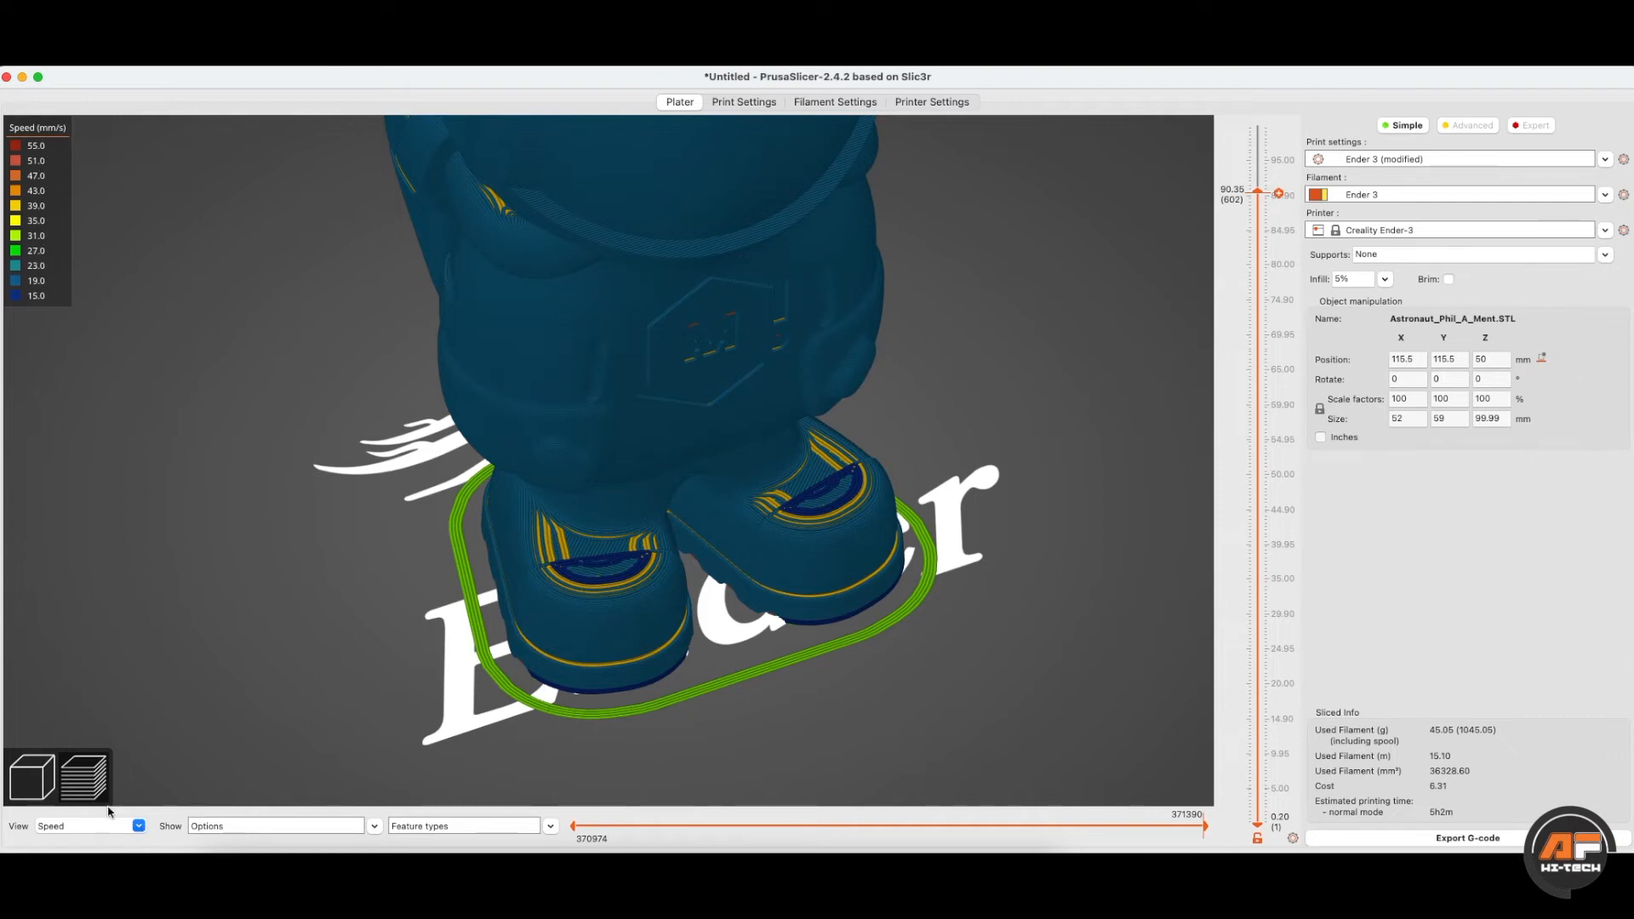
left_click(138, 827)
left_click(63, 755)
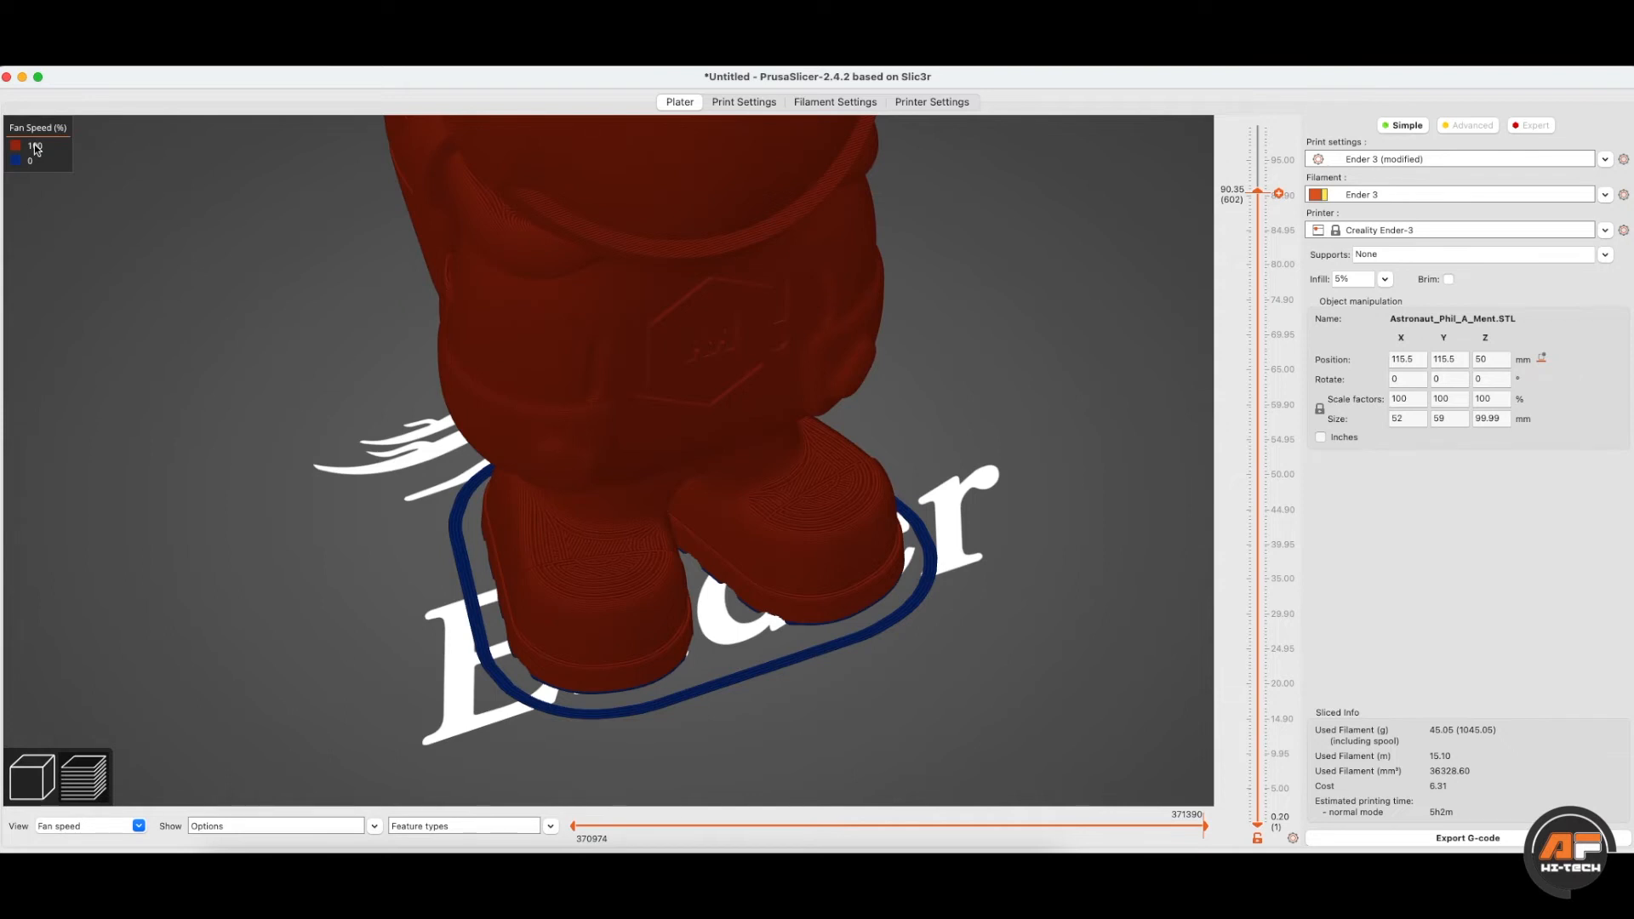
left_click(139, 826)
left_click(89, 769)
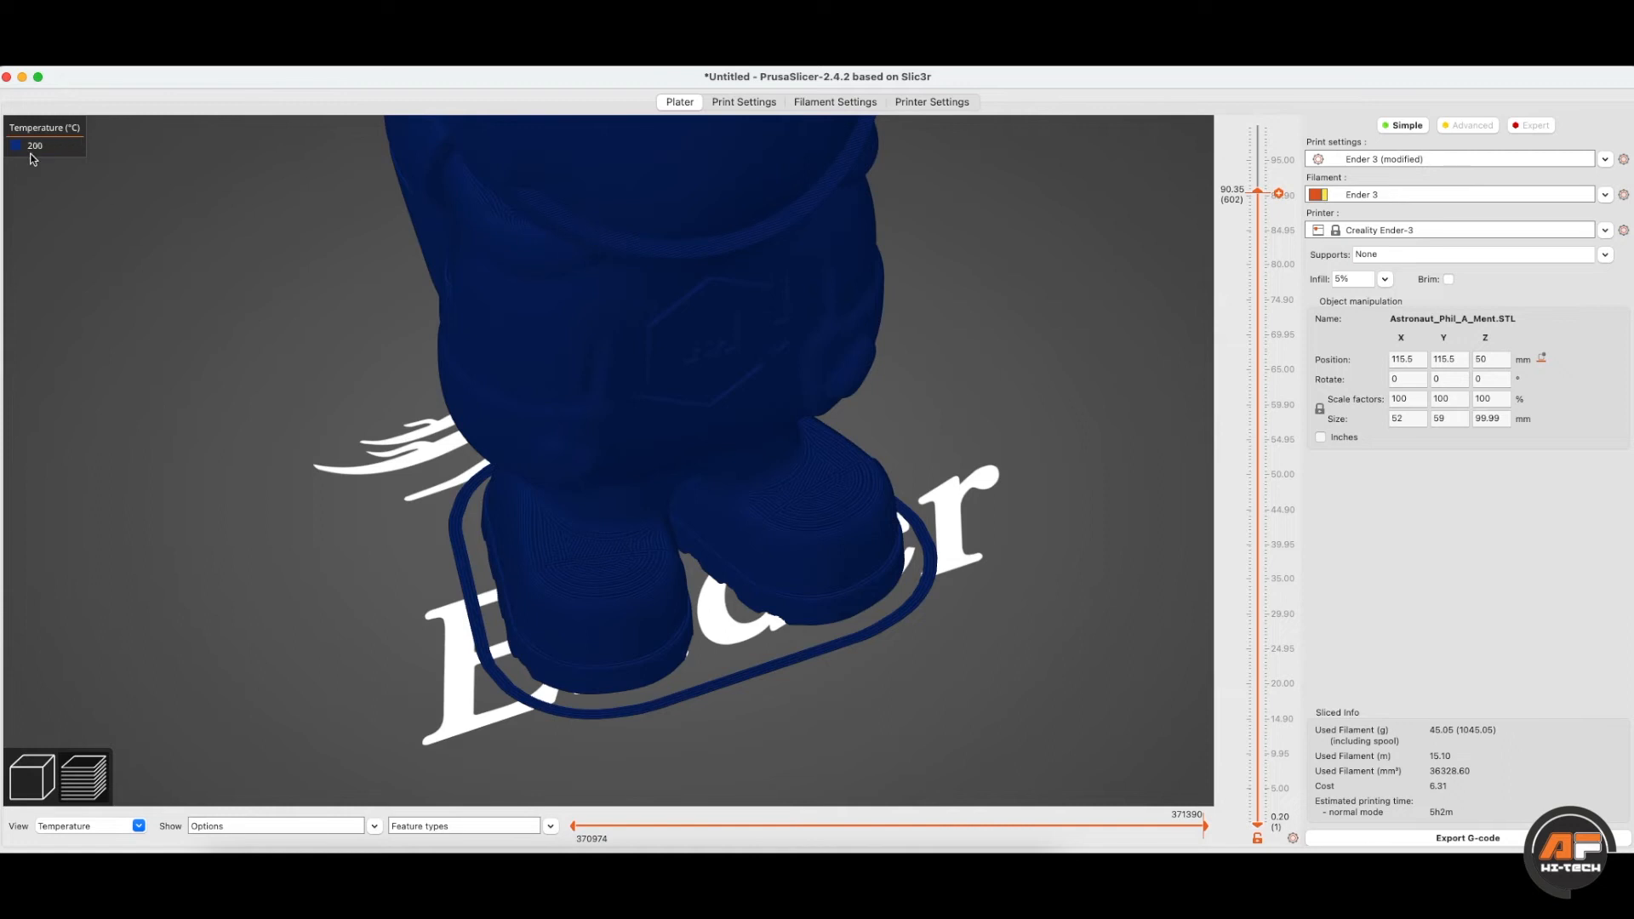
- Colour it by volumetric flow rate, tool and Color Print, then return to feature type
scroll(855, 303, "down", 5)
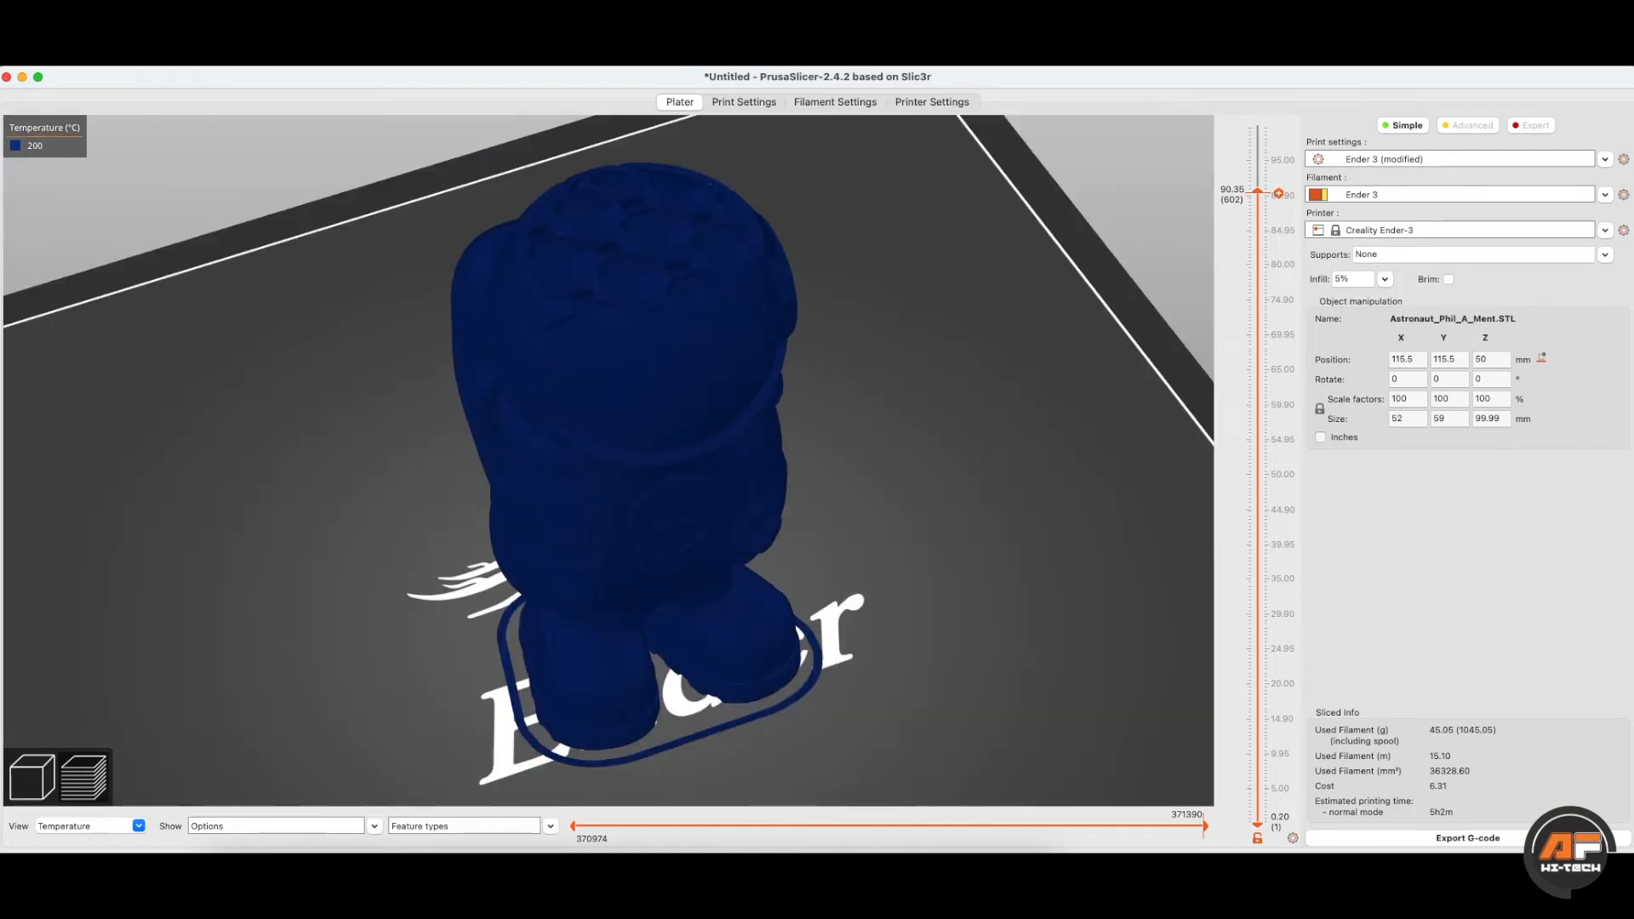
left_click(93, 824)
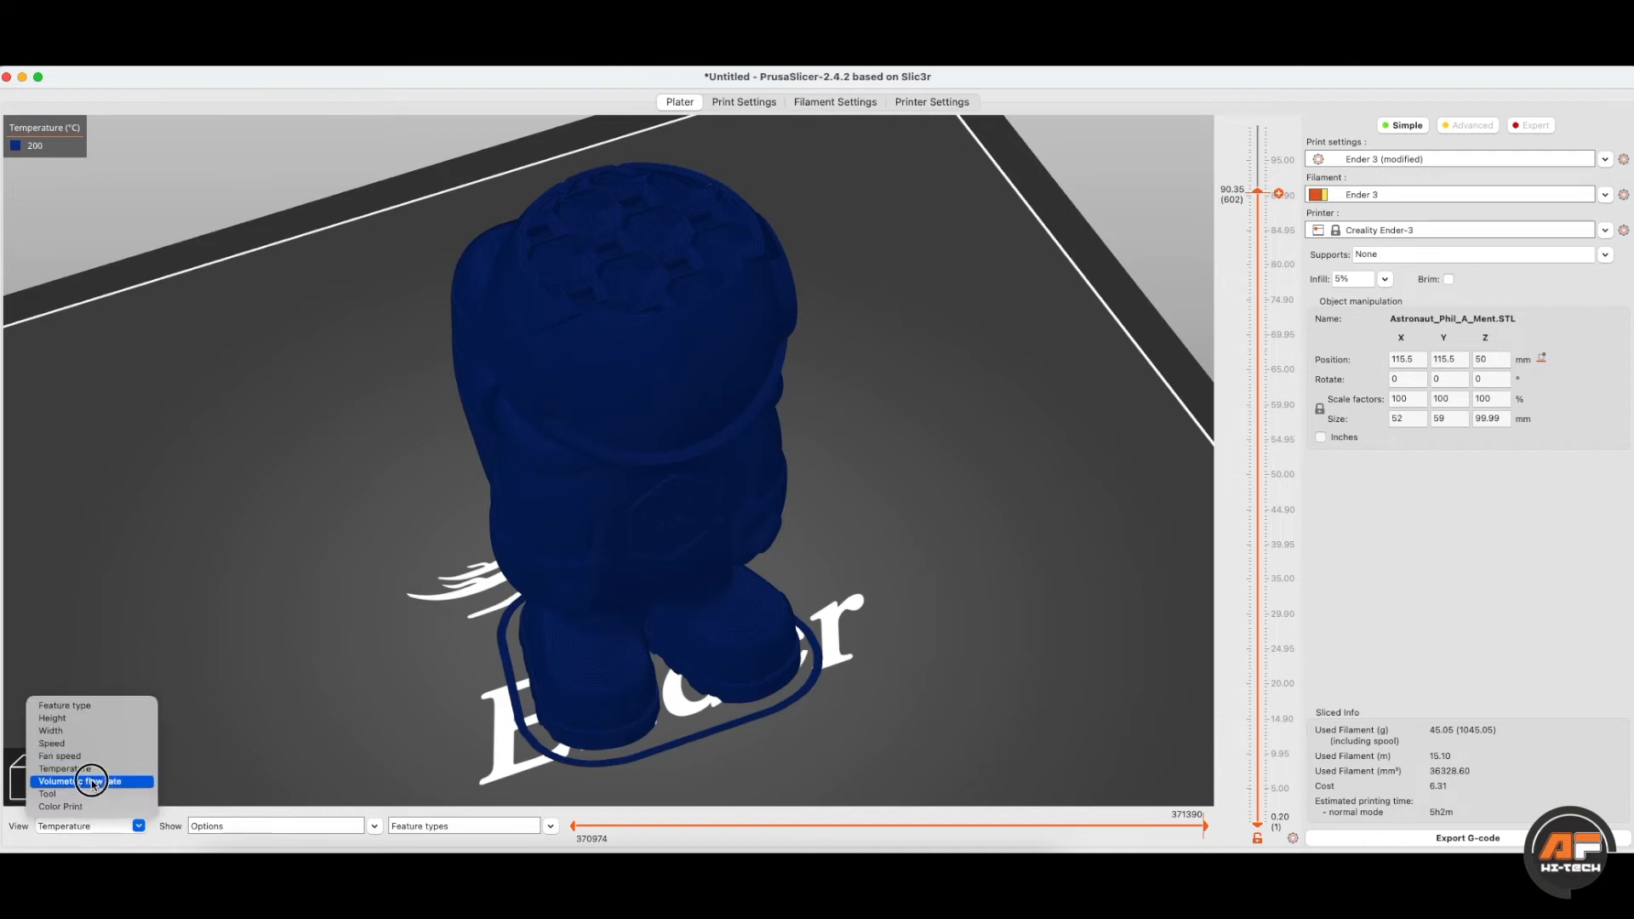
left_click(89, 780)
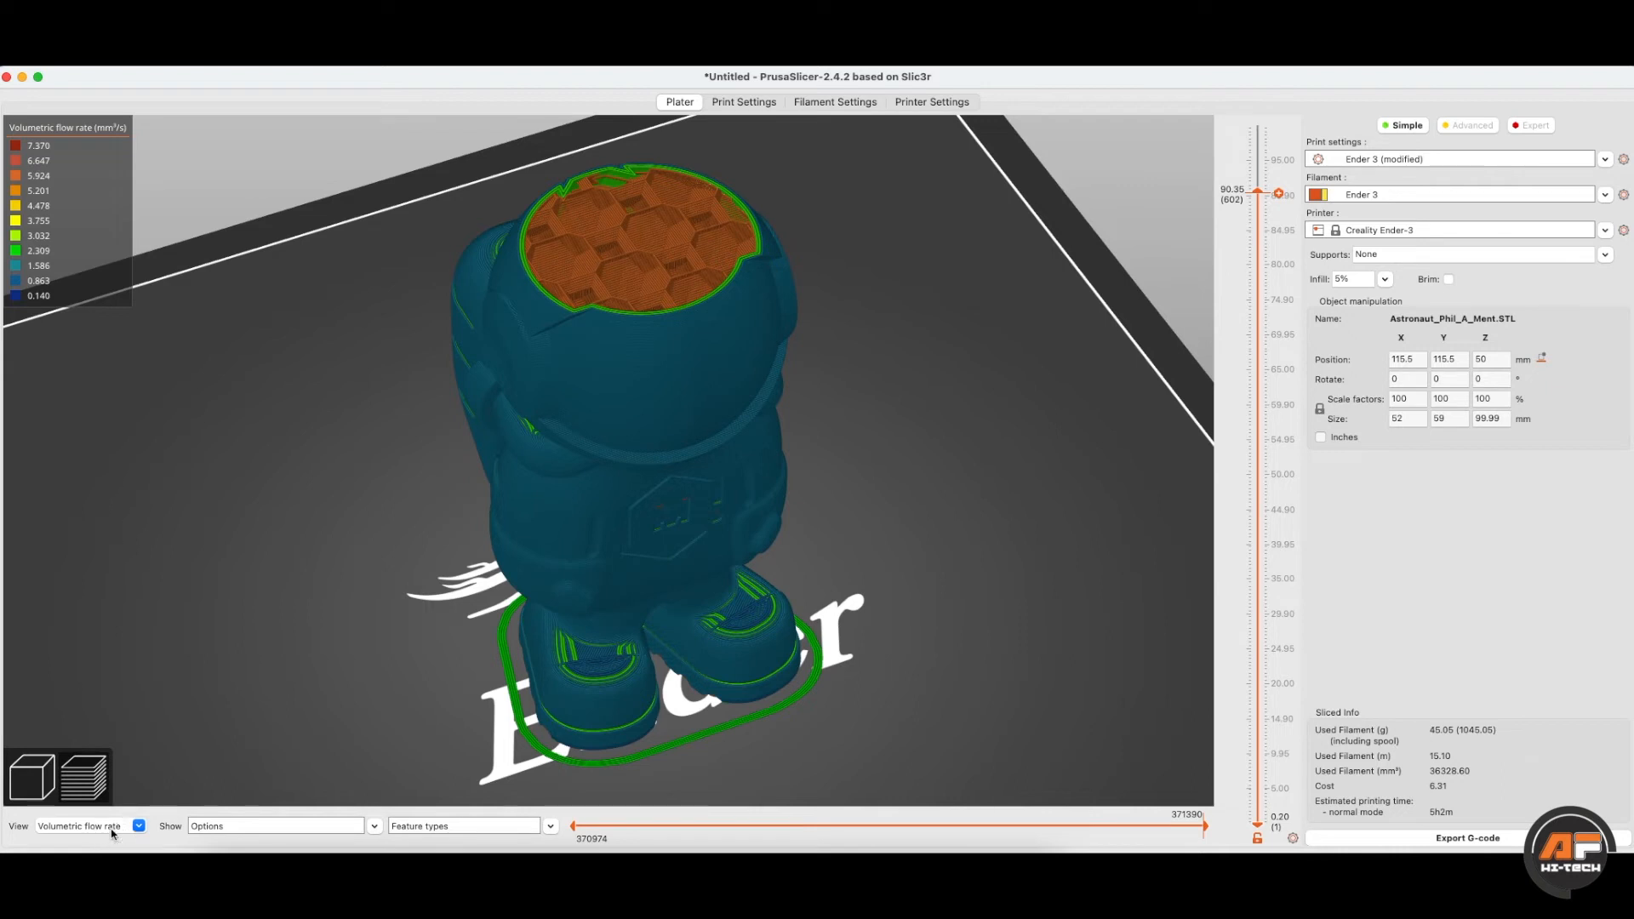
left_click(138, 826)
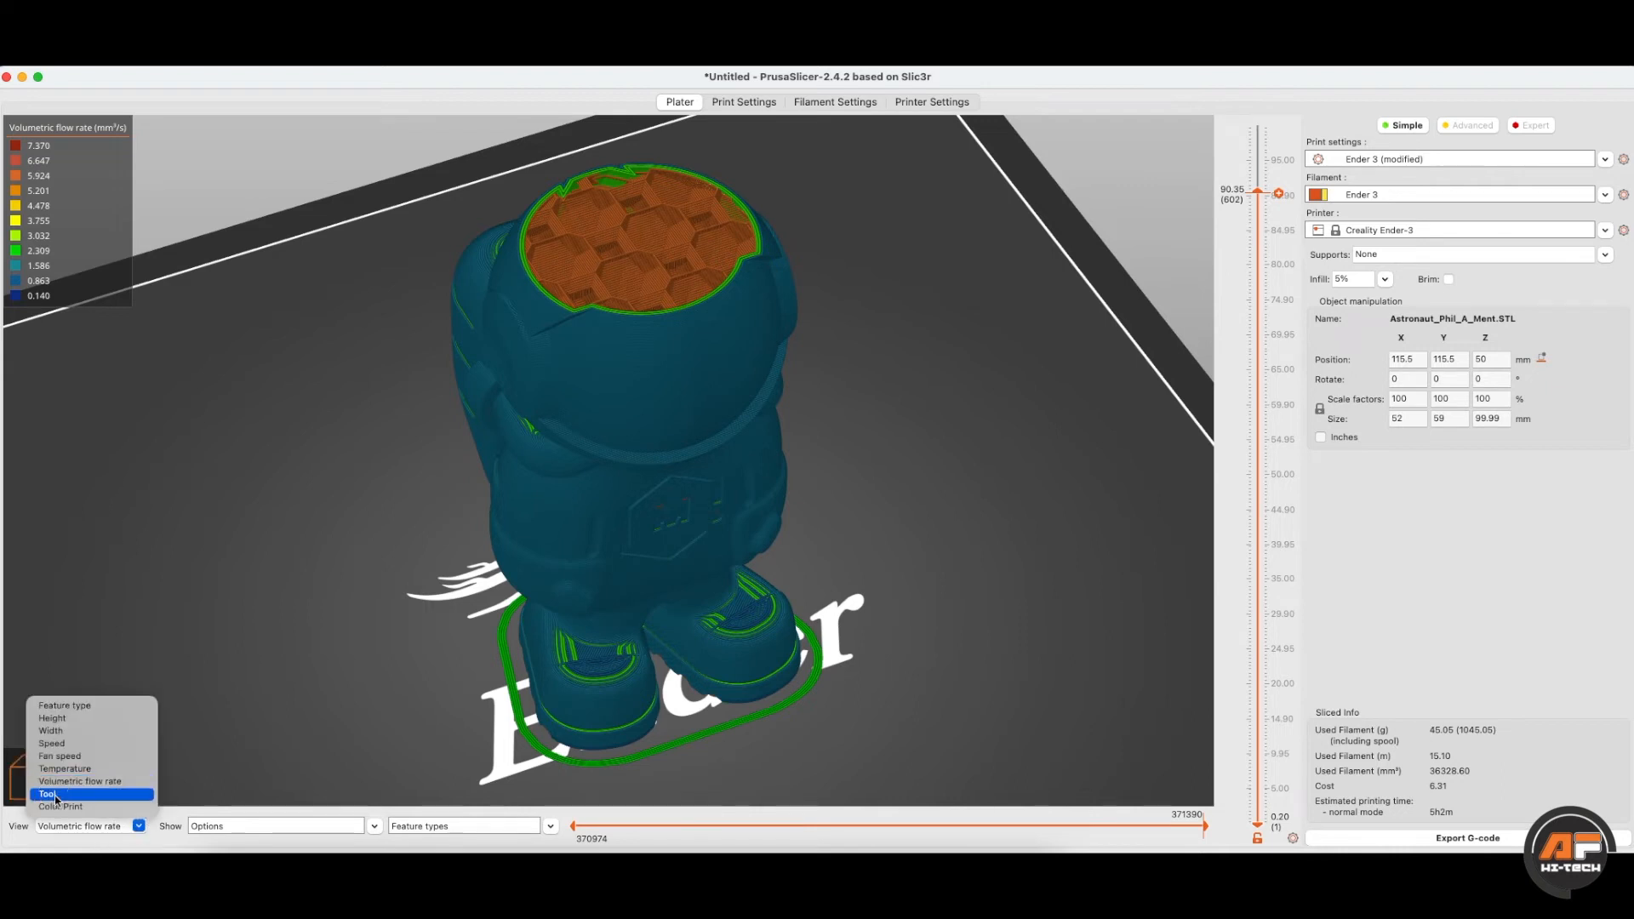
left_click(119, 794)
left_click(136, 826)
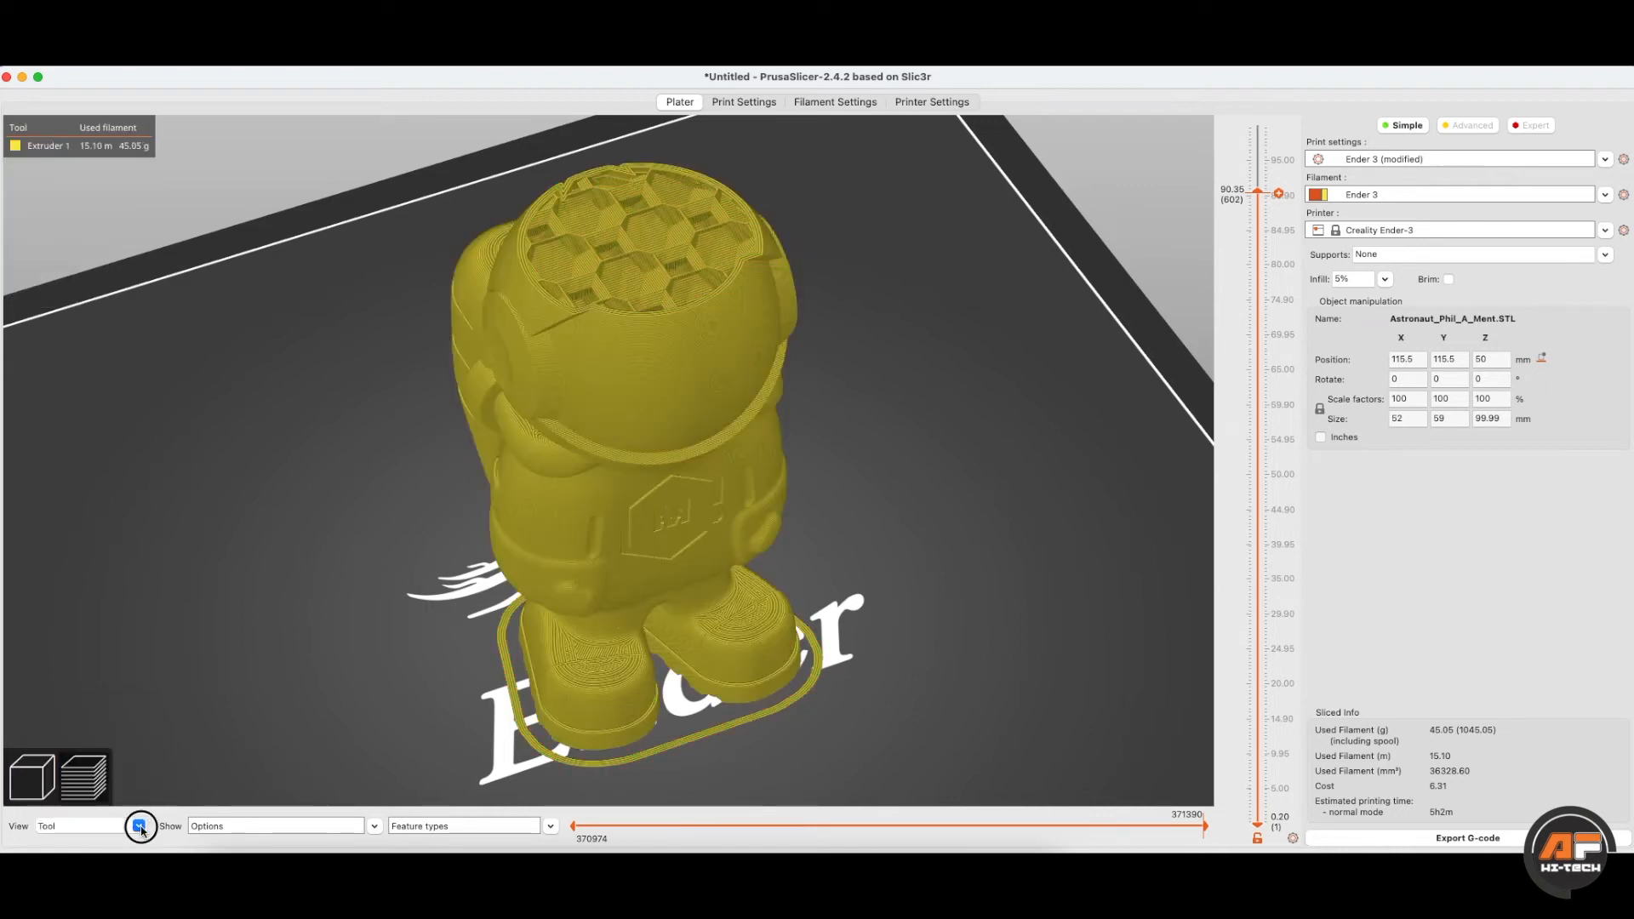
left_click(132, 806)
left_click(138, 826)
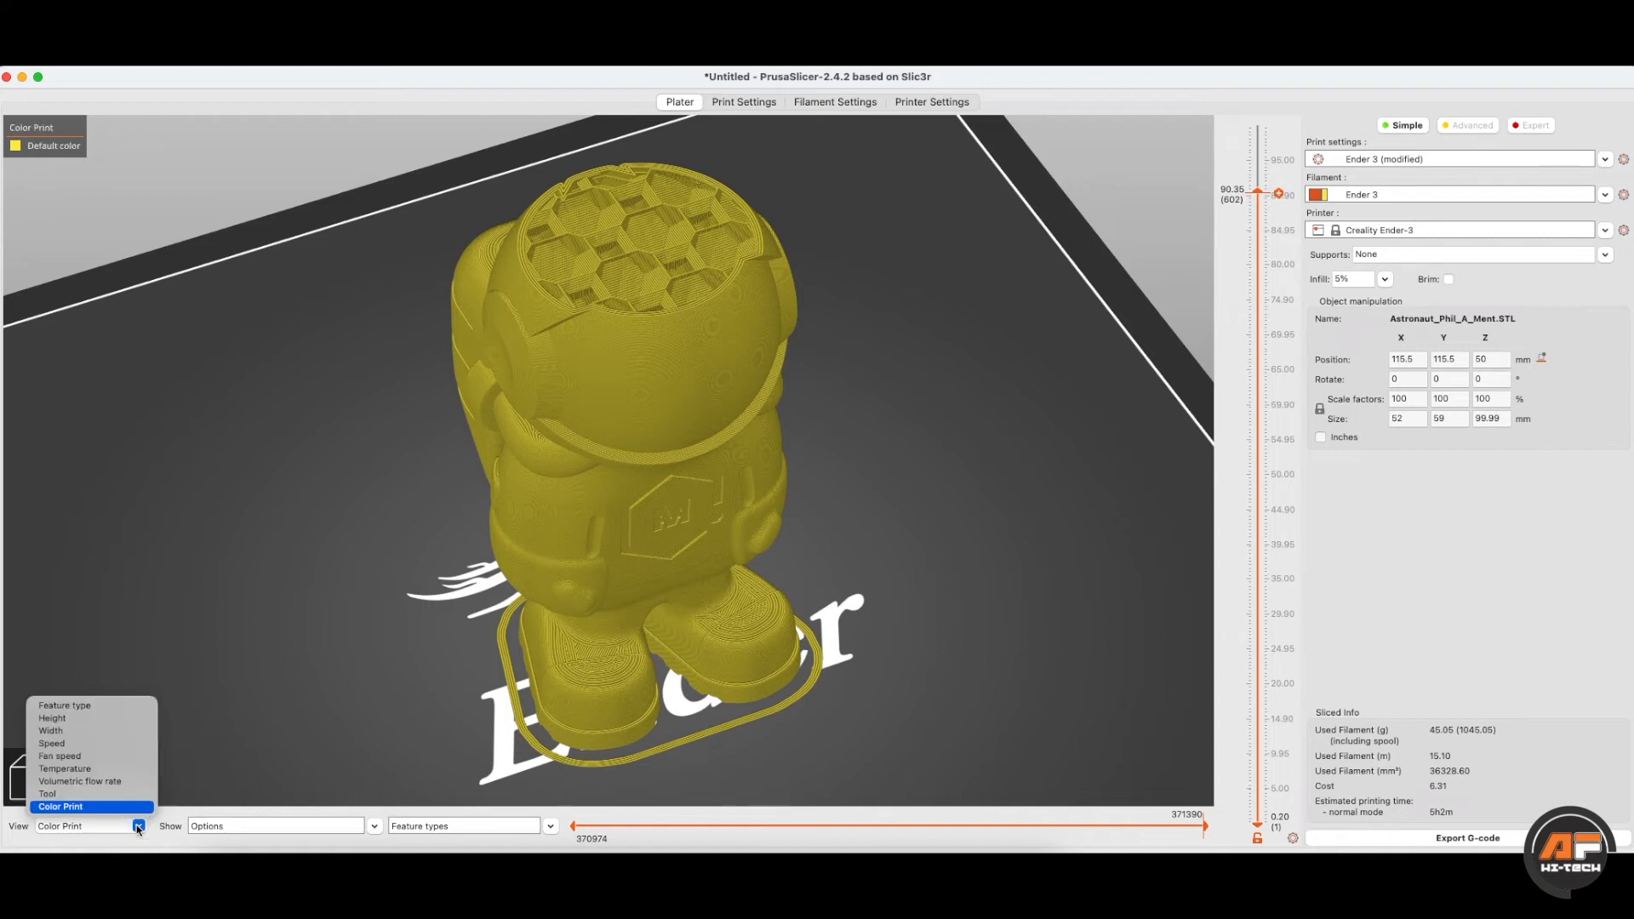
left_click(104, 707)
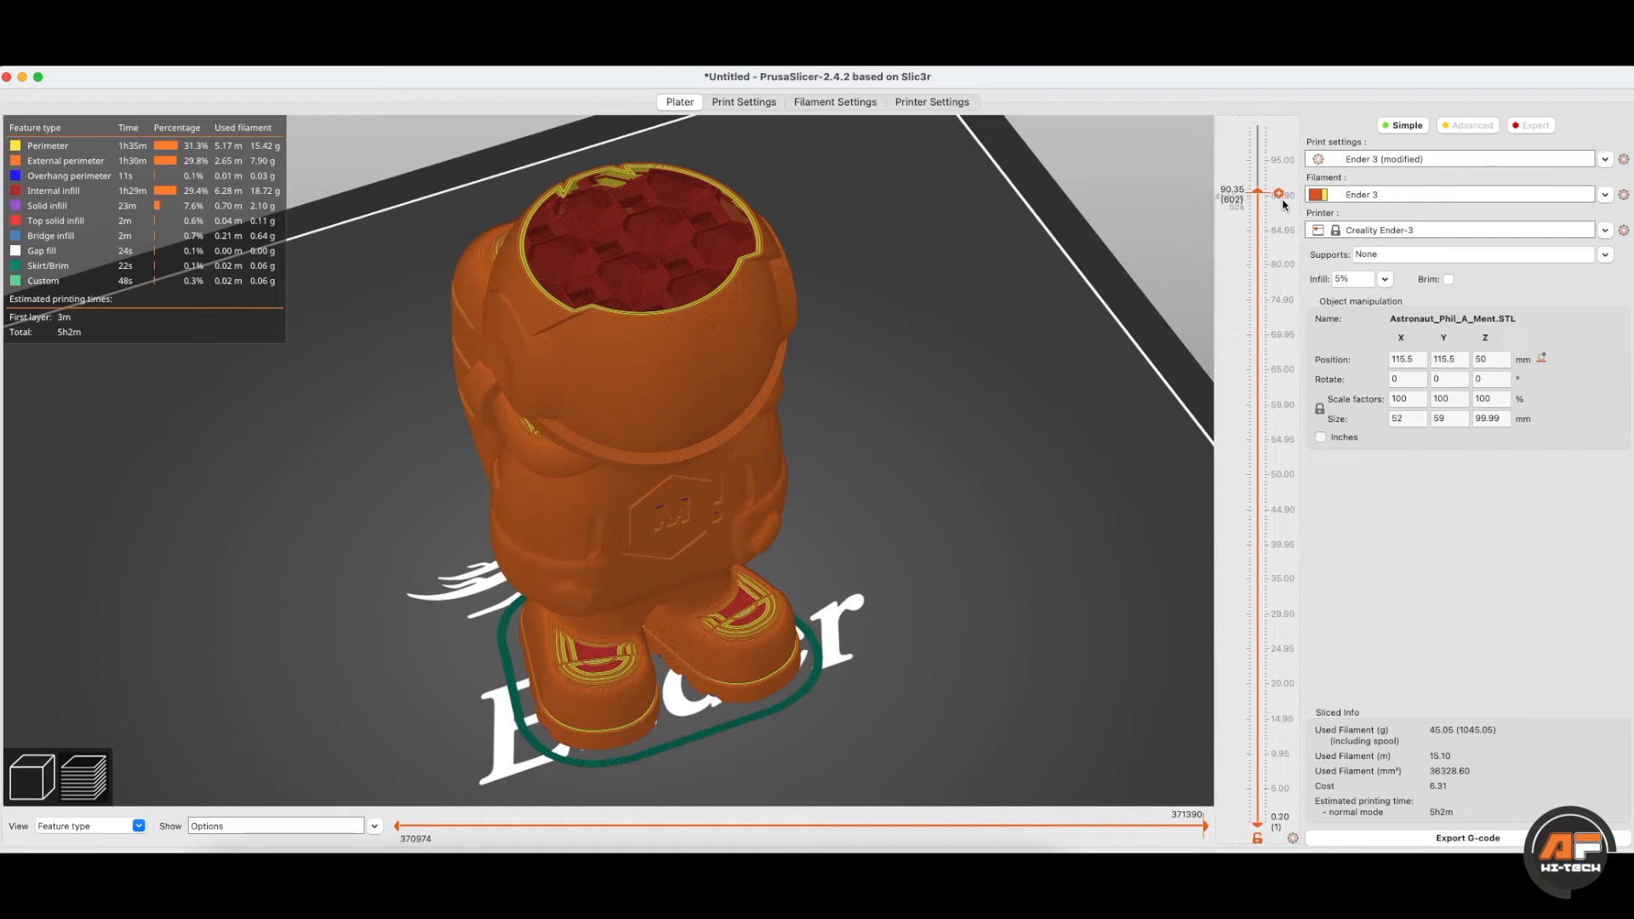
- Show the sliced astronaut up to its top layer and inspect its position, rotation and scale values
left_click_drag(1257, 190, 1254, 126)
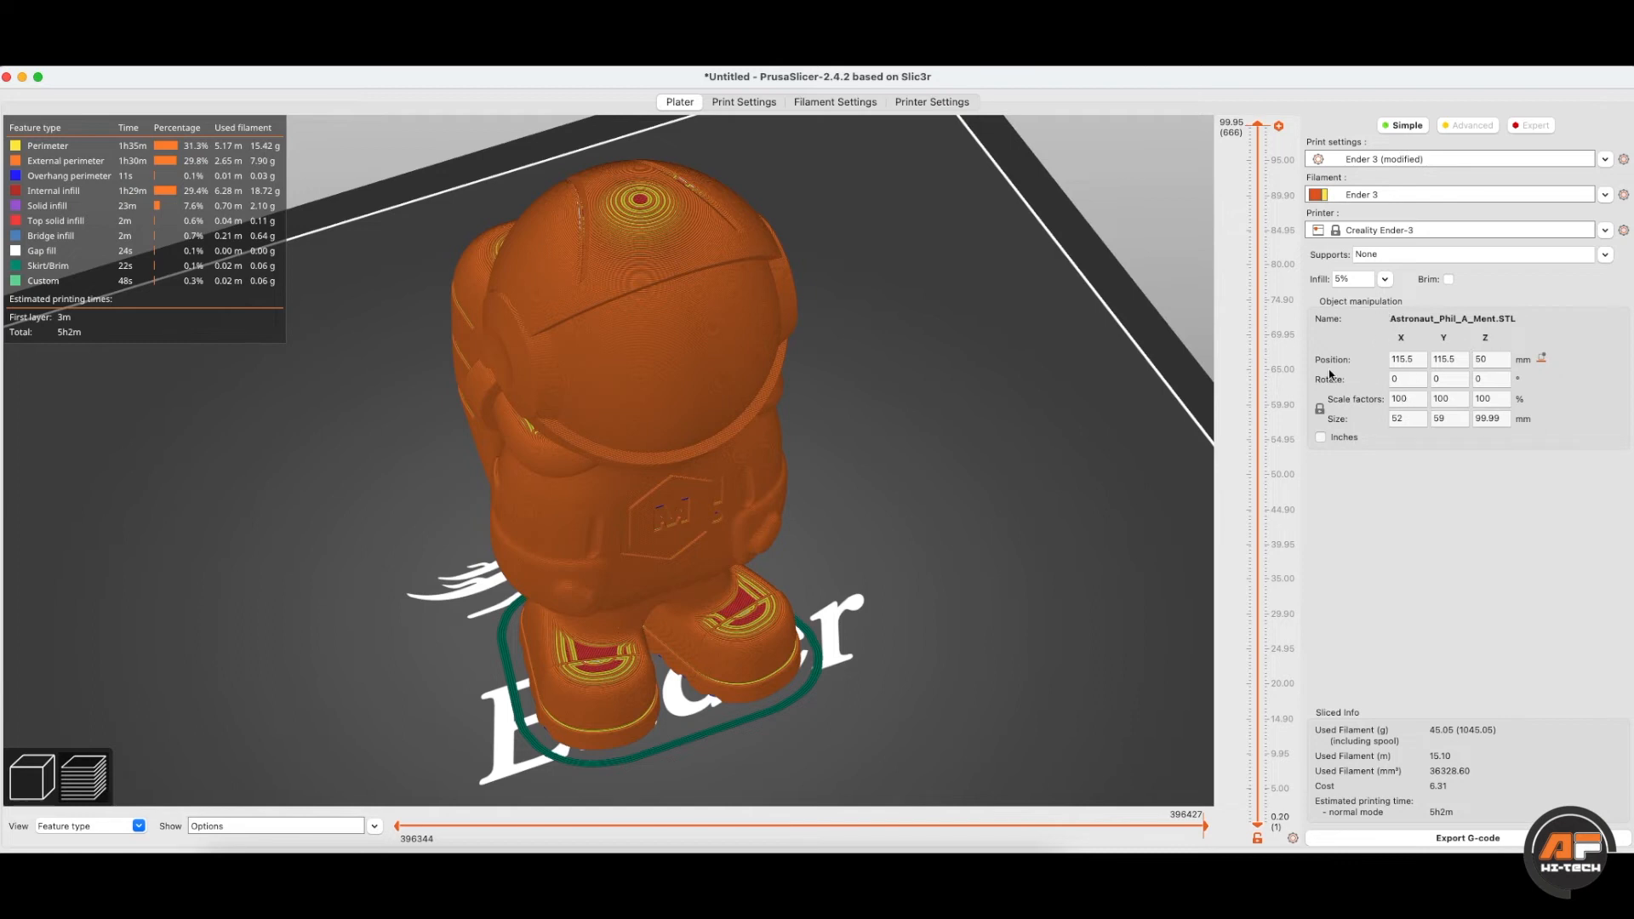
left_click(1414, 362)
left_click(1457, 359)
left_click(1393, 381)
key("Tab")
key("Tab")
left_click(1454, 377)
left_click(1409, 400)
- Step through the object's size values, then return to the 3D editing view
key("Tab")
key("Tab")
left_click(1408, 416)
key("Tab")
key("Tab")
left_click(1420, 417)
left_click(1453, 419)
left_click(1491, 420)
left_click(1448, 422)
left_click(1417, 419)
left_click(39, 776)
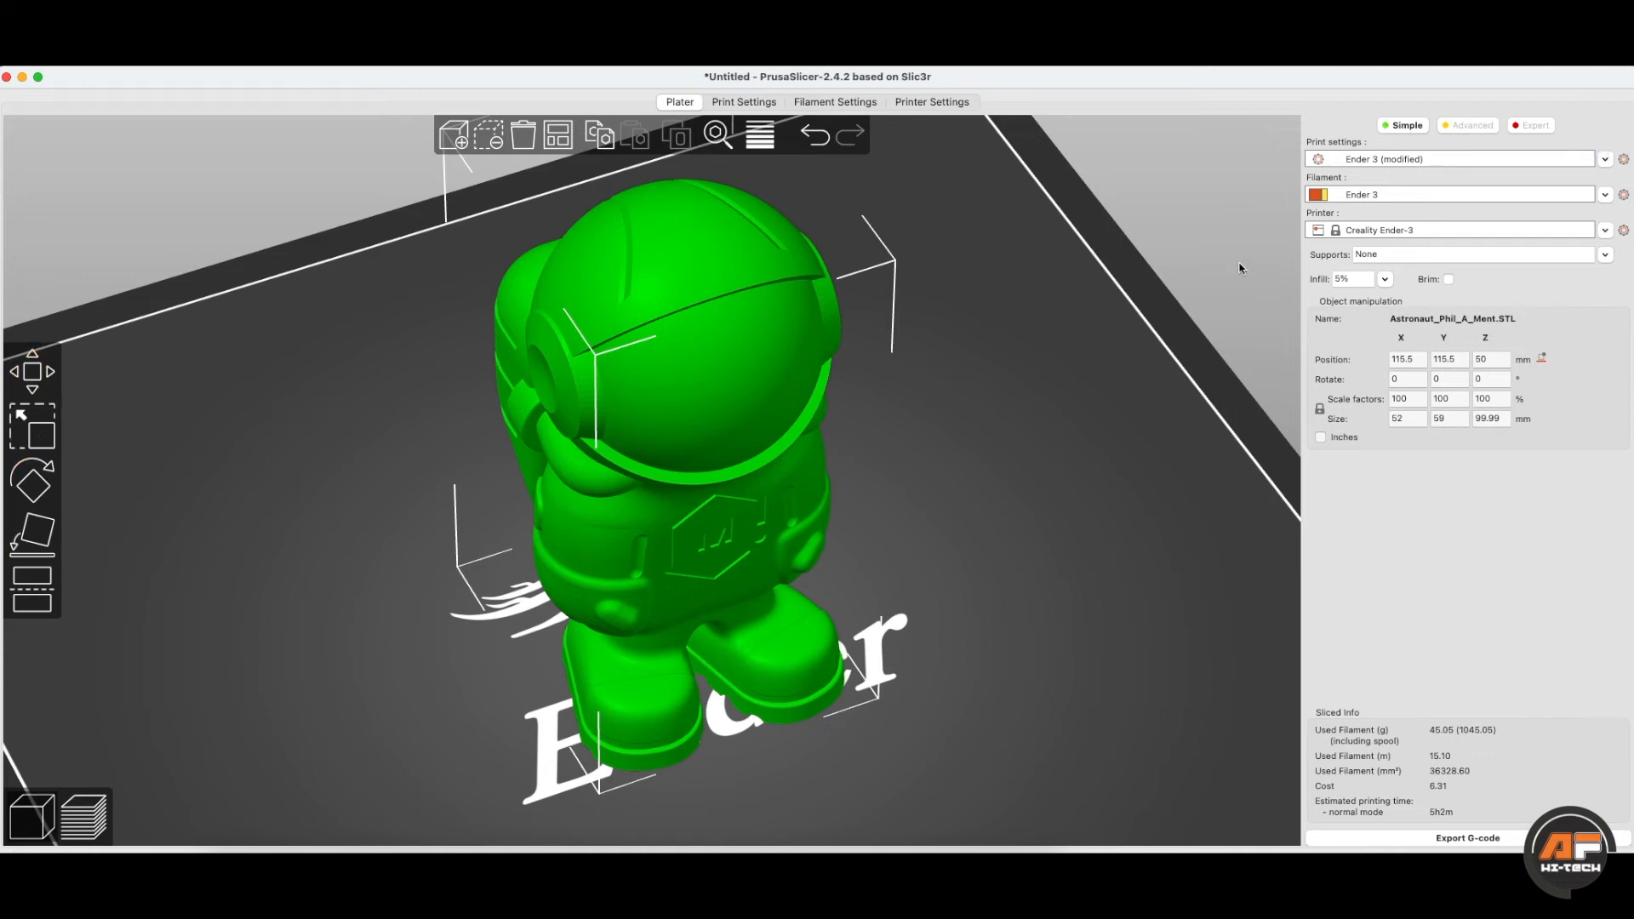
- Switch to Advanced mode and bring up, then dismiss, the astronaut object's context menu
left_click(1467, 125)
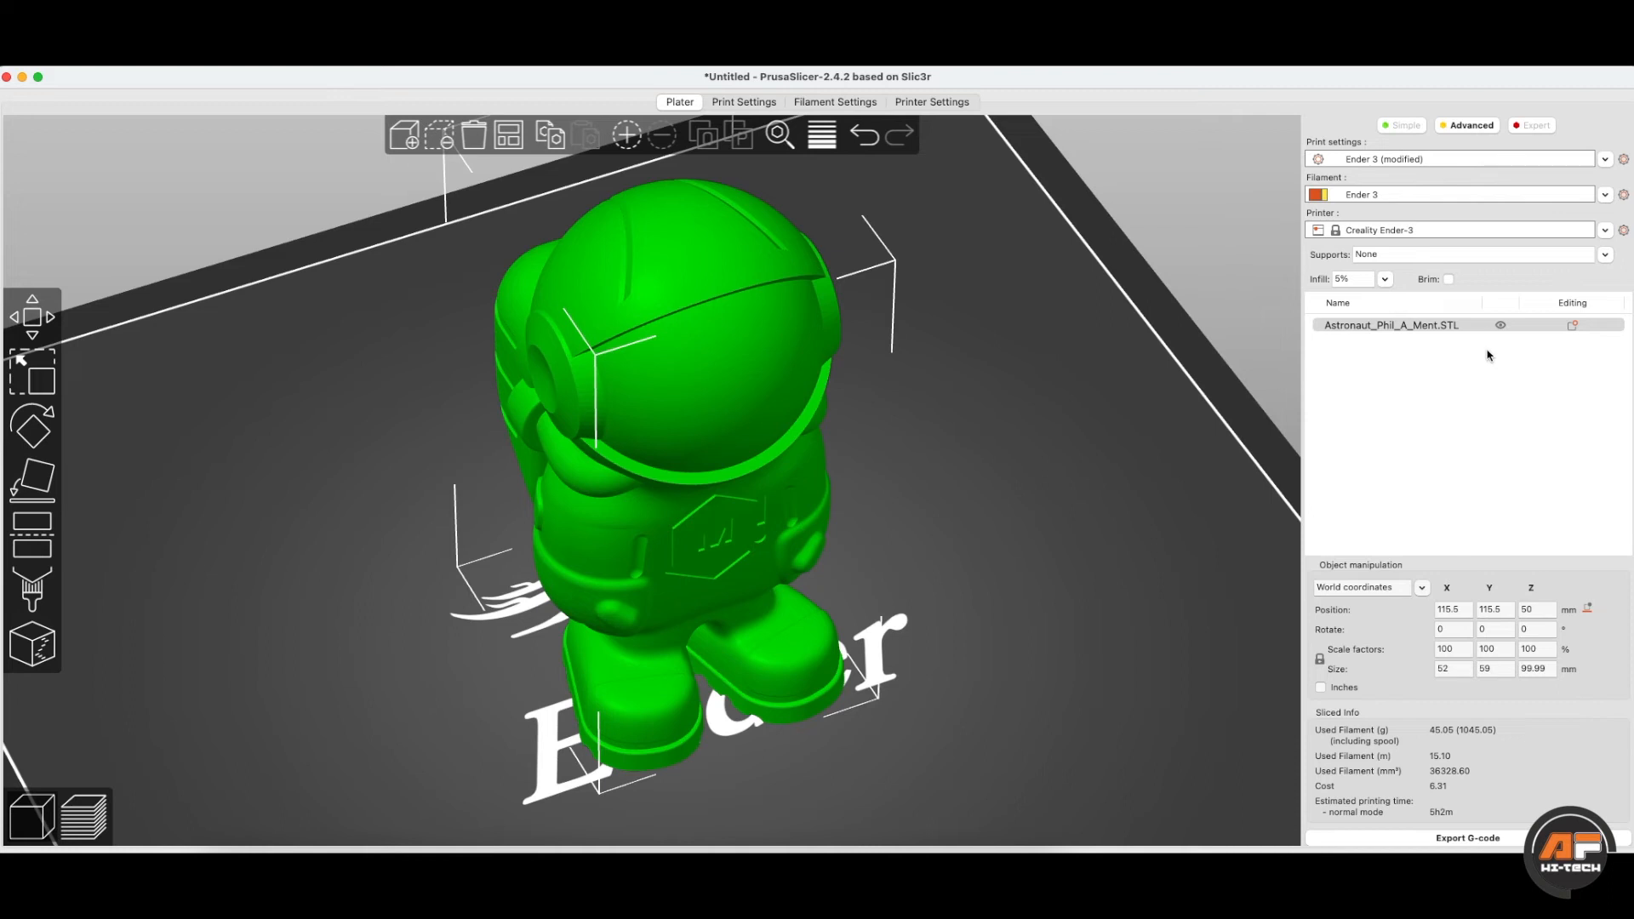
left_click(1461, 329)
right_click(1435, 330)
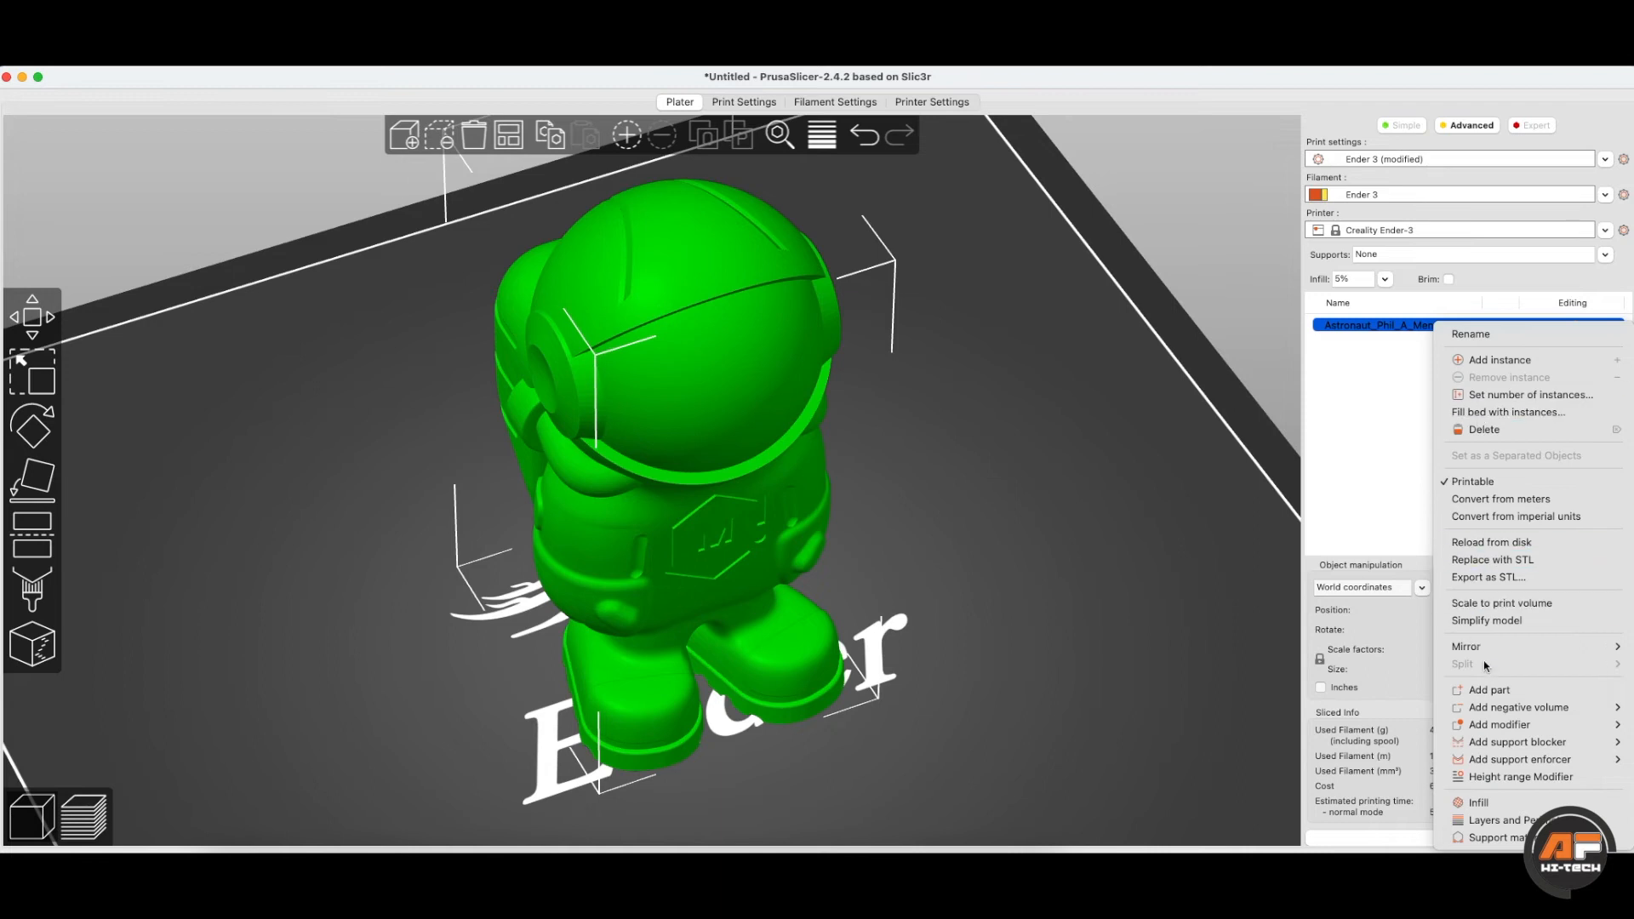
left_click(1394, 324)
right_click(1393, 325)
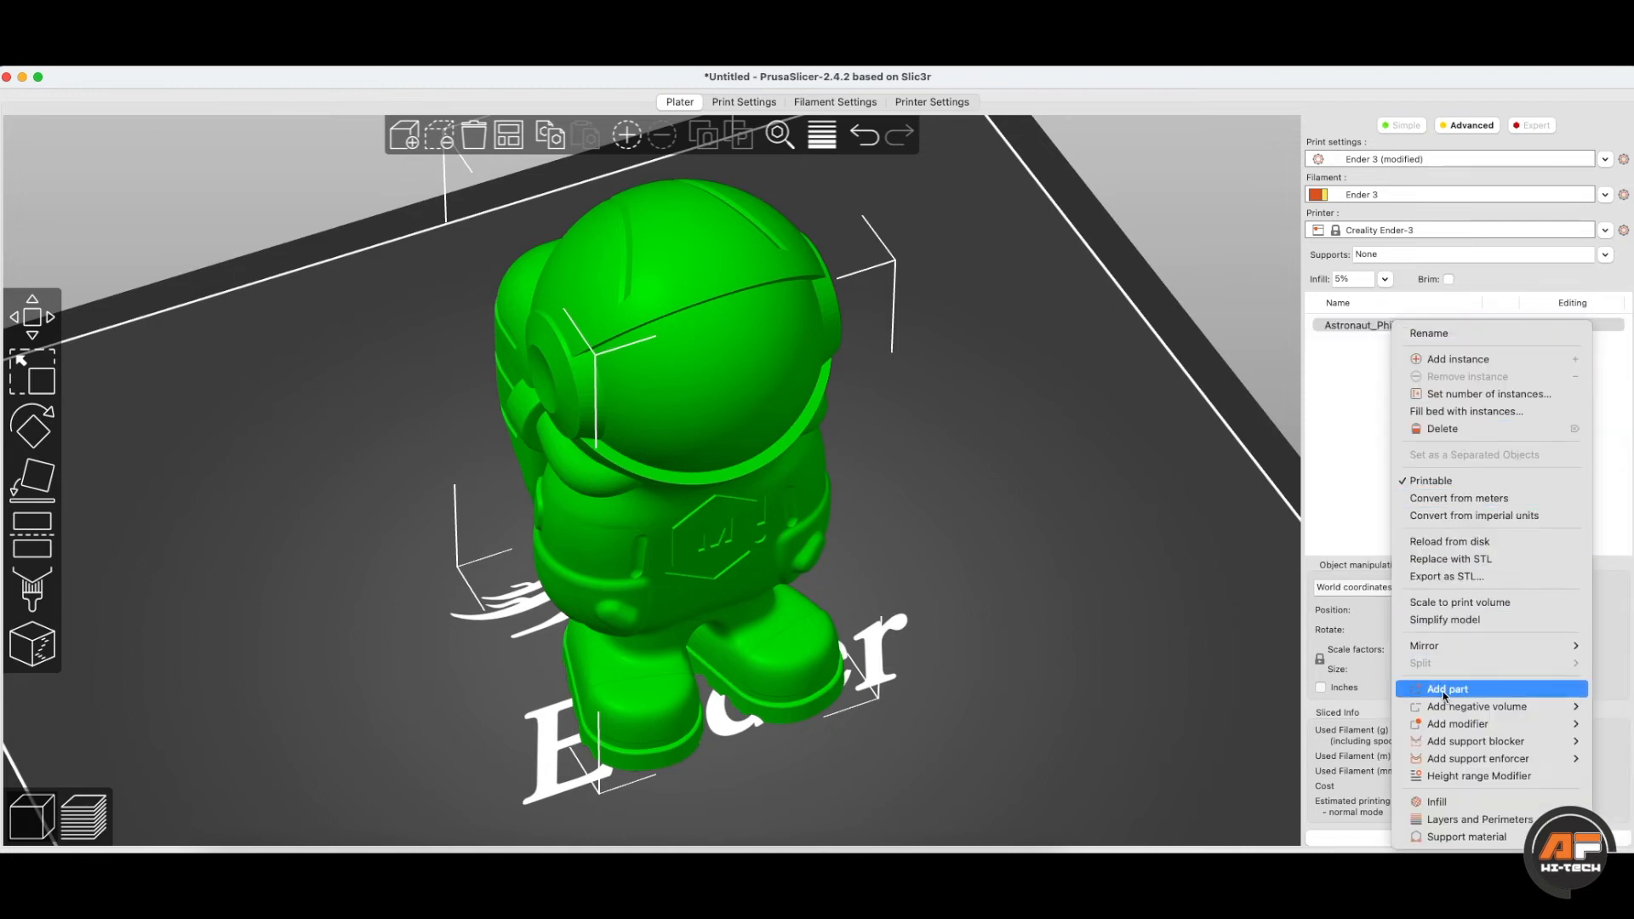
left_click(1348, 461)
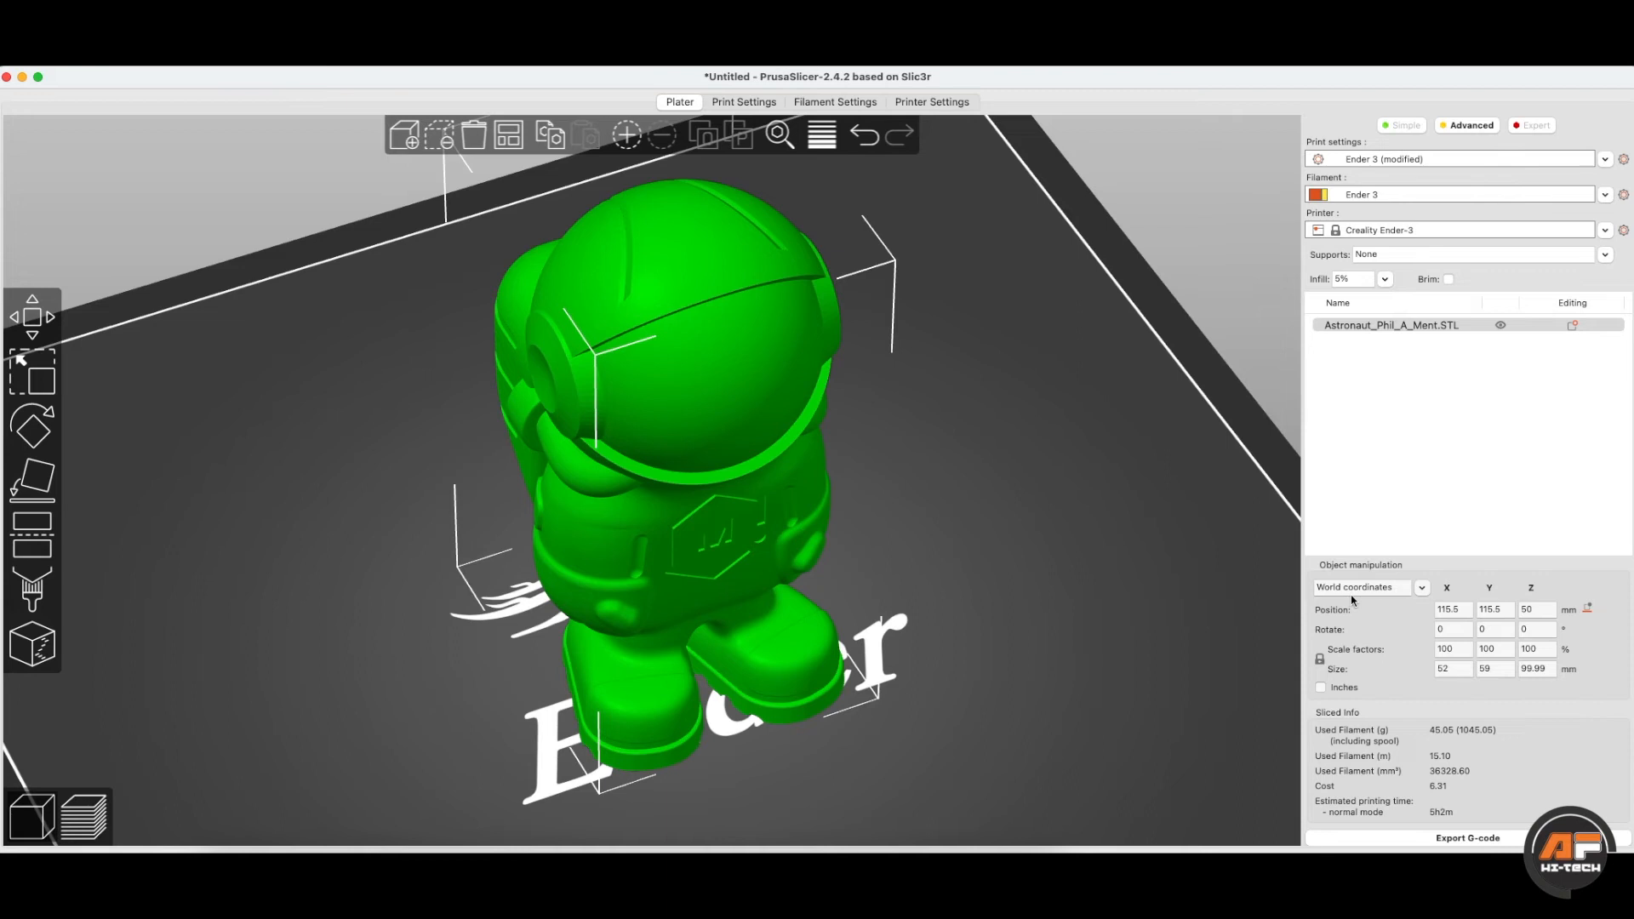
- Toggle transforms to local and back to world coordinates, then switch to Expert mode
left_click(1421, 588)
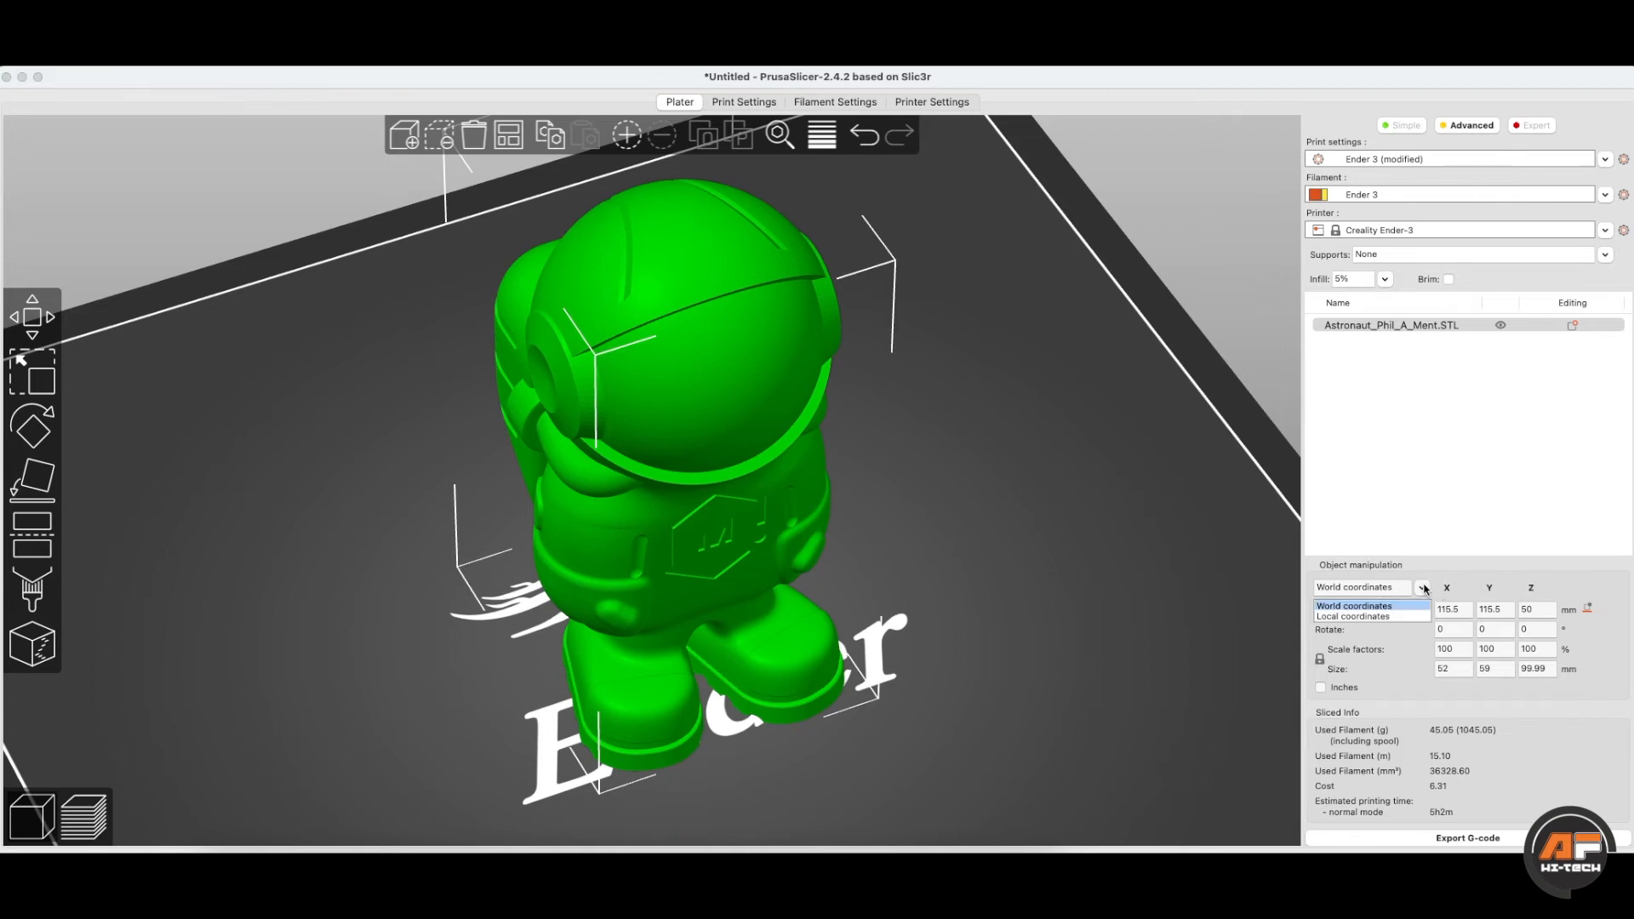
left_click(1347, 619)
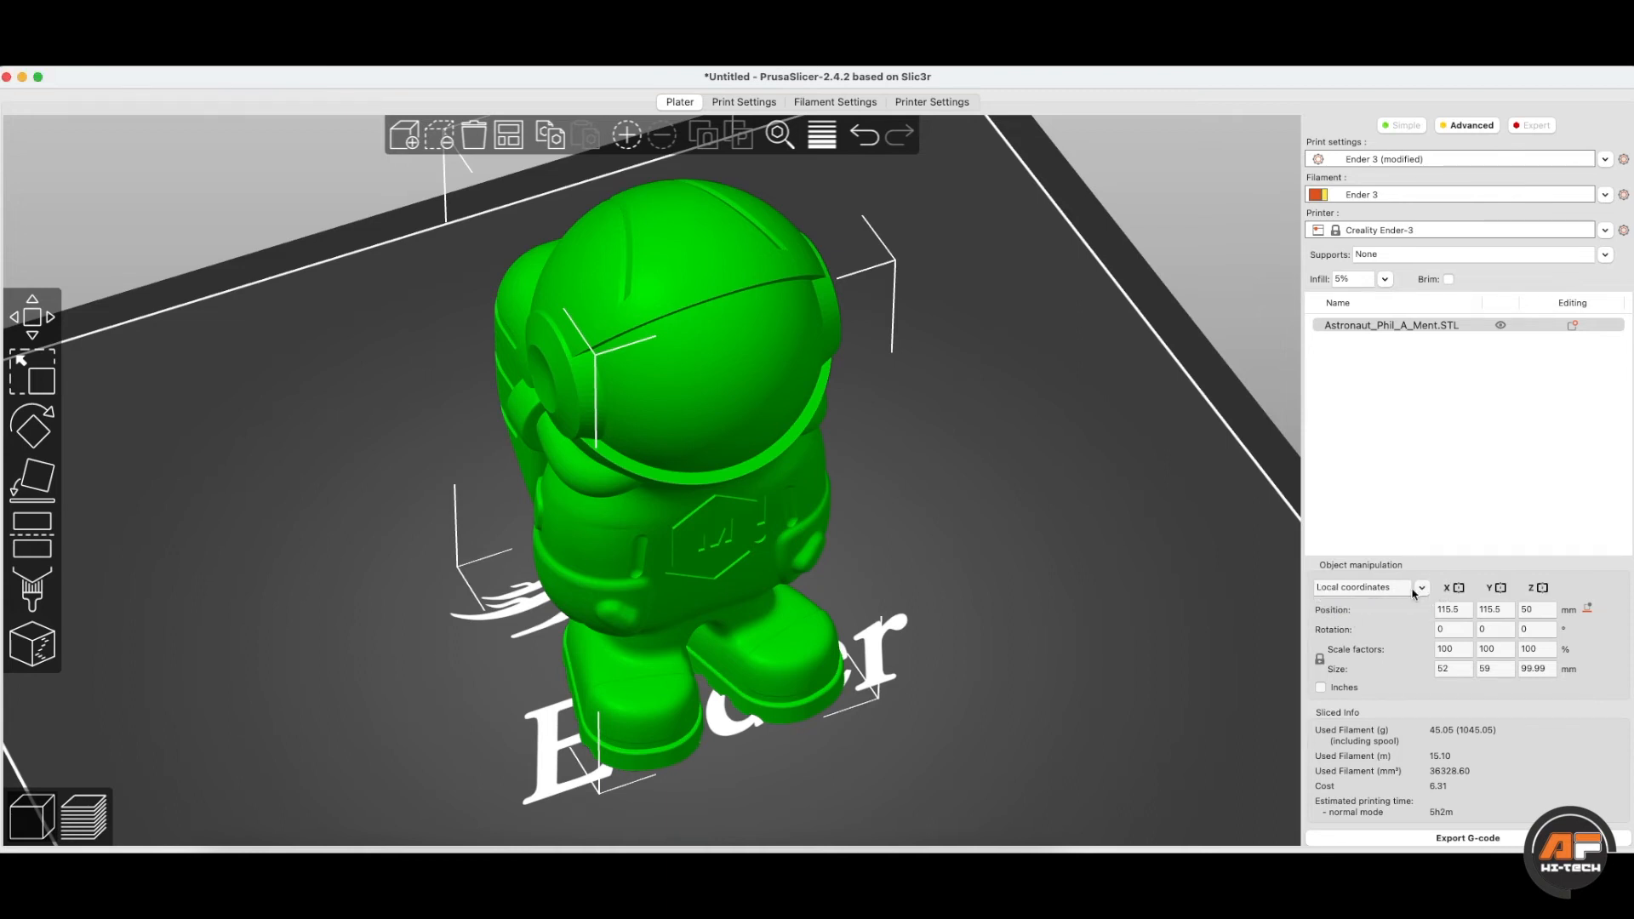
left_click(1393, 605)
left_click(1533, 126)
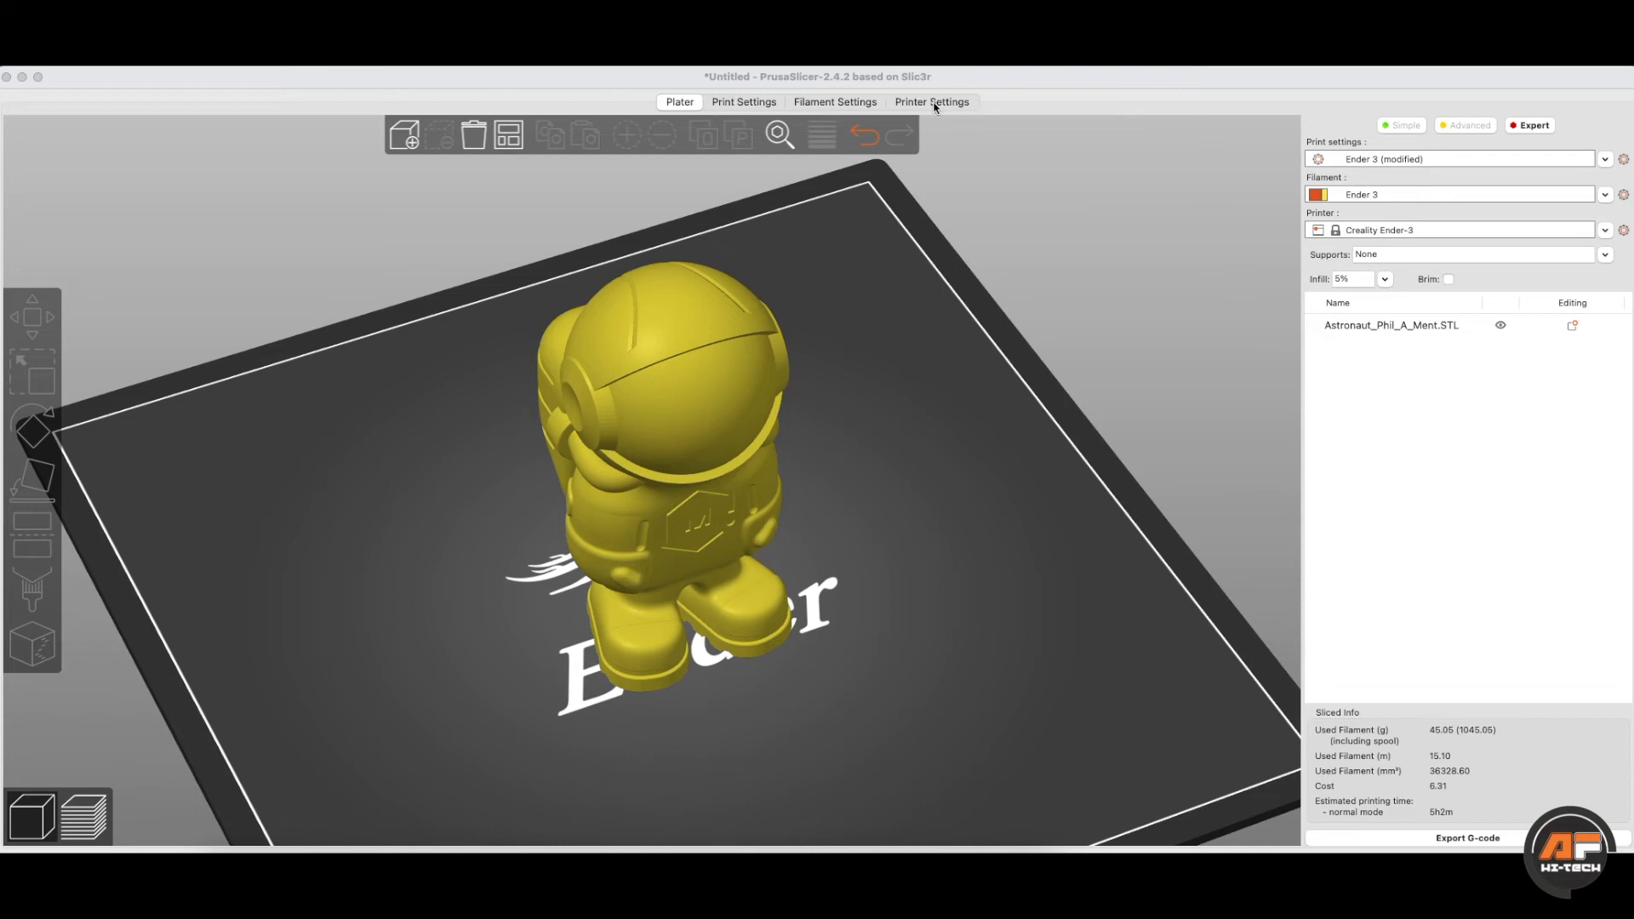
- Show Print Settings on Layers and perimeters: 0.15 mm layers, 3 perimeters, 4 top/bottom solid layers
left_click(747, 104)
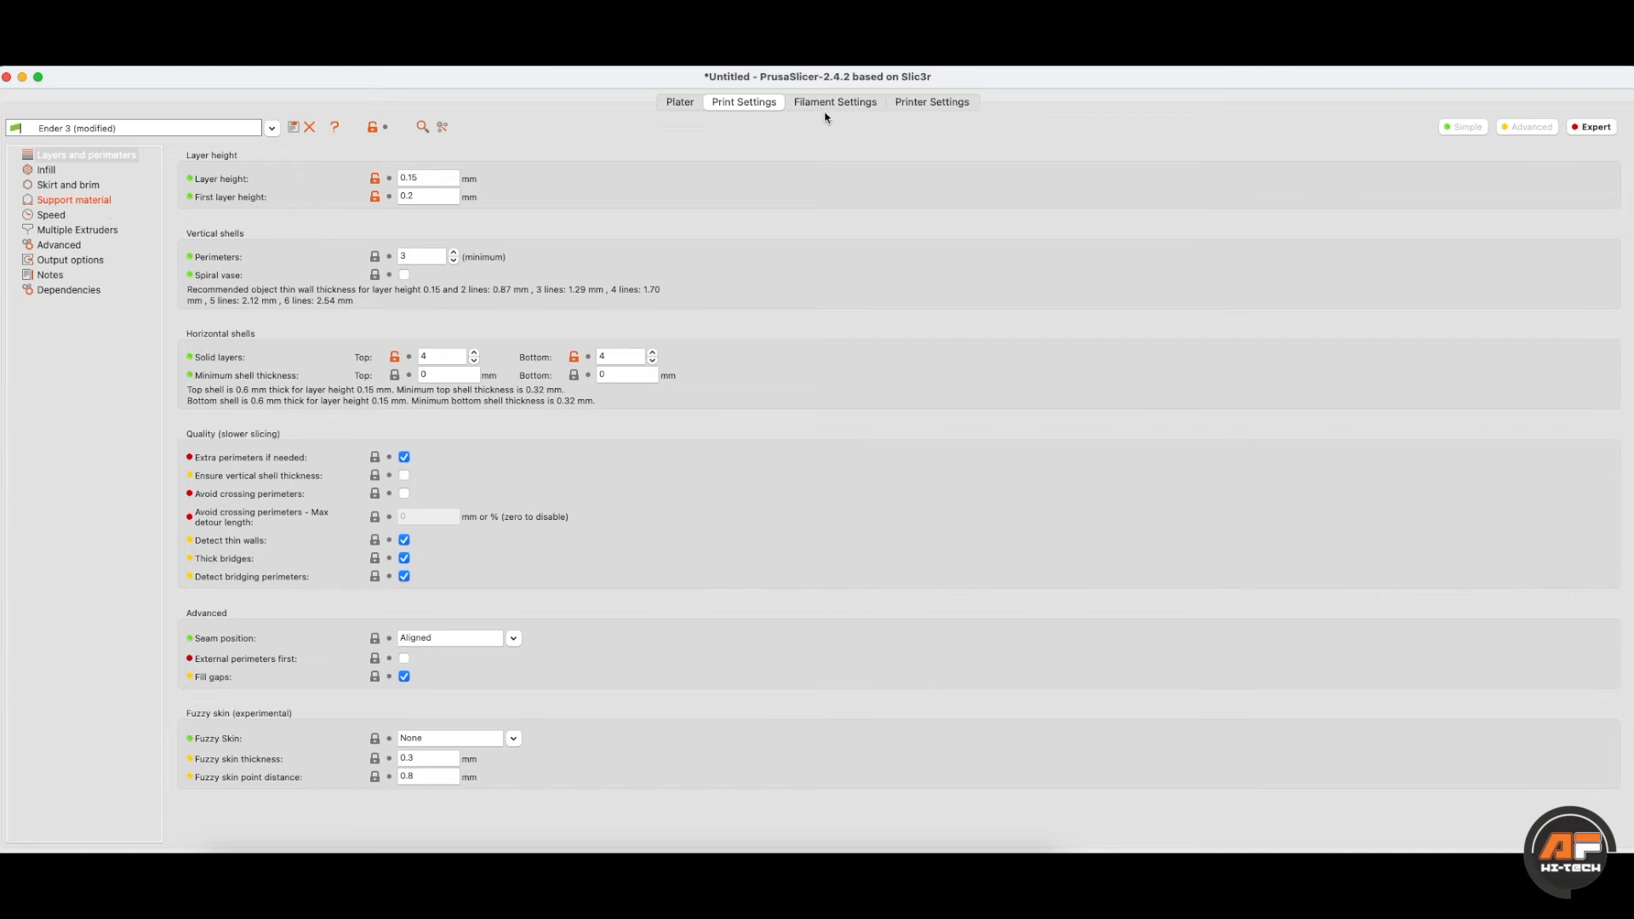
- Open the Creality Ender-3 printer settings and bring up the bed shape window
left_click(919, 108)
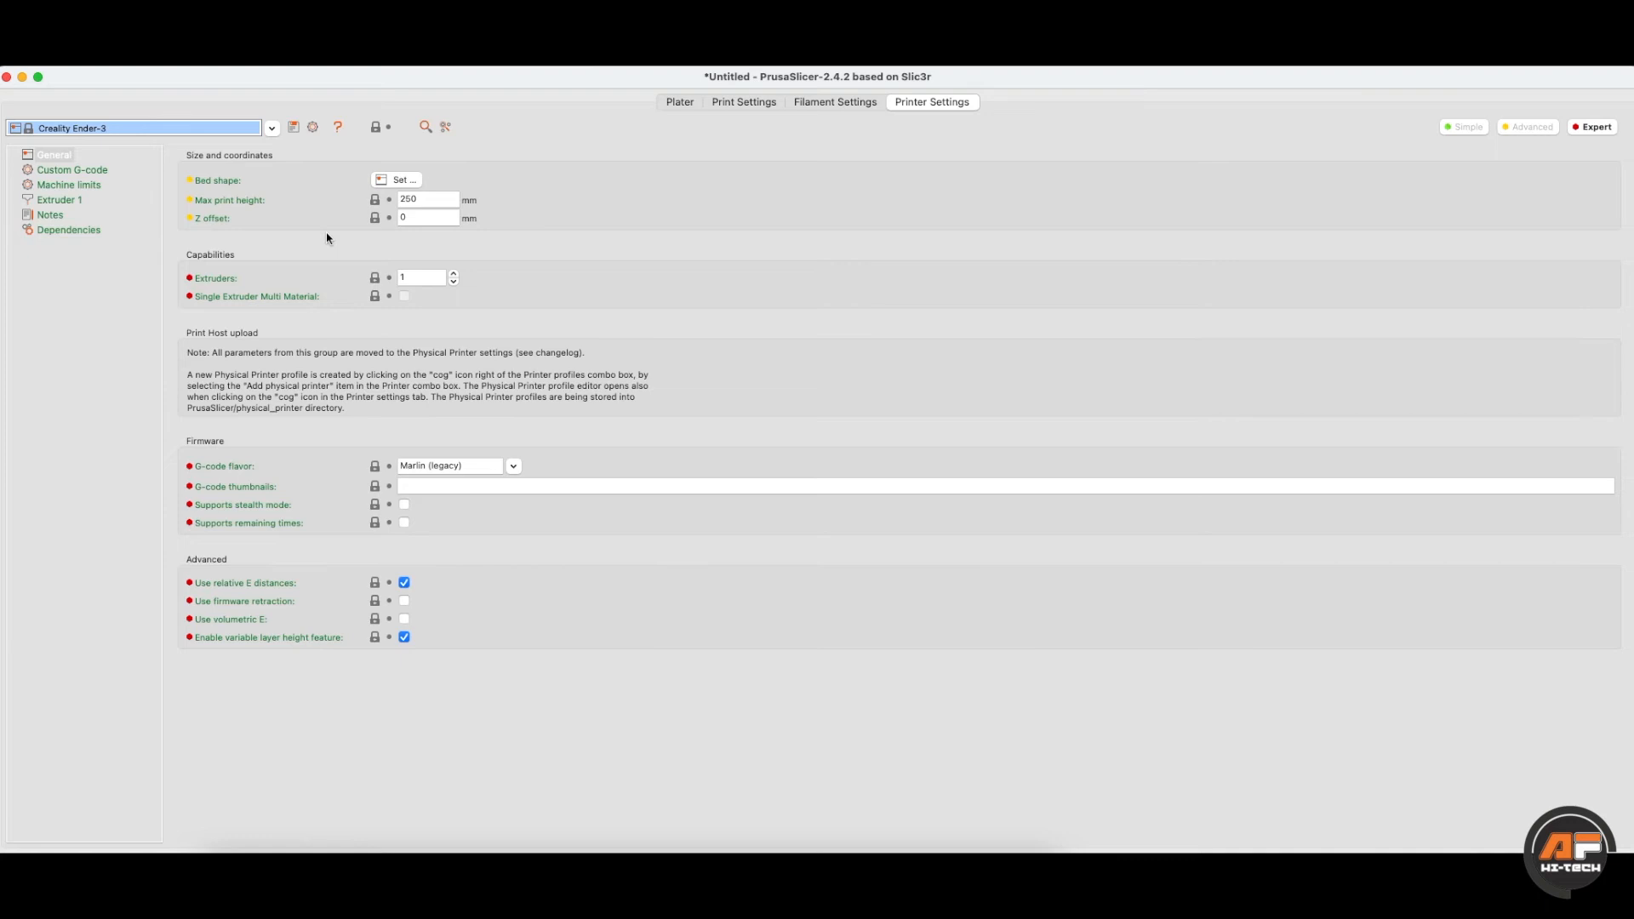
double_click(419, 199)
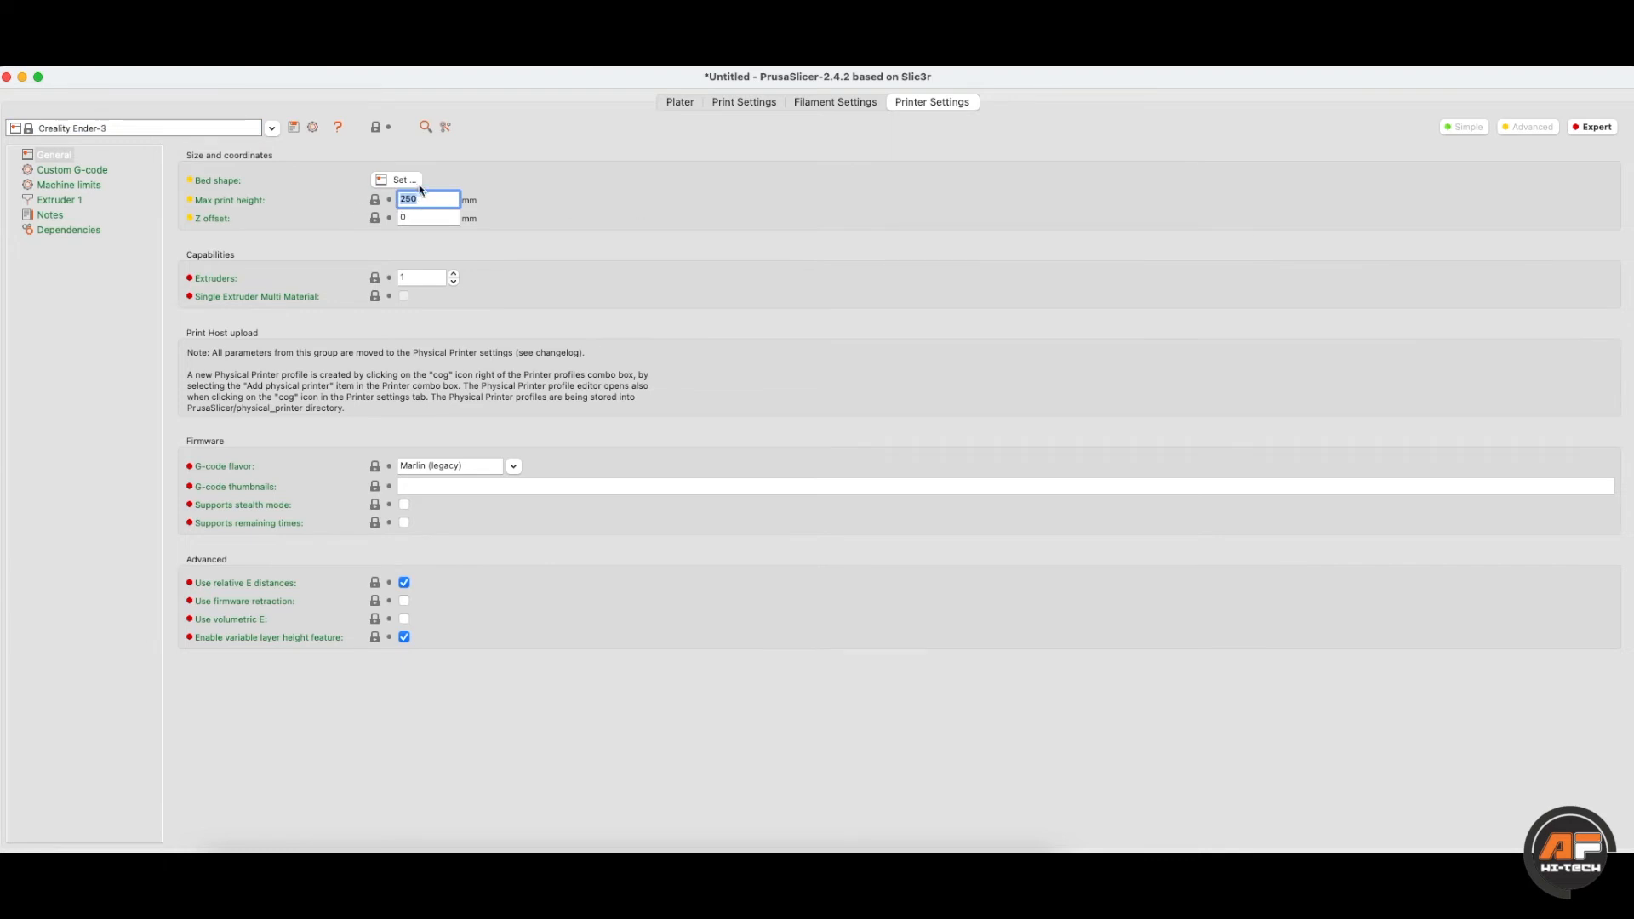
left_click(400, 179)
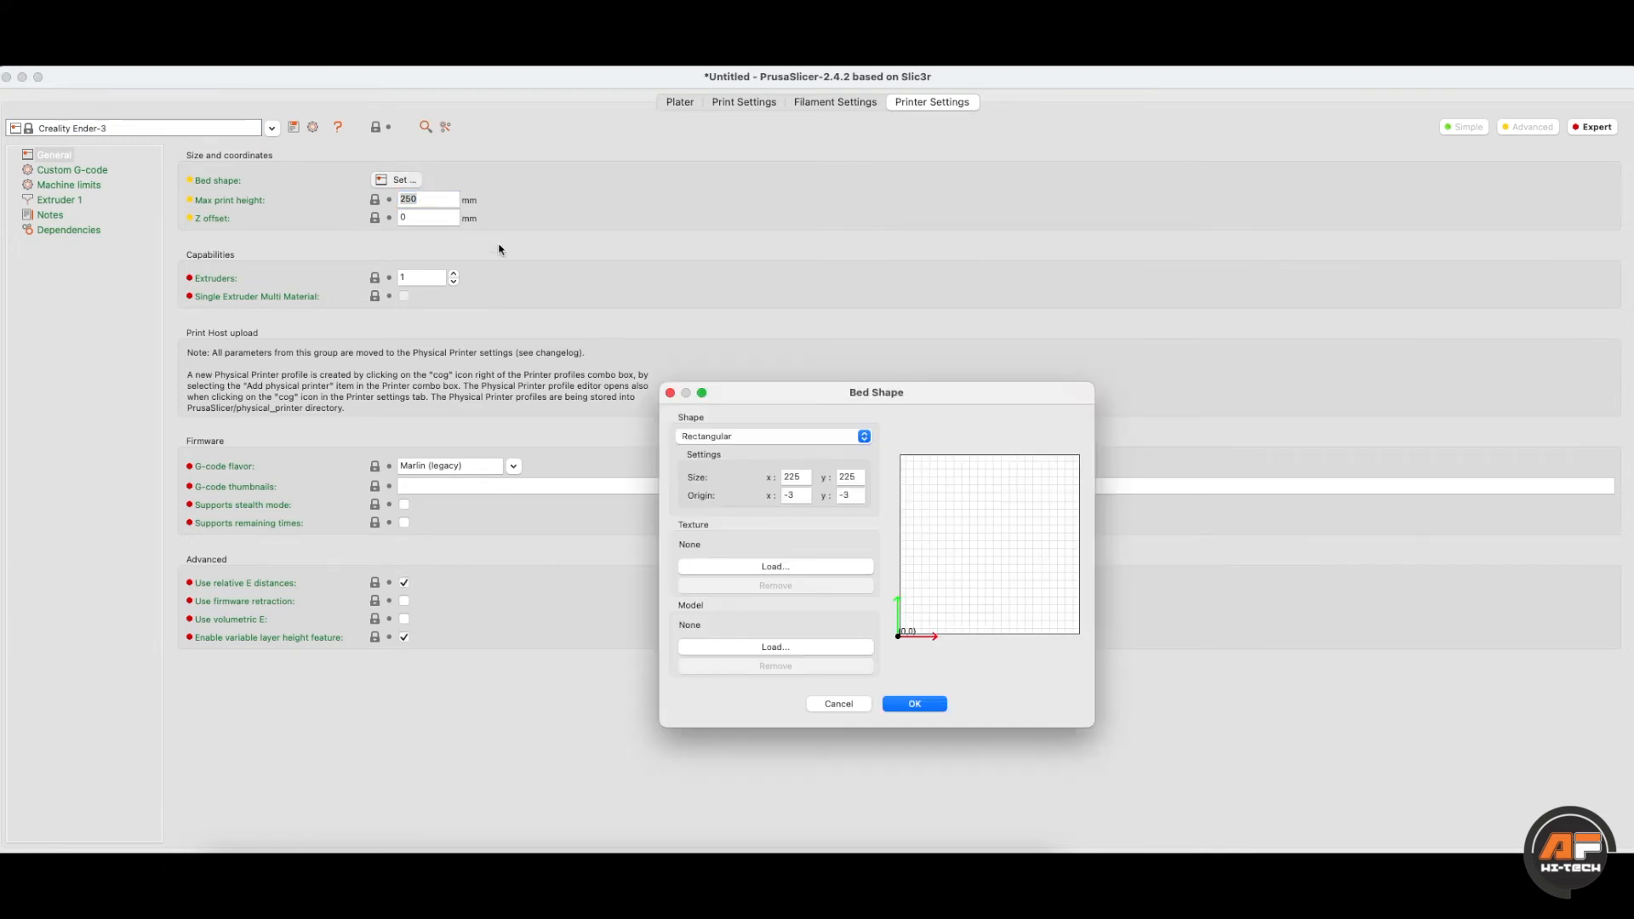
left_click_drag(762, 385, 701, 324)
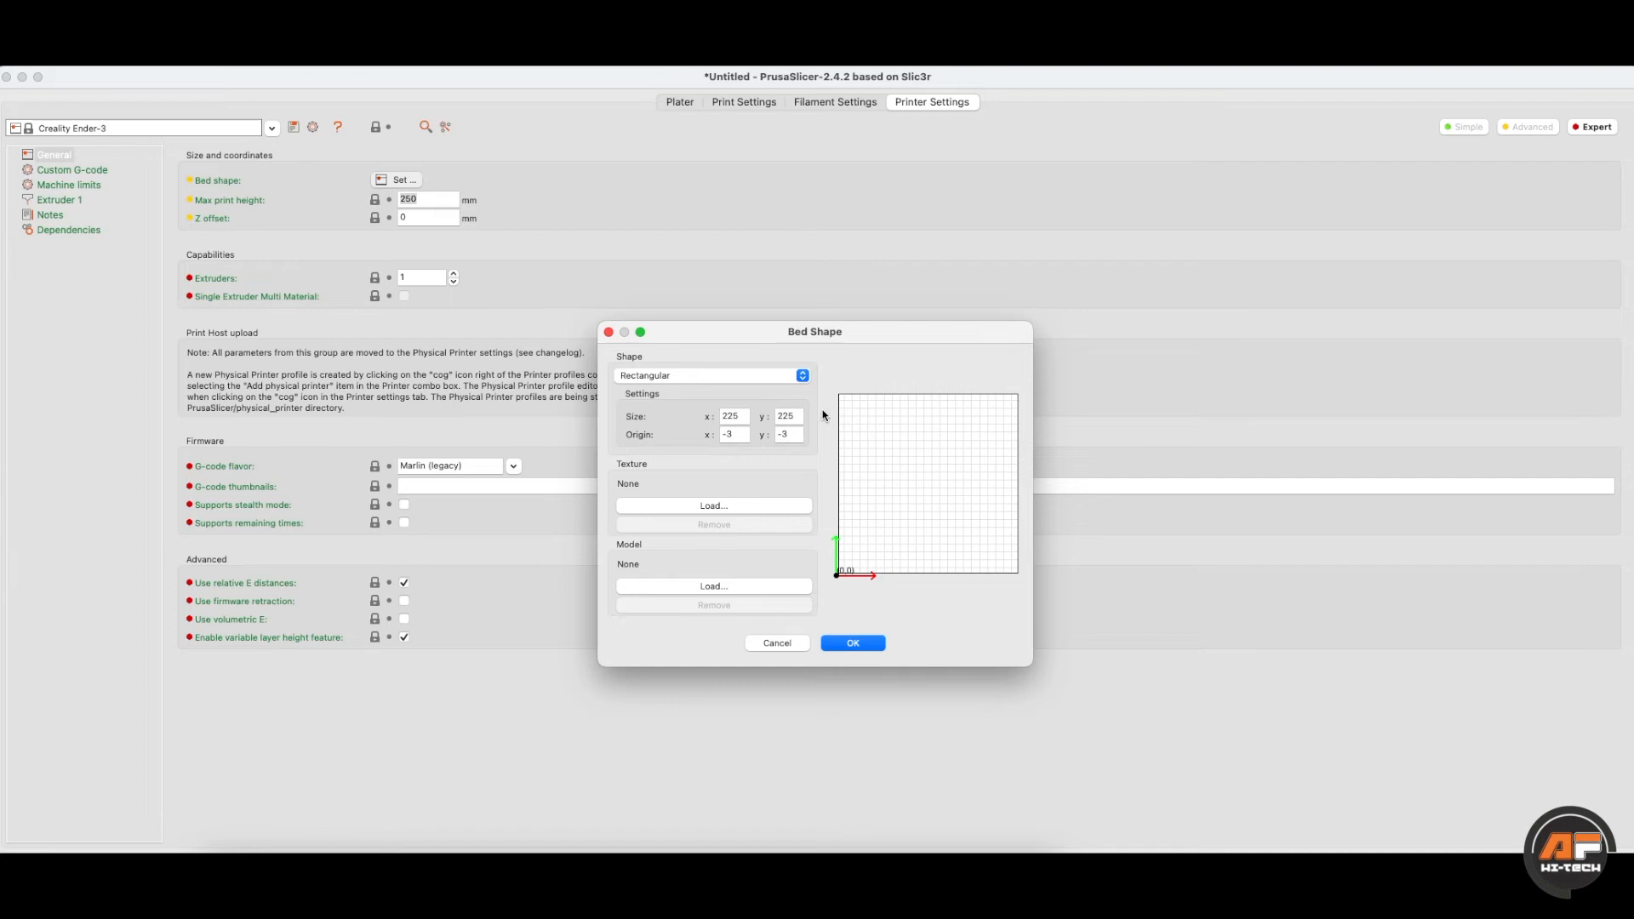
- Confirm the 225 × 225 bed size, cancel without changes, and go to the print settings
left_click_drag(748, 419, 715, 422)
left_click(793, 419)
left_click(779, 643)
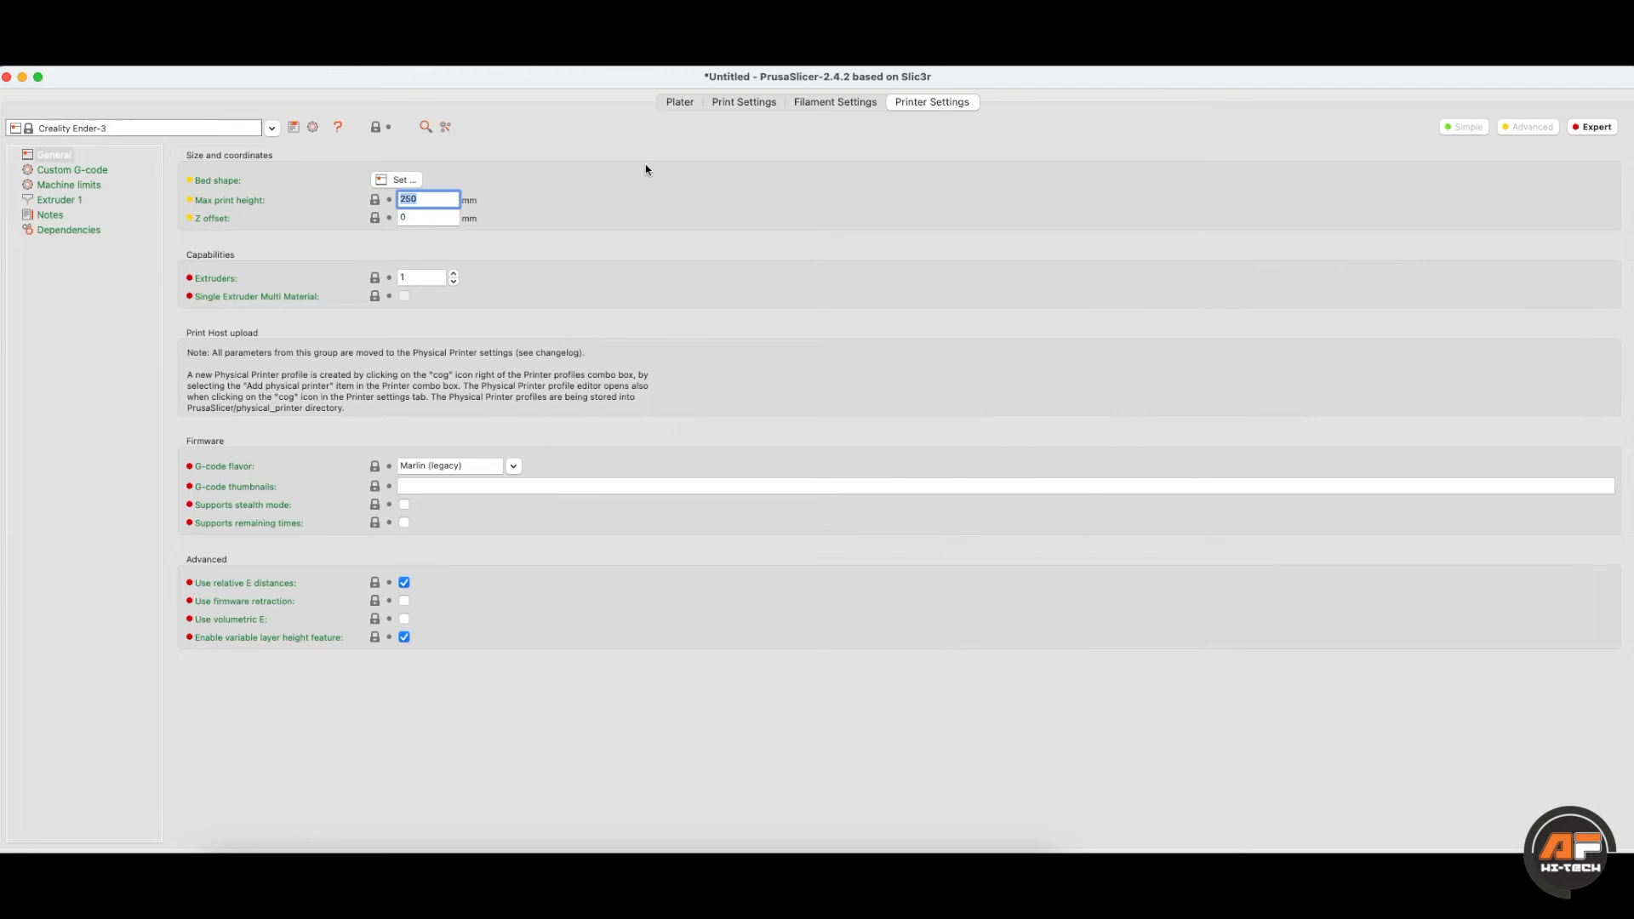
left_click(696, 103)
left_click(716, 104)
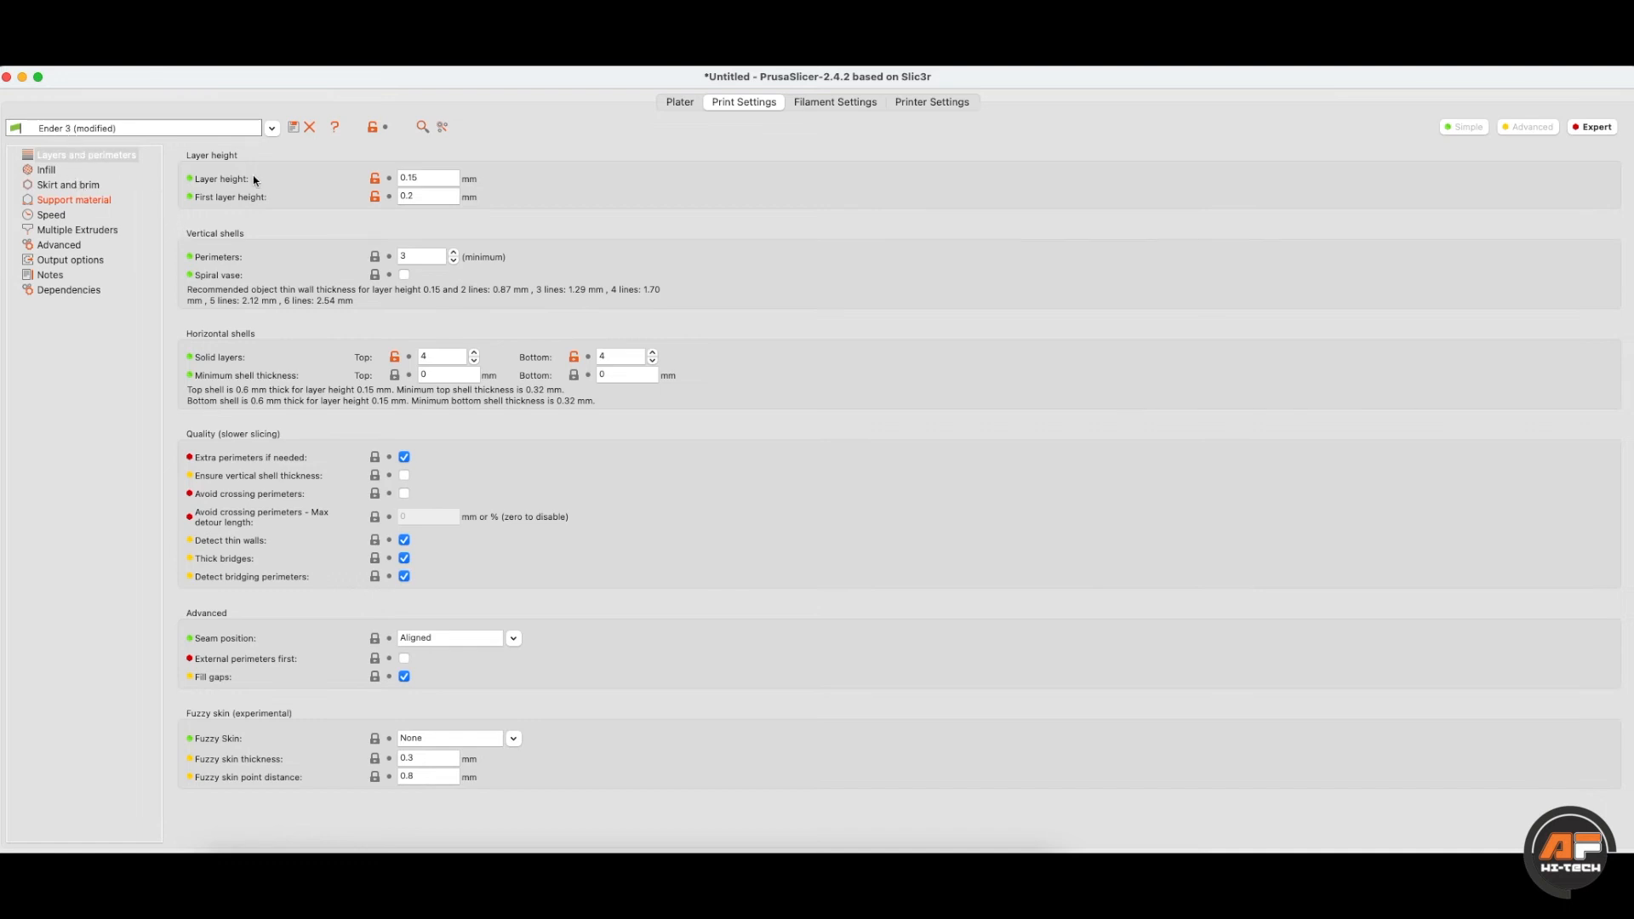
- Review the perimeter count and top and bottom solid layer values, then show the Speed page
left_click(132, 151)
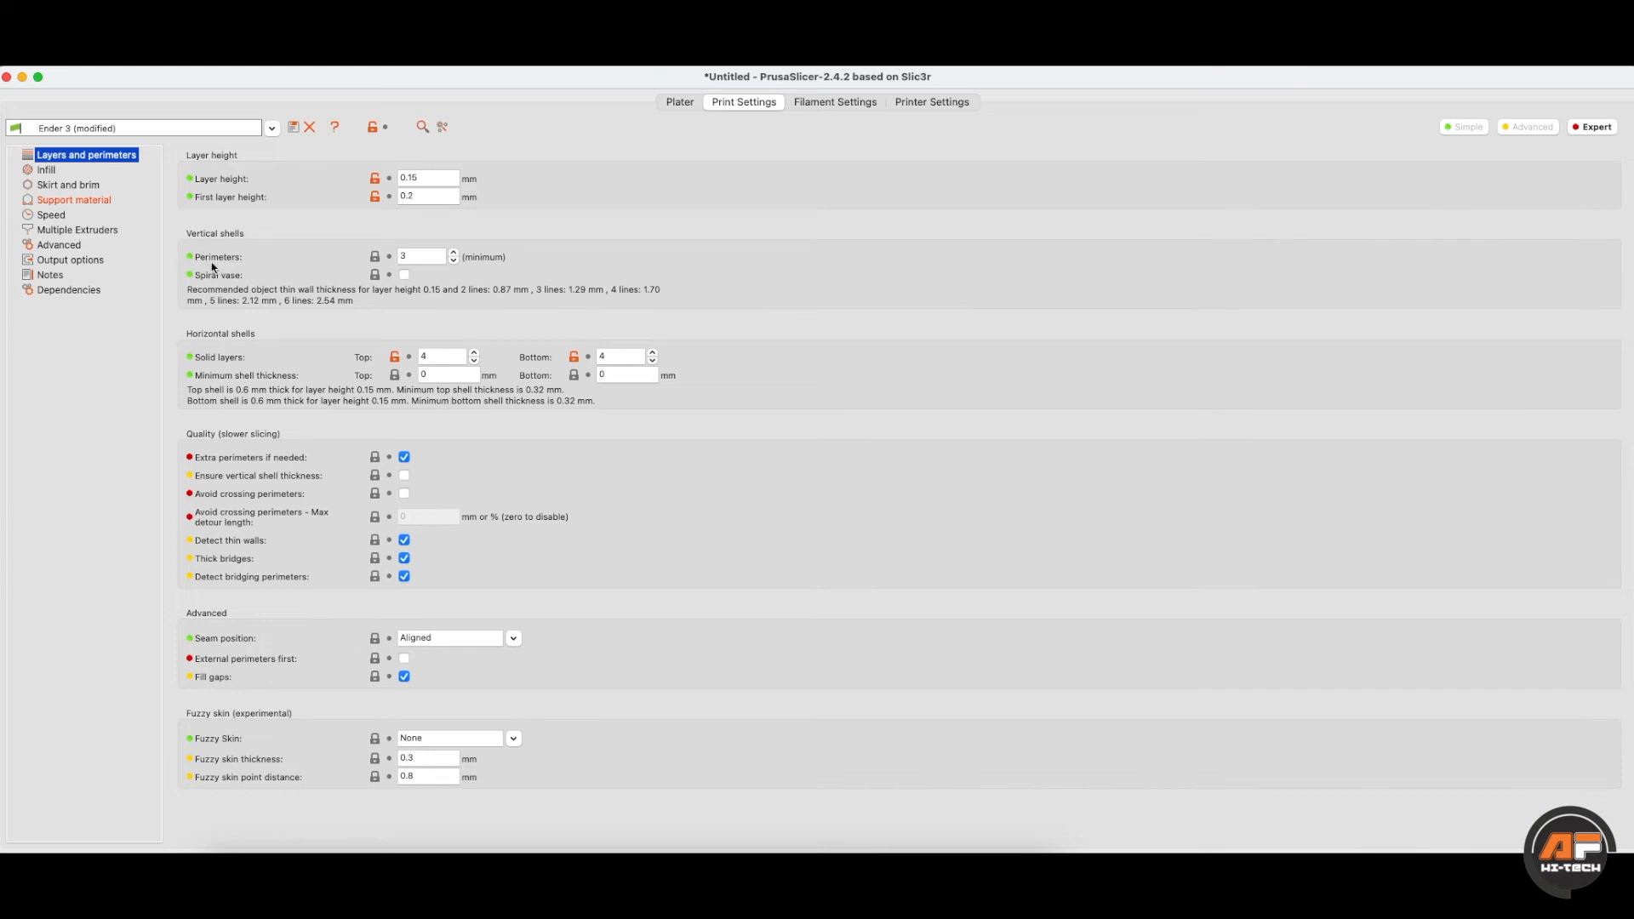
left_click(423, 260)
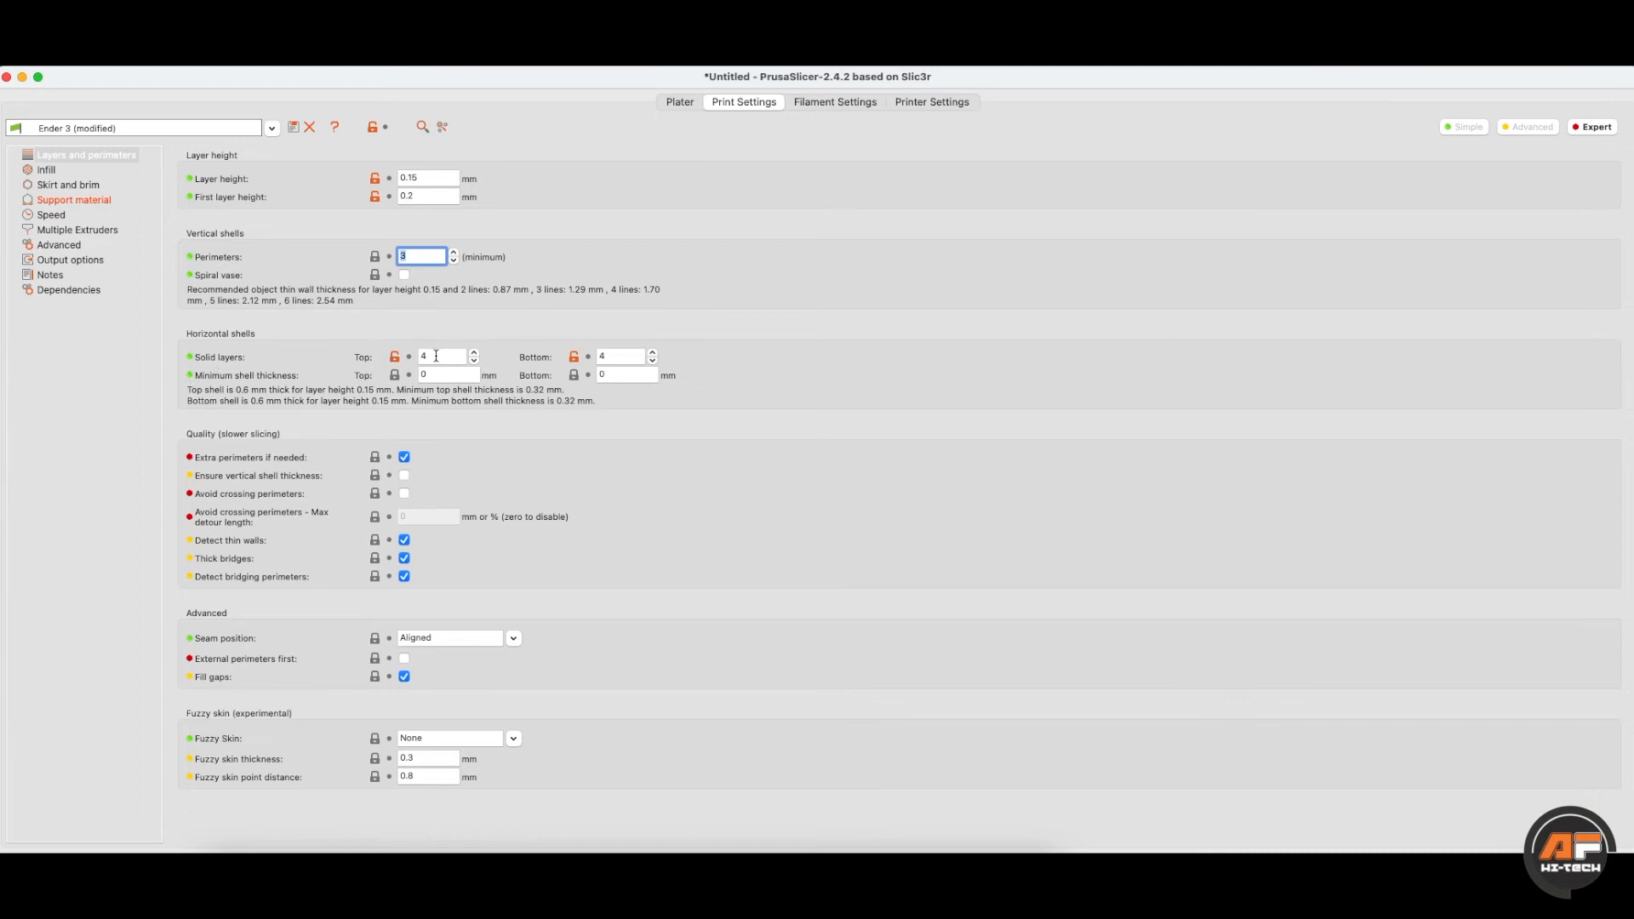
left_click(613, 356)
key("shift+Tab")
key("Tab")
left_click(52, 216)
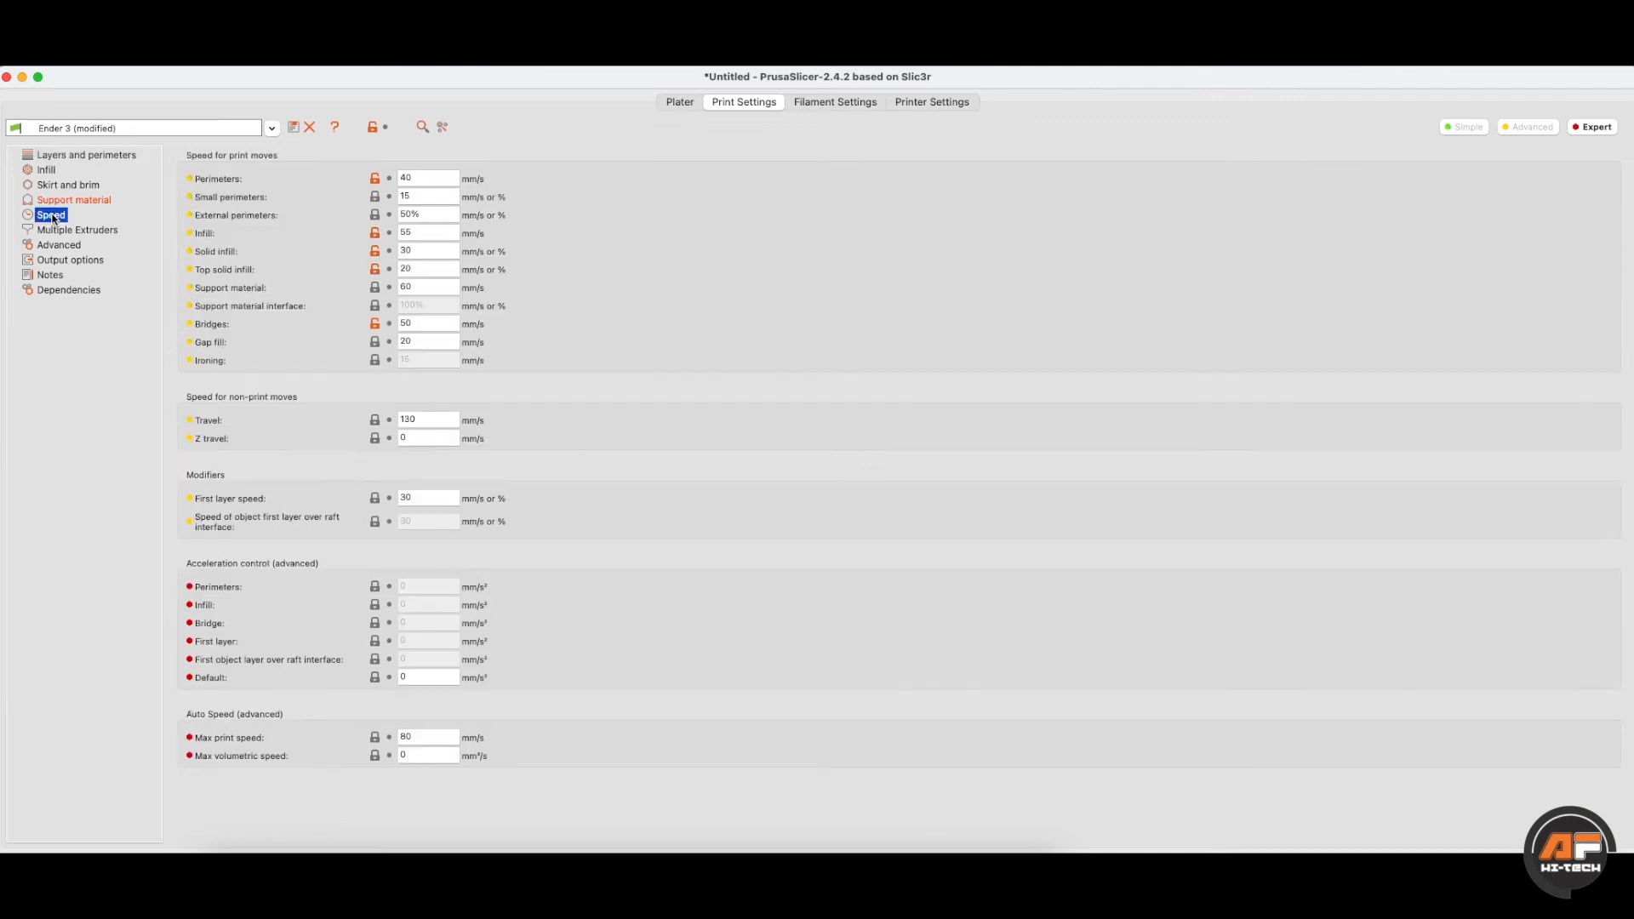
- On the Infill page, check the fill pattern options, keeping 3D Honeycomb, and review the anchor length
left_click(47, 171)
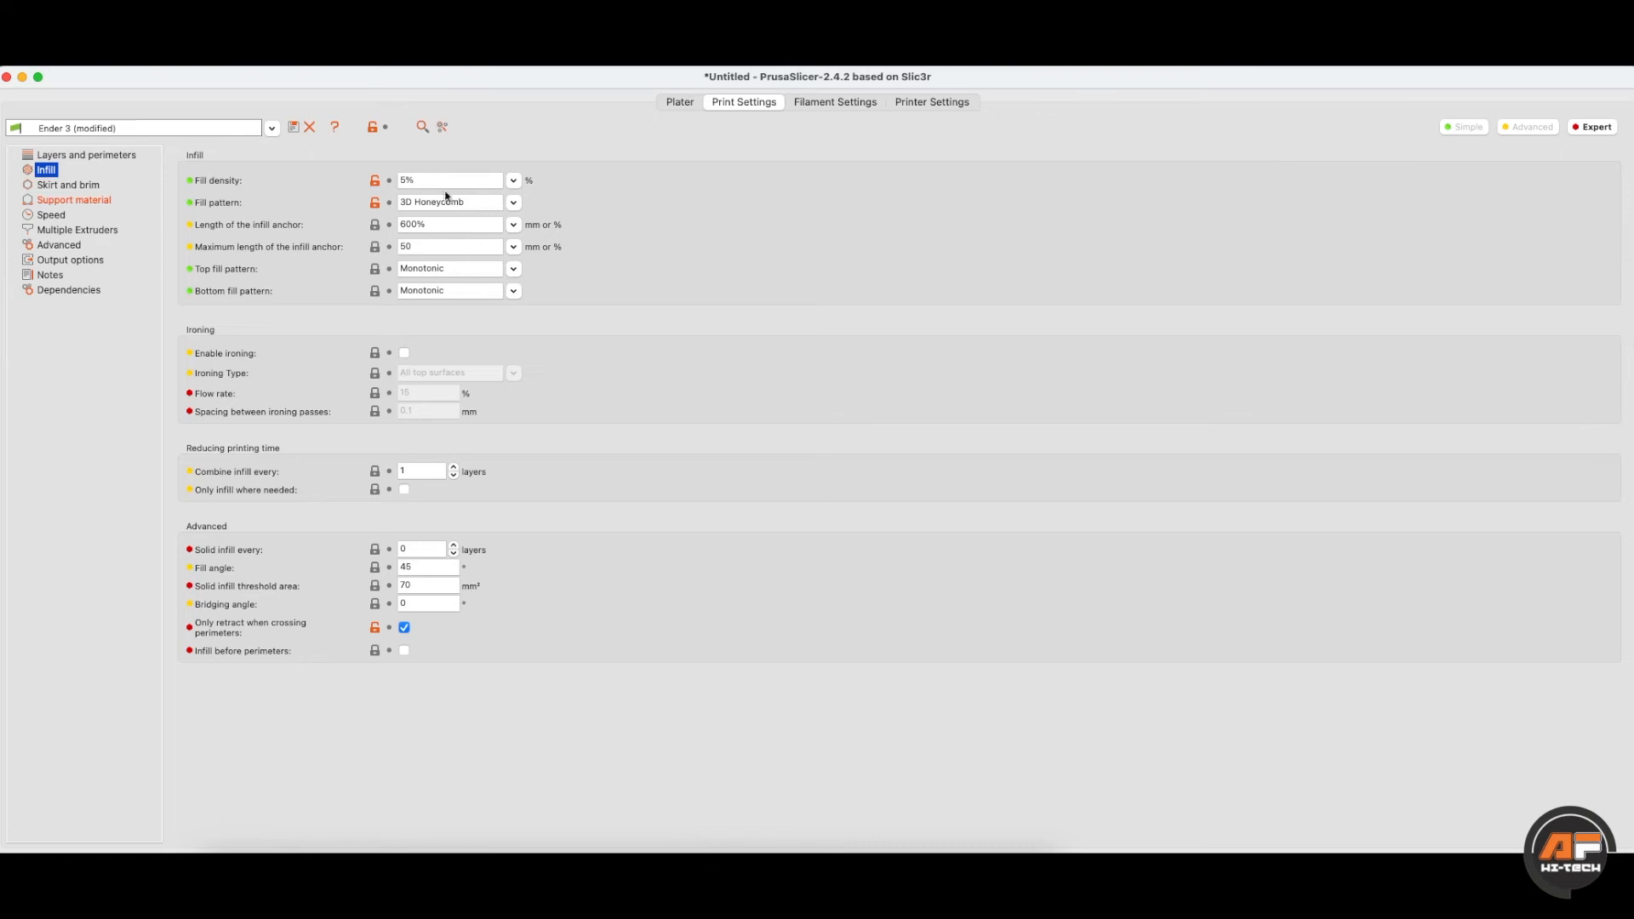
left_click(514, 202)
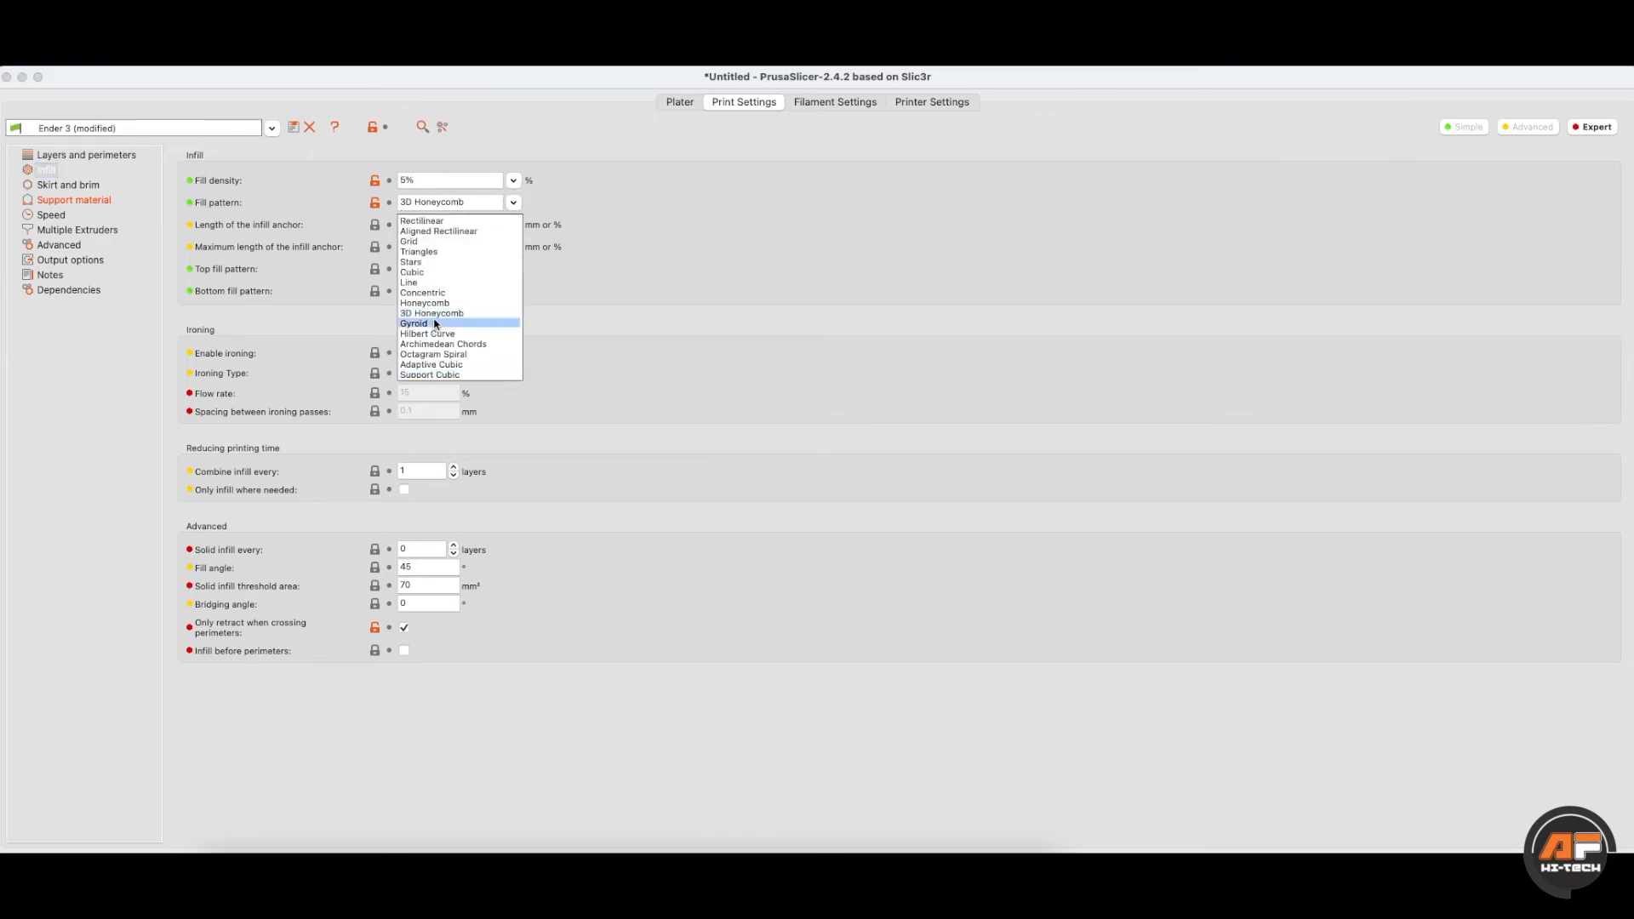
left_click(514, 202)
left_click(500, 202)
left_click(476, 208)
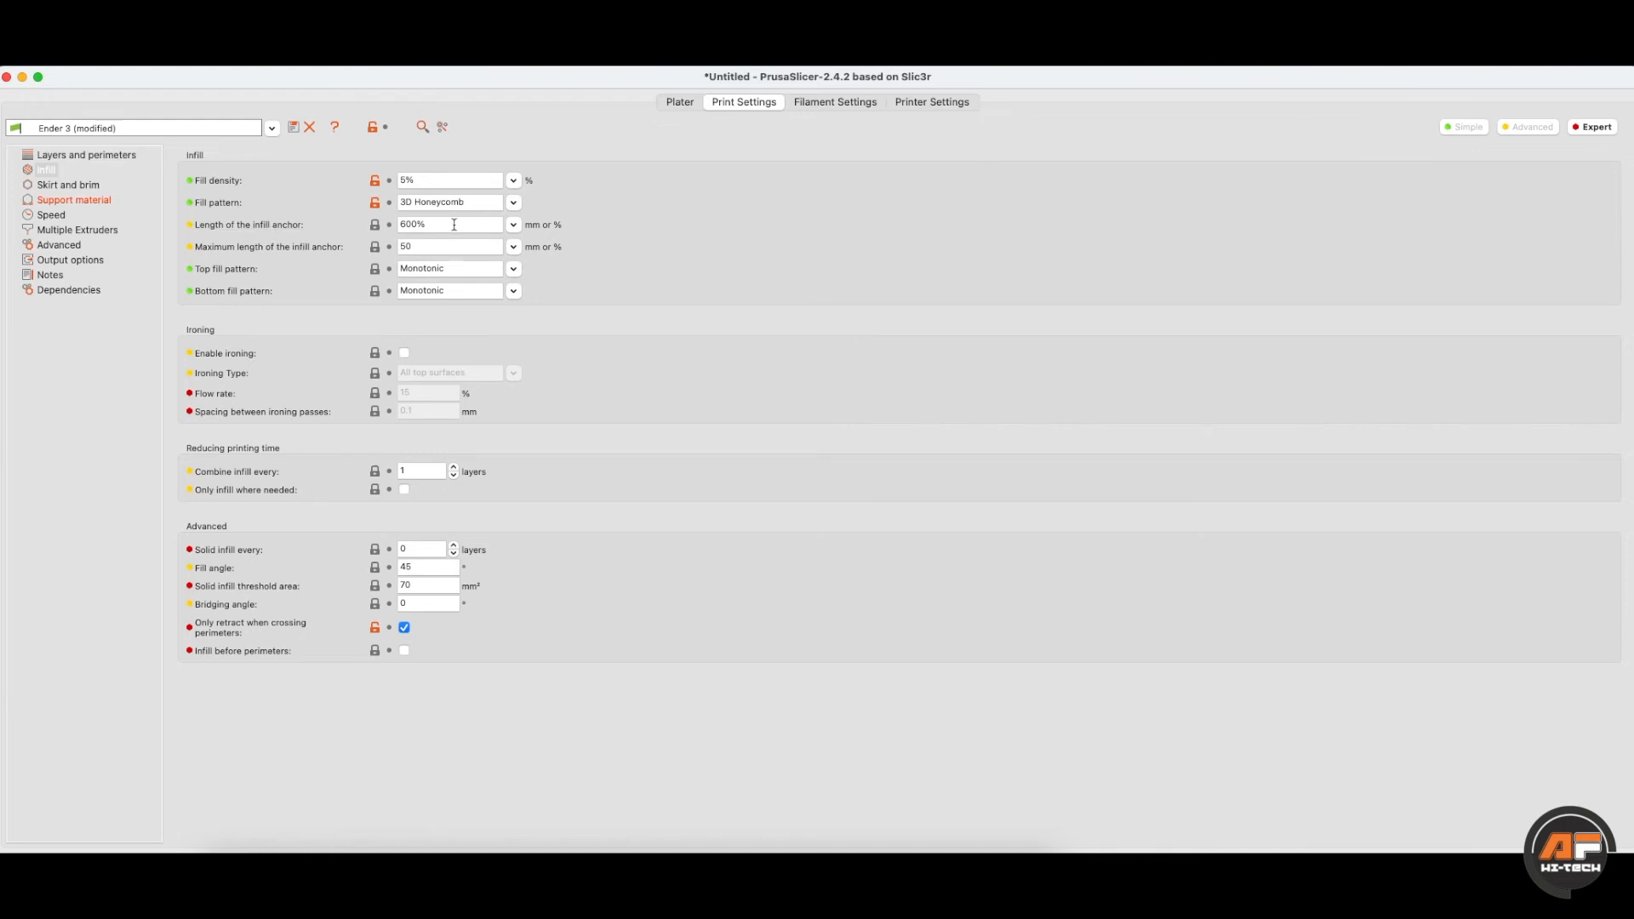
left_click(513, 224)
left_click(587, 214)
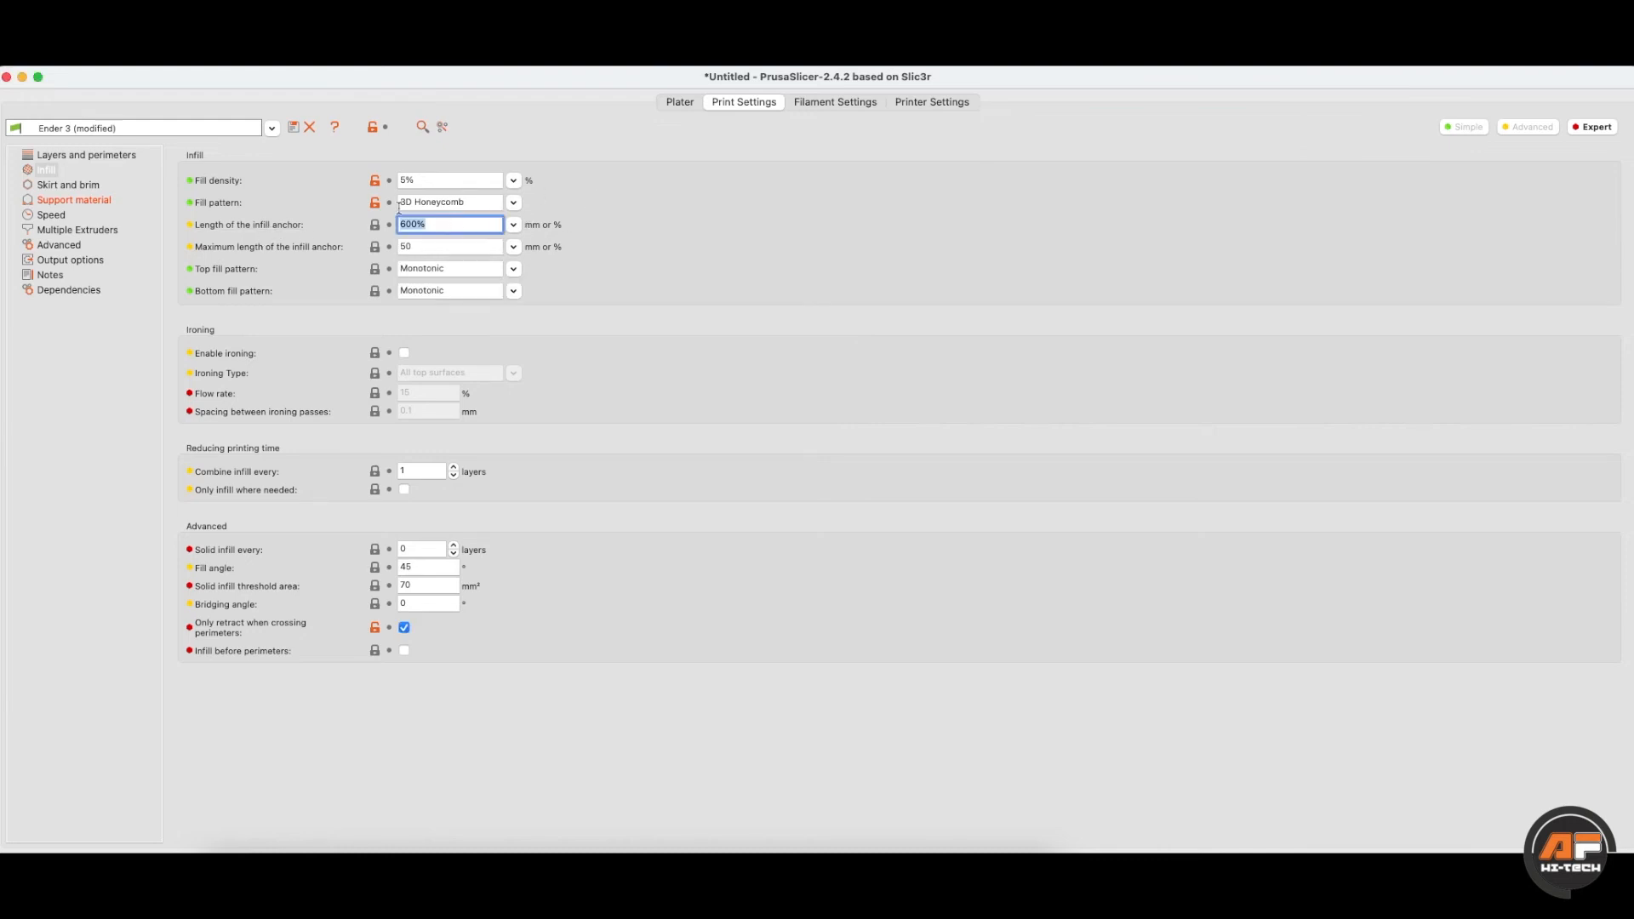
left_click(311, 197)
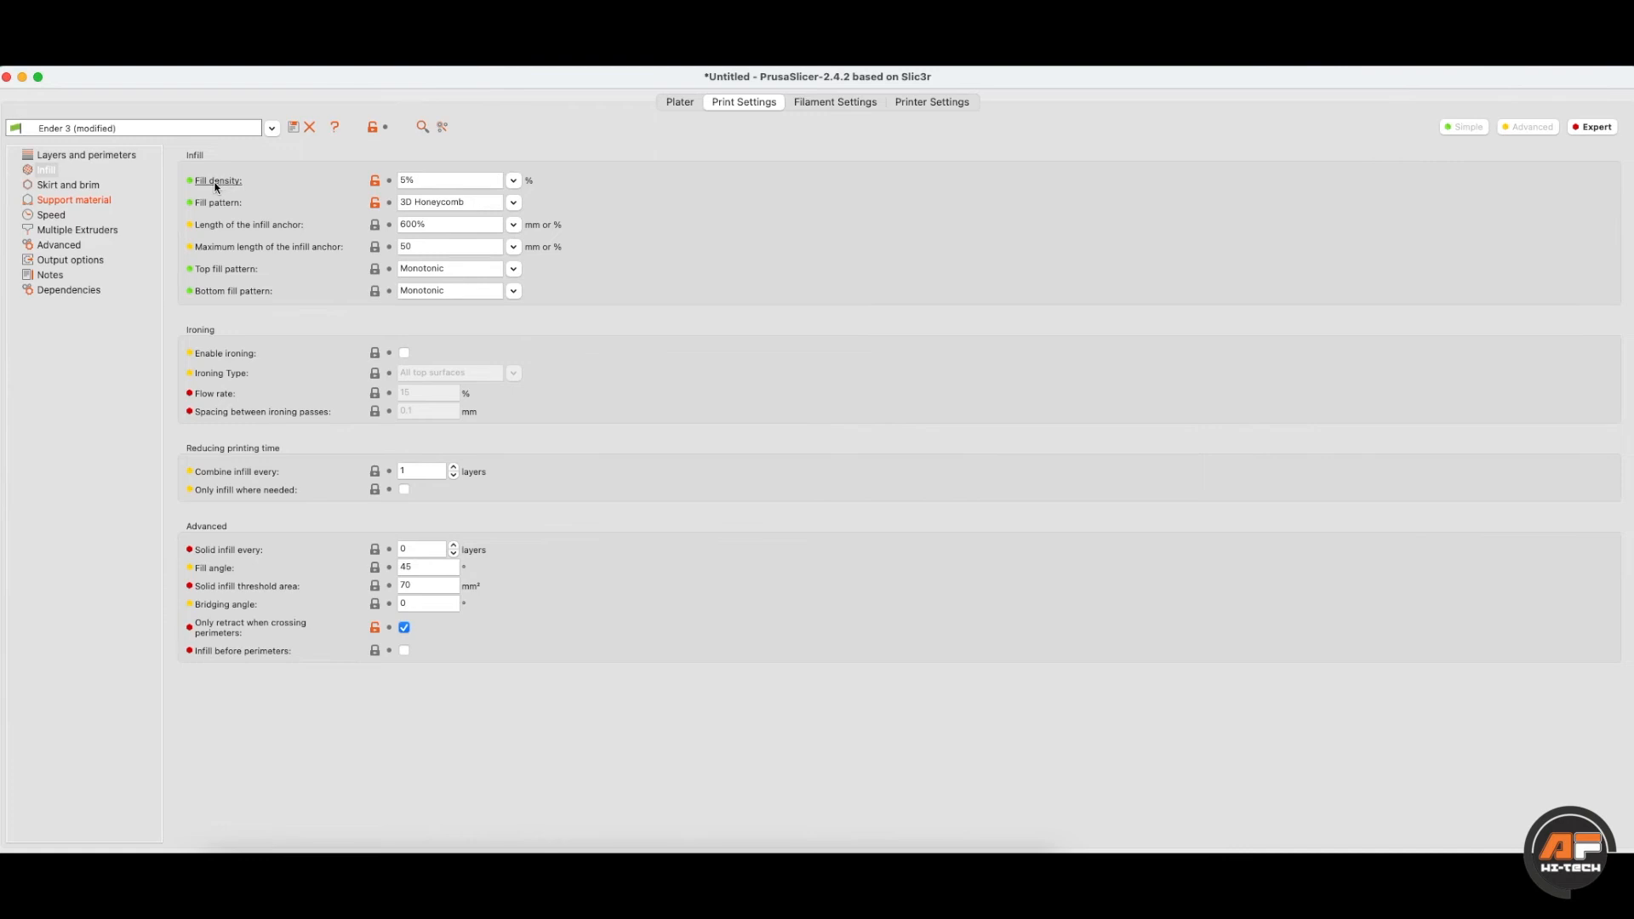
- Open the Fill density help article in the web browser
mouse_move(217, 187)
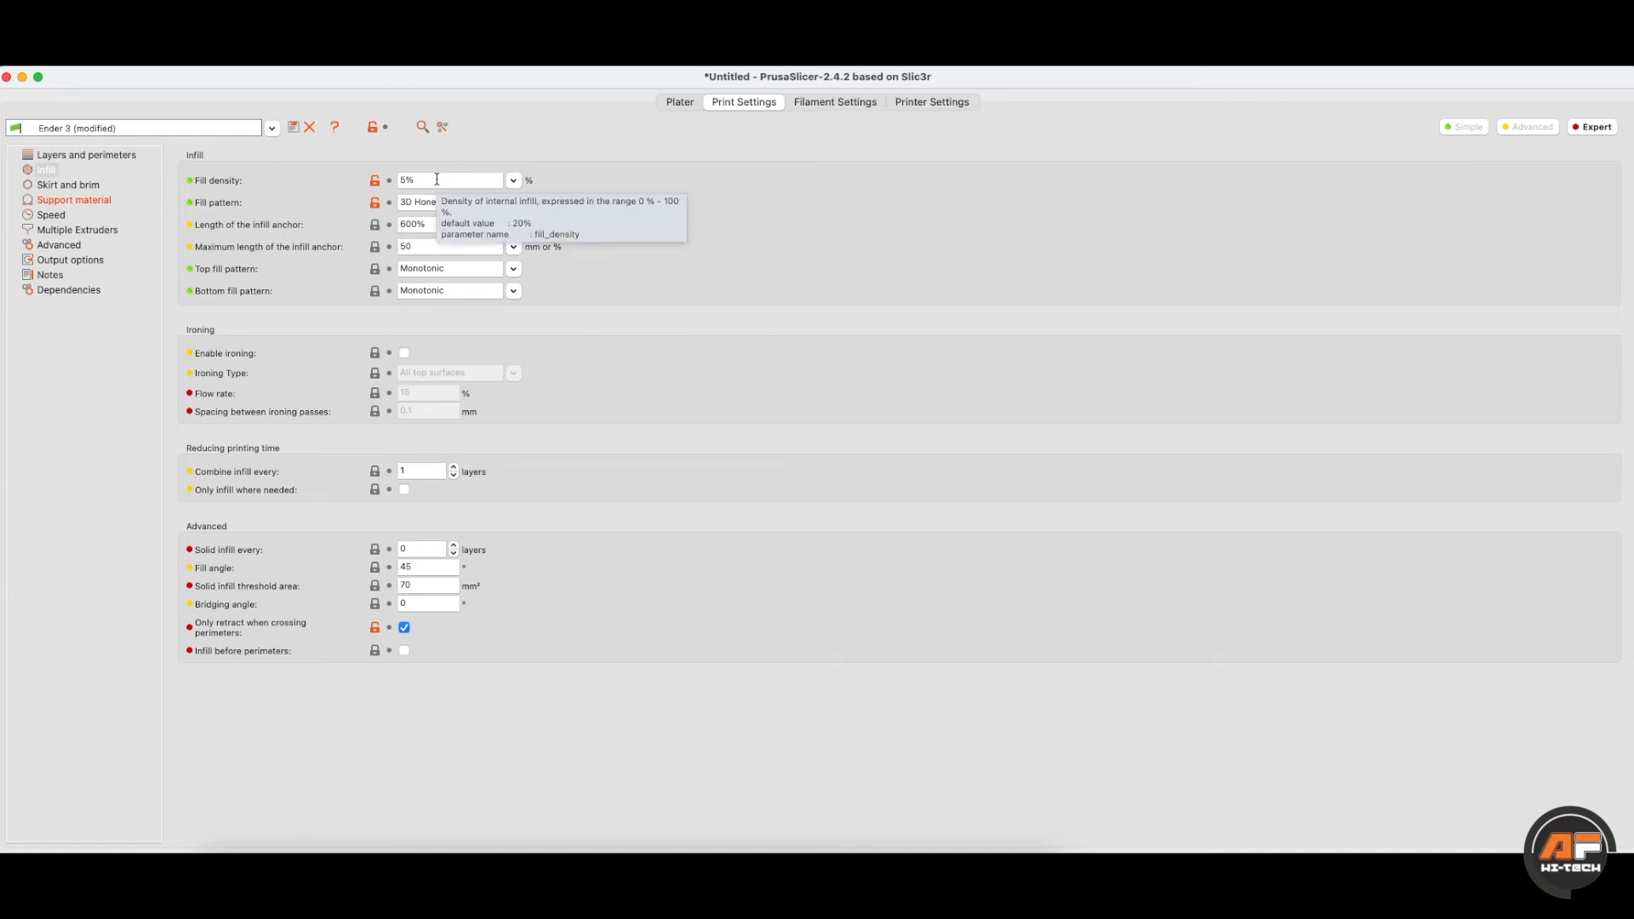
left_click(218, 181)
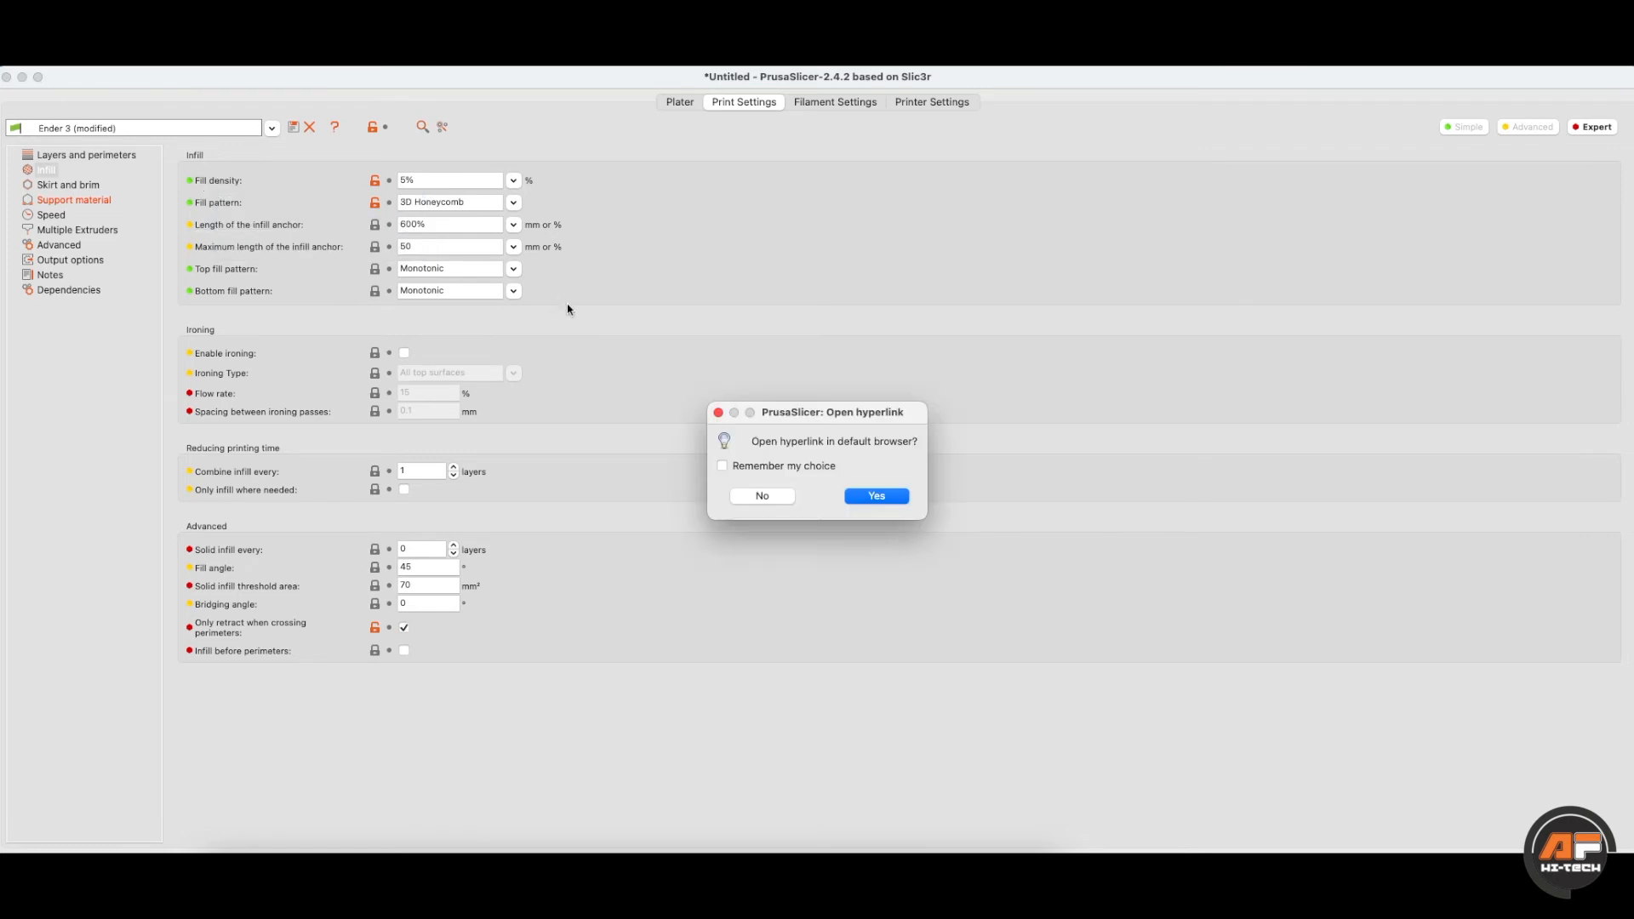
left_click(861, 500)
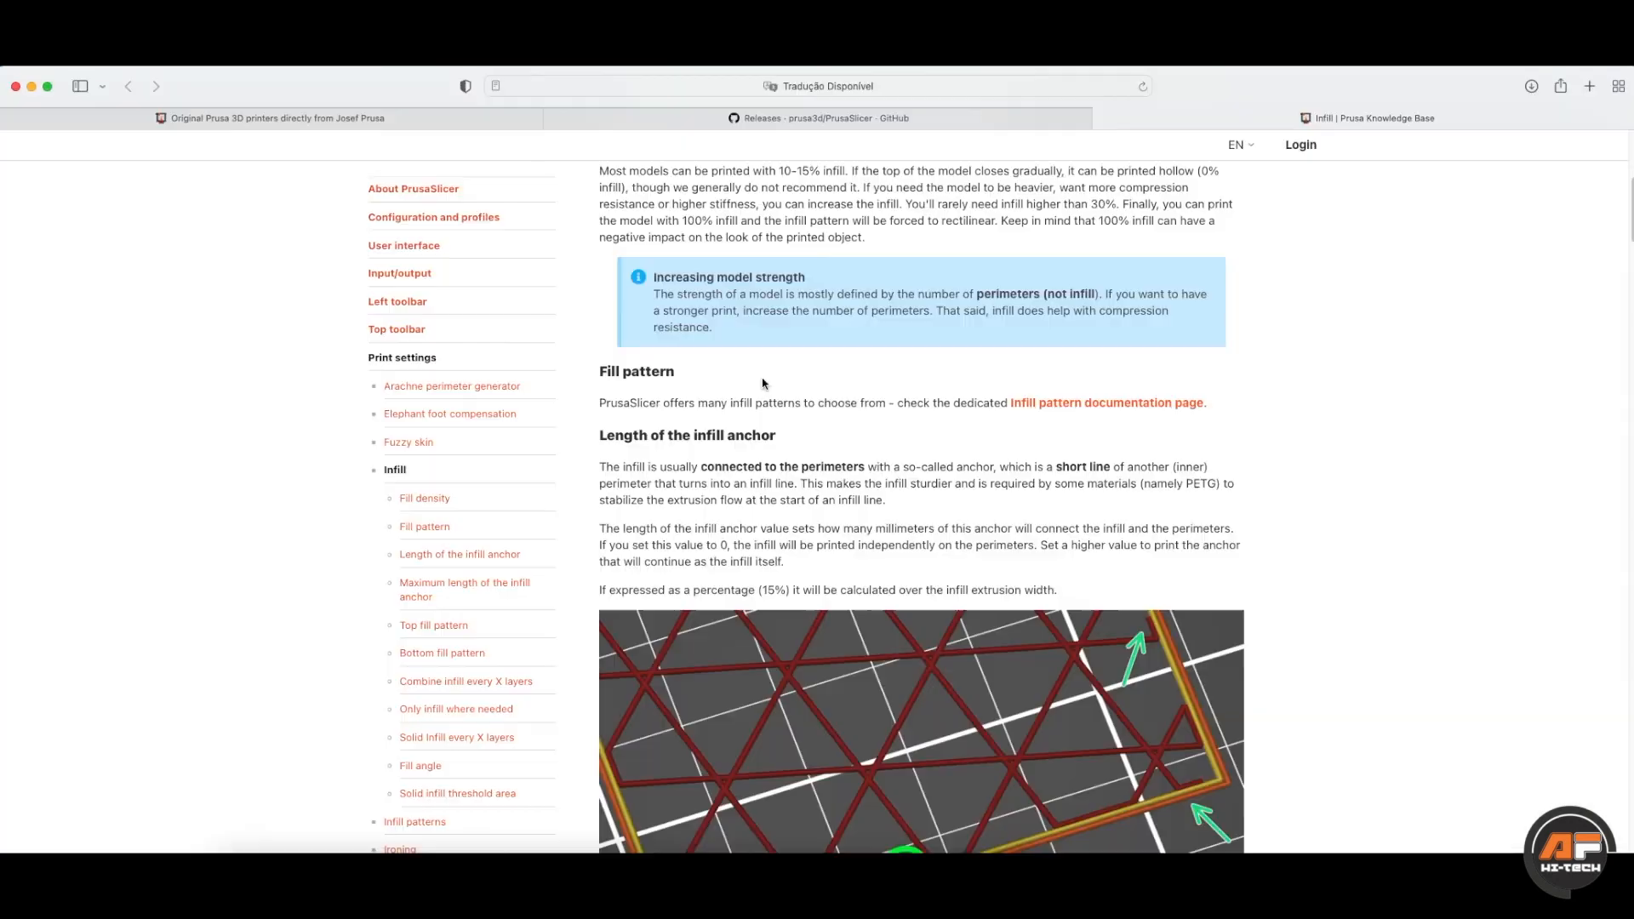
- Scroll through the Prusa Knowledge Base Infill article
scroll(744, 346, "up", 2)
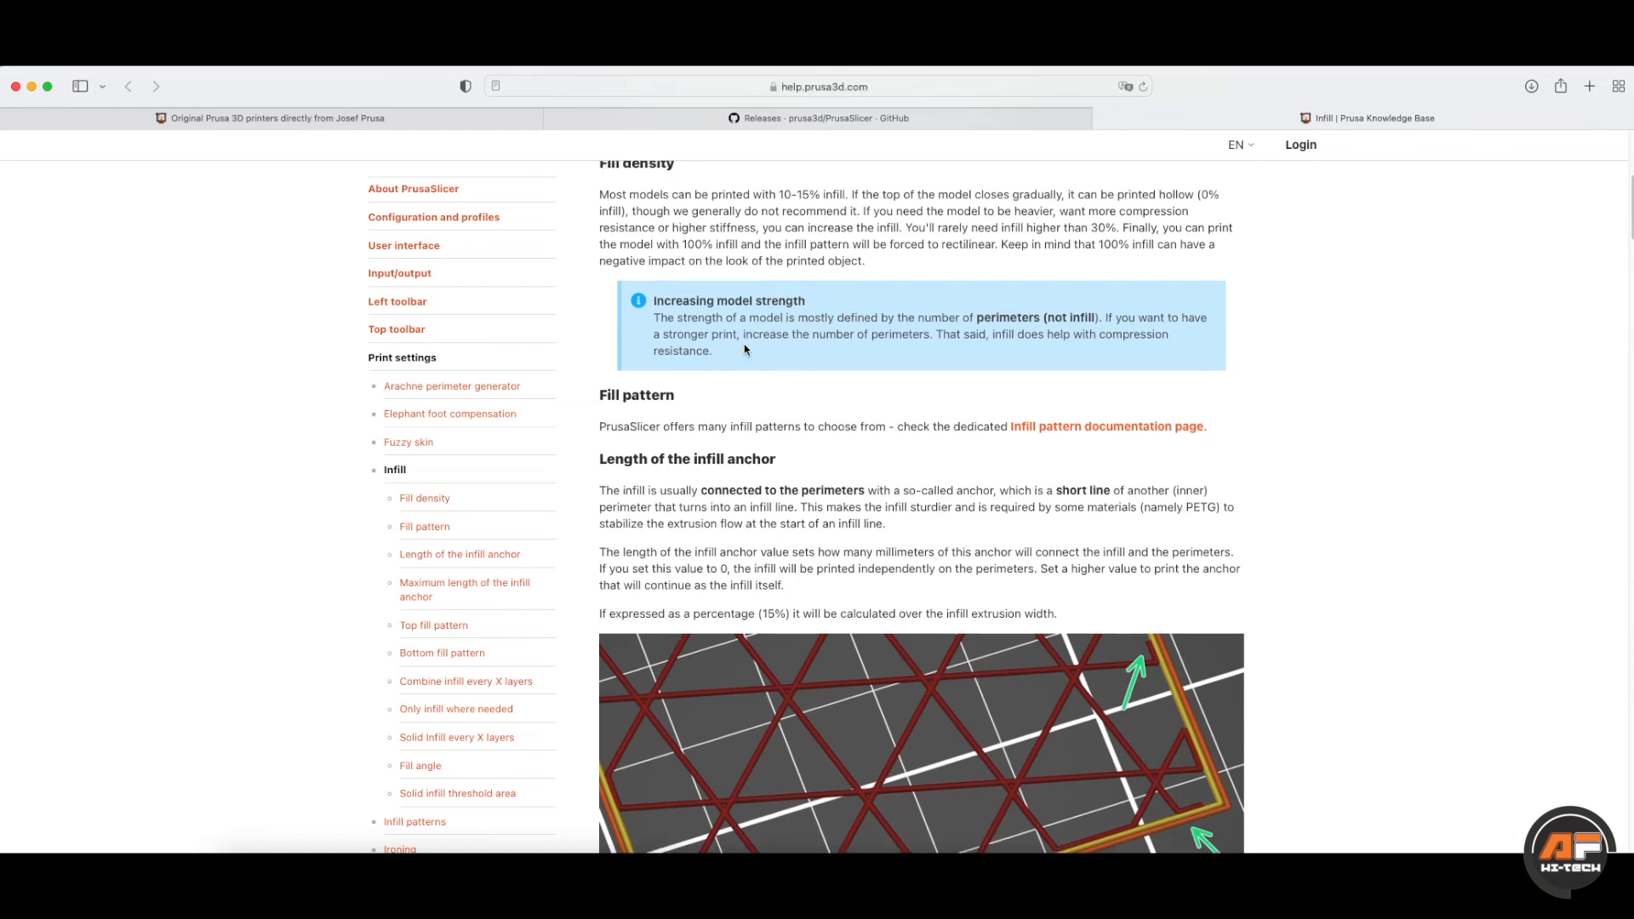
scroll(745, 348, "down", 1)
scroll(745, 349, "up", 1)
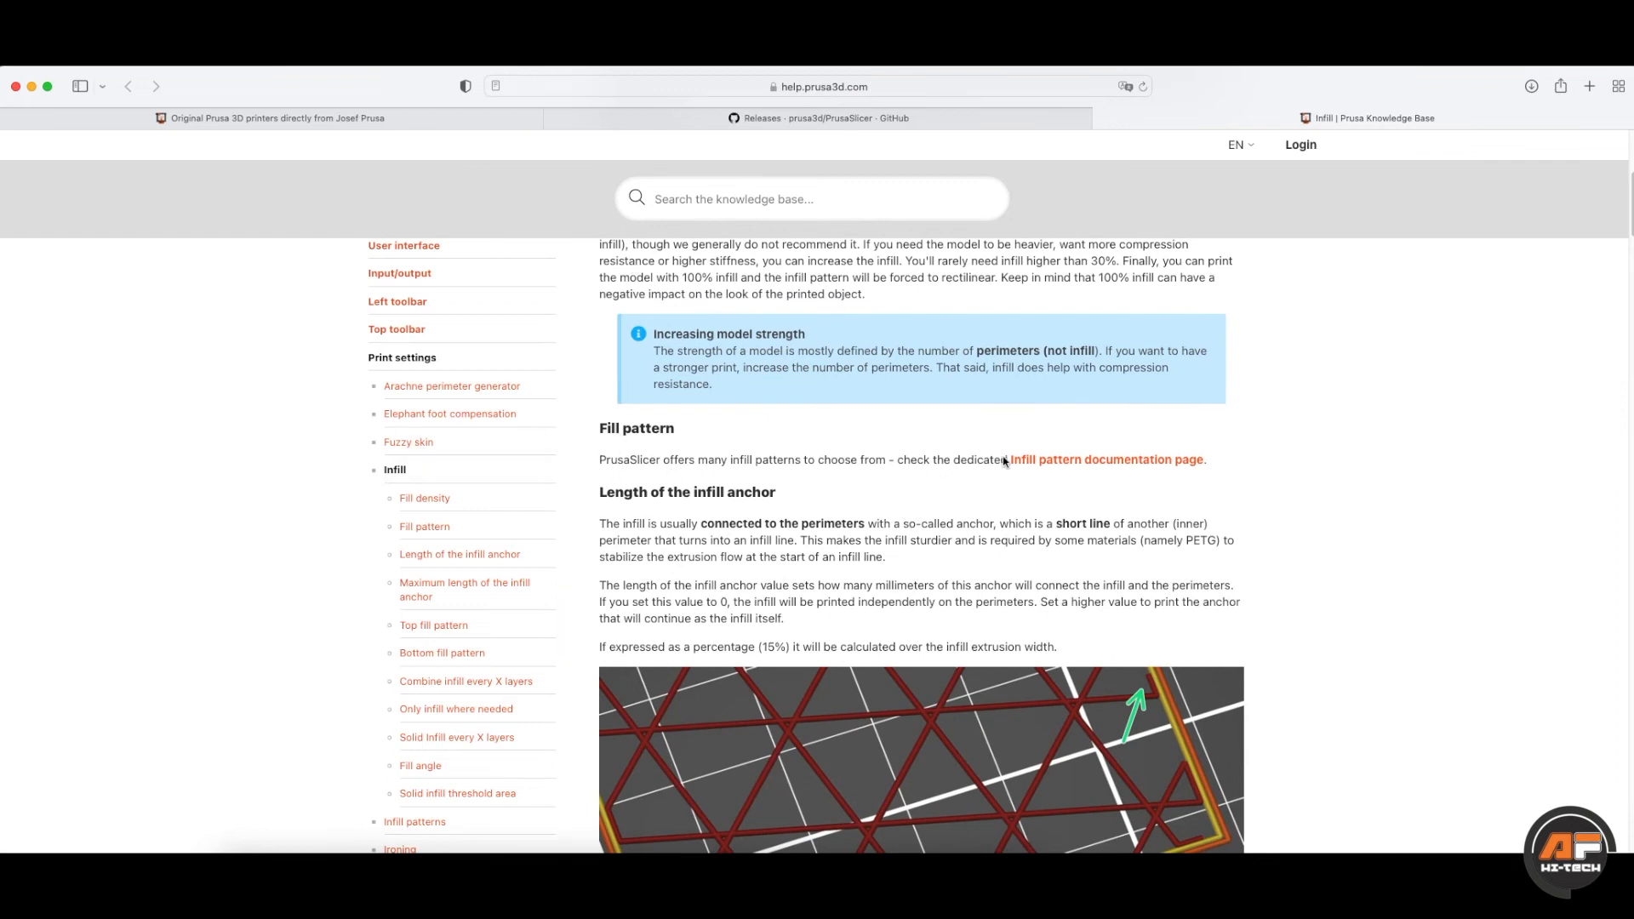
scroll(718, 522, "up", 3)
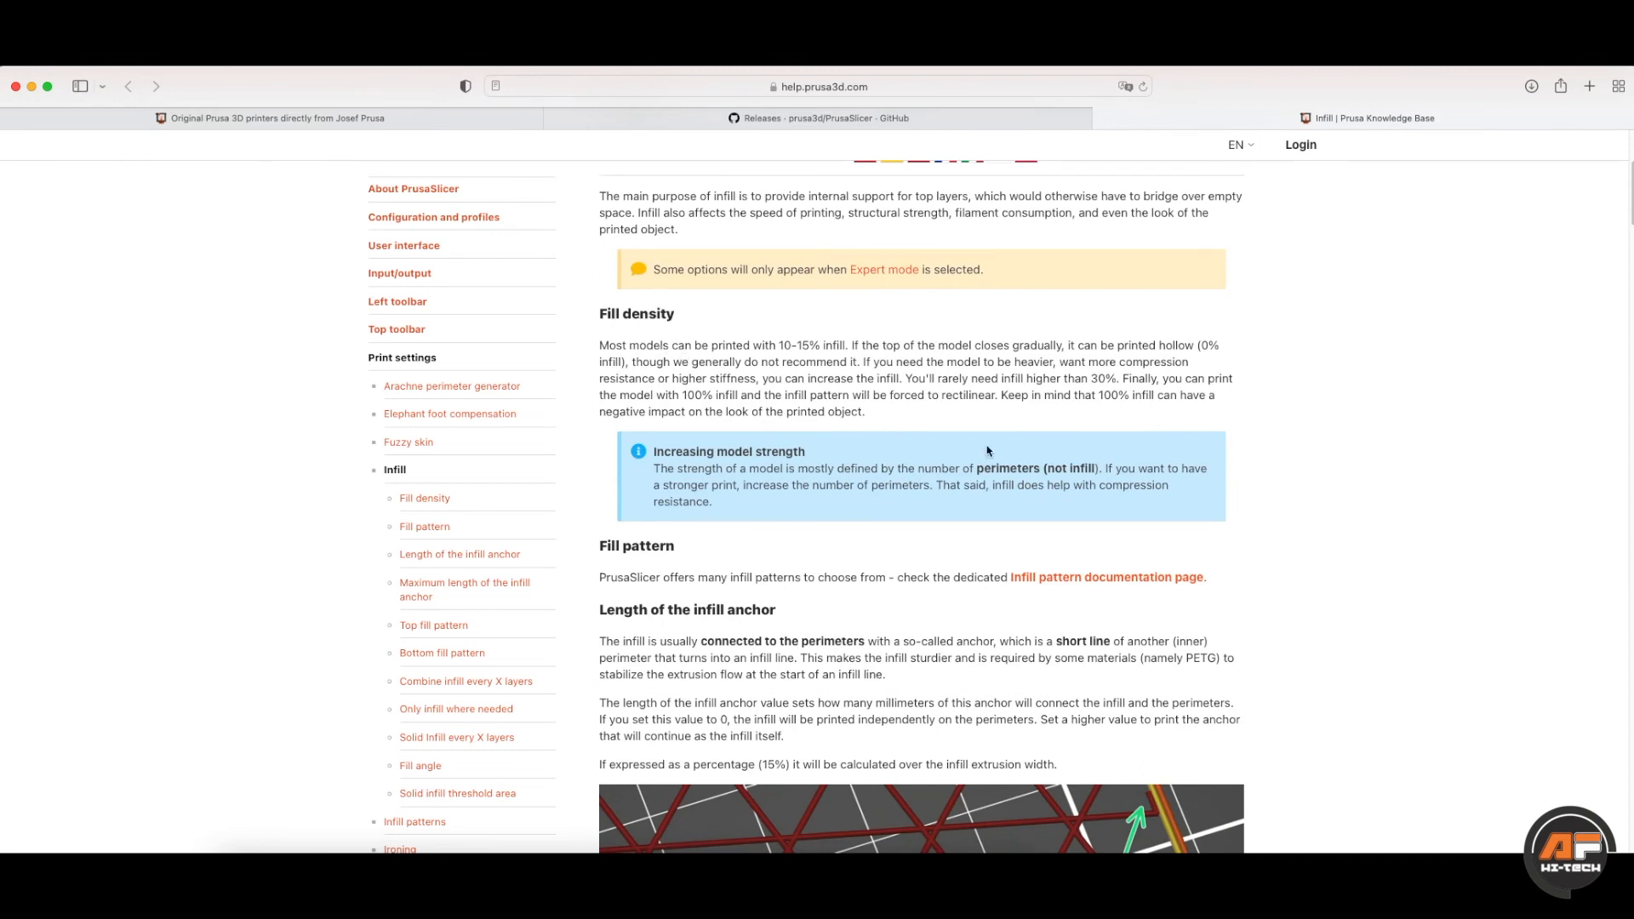
right_click(900, 416)
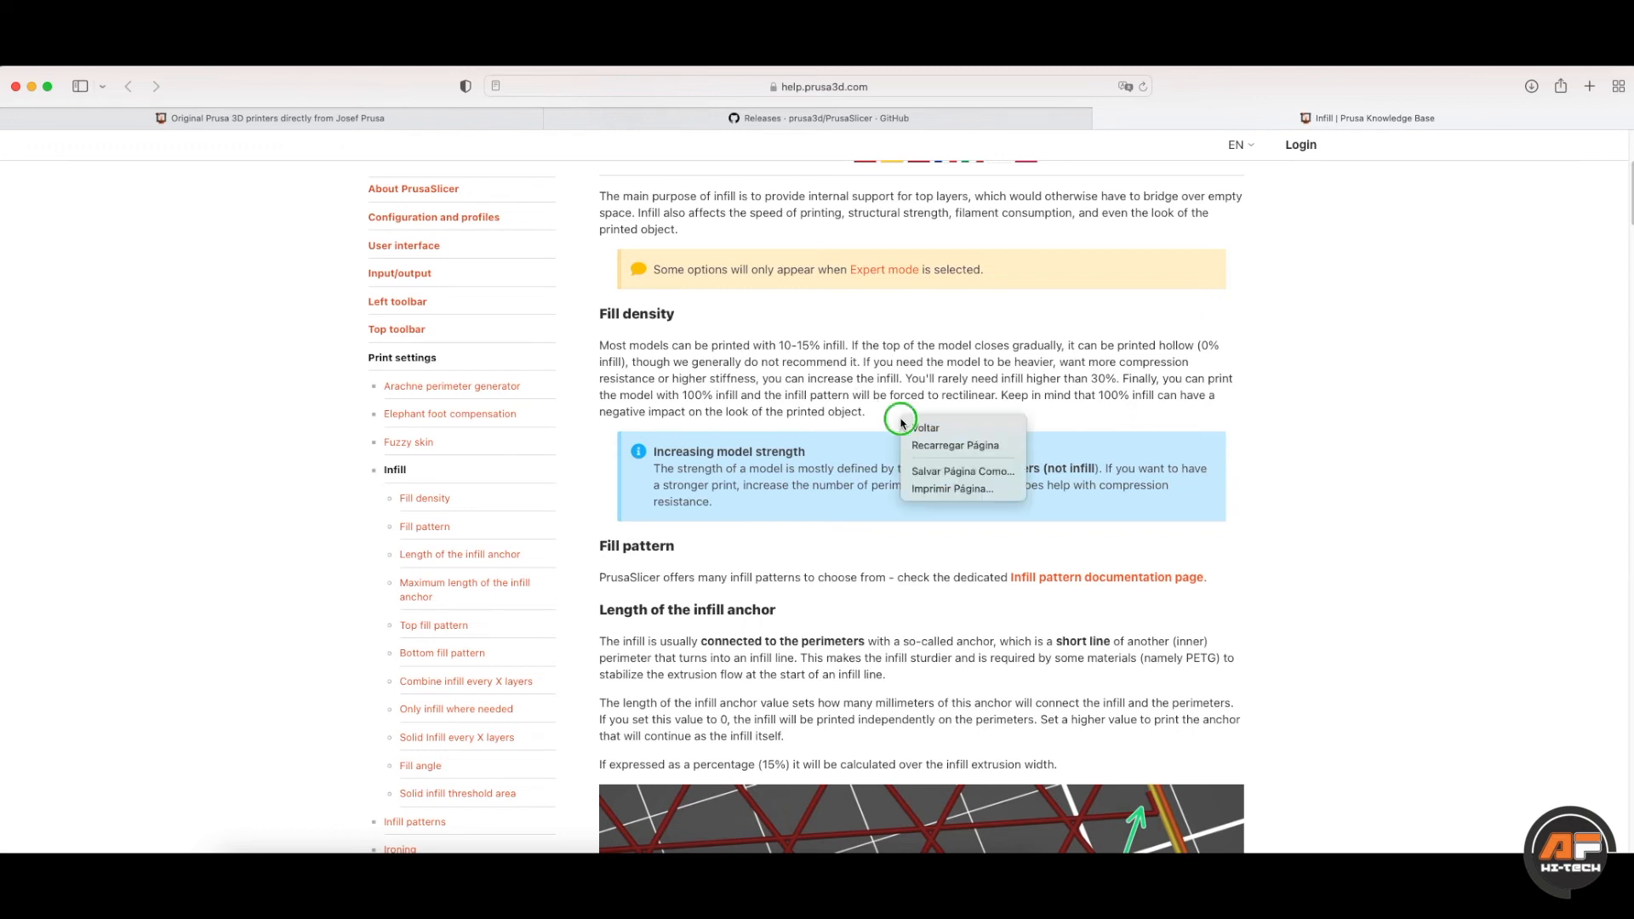
left_click(877, 415)
- Translate the Fill density paragraph into Portuguese, read it, then minimize Safari
left_click_drag(599, 314, 903, 409)
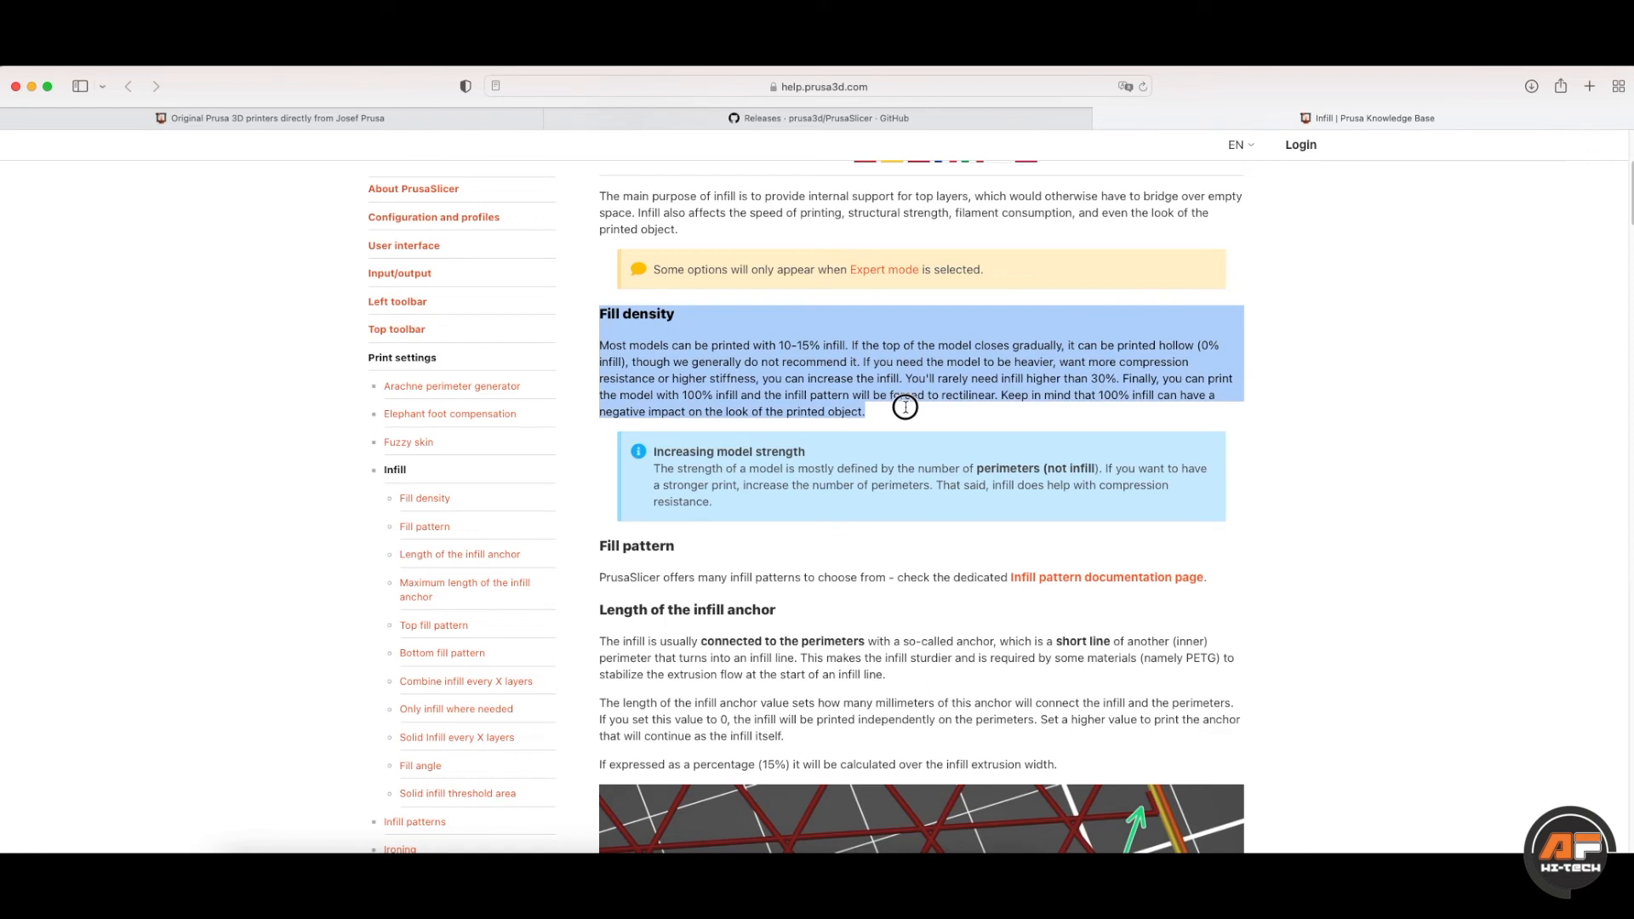
right_click(859, 367)
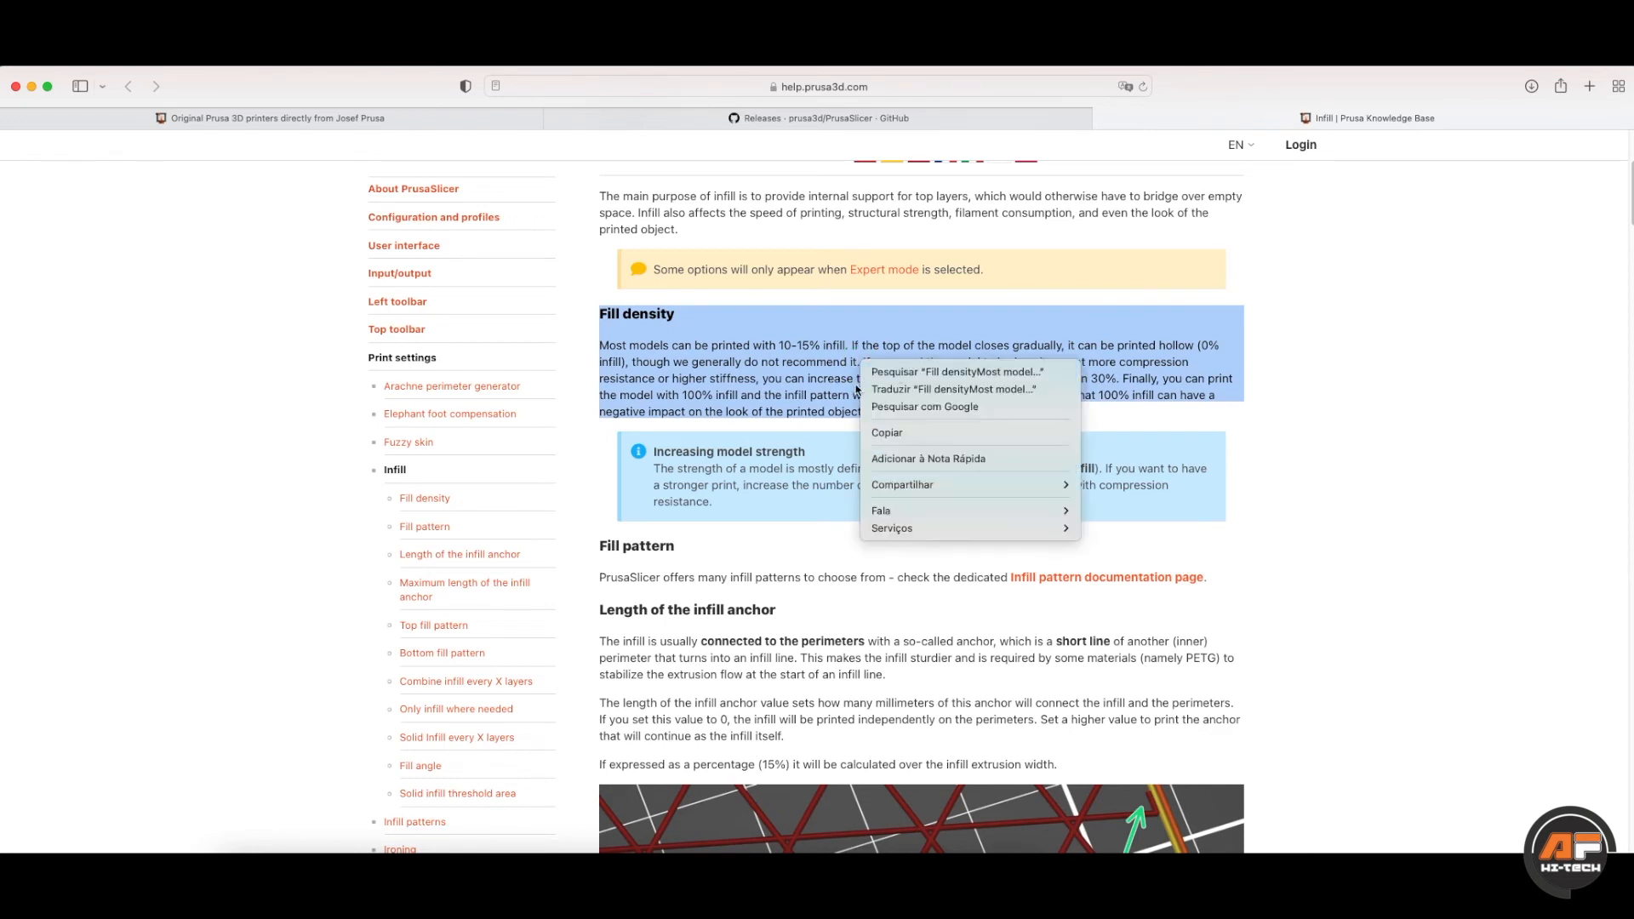
left_click(886, 388)
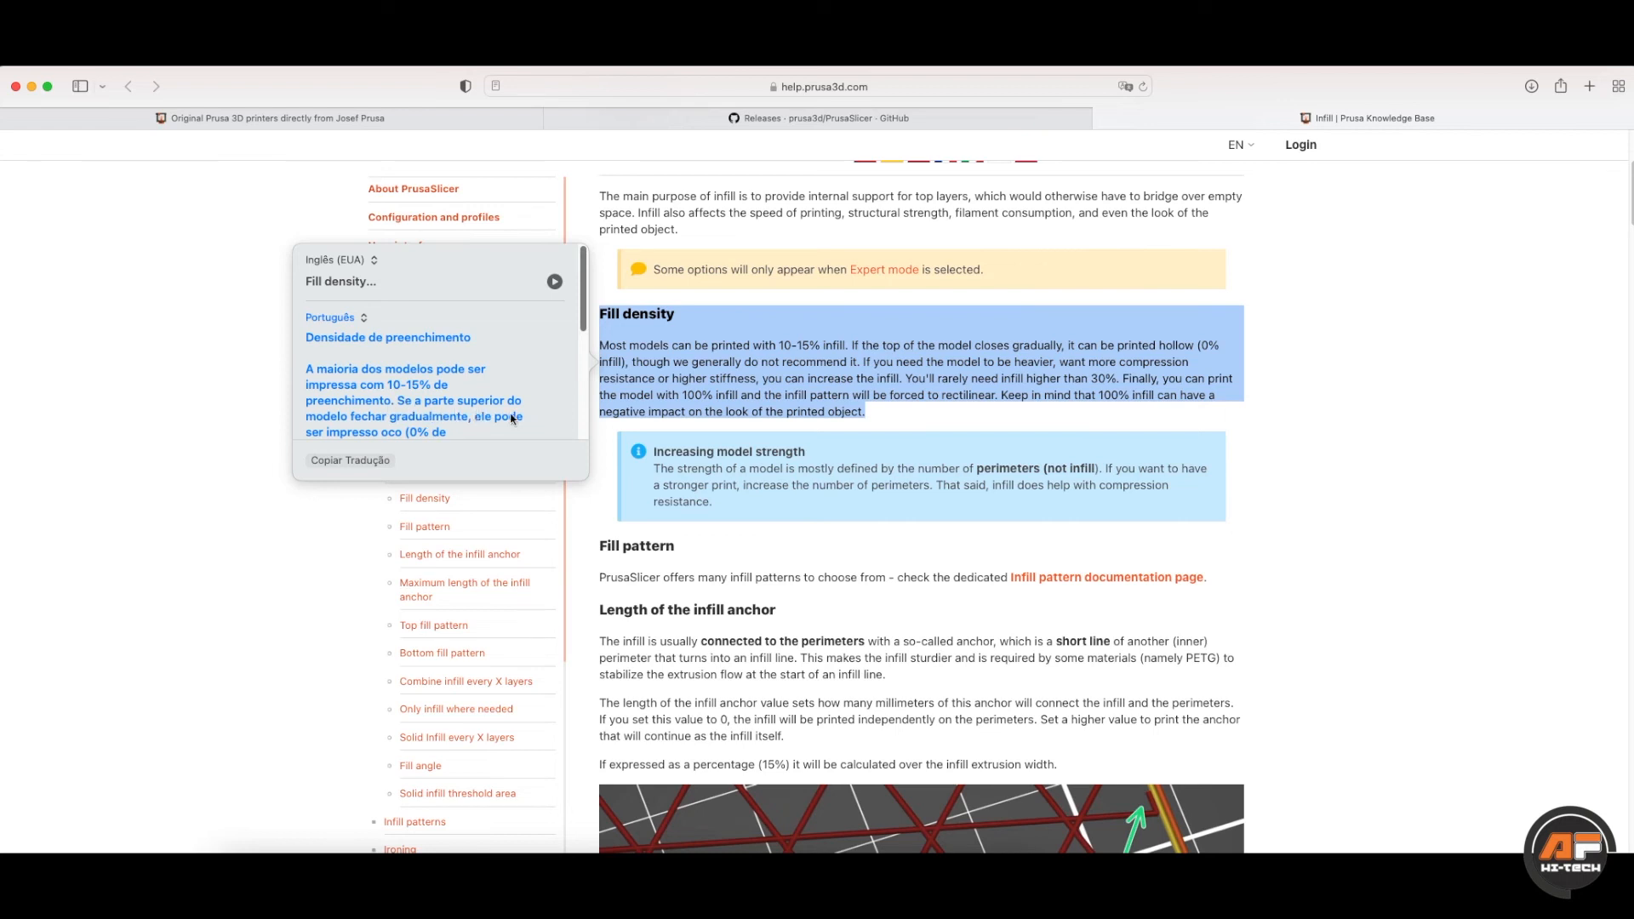
scroll(503, 399, "down", 1)
scroll(503, 405, "down", 2)
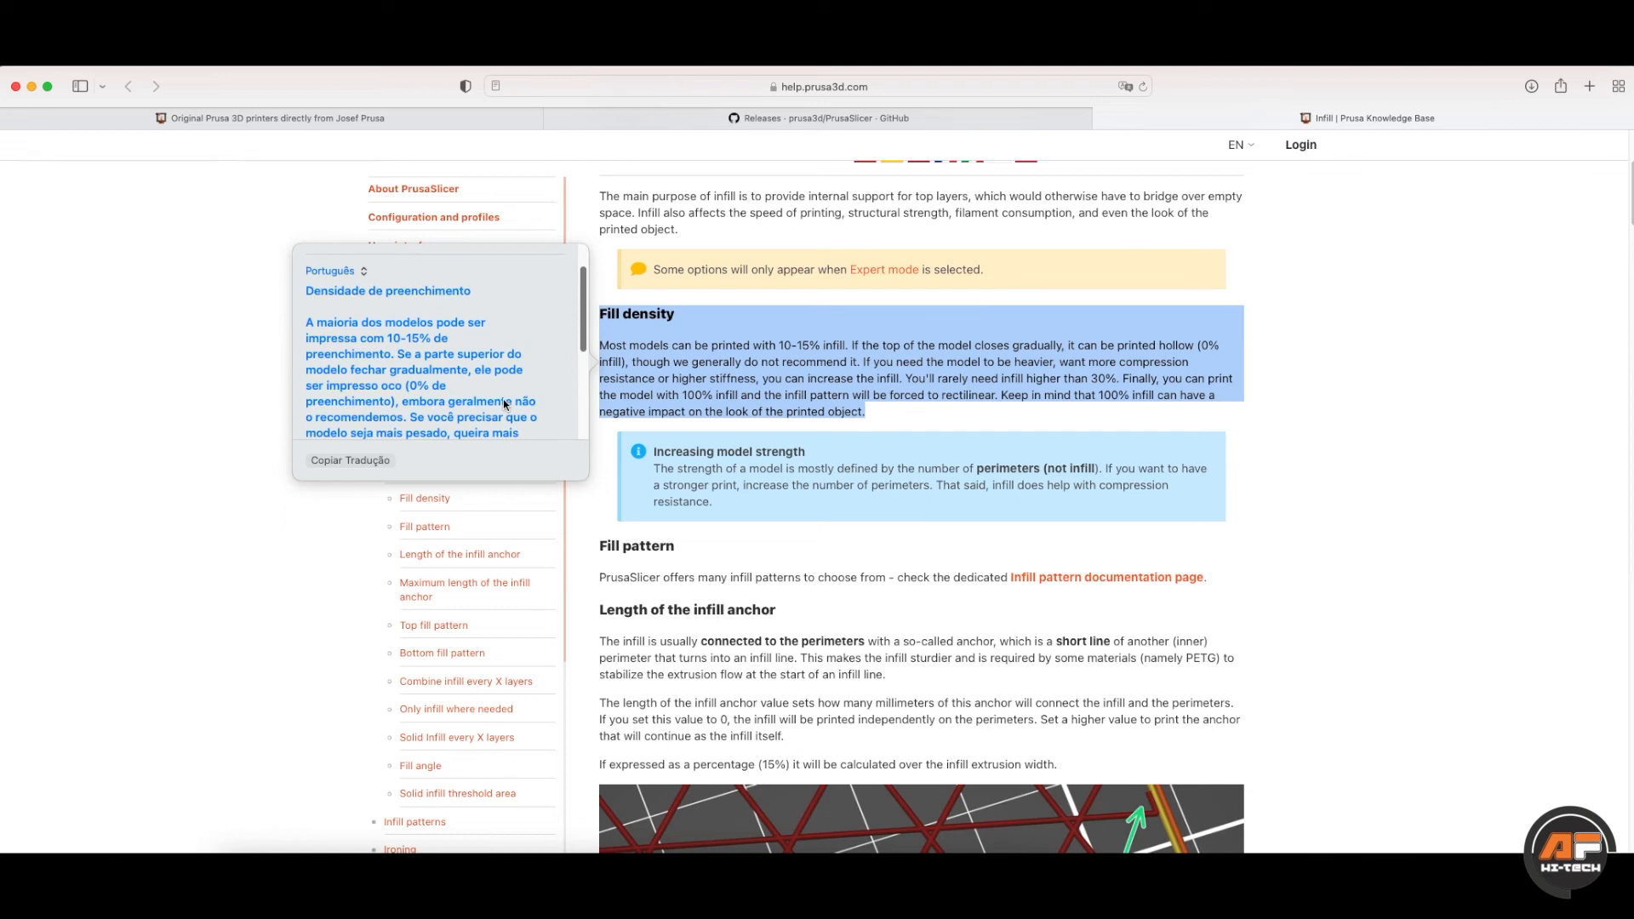
left_click(696, 427)
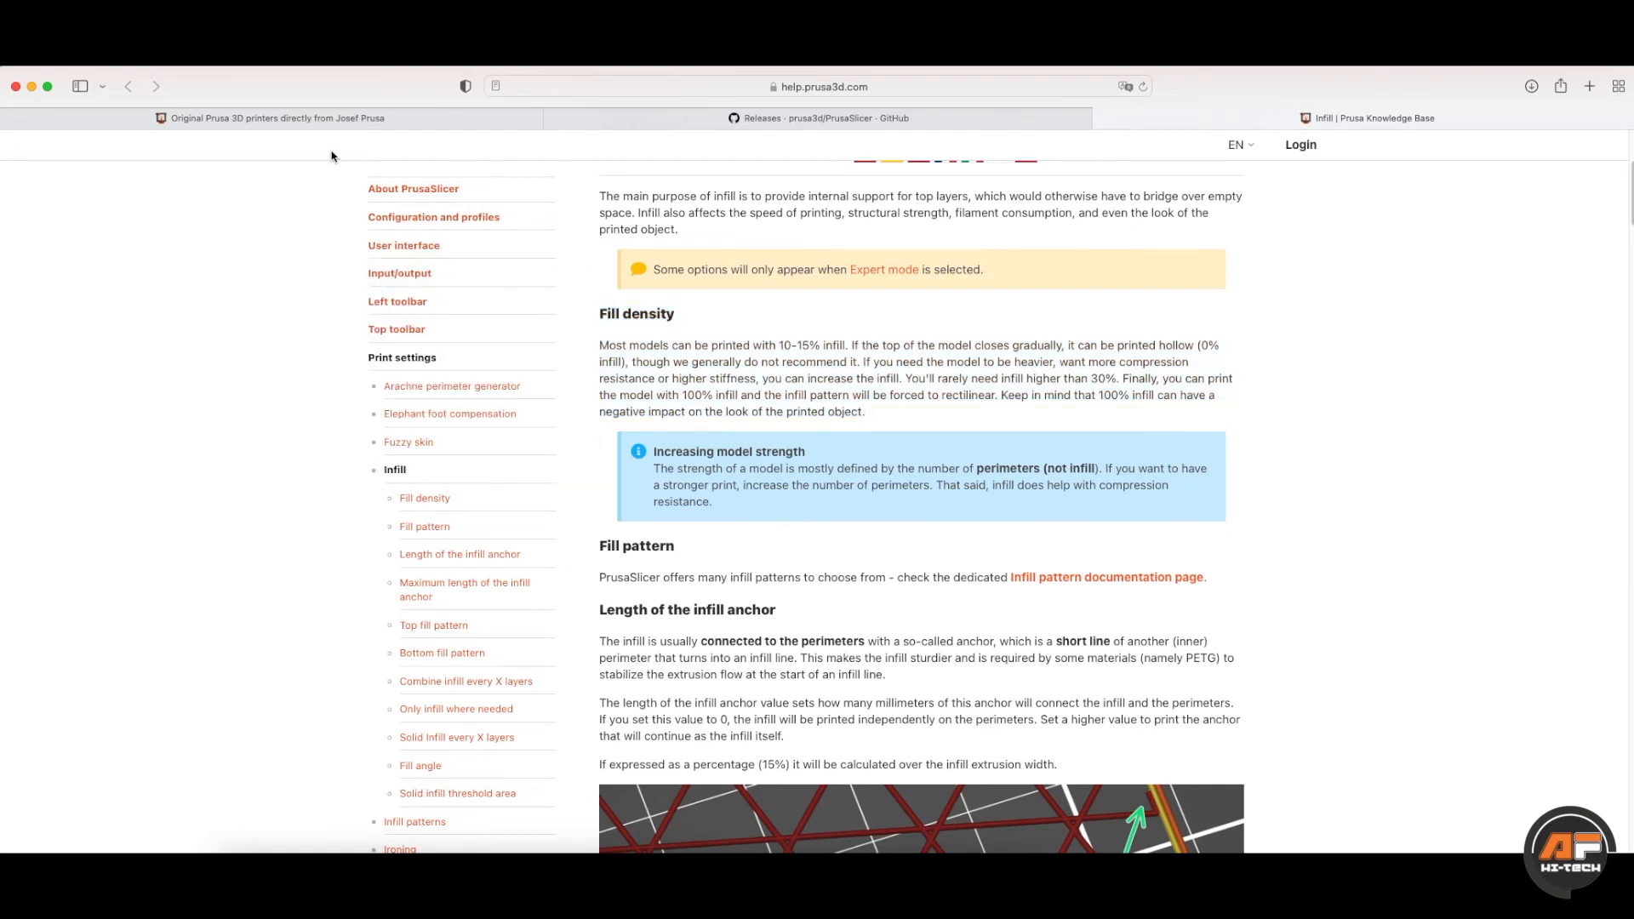
left_click(32, 86)
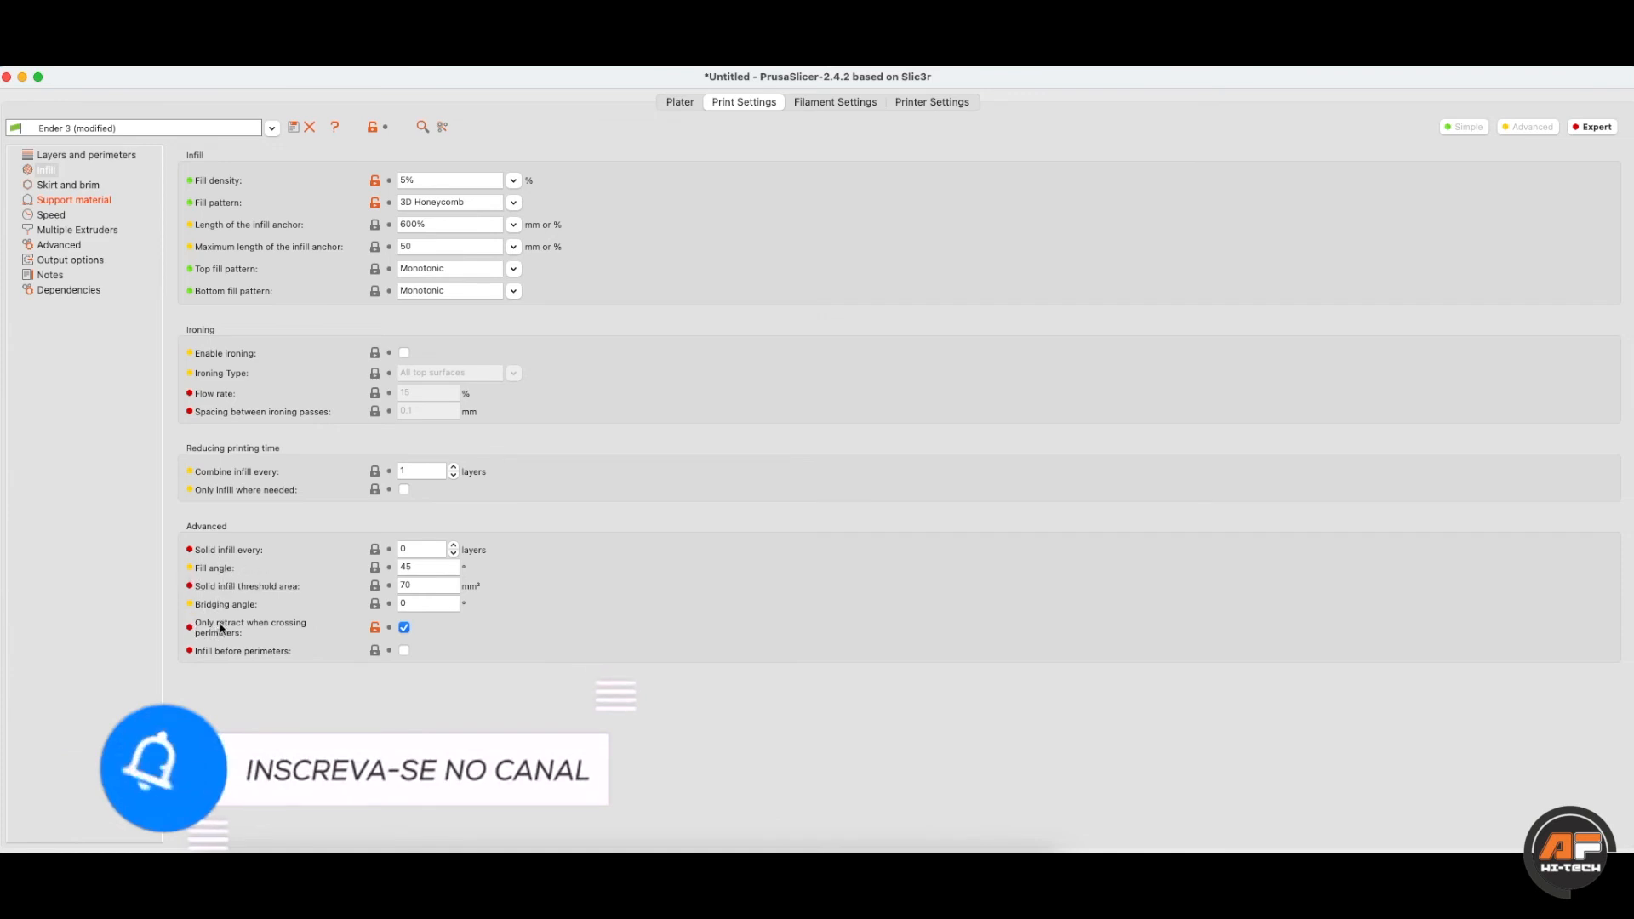
- Switch PrusaSlicer to Simple mode so Infill lists only density, pattern and top/bottom patterns
left_click(1481, 129)
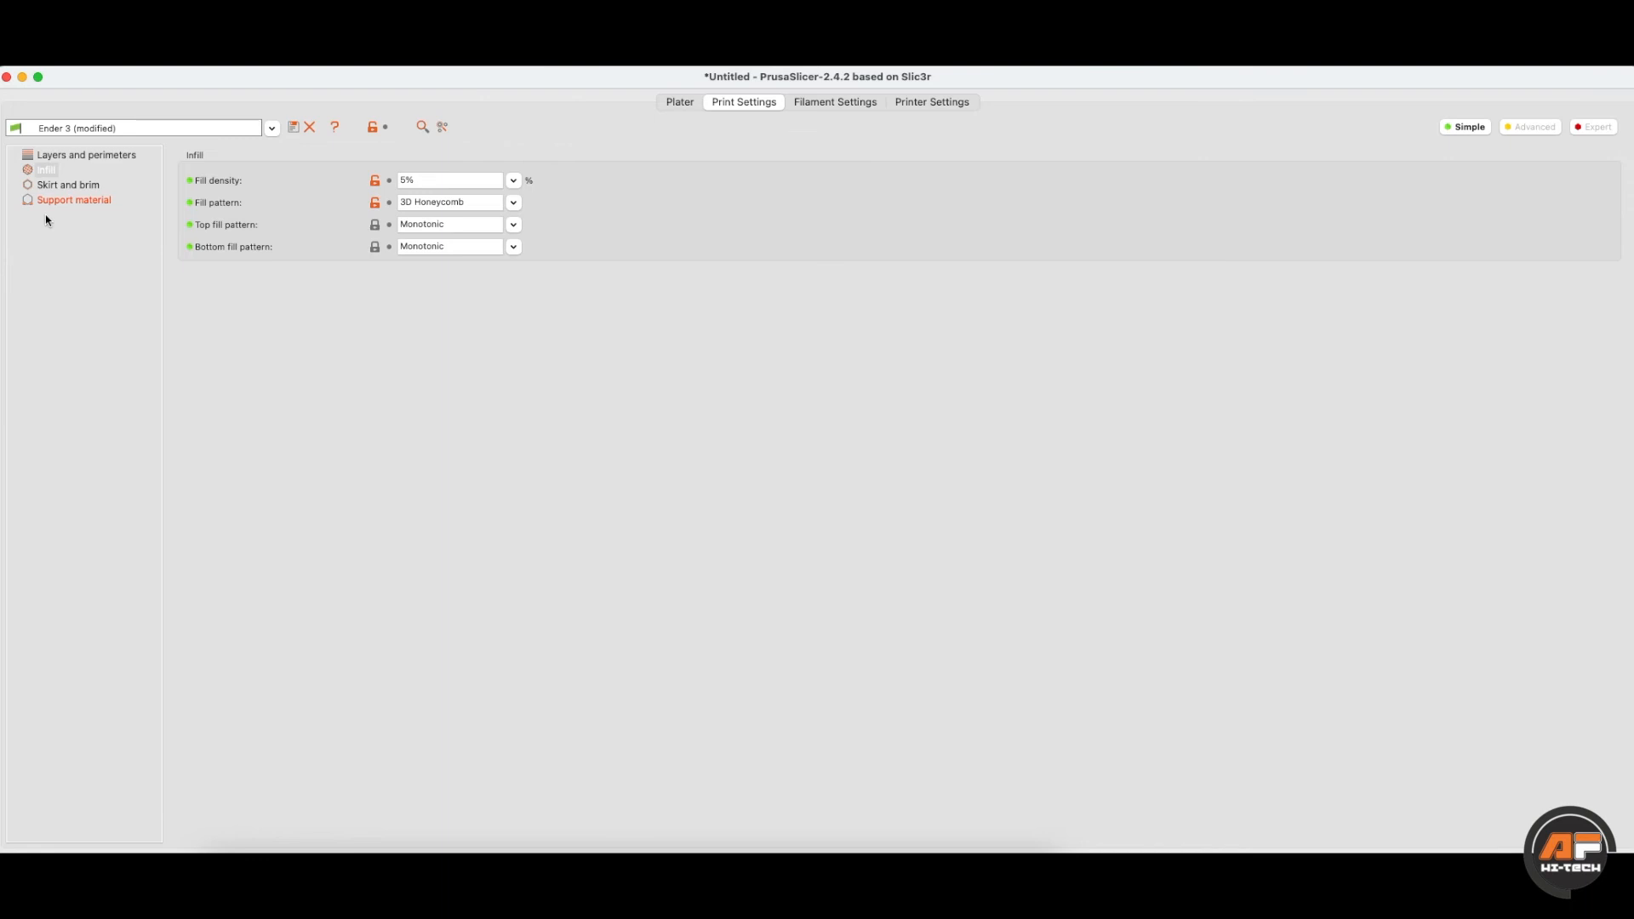
- Cycle through Advanced, Expert, Simple and Advanced modes, ending in Expert, then view Skirt and brim
left_click(1536, 129)
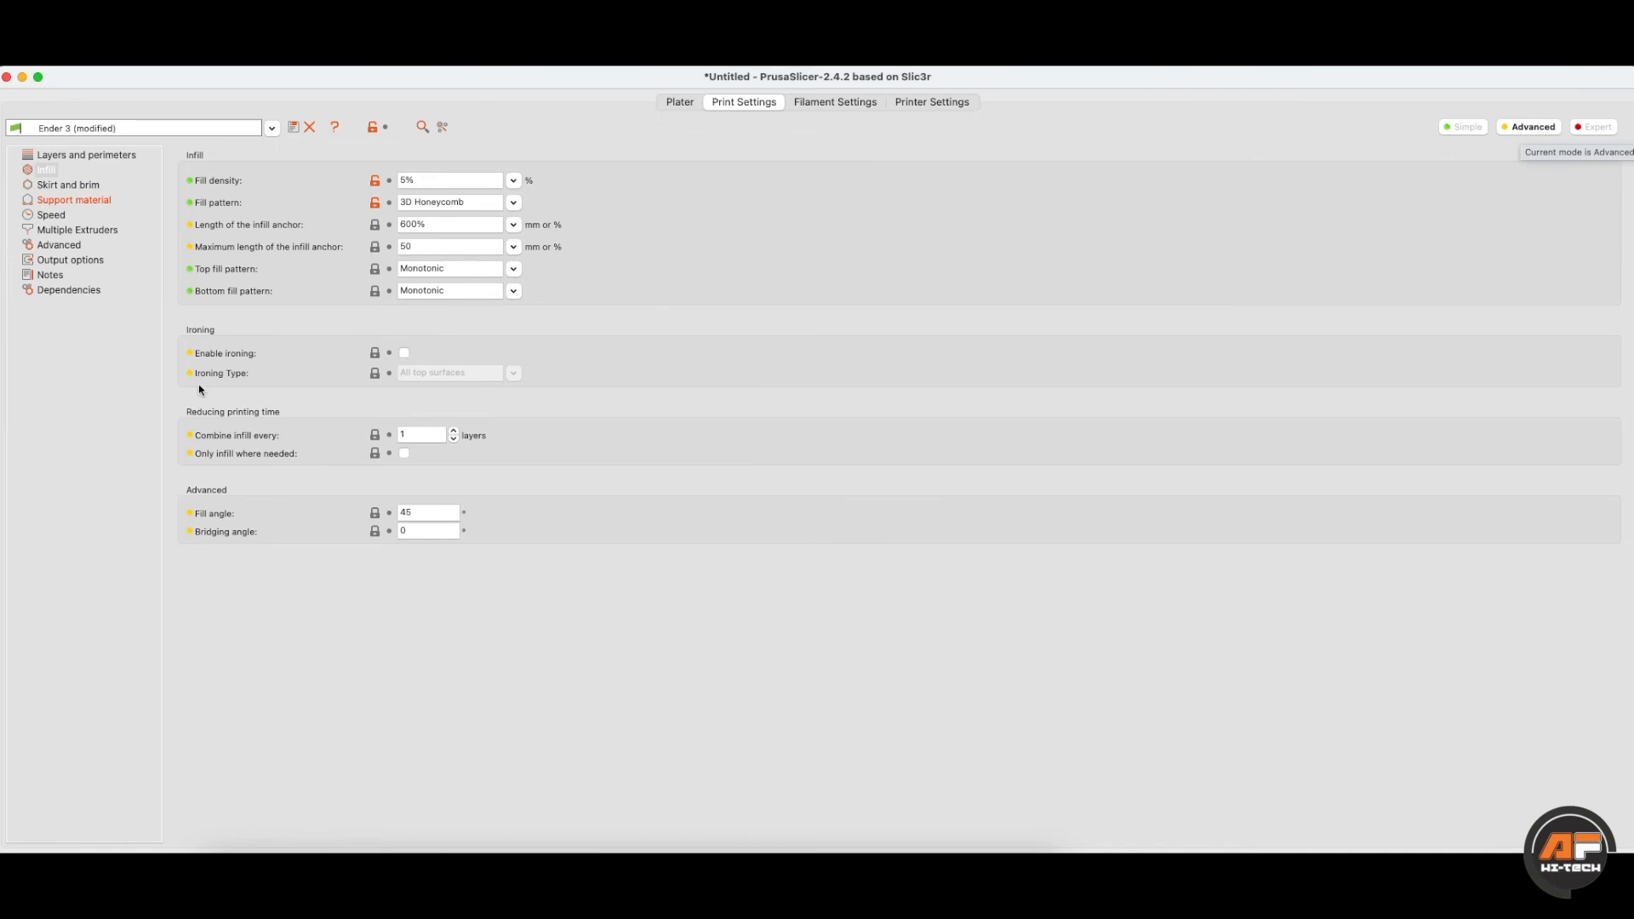
left_click(1585, 129)
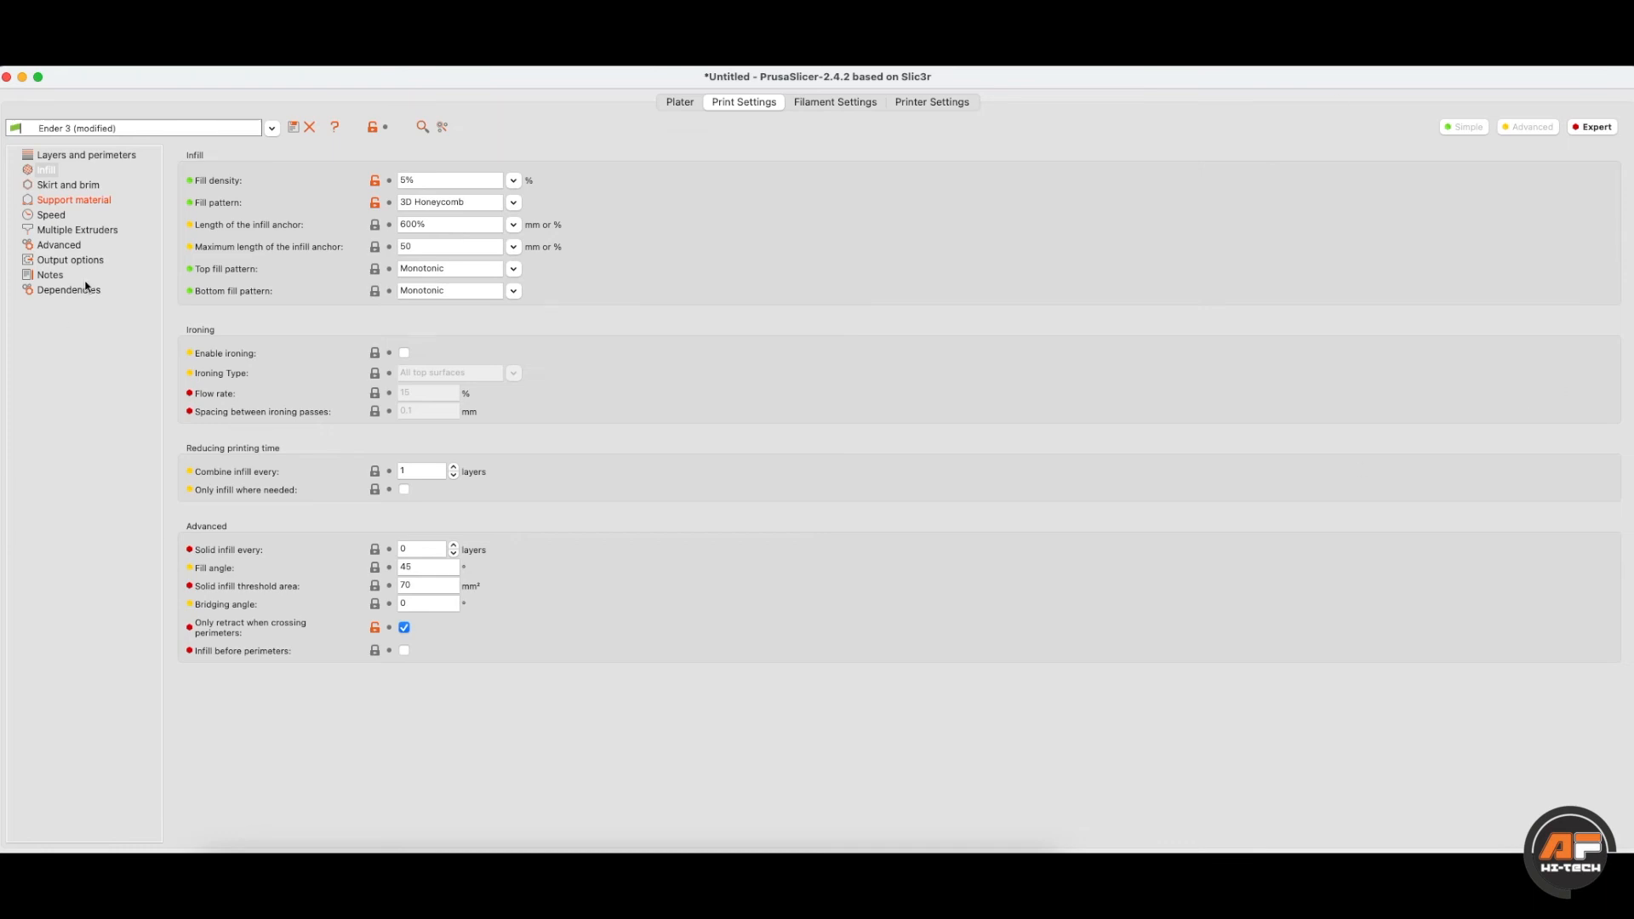
left_click(1465, 126)
left_click(1536, 126)
left_click(1591, 126)
left_click(72, 191)
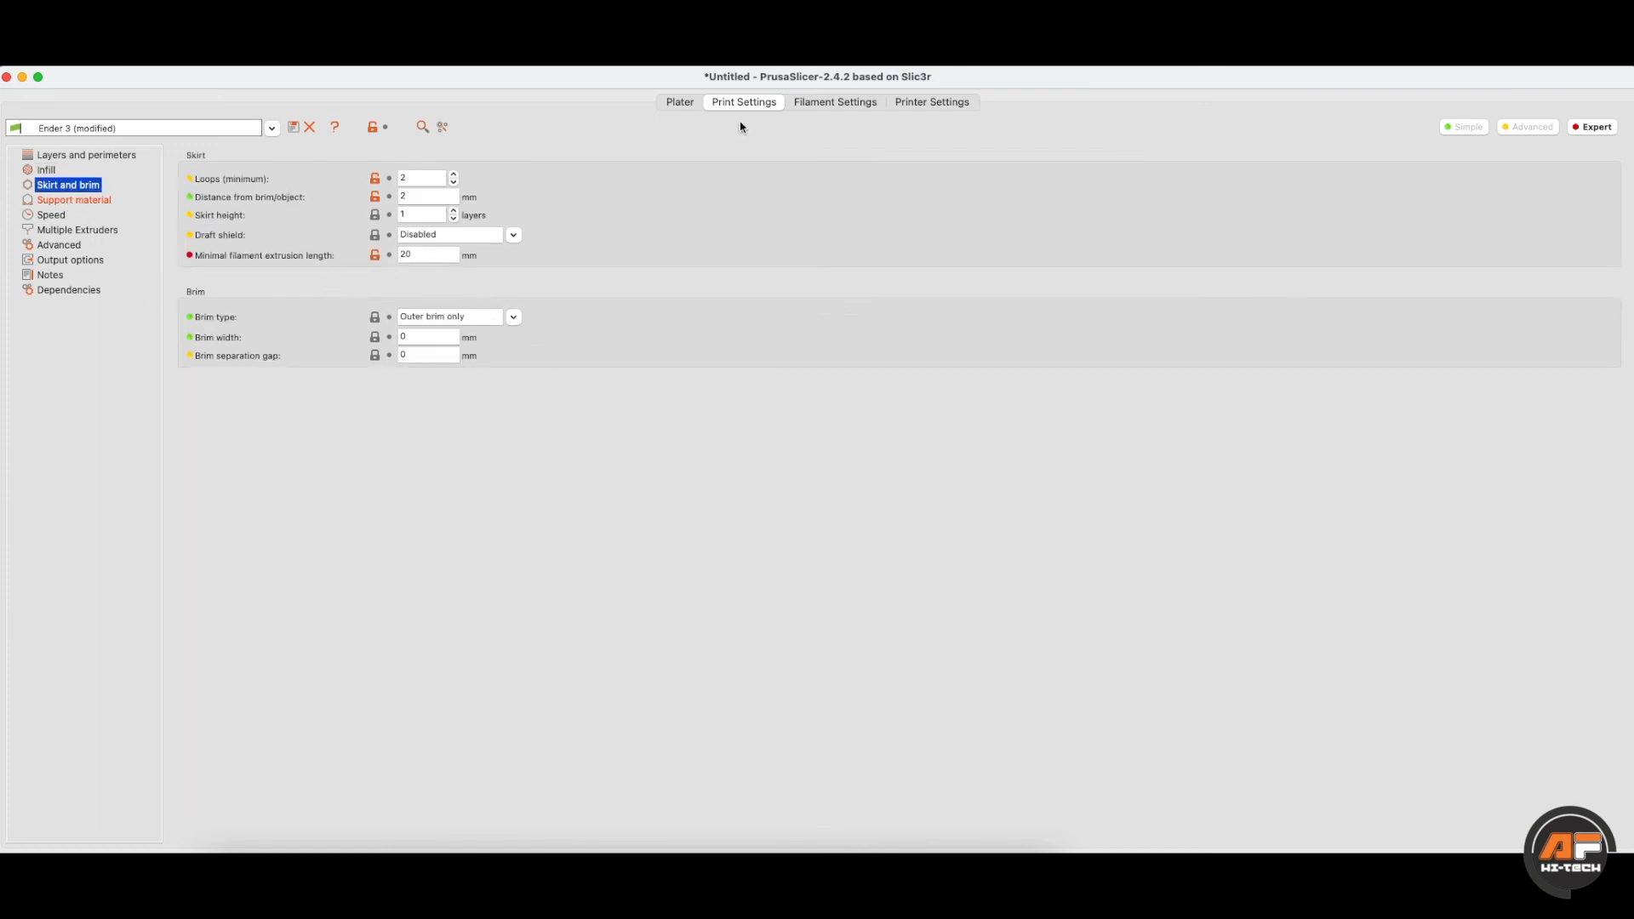
left_click(685, 103)
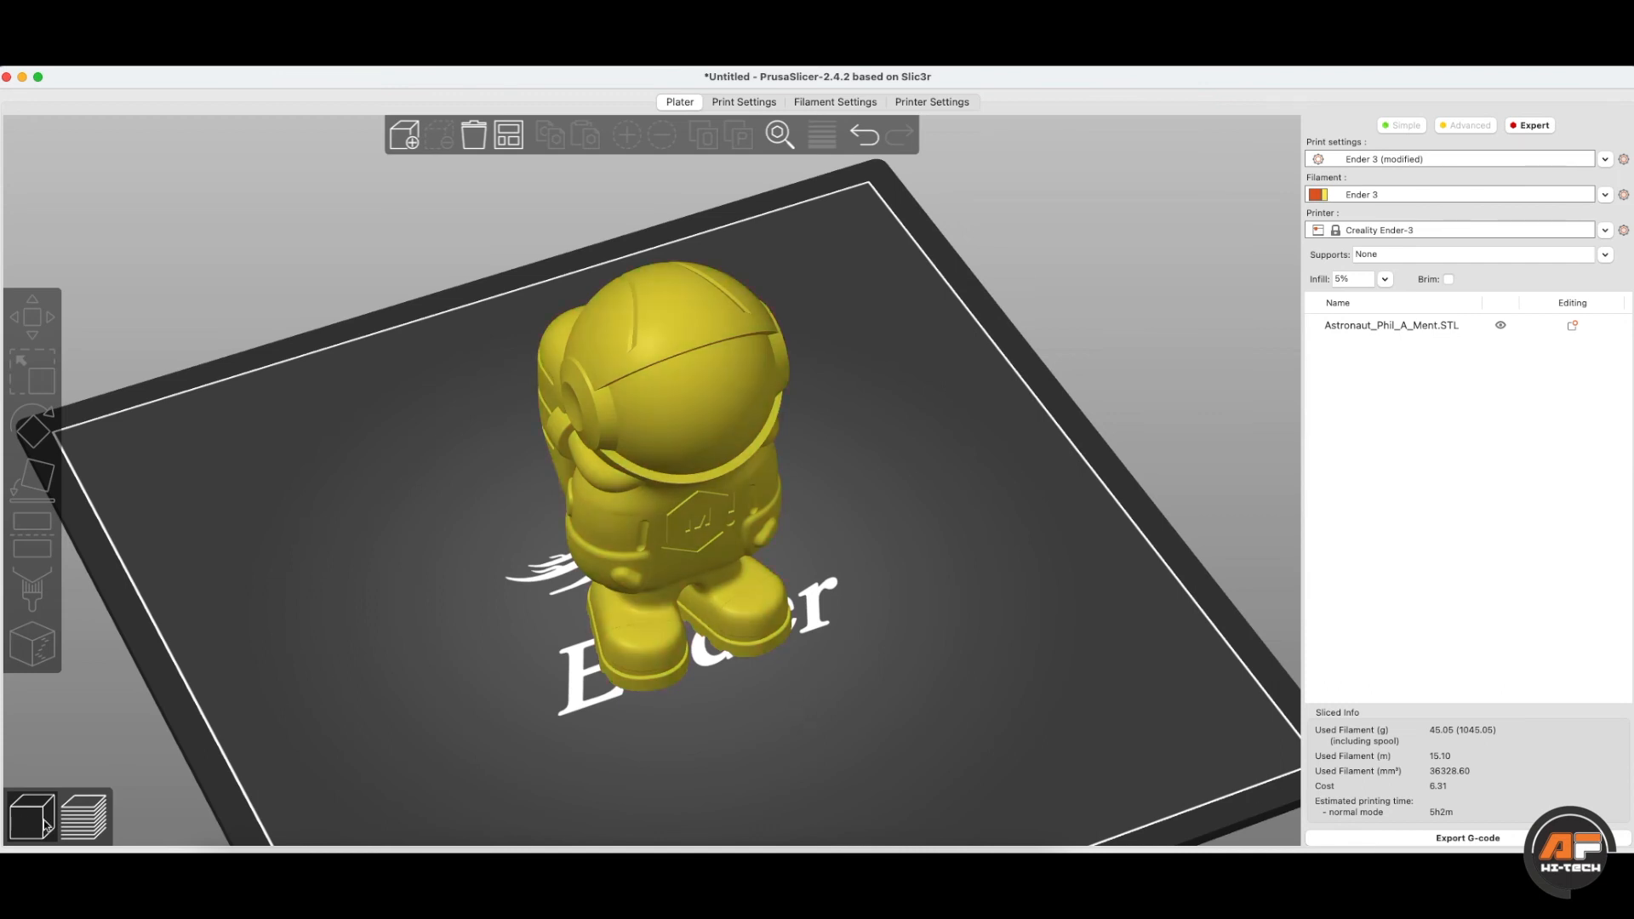
left_click(81, 813)
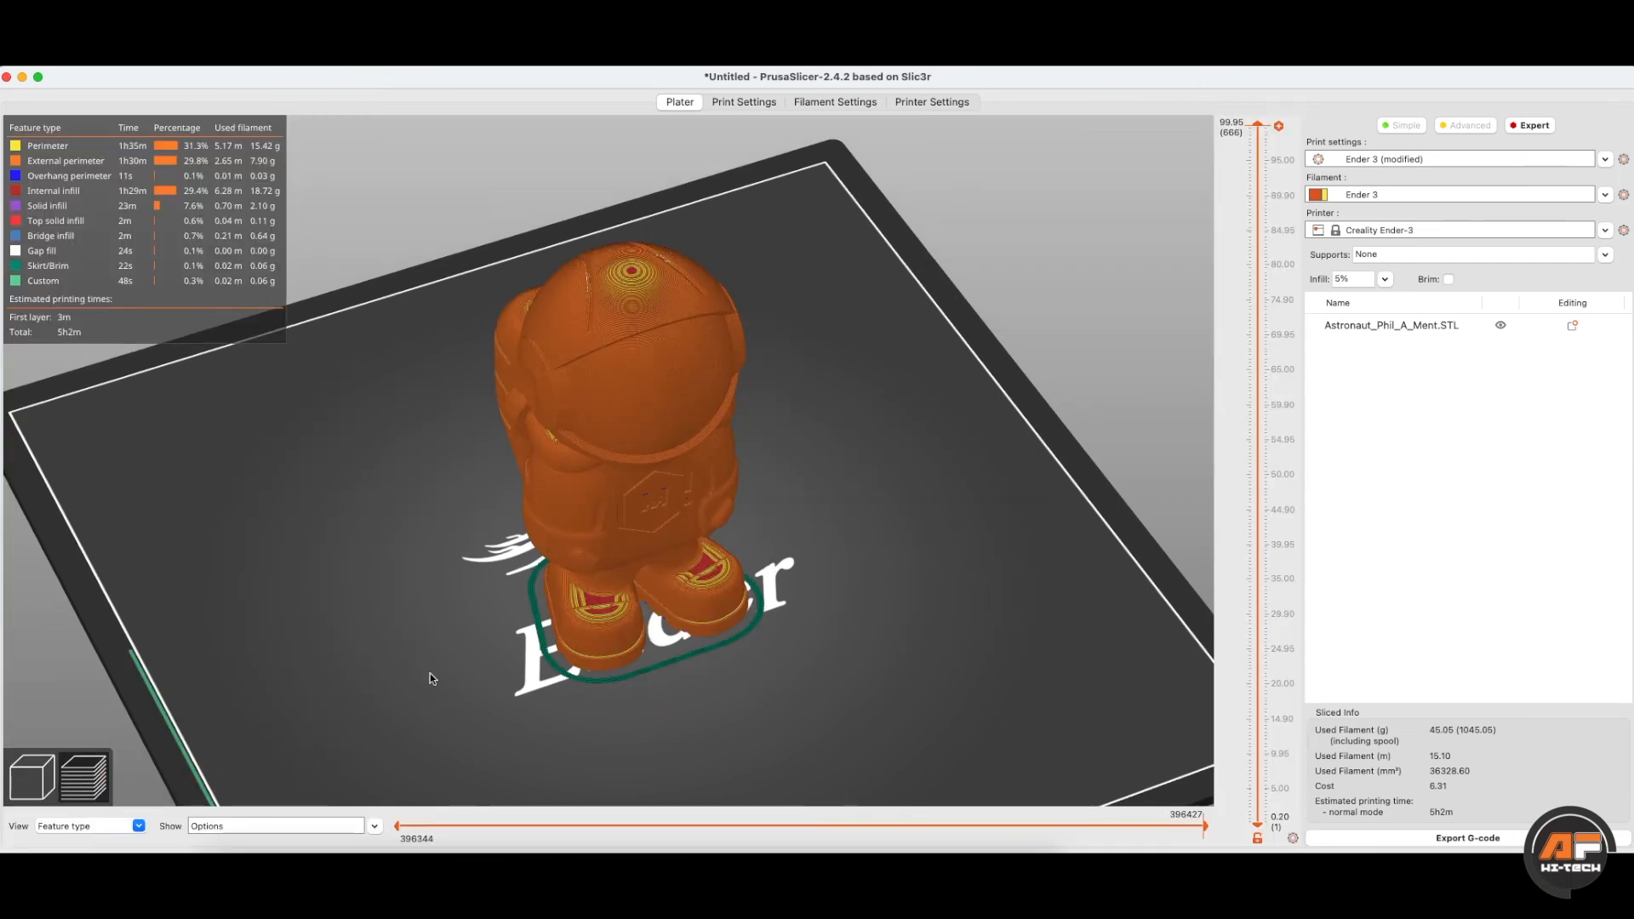
scroll(516, 658, "up", 10)
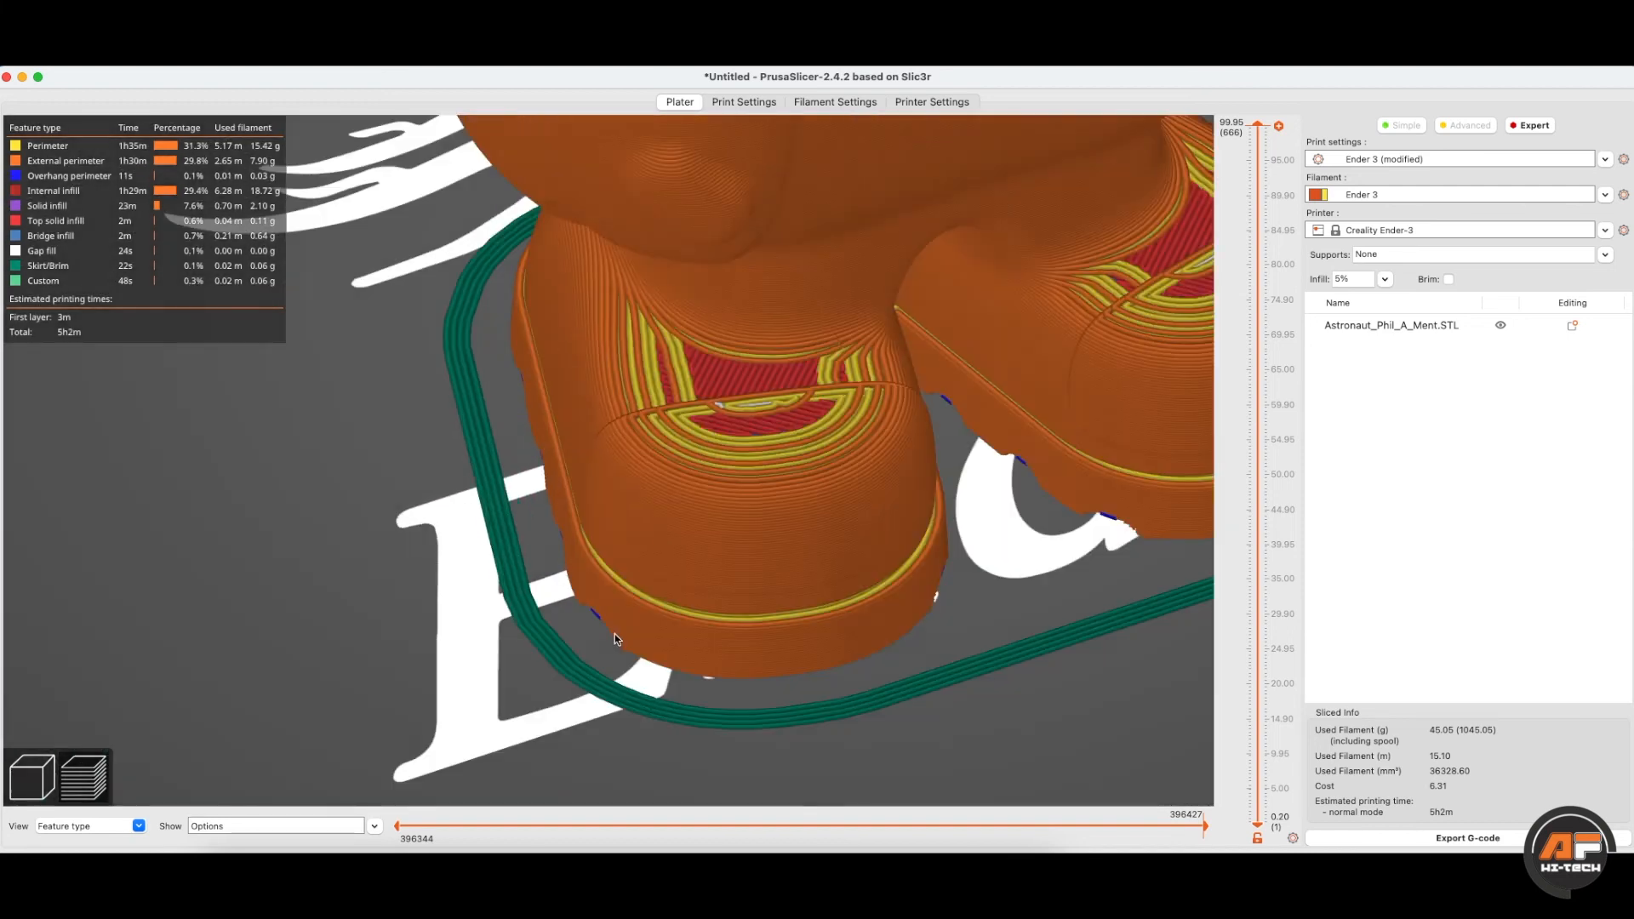
scroll(615, 633, "up", 5)
right_click_drag(532, 573, 521, 303)
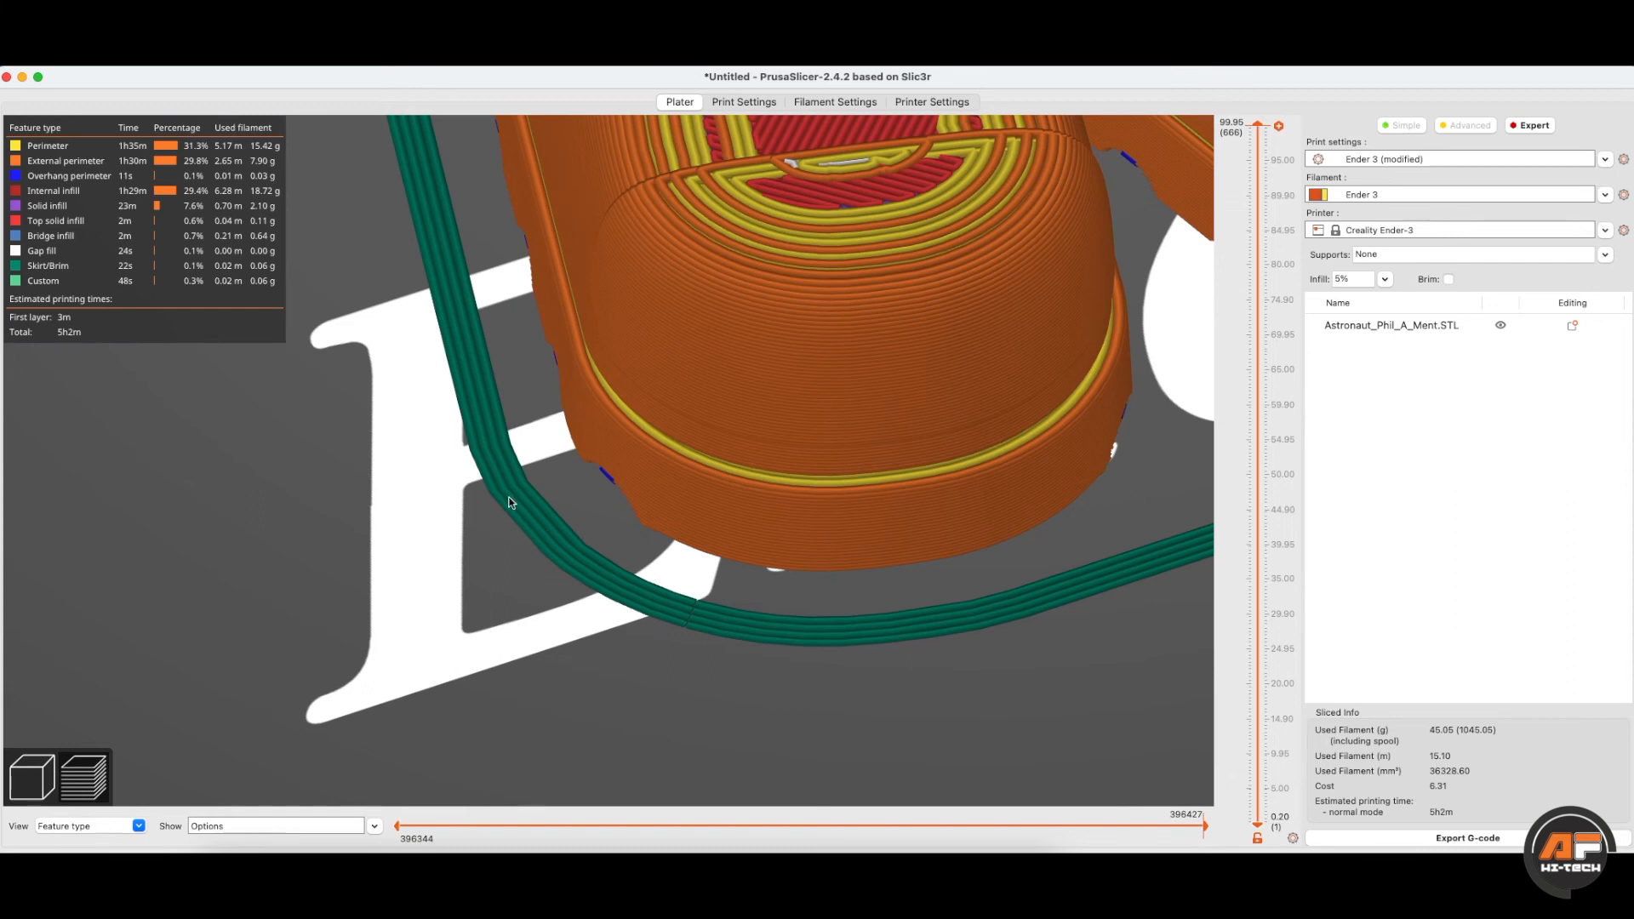
left_click_drag(488, 465, 495, 451)
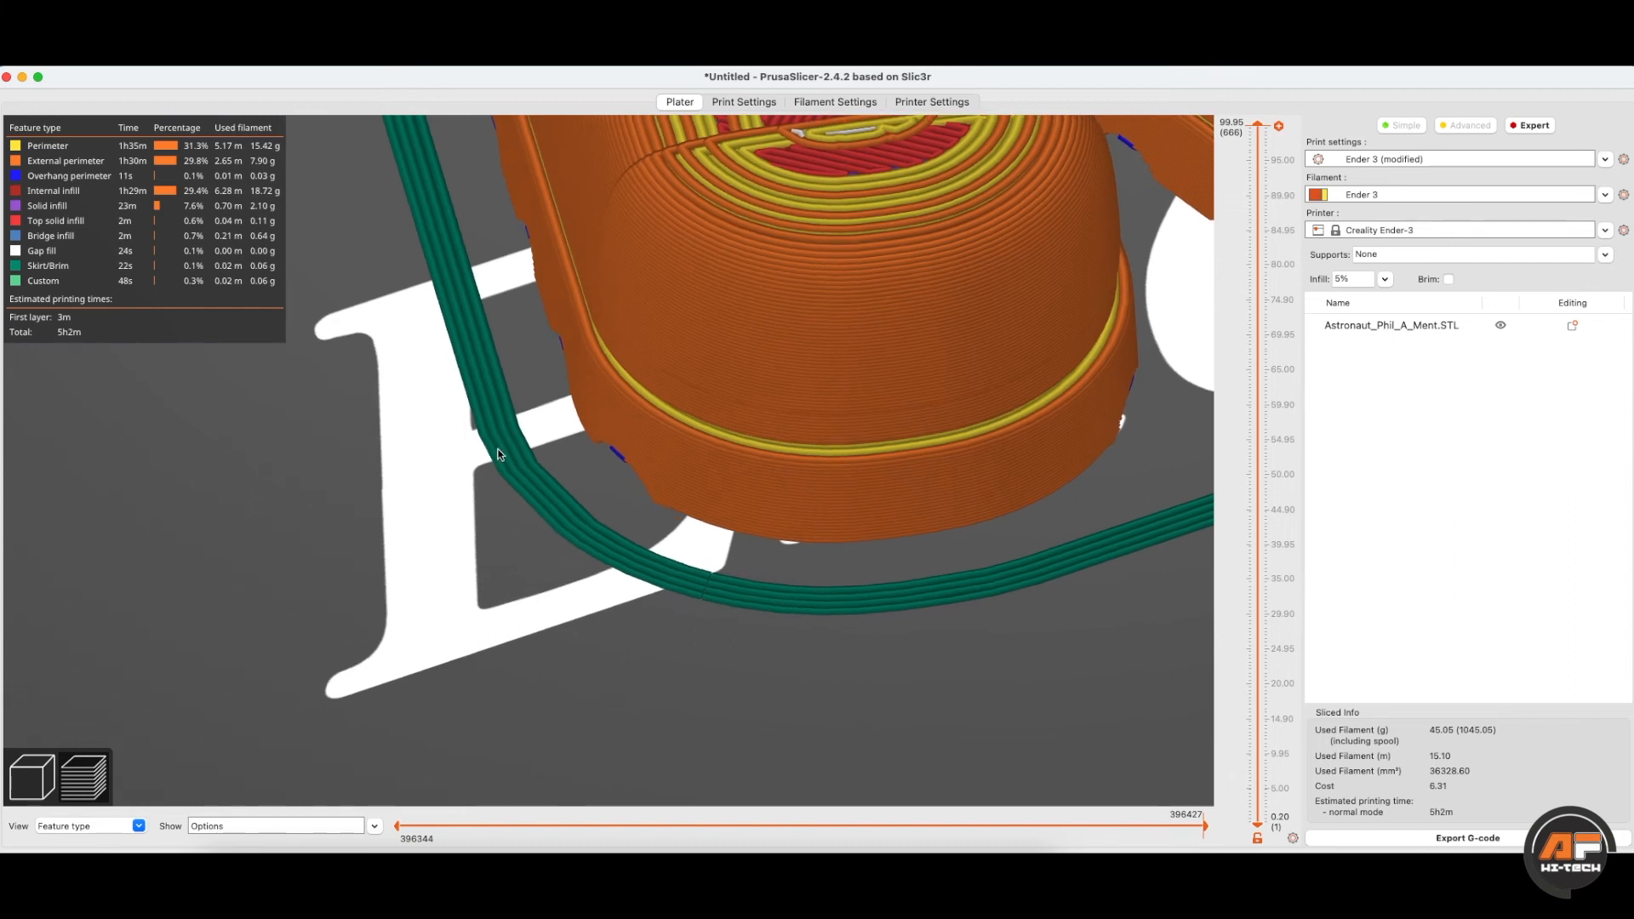
left_click(764, 105)
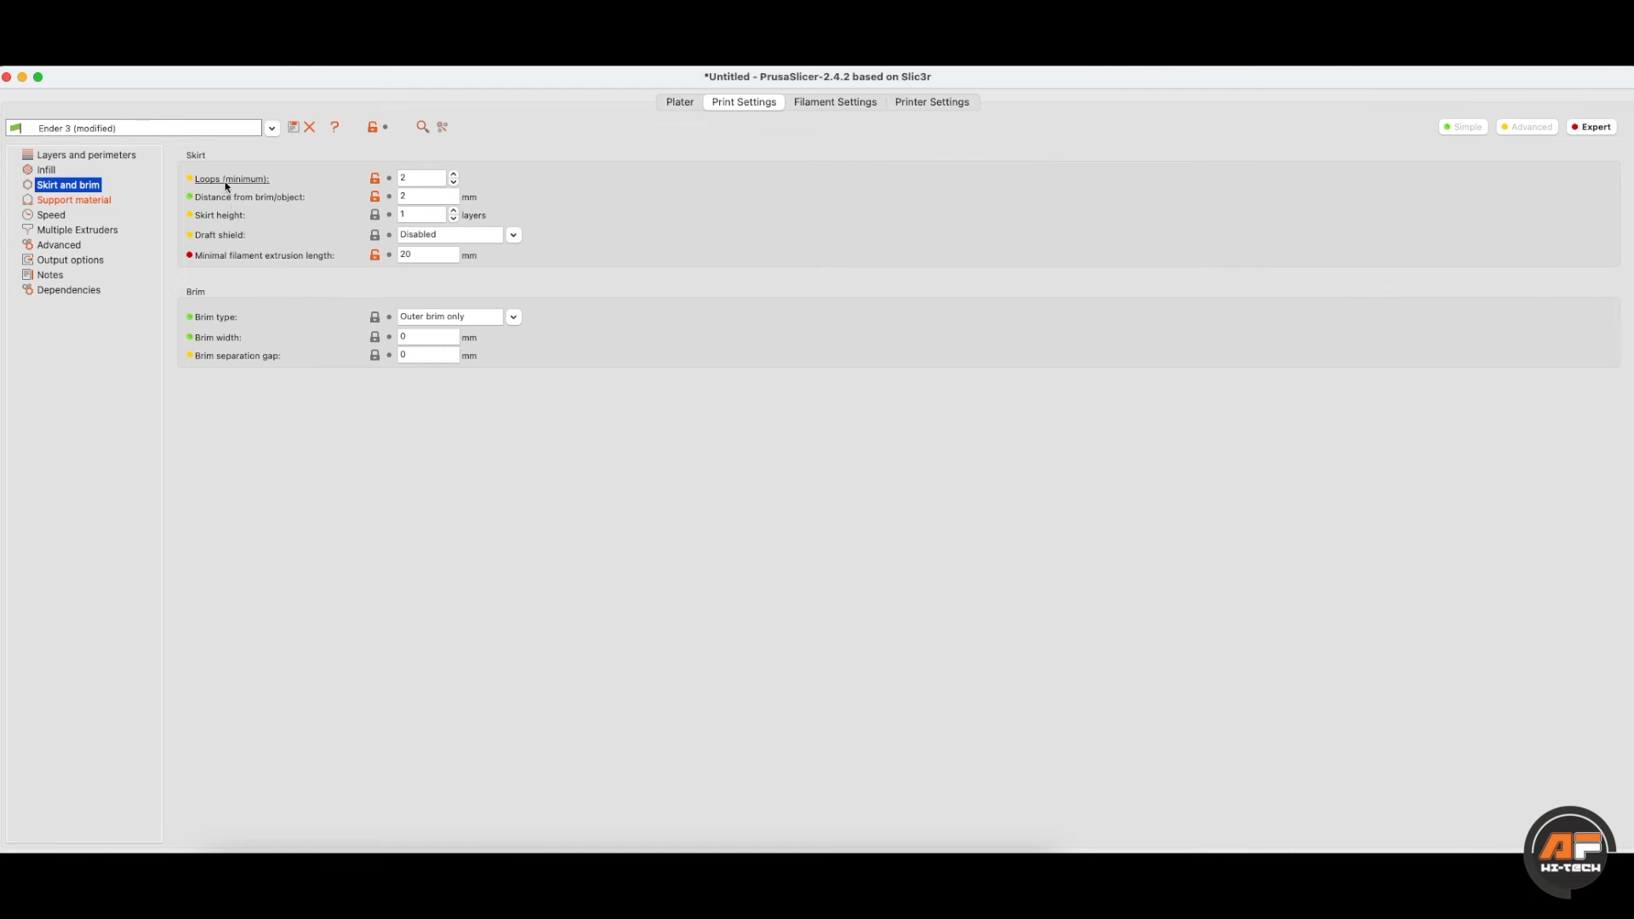
- Review the skirt loops, distance and height, and set minimal filament extrusion length to 10 mm
left_click(400, 177)
left_click(410, 199)
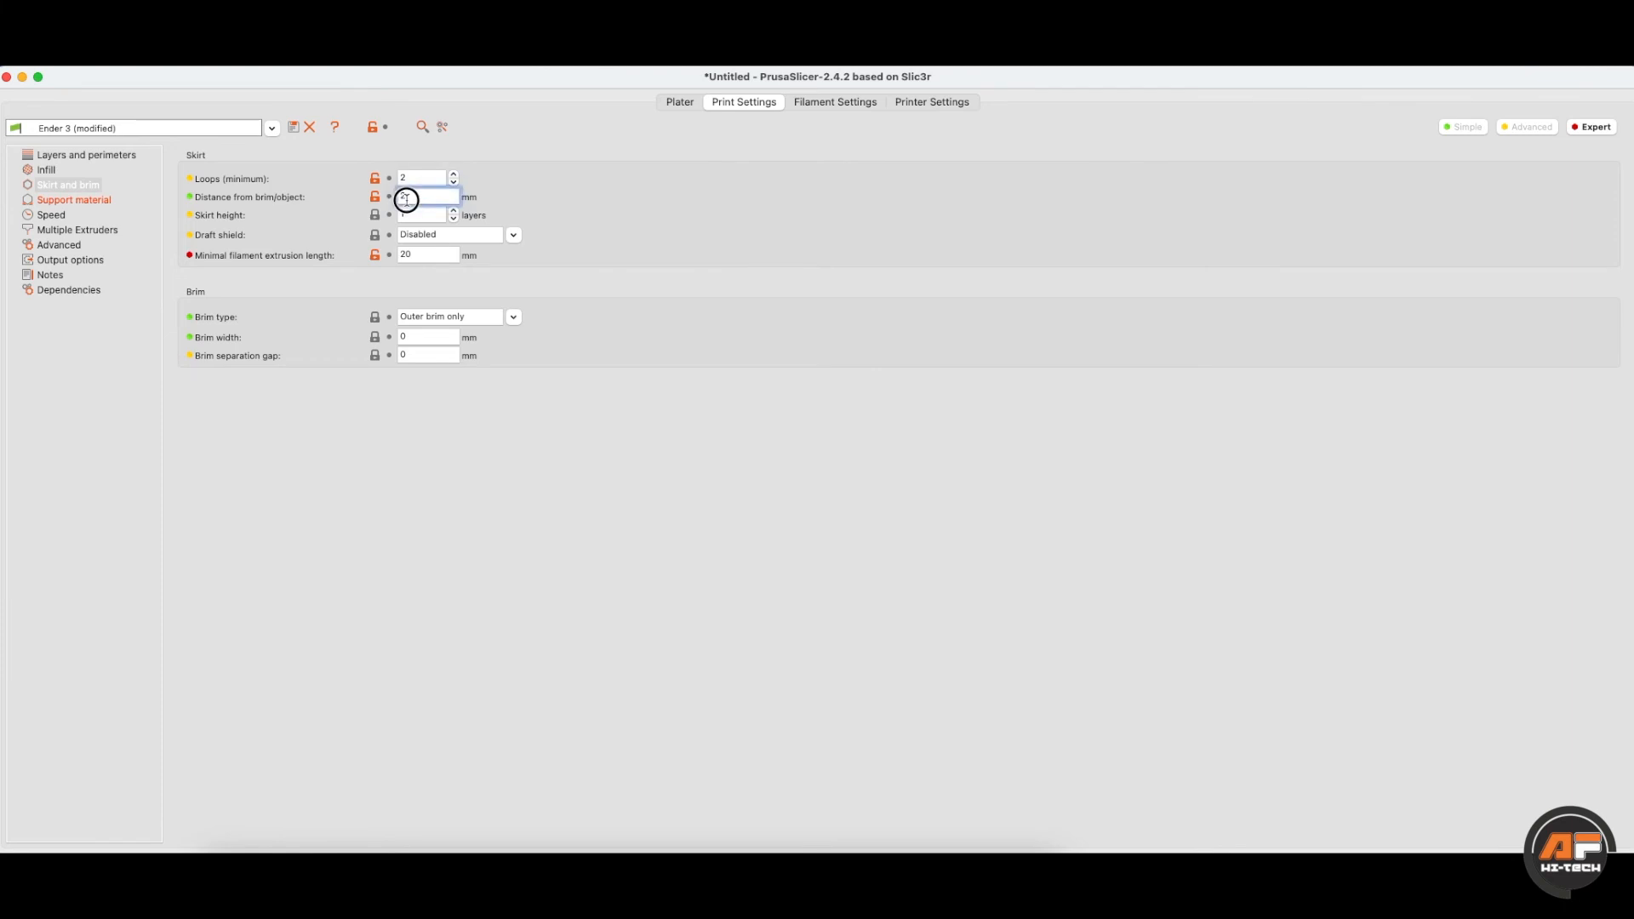
left_click_drag(423, 198, 389, 197)
left_click(401, 214)
double_click(413, 215)
left_click_drag(418, 253, 395, 257)
- Re-slice the astronaut and inspect the first layer's toolpaths, then return to Print Settings
left_click(680, 102)
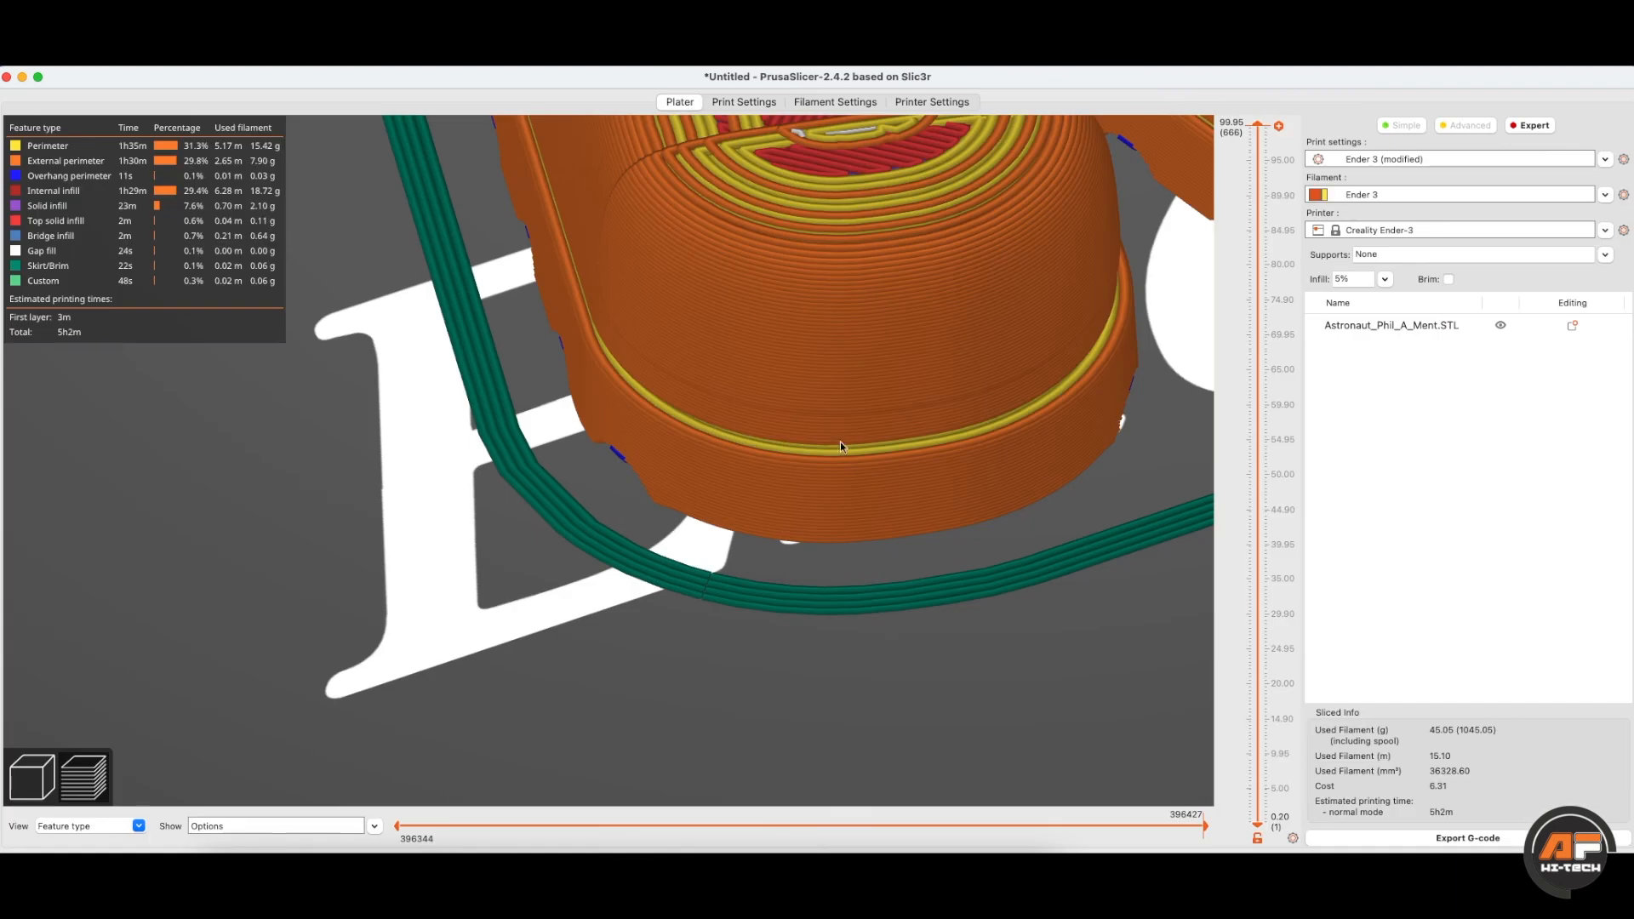
left_click(1336, 836)
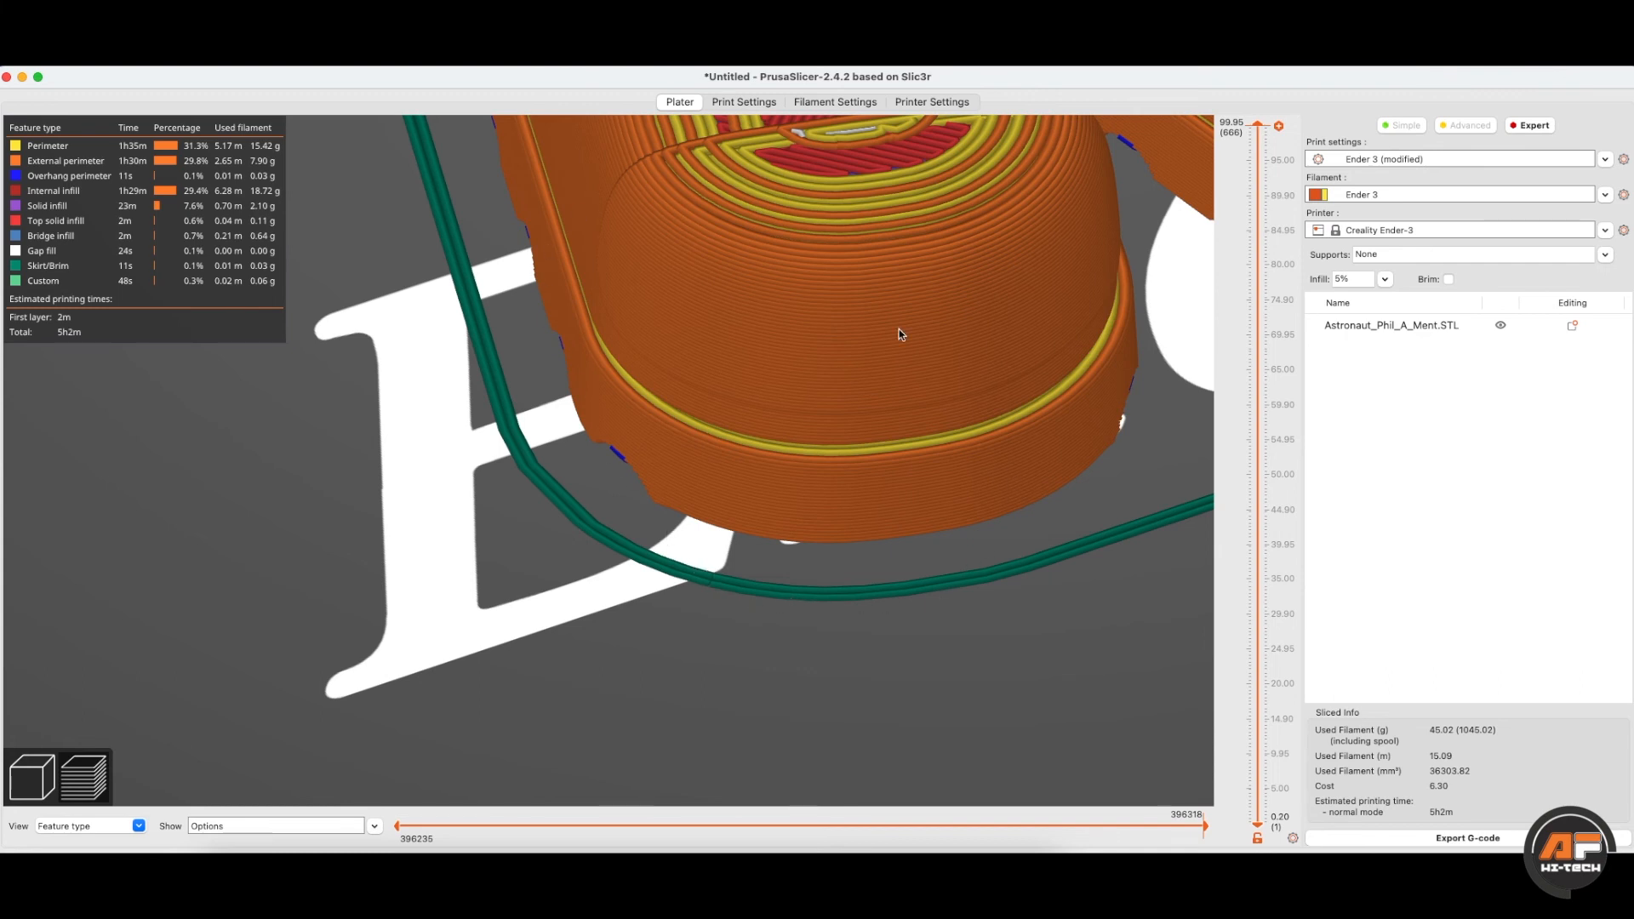
scroll(777, 531, "down", 7)
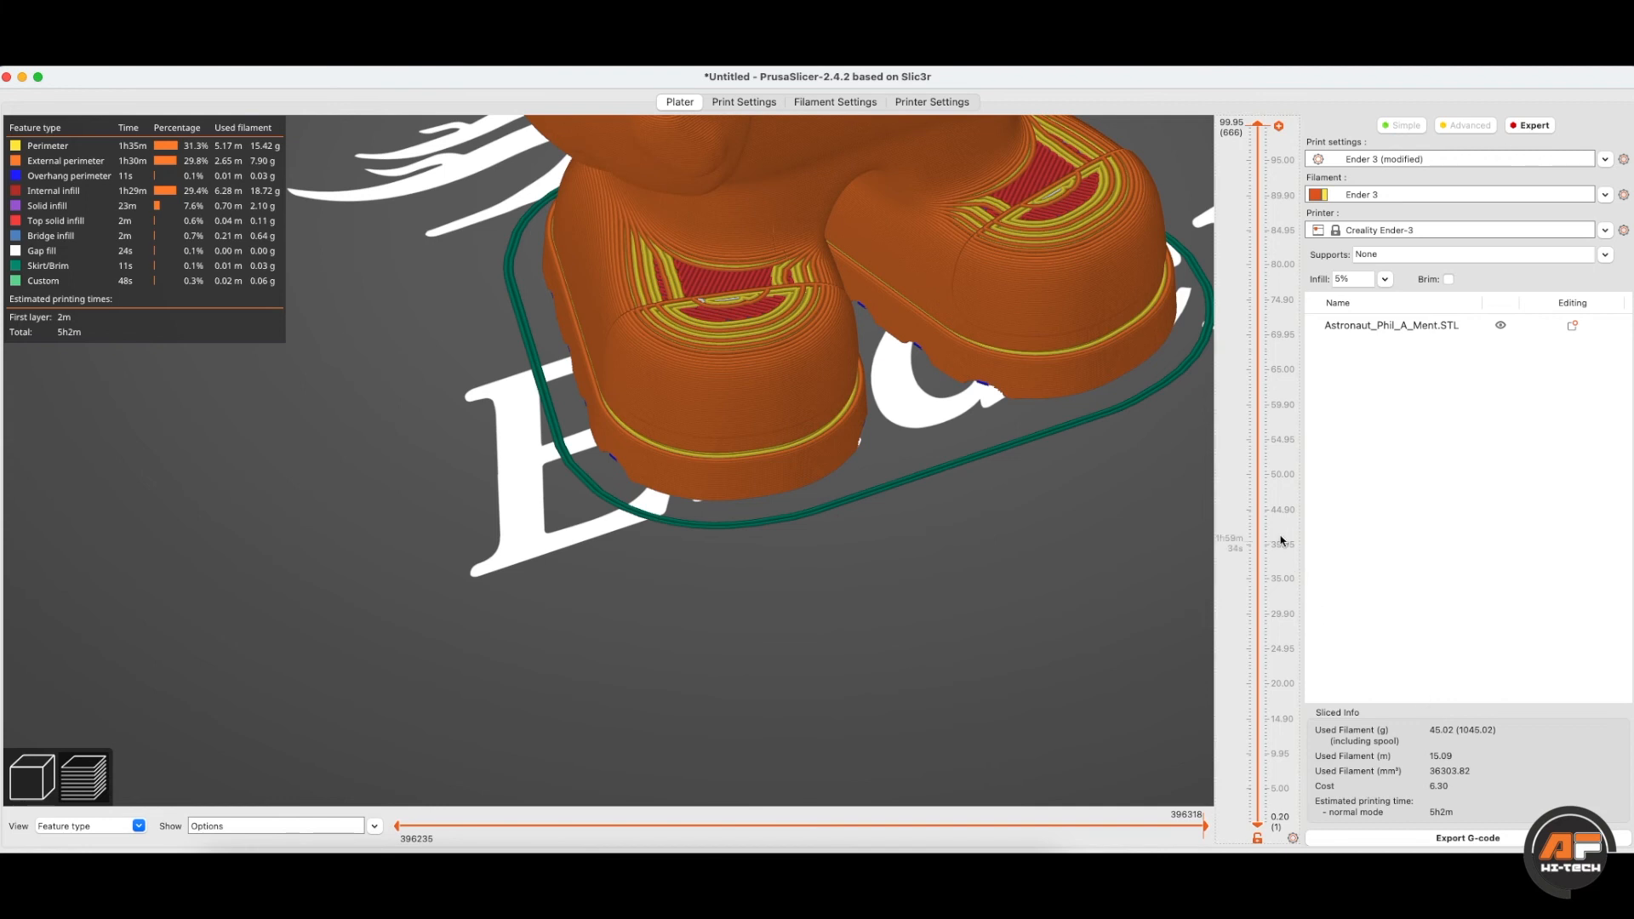
left_click_drag(1233, 353, 466, 834)
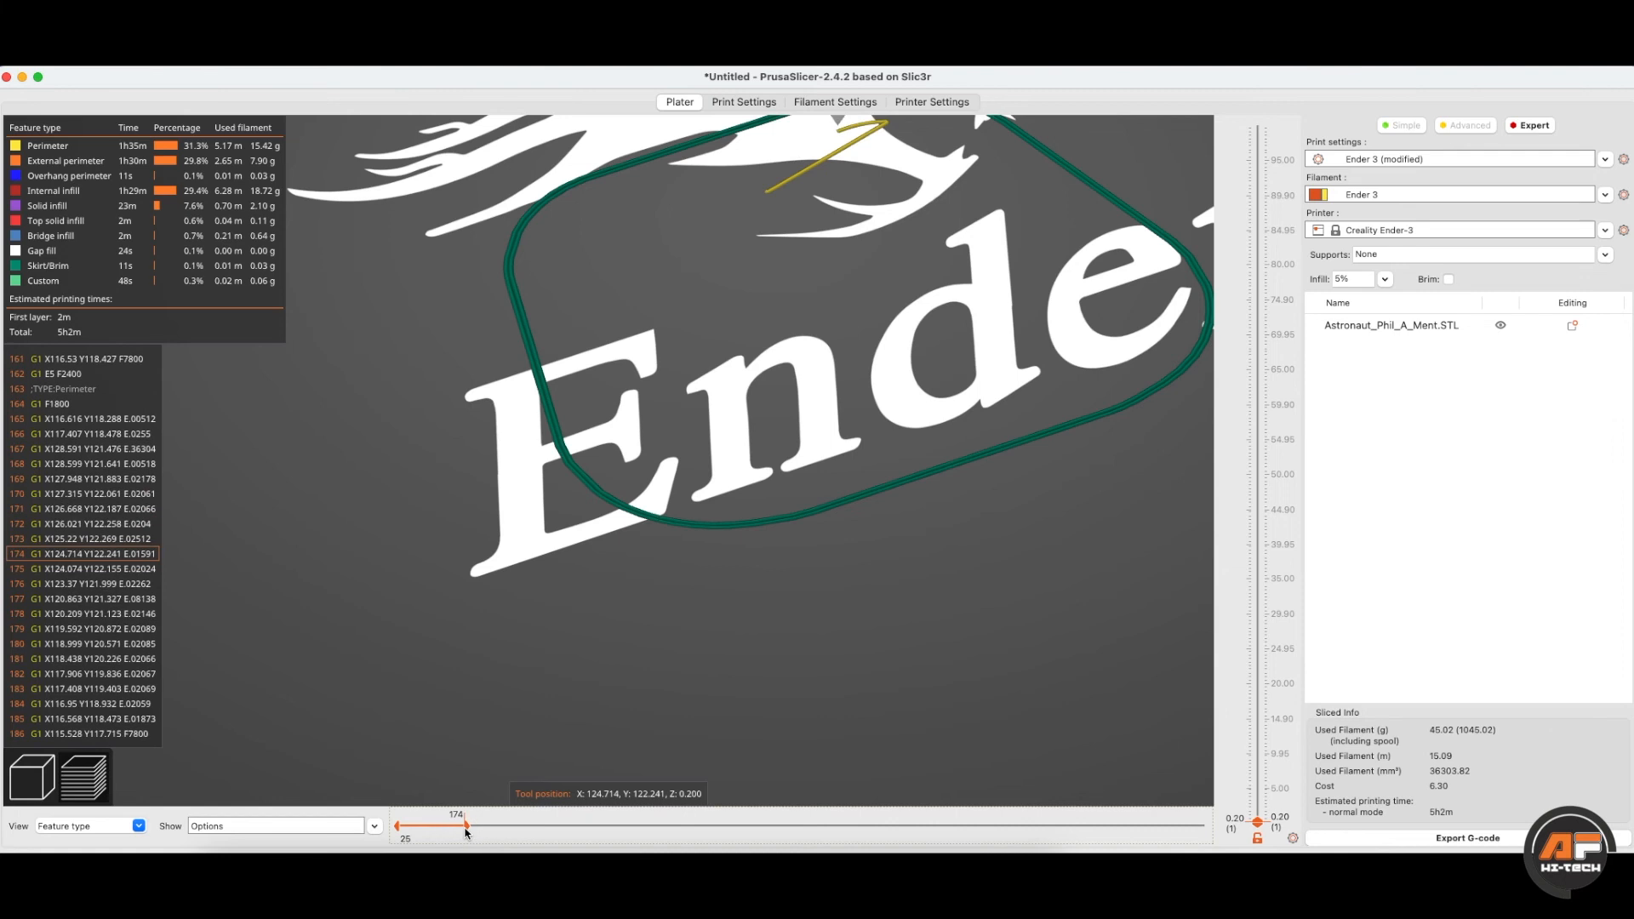
left_click(733, 103)
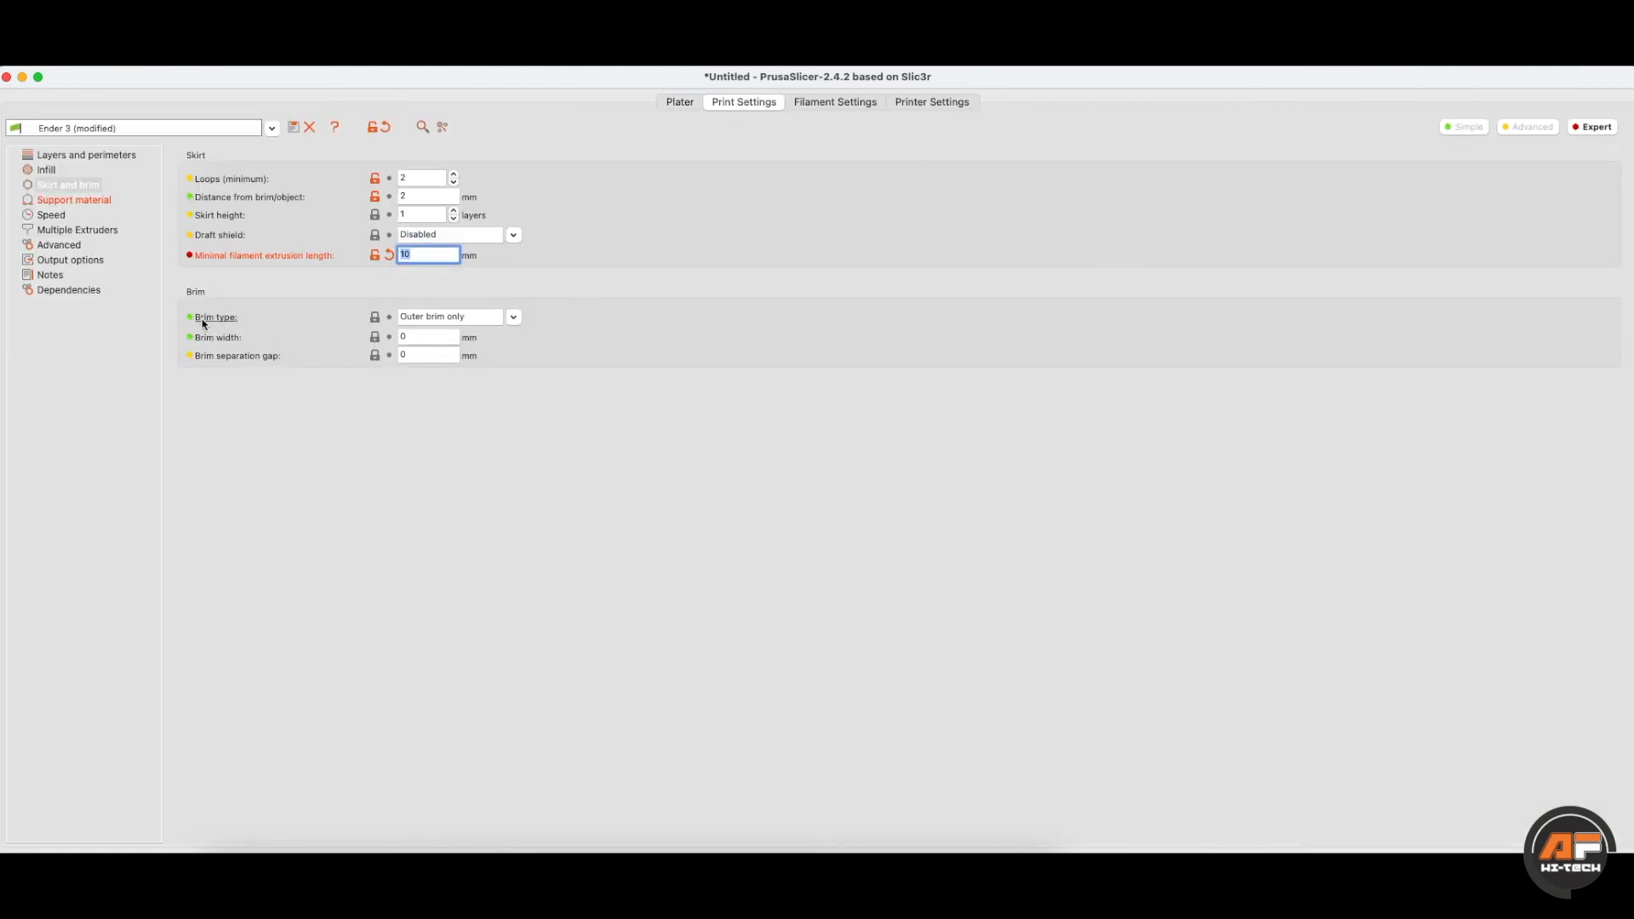
left_click(426, 546)
- Browse Support material, Speed, Multiple Extruders, Advanced, Output options, Notes and Dependencies, ending on Layers and perimeters
left_click(88, 201)
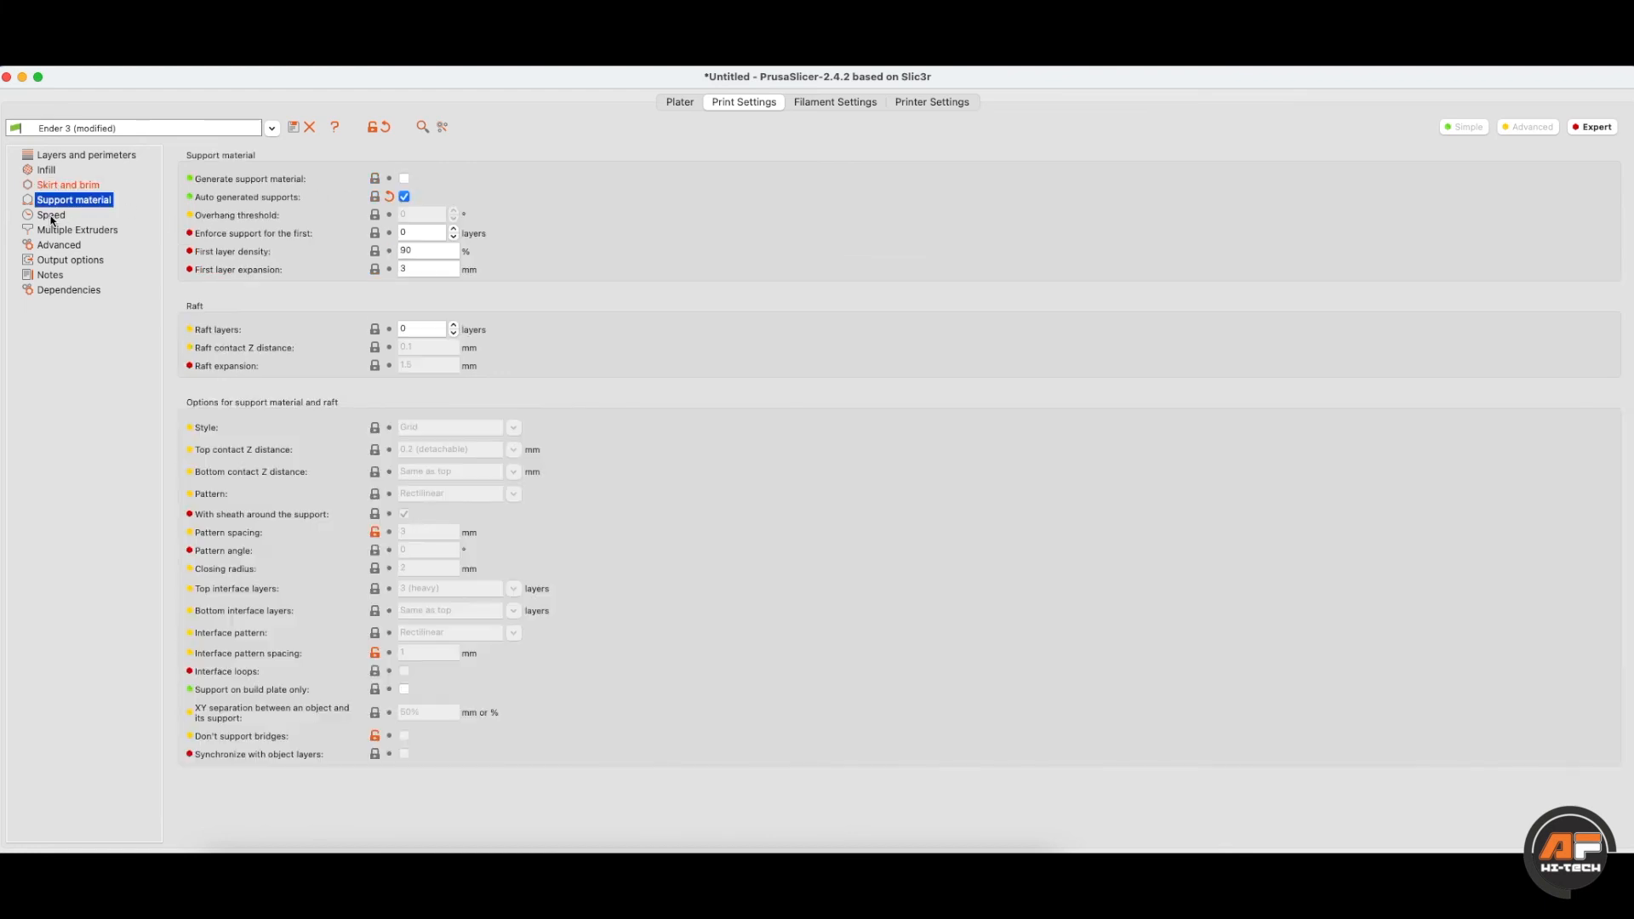
left_click(51, 216)
left_click(76, 237)
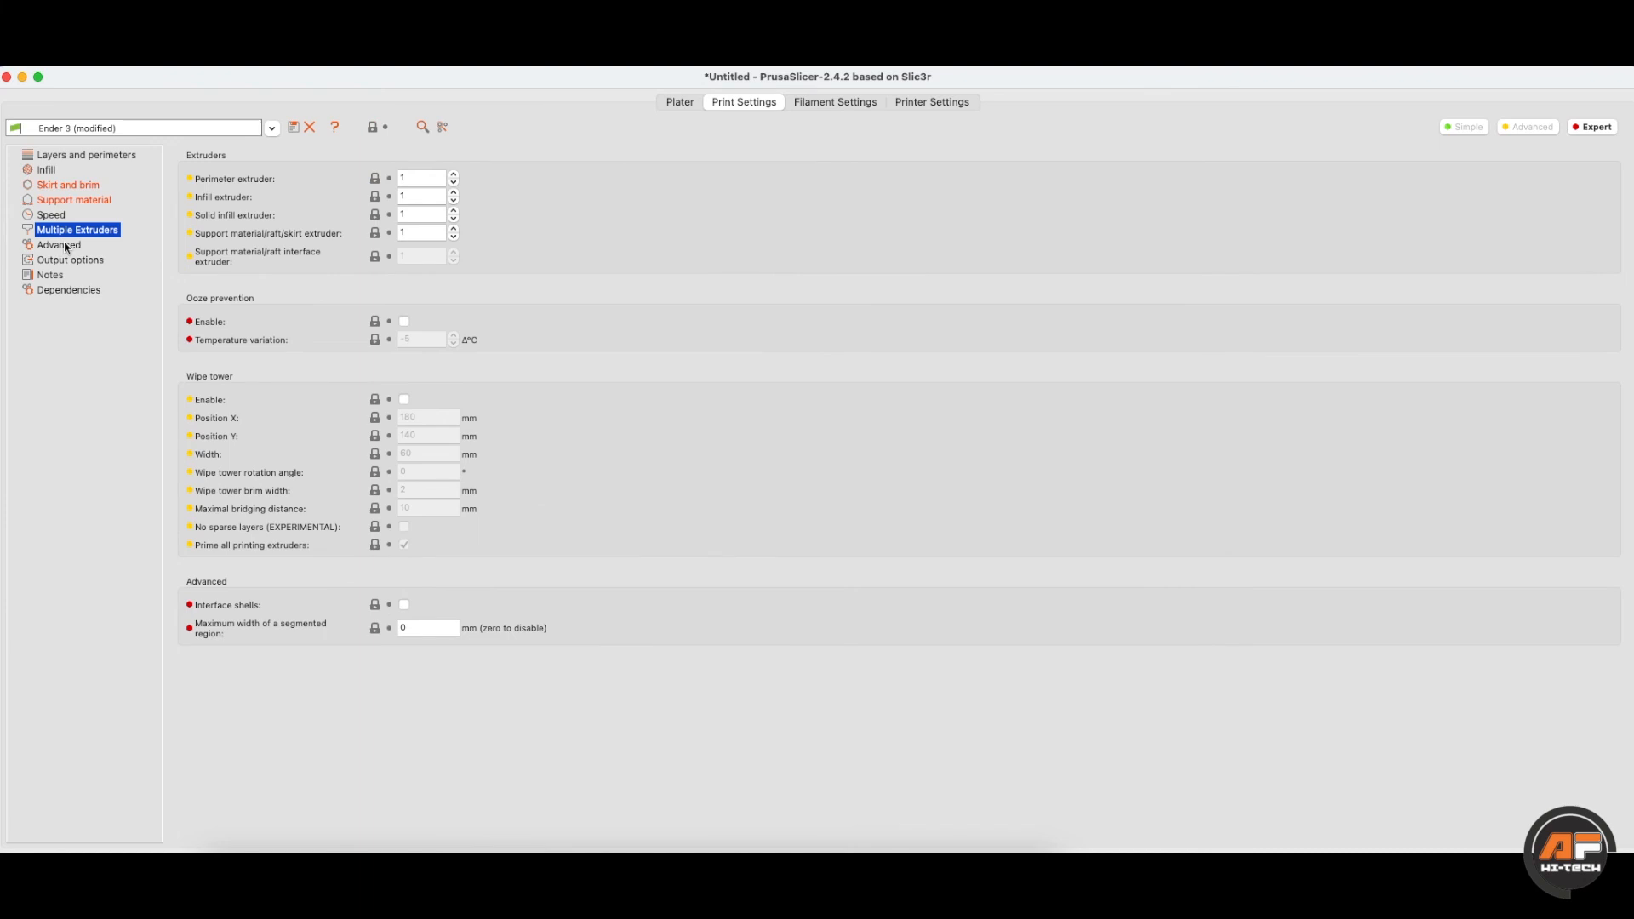
left_click(65, 247)
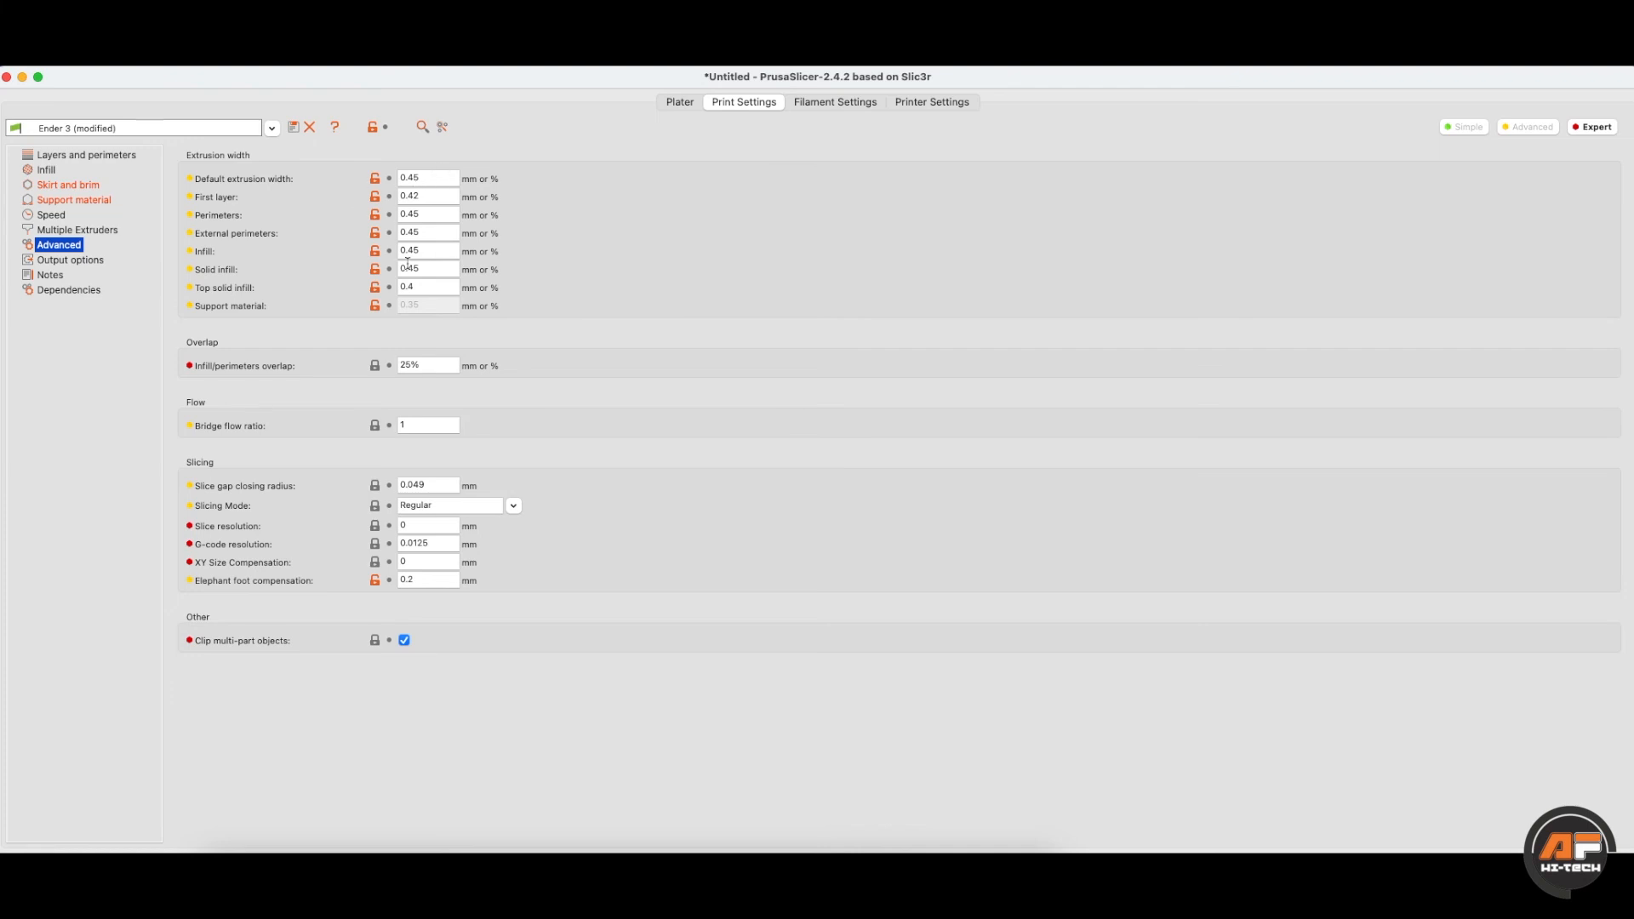
left_click(53, 261)
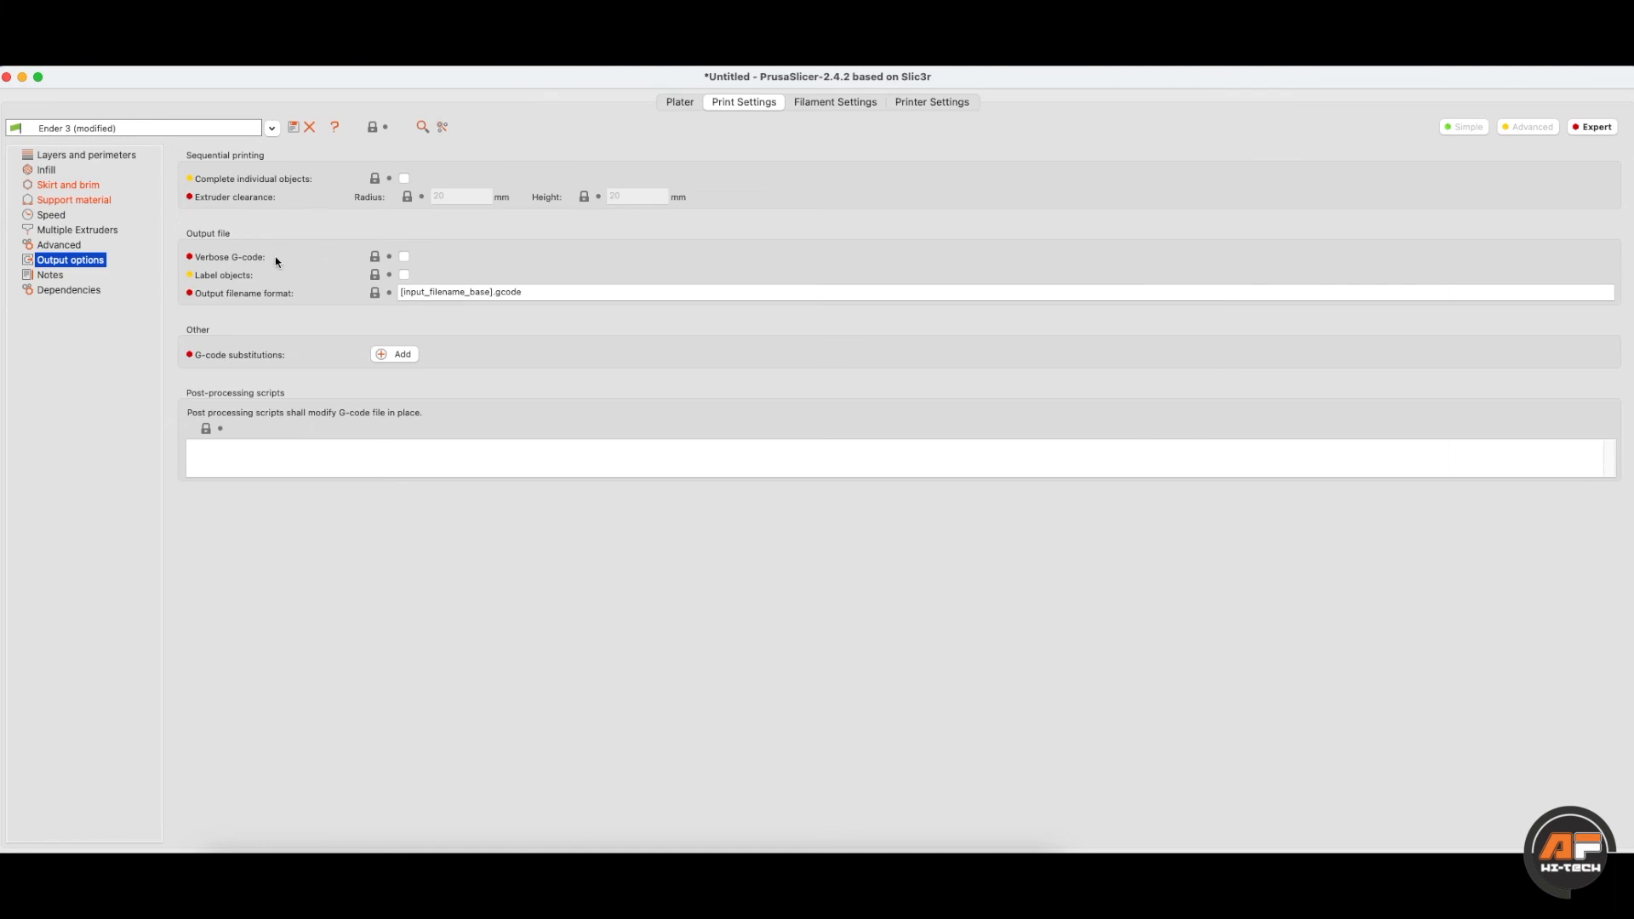
left_click(51, 275)
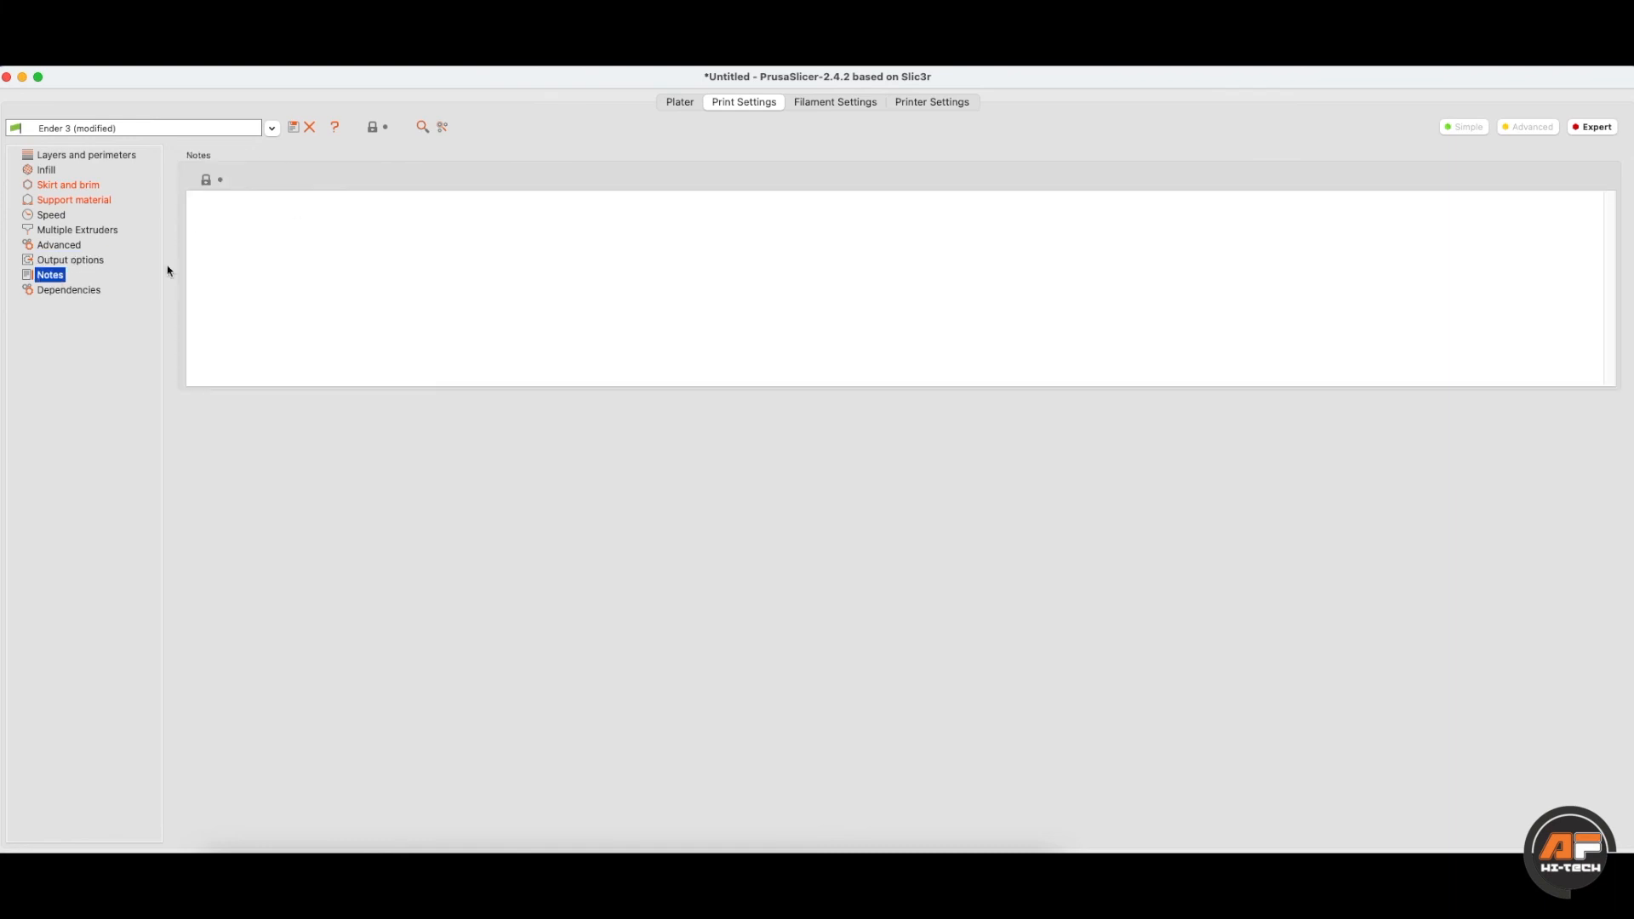
left_click(83, 294)
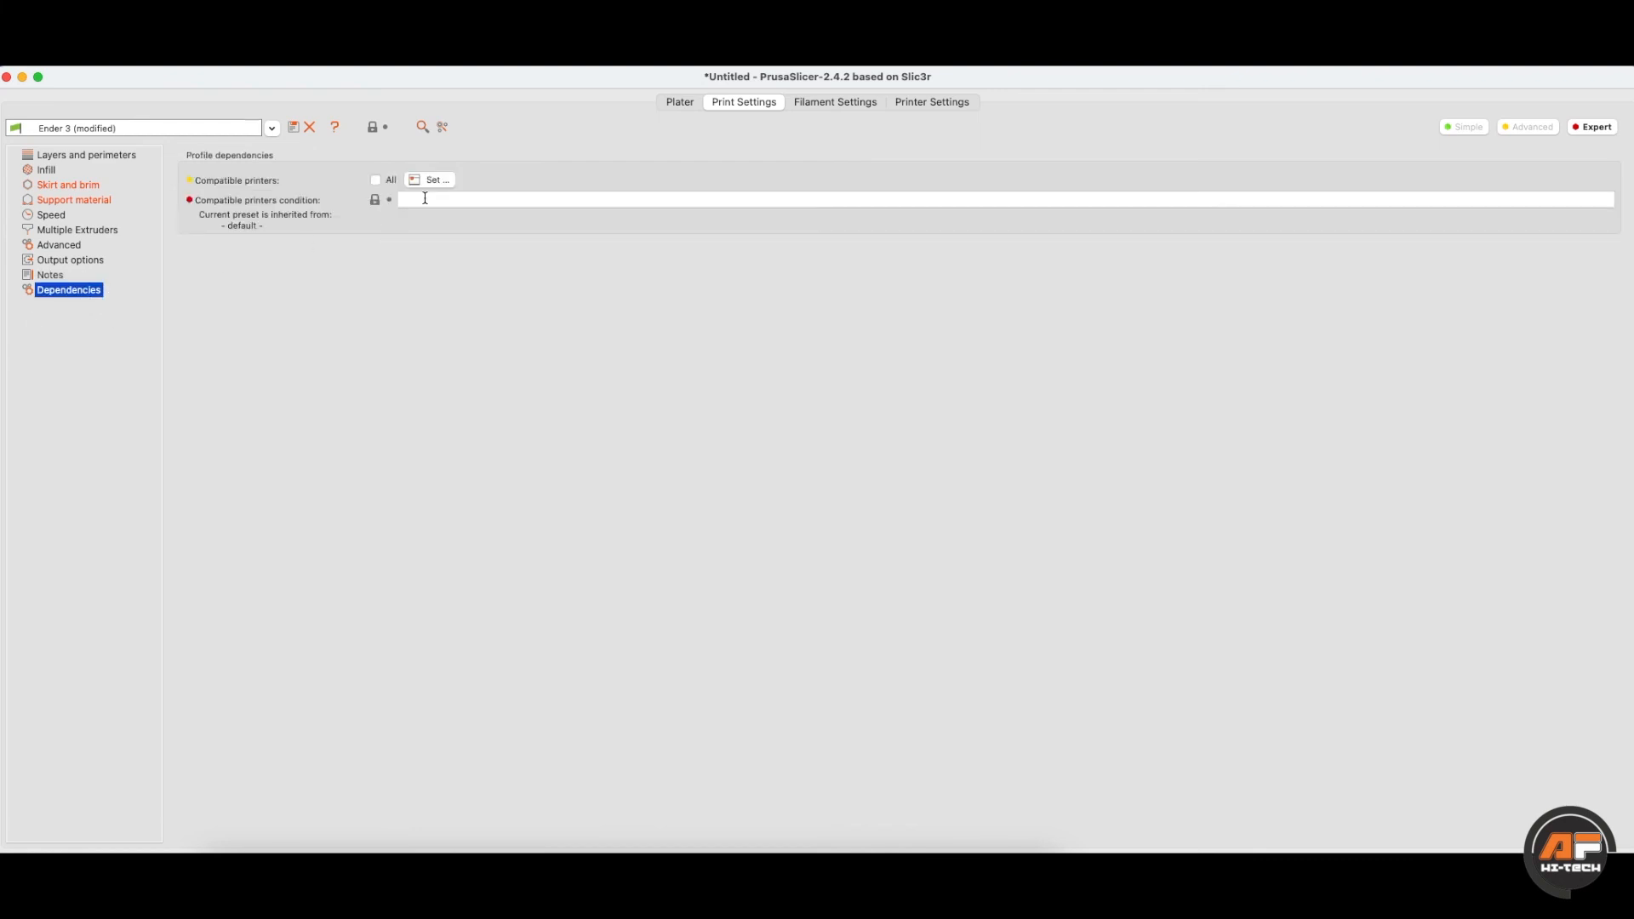
left_click(107, 157)
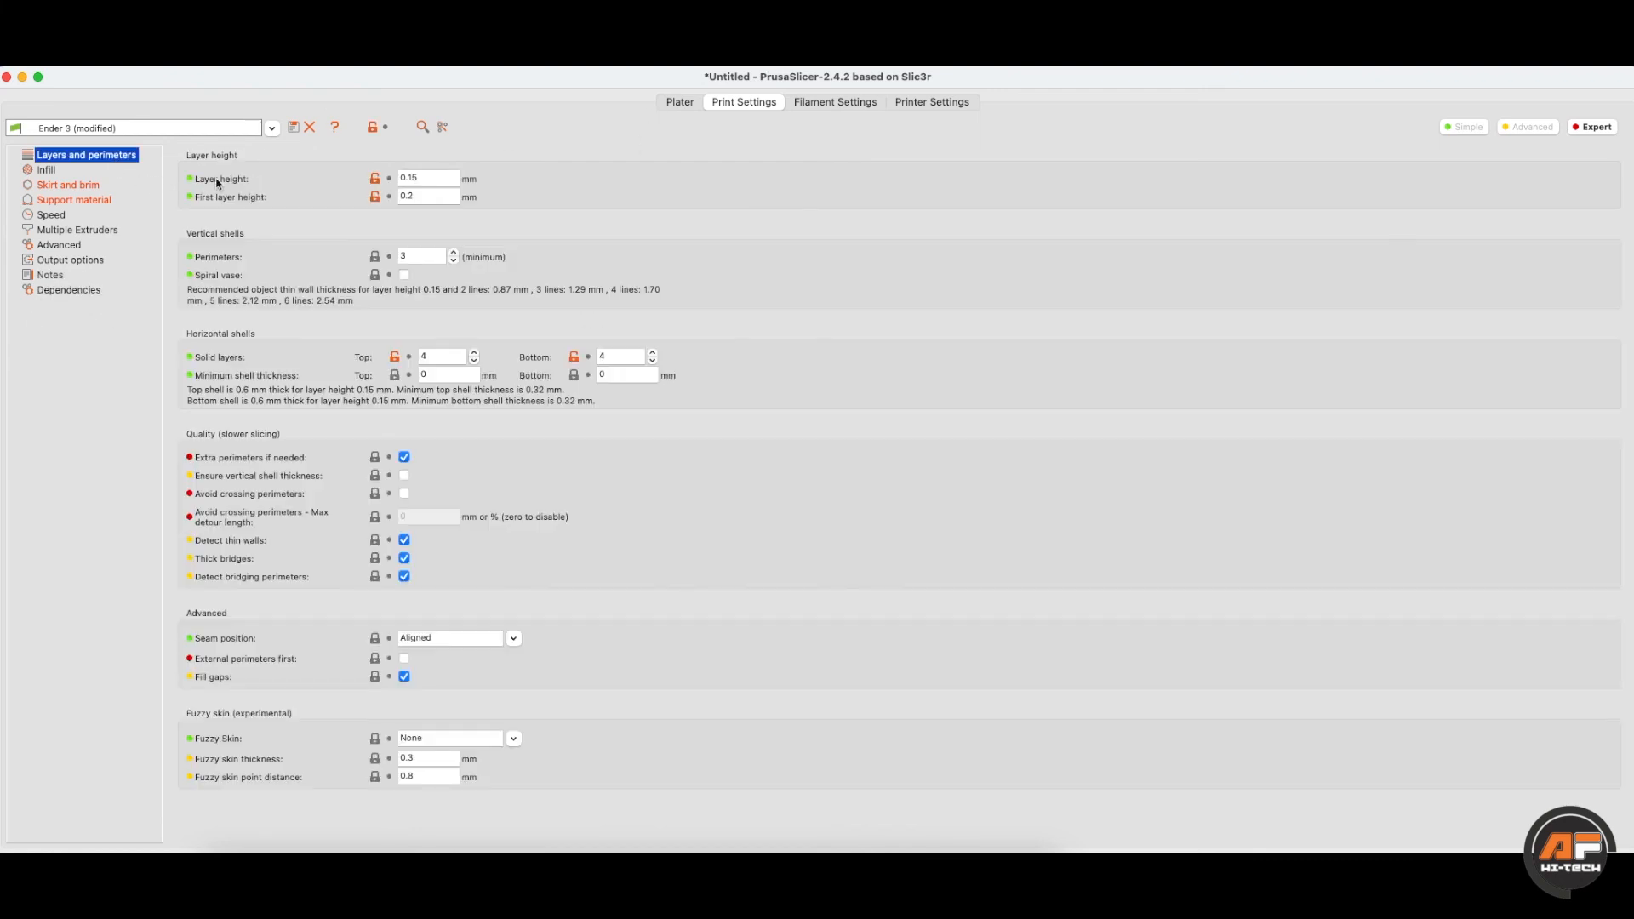
- On the Filament page, check the filament diameter, density, cost per kilogram and spool weight
left_click(797, 103)
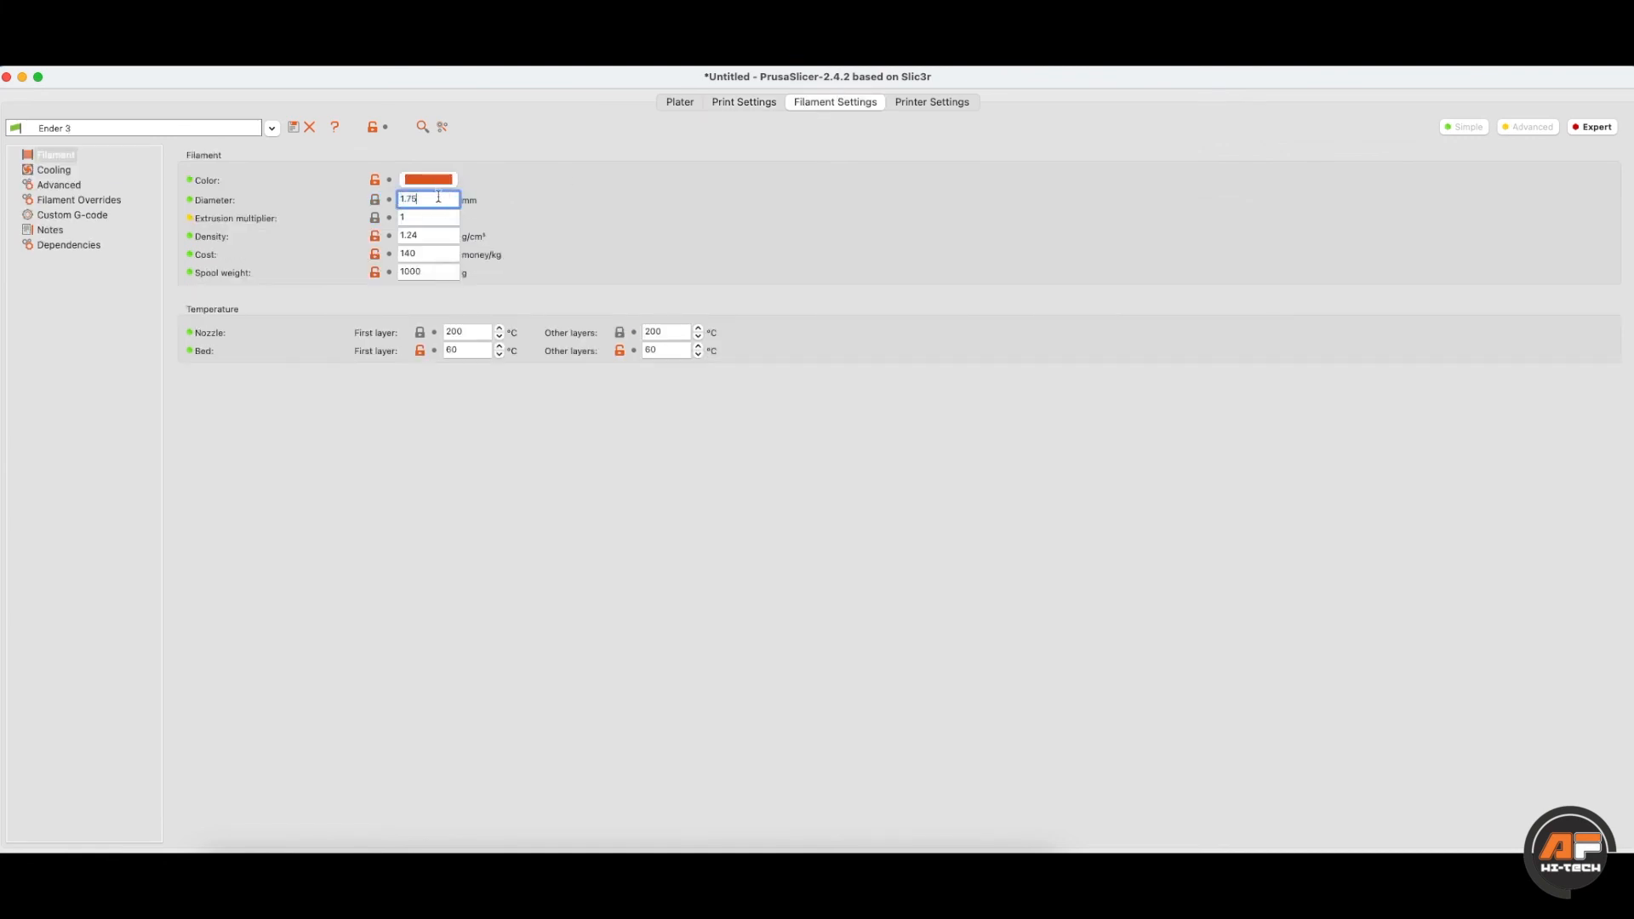
left_click(46, 155)
left_click(402, 201)
left_click(400, 235)
left_click(400, 253)
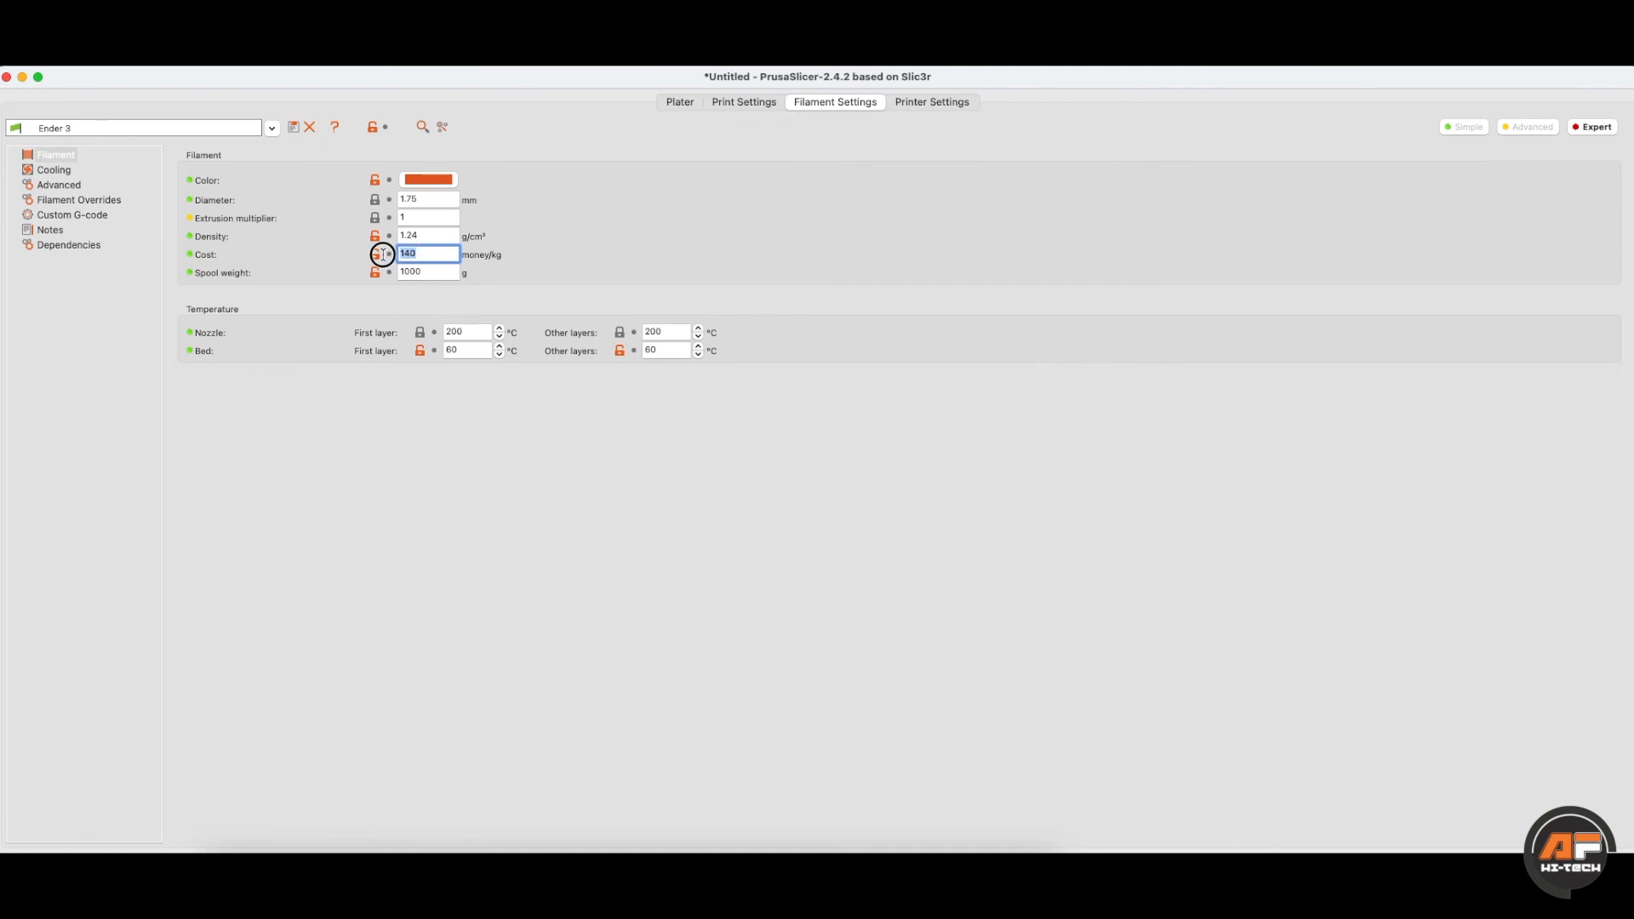
left_click(431, 273)
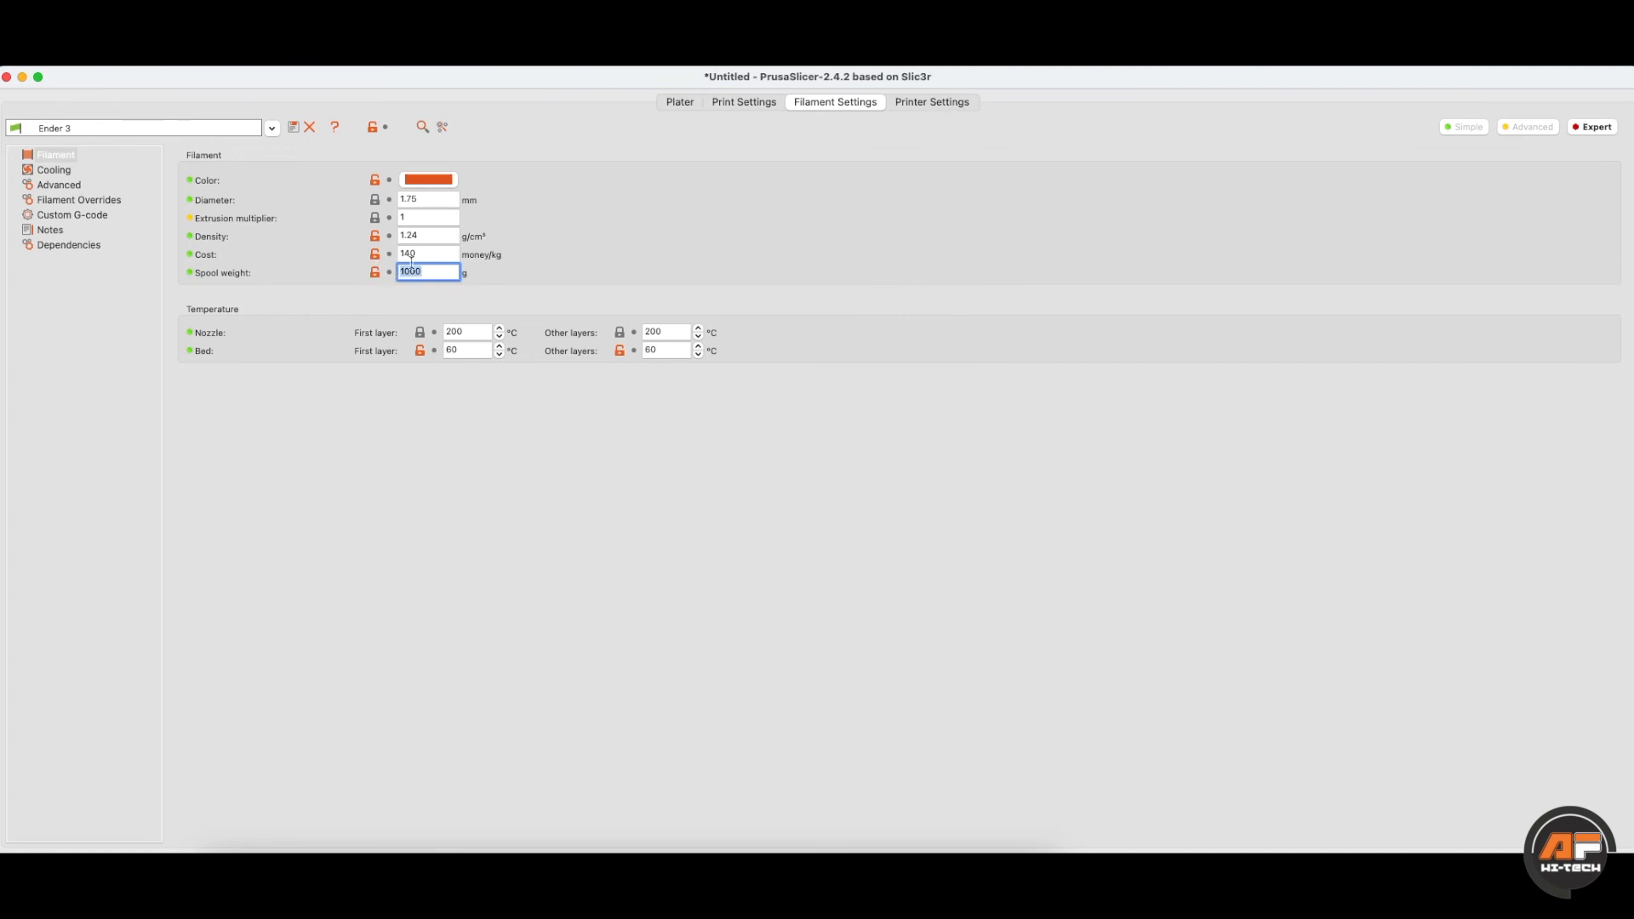
left_click(415, 254)
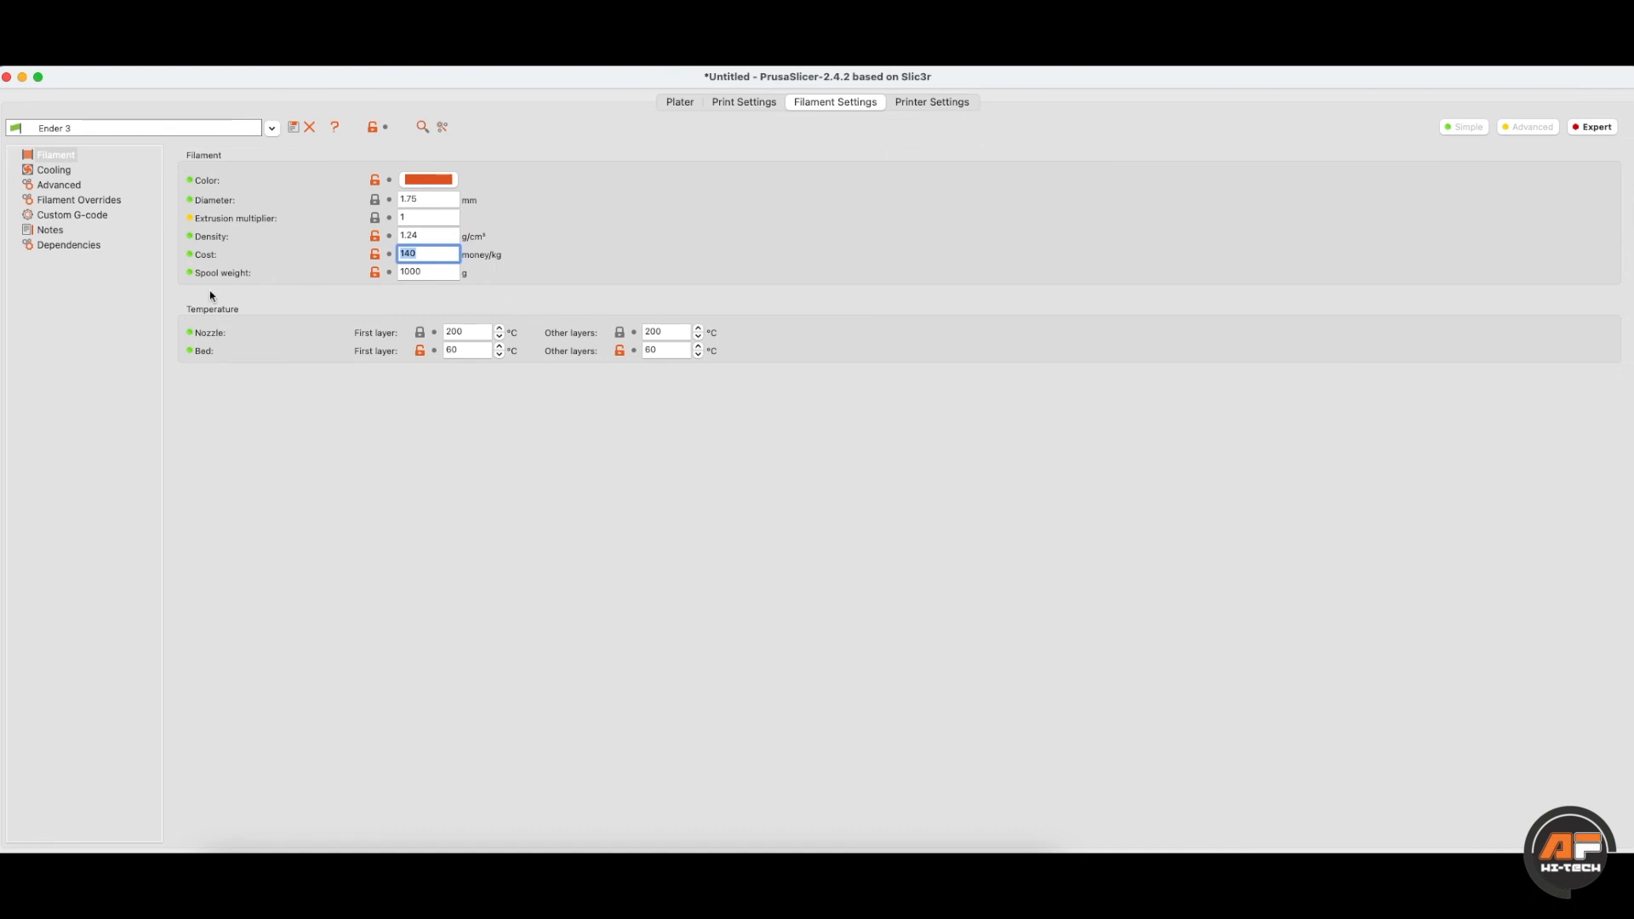
- Review the first-layer and other-layer nozzle and bed temperatures
double_click(468, 331)
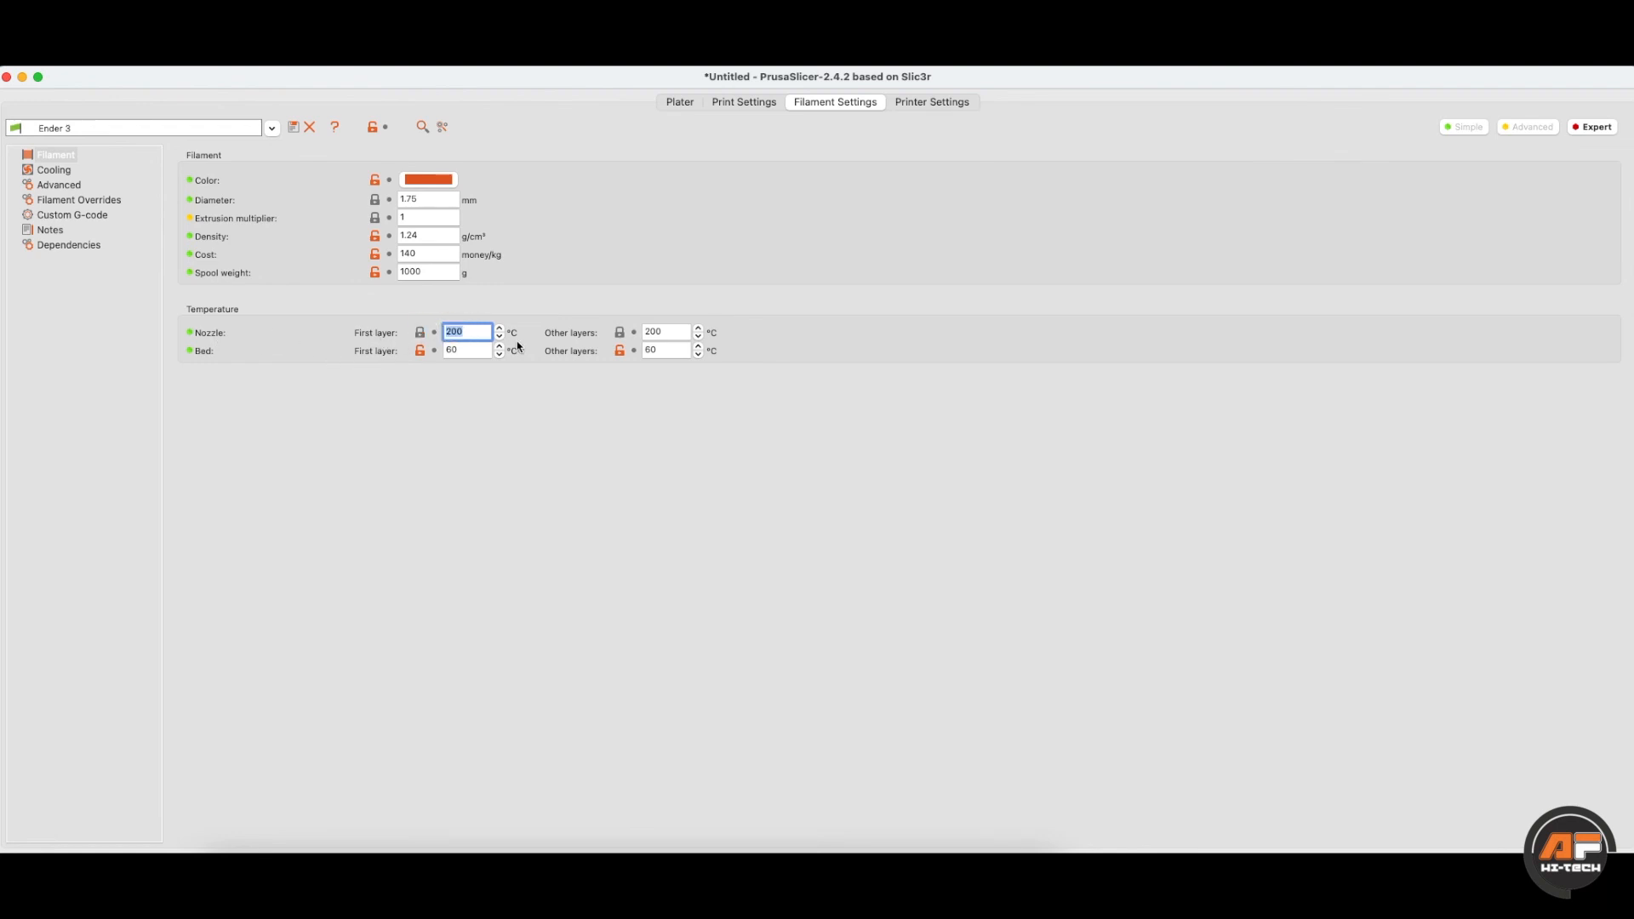
left_click(644, 332)
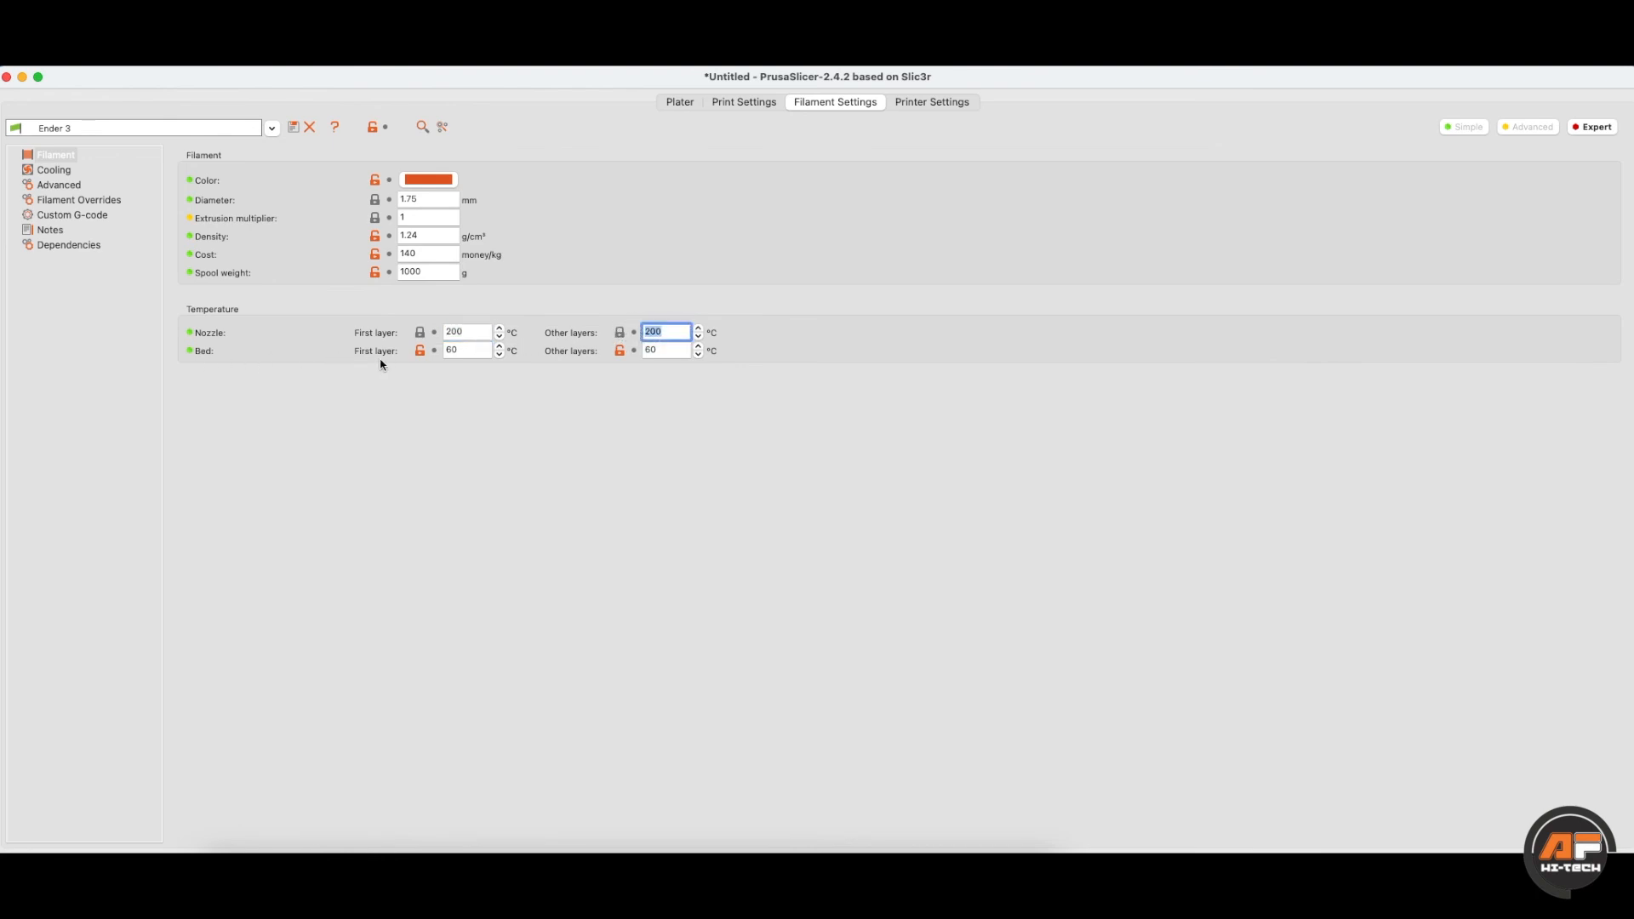
left_click(443, 349)
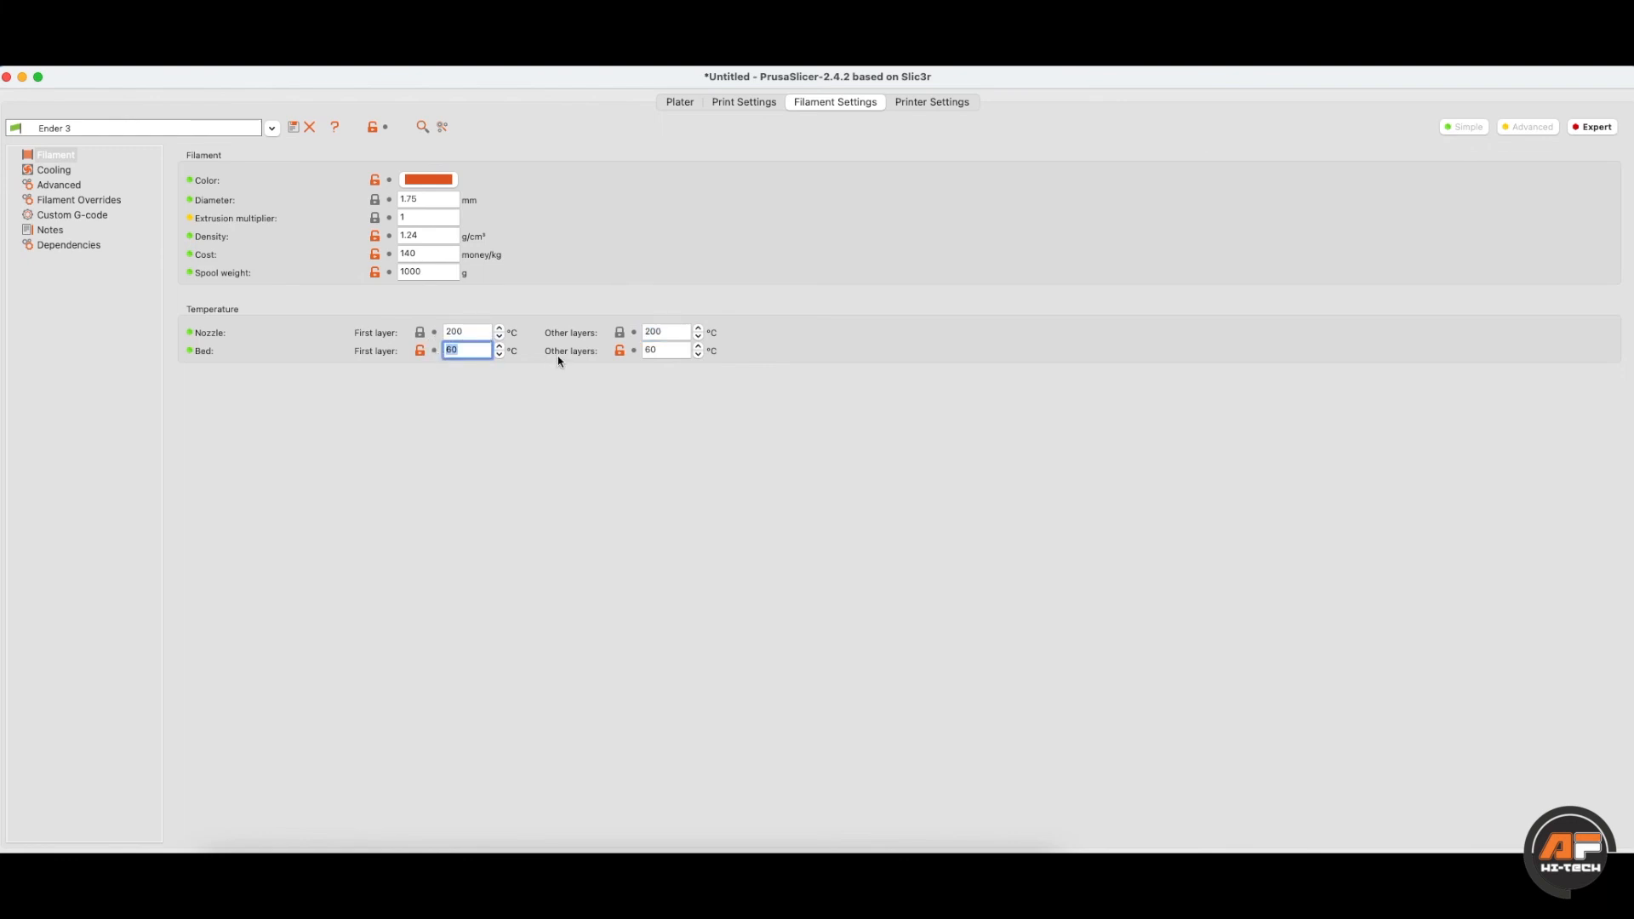
left_click(662, 349)
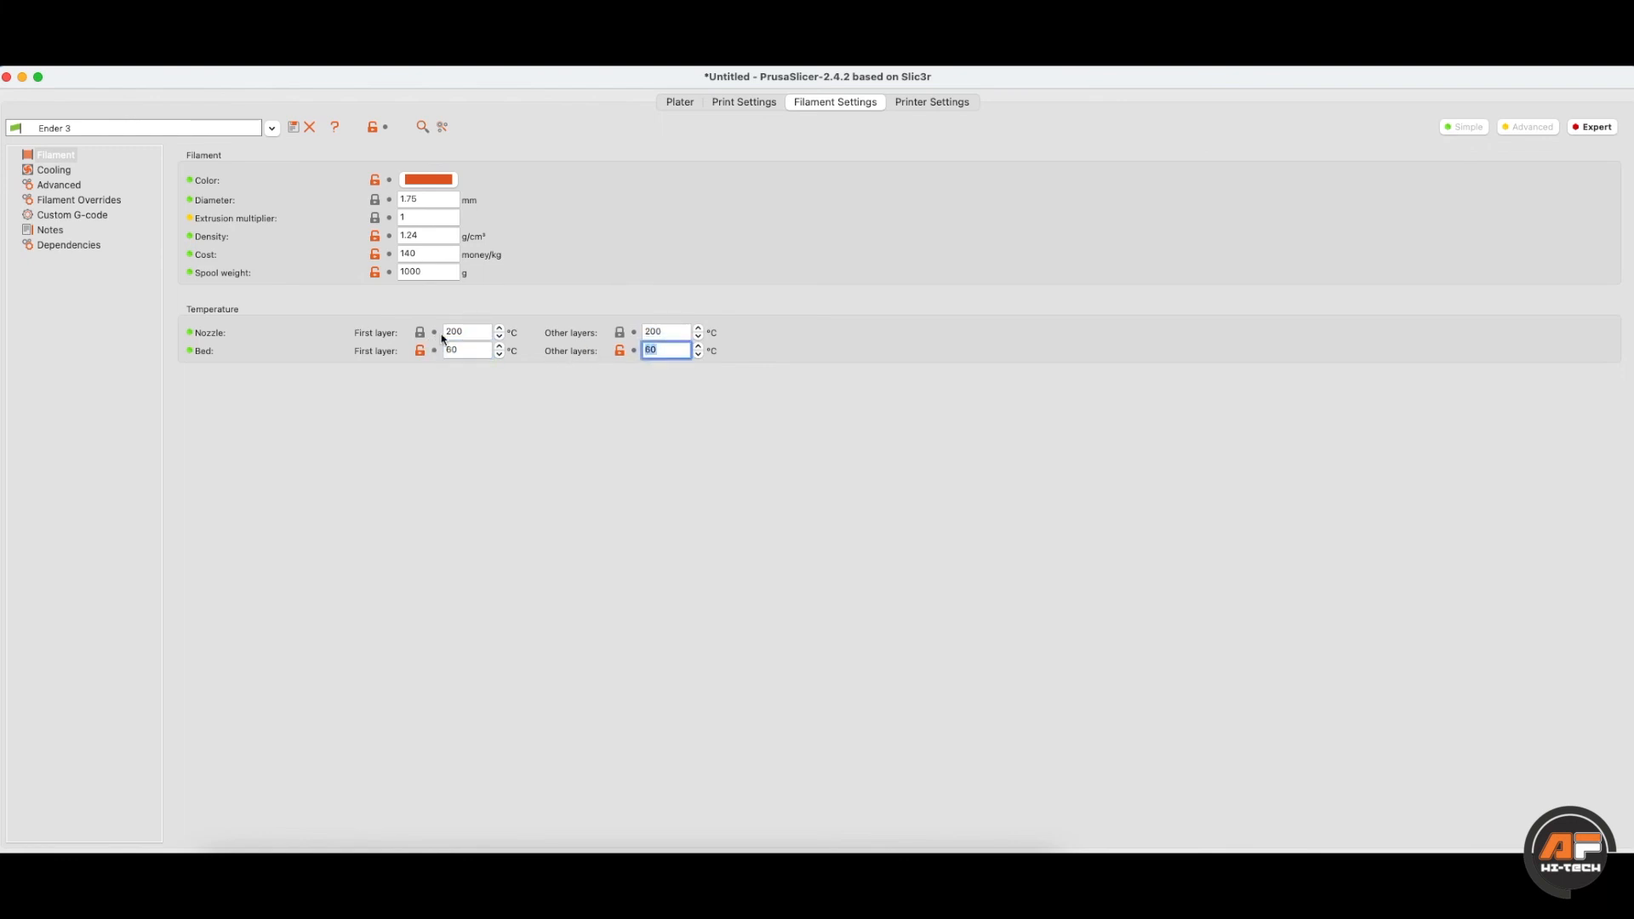
left_click(648, 331)
- Set other-layers nozzle temperature to 210 °C and bed temperature to 65 °C
type("210")
key("Tab")
type("65")
left_click(532, 390)
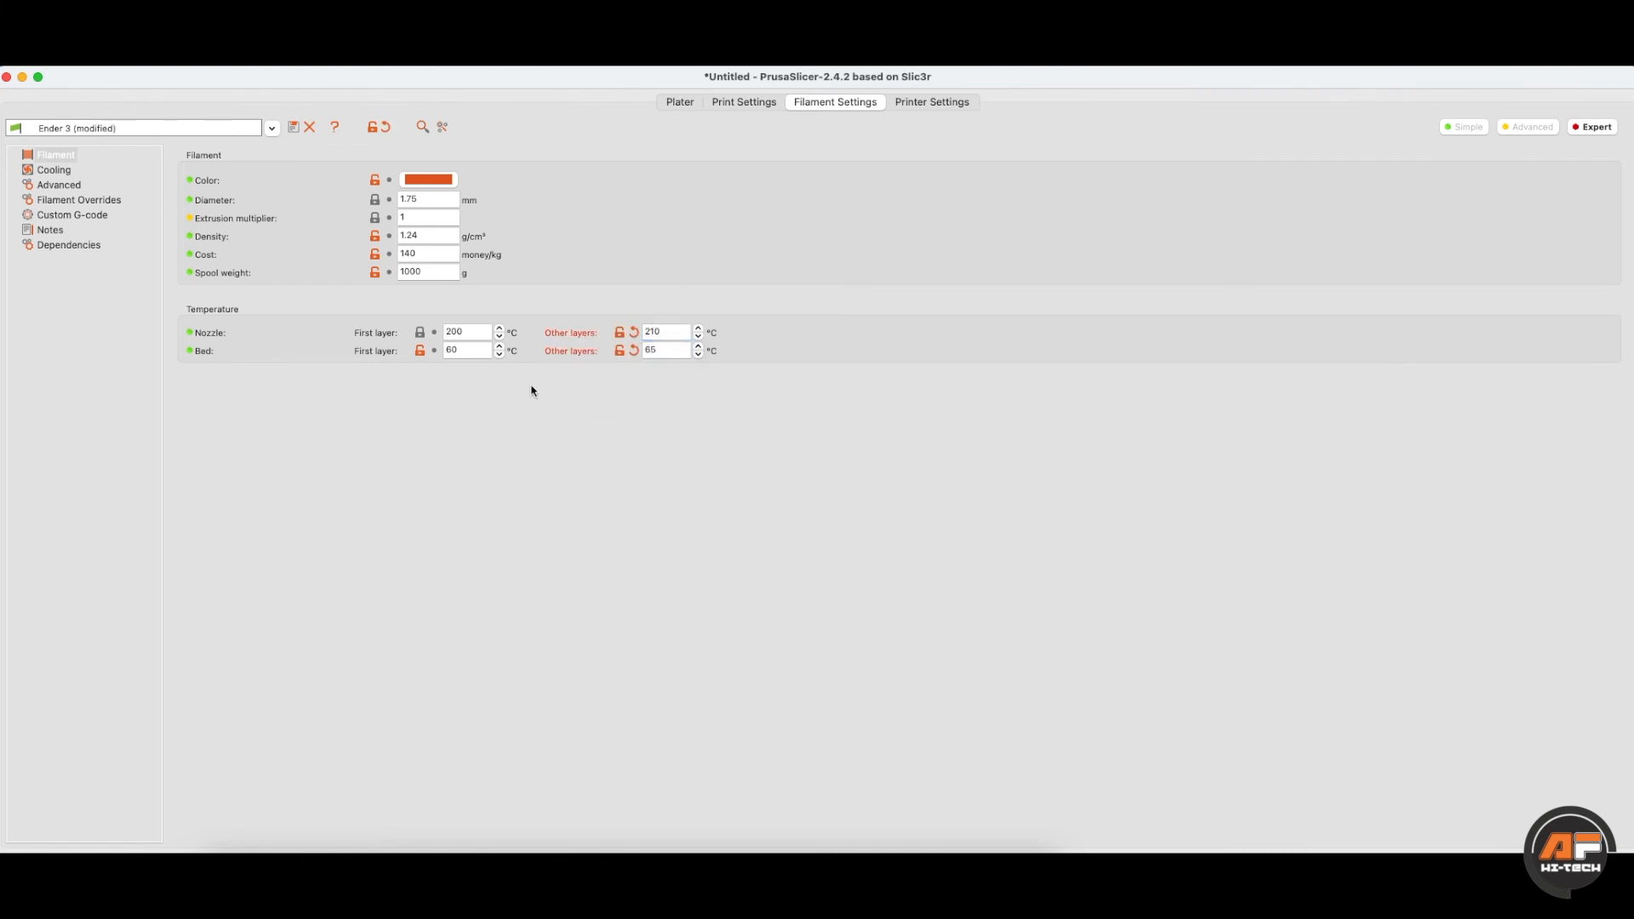
left_click_drag(478, 329, 443, 352)
left_click_drag(660, 332, 644, 332)
left_click(53, 170)
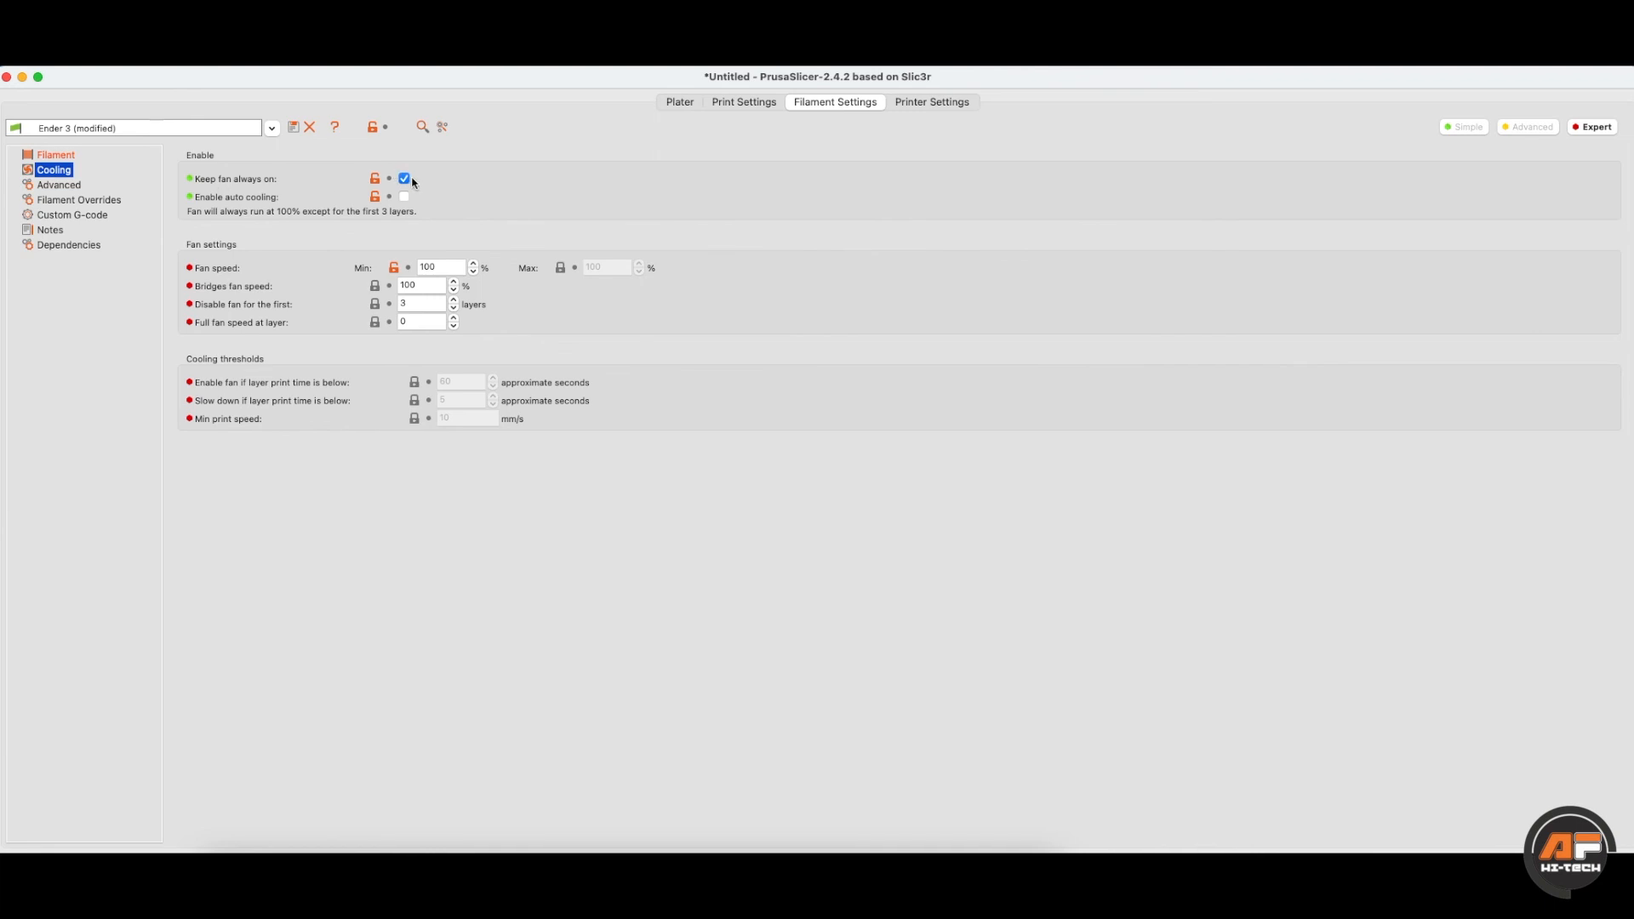
- Review the minimum fan speed, bridges fan speed and fan-disabled first layers on the Cooling page
mouse_move(414, 182)
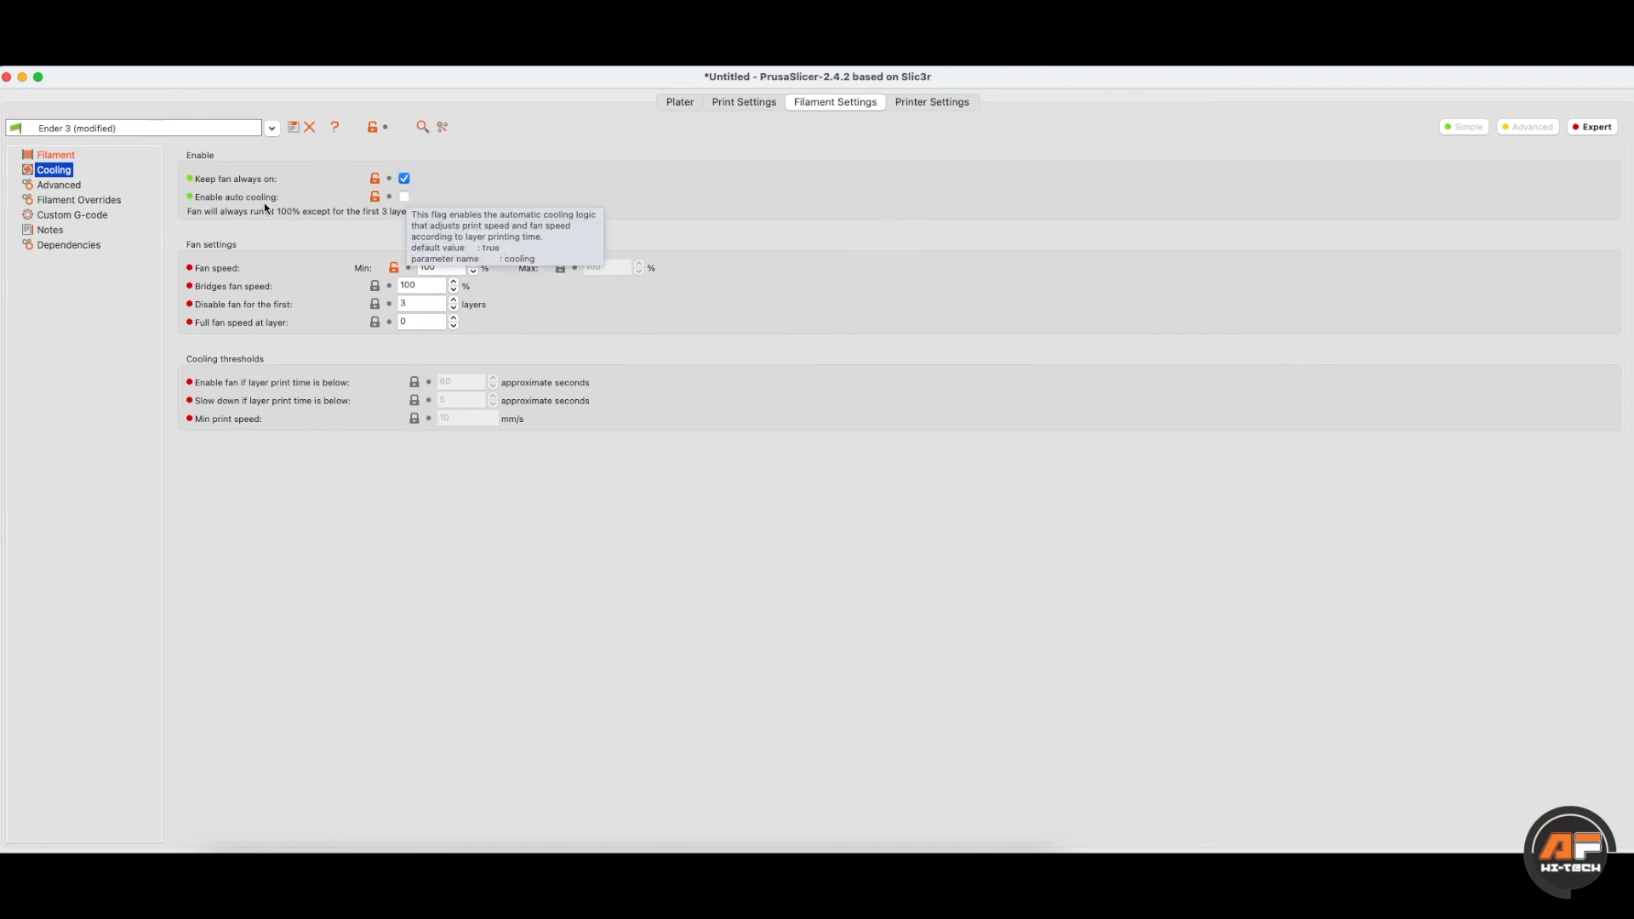
mouse_move(233, 204)
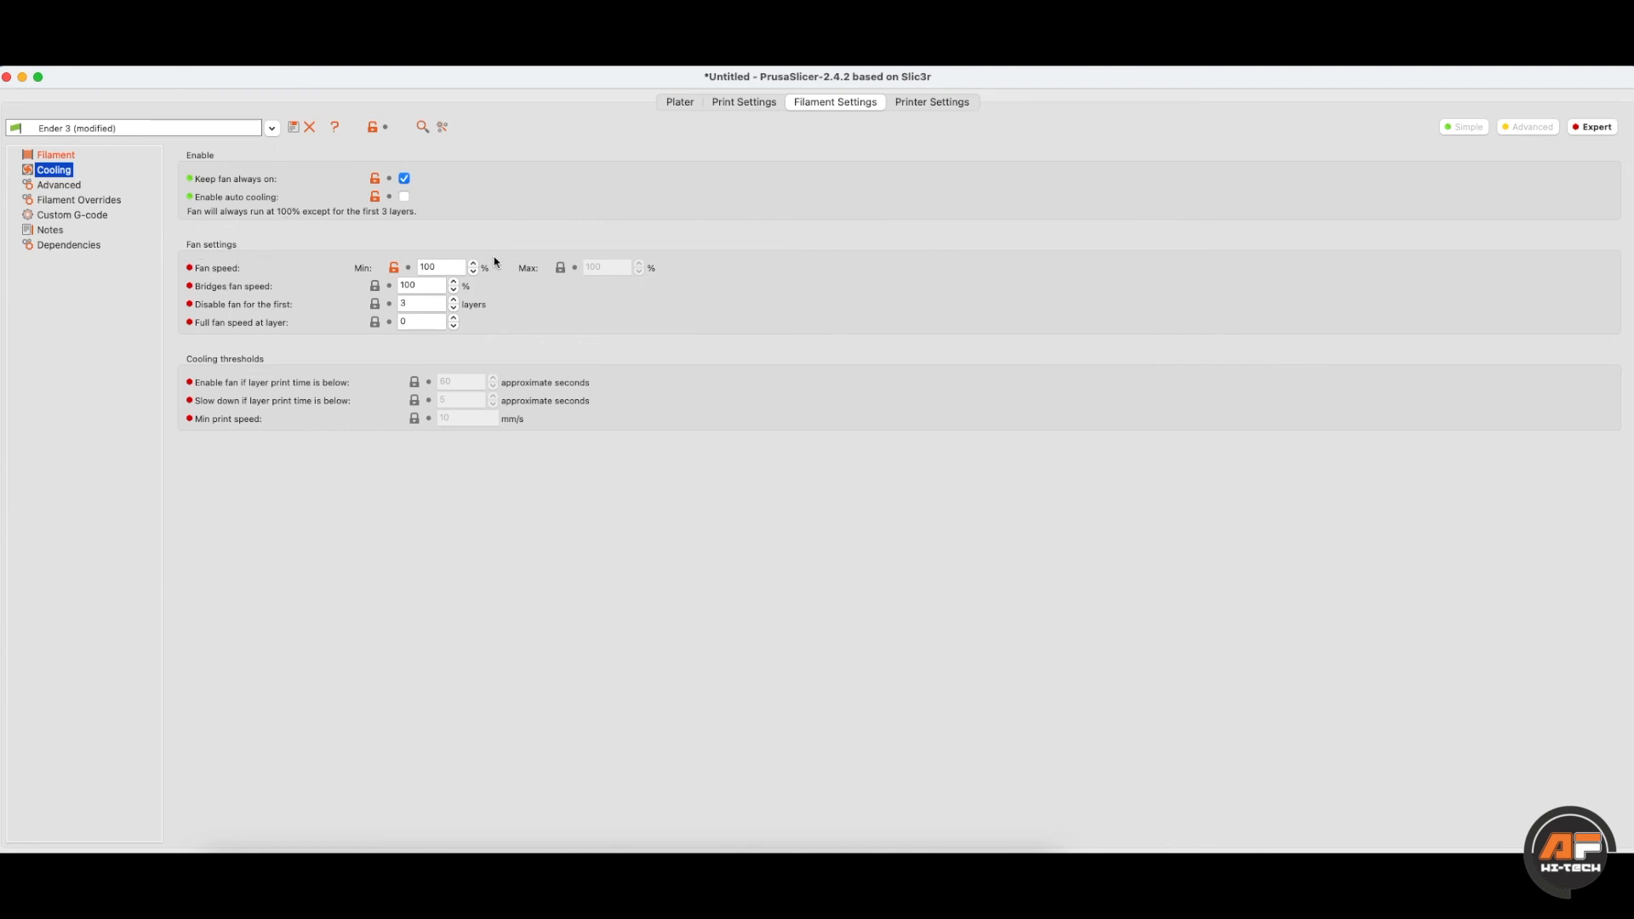
double_click(436, 264)
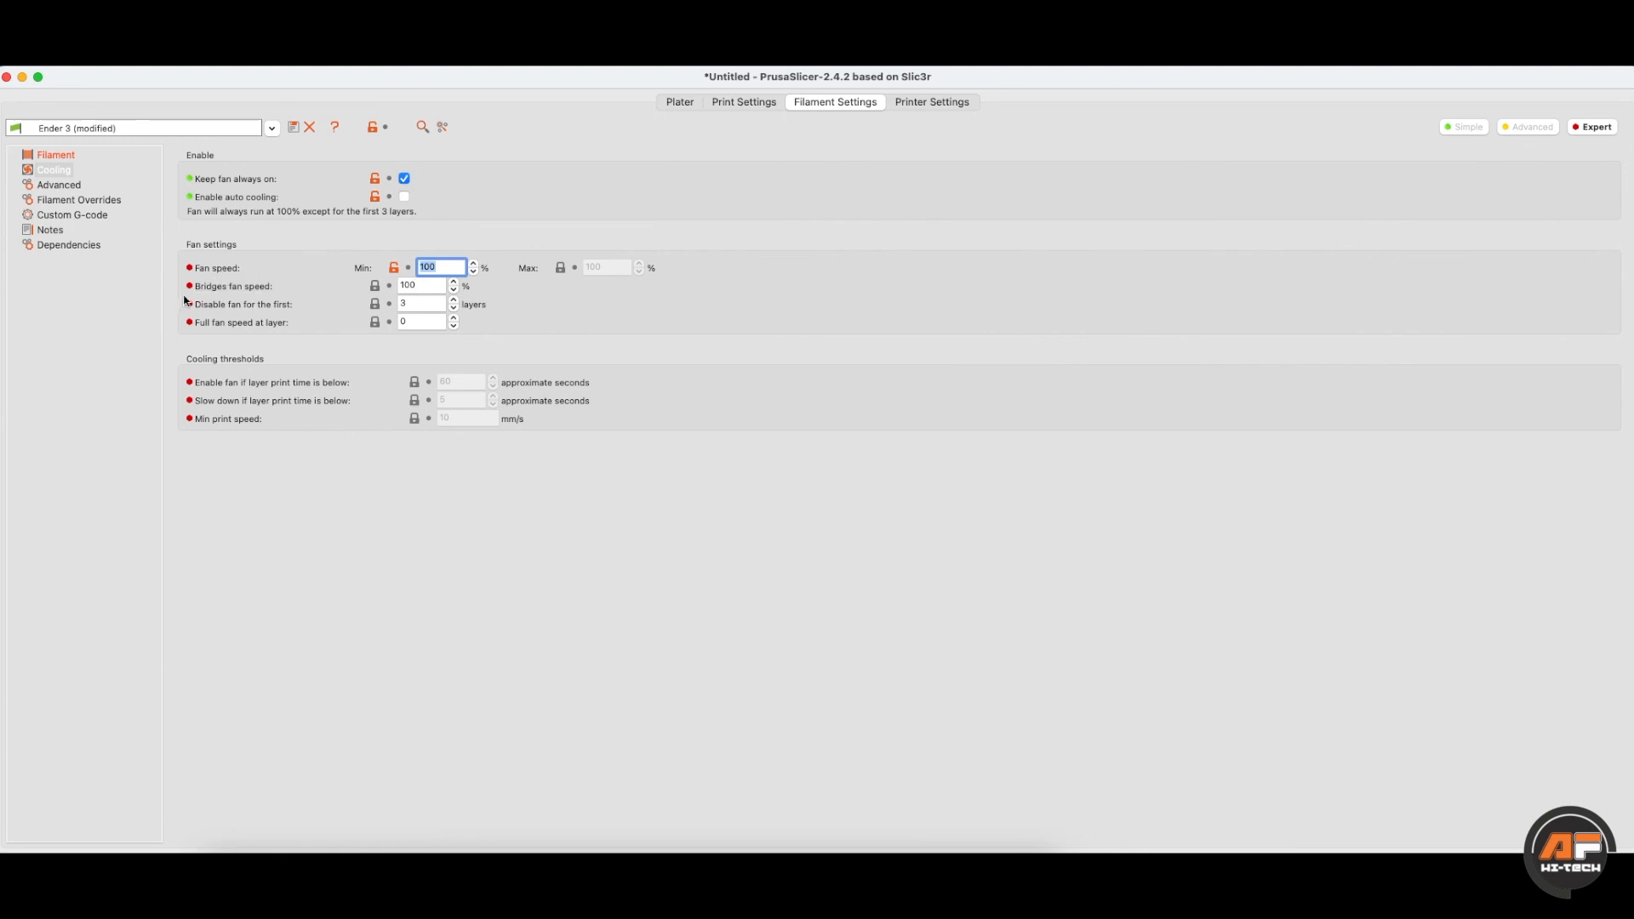
double_click(404, 288)
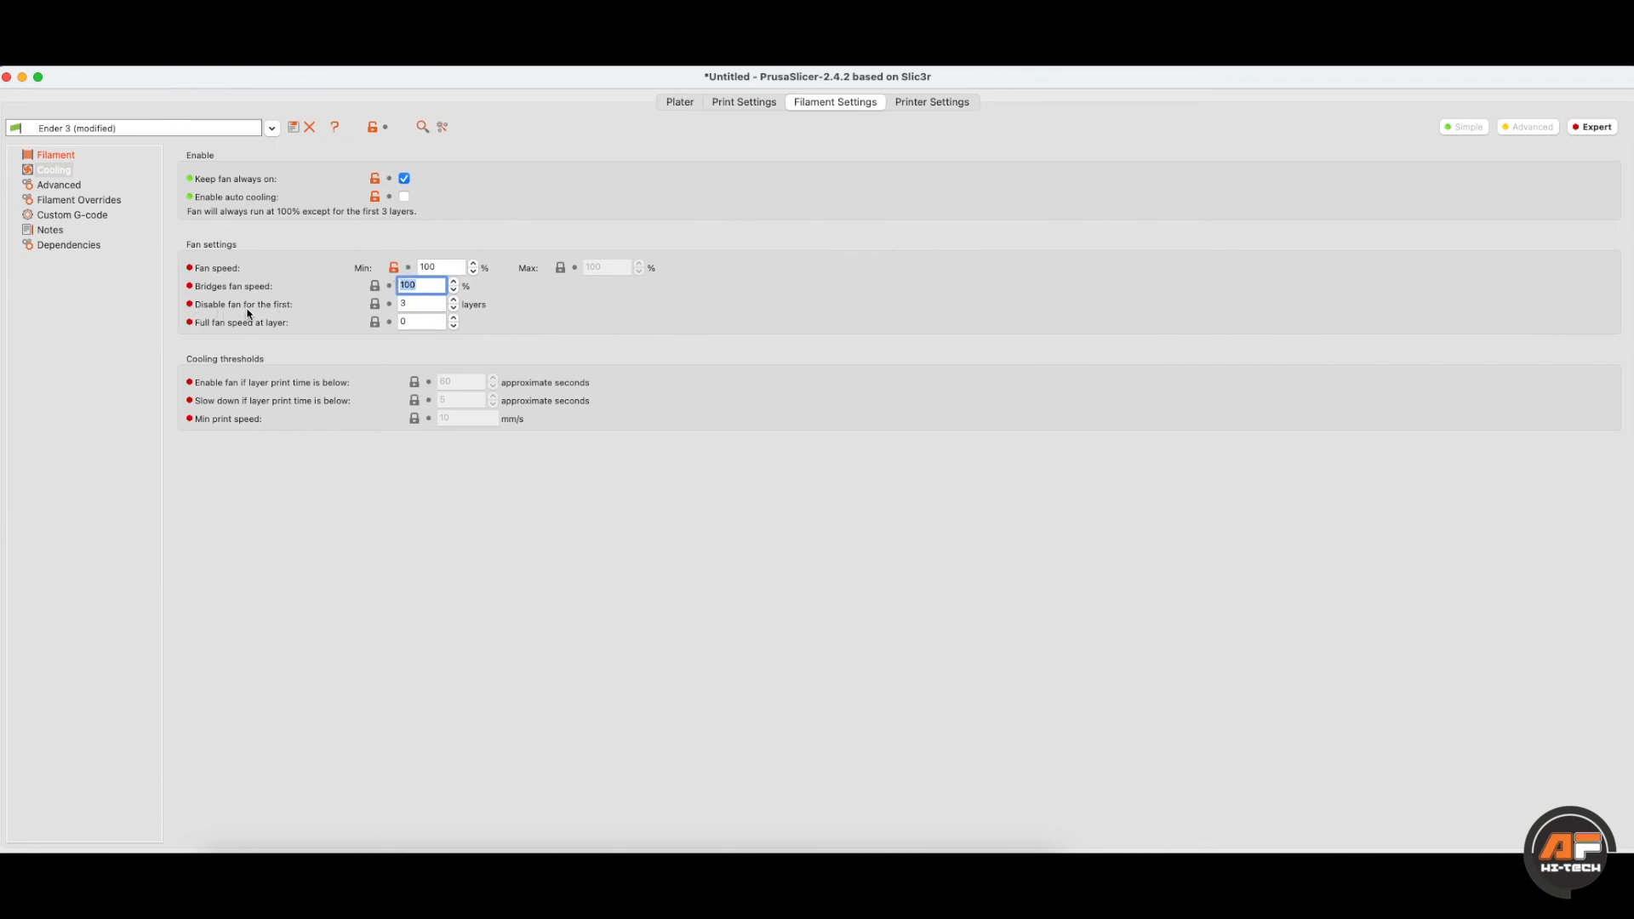
left_click(395, 304)
left_click(60, 186)
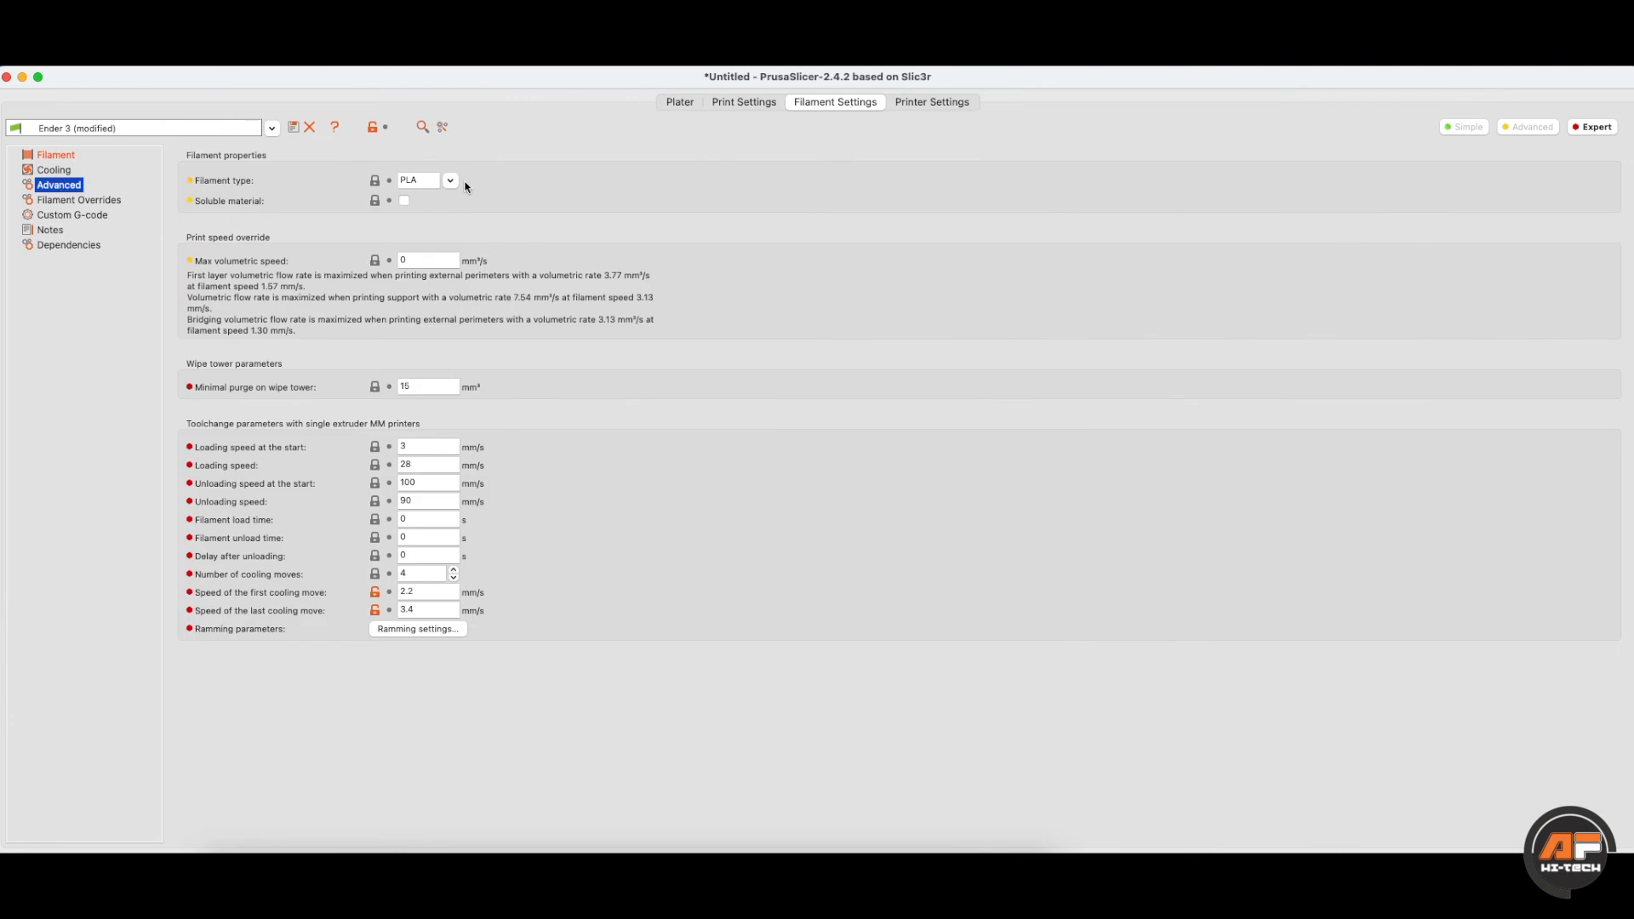
- Change the filament type to ABS and browse the Overrides and Custom G-code pages
left_click(450, 181)
left_click(419, 217)
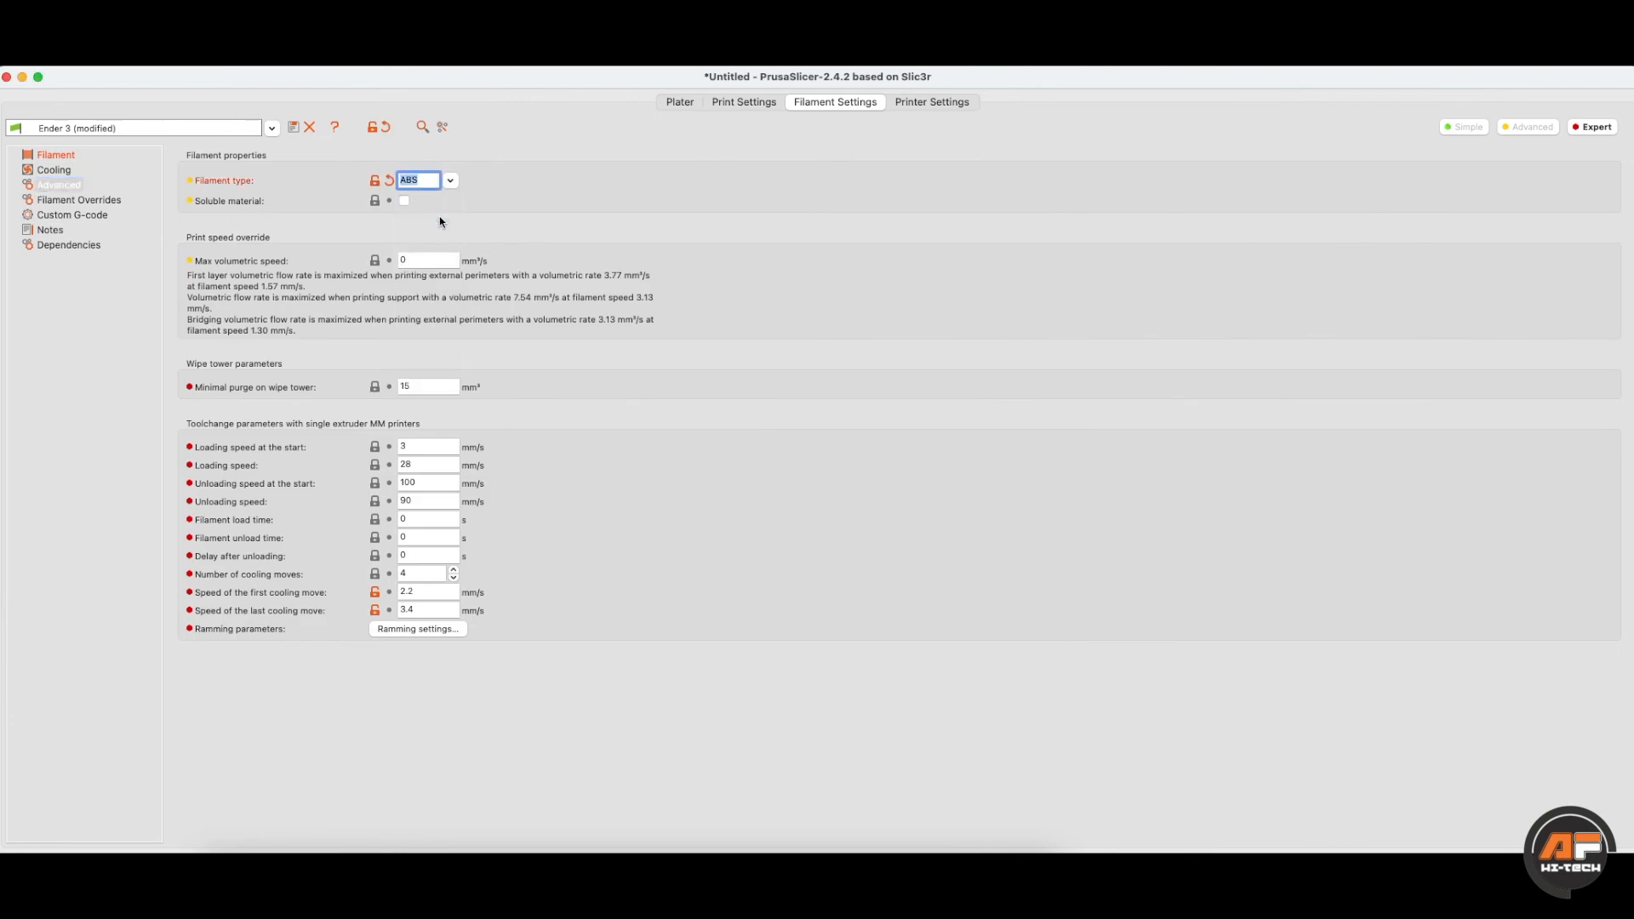
left_click(73, 172)
left_click(58, 155)
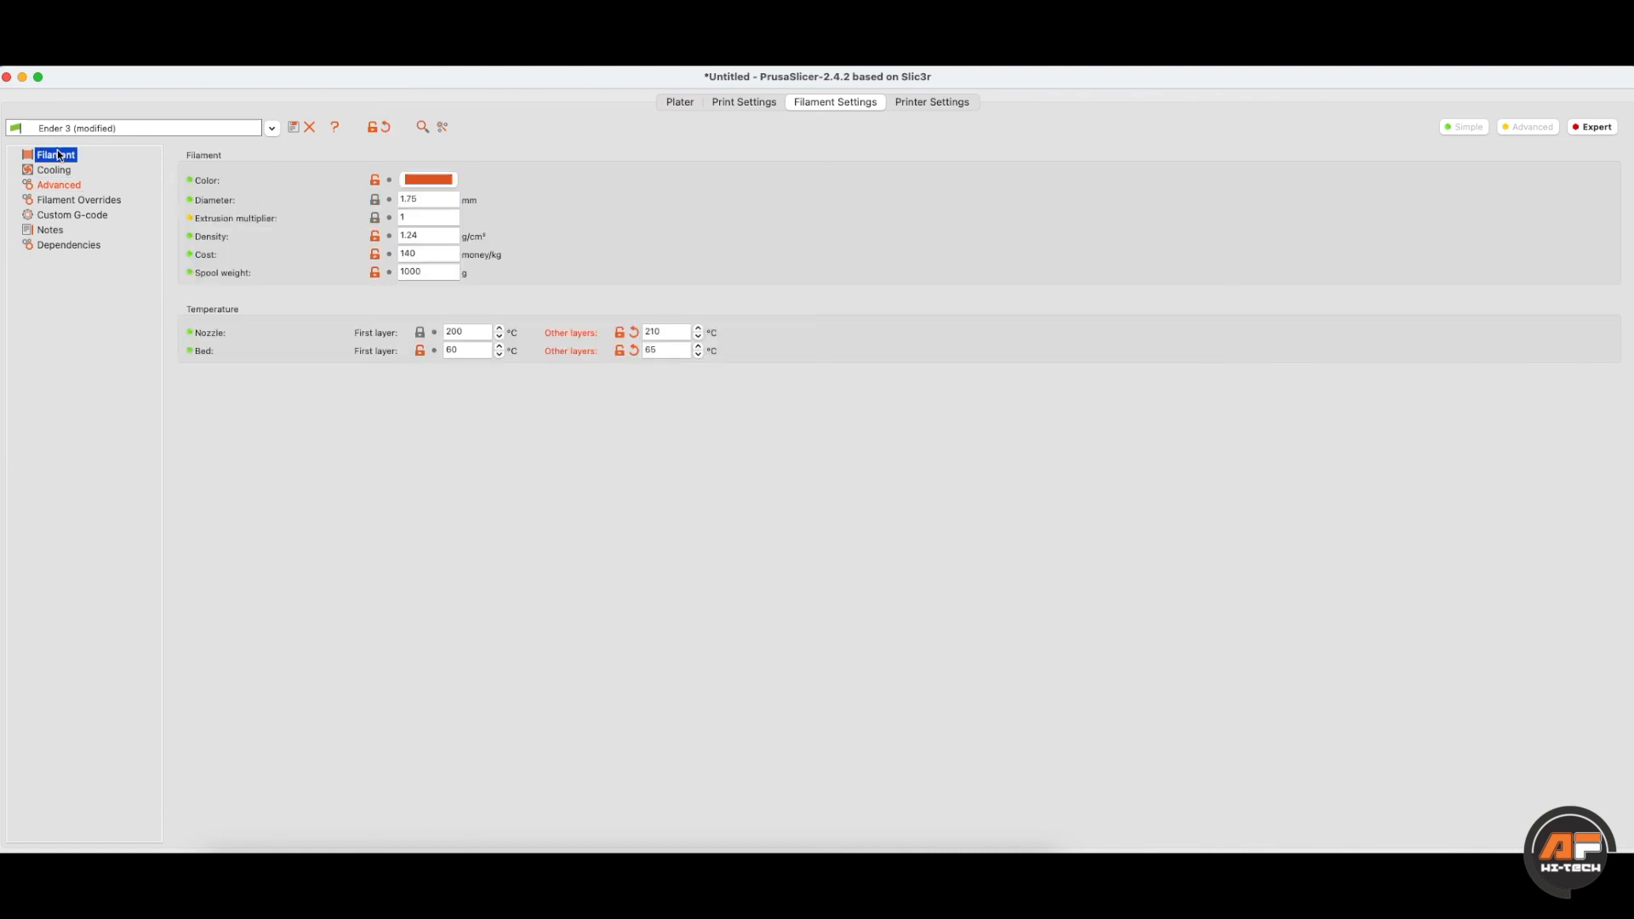
left_click(61, 186)
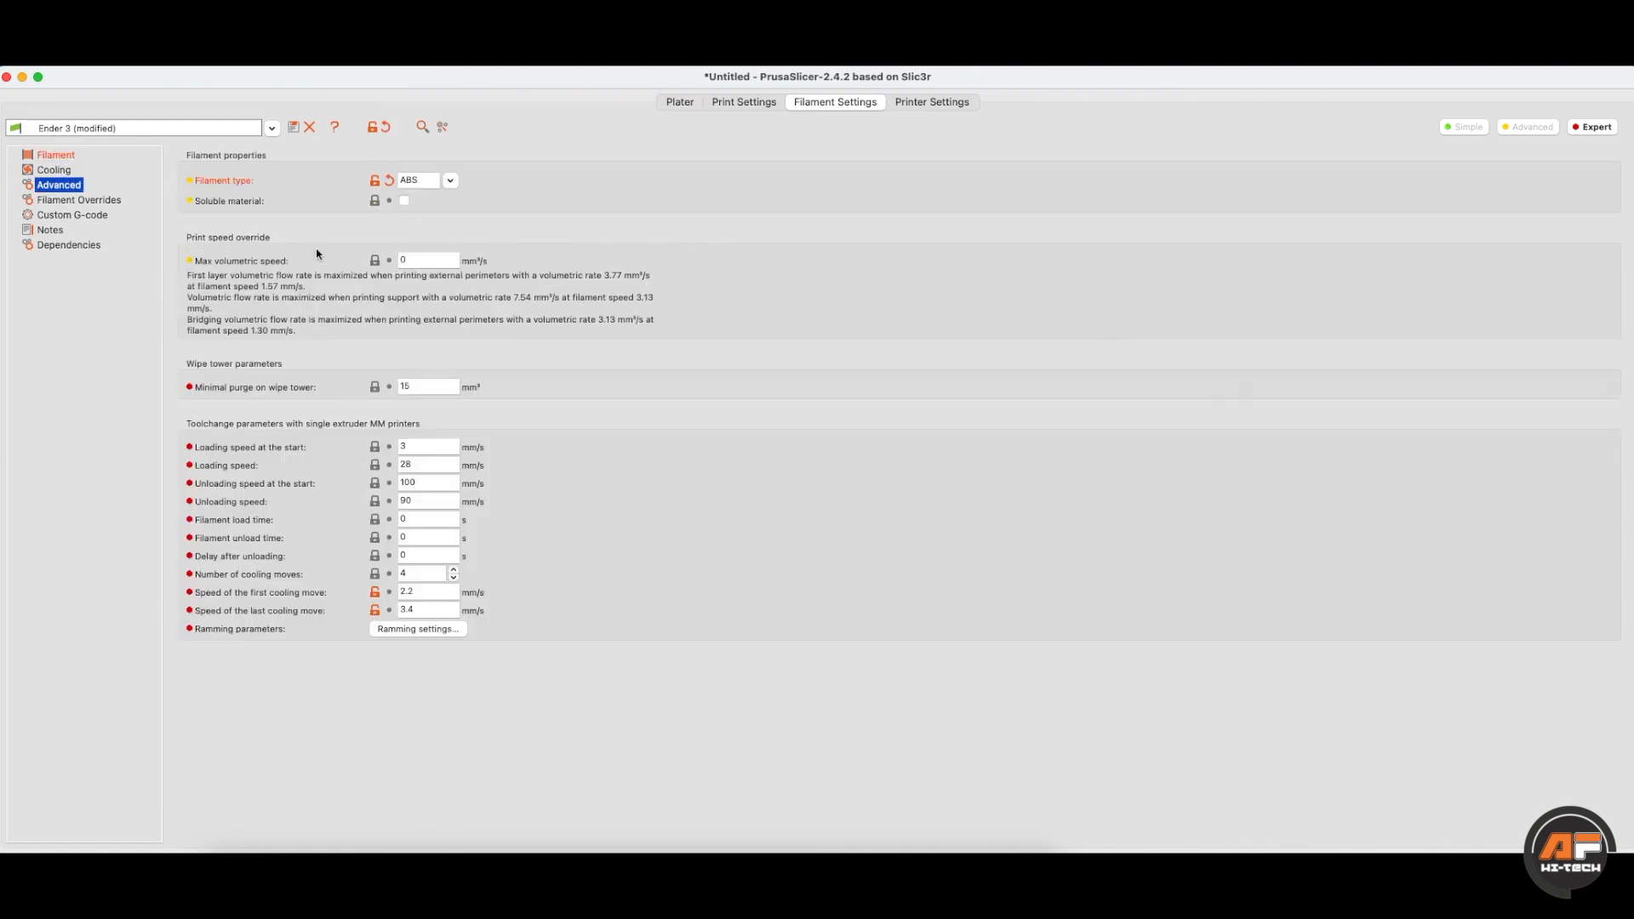
left_click(106, 201)
left_click(73, 215)
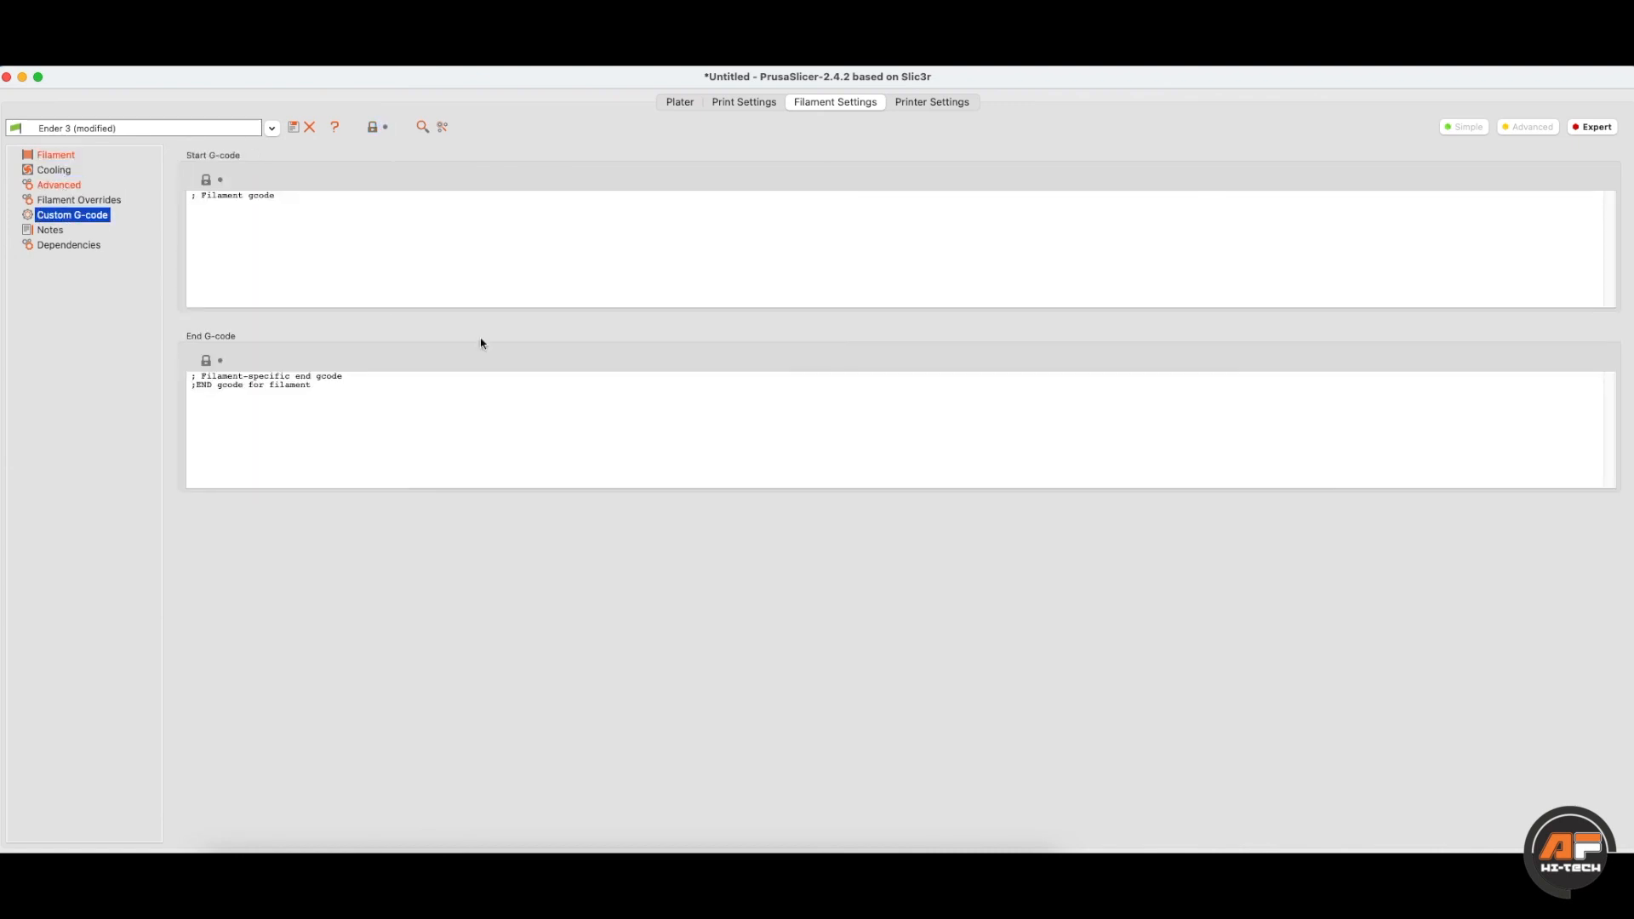
left_click(273, 266)
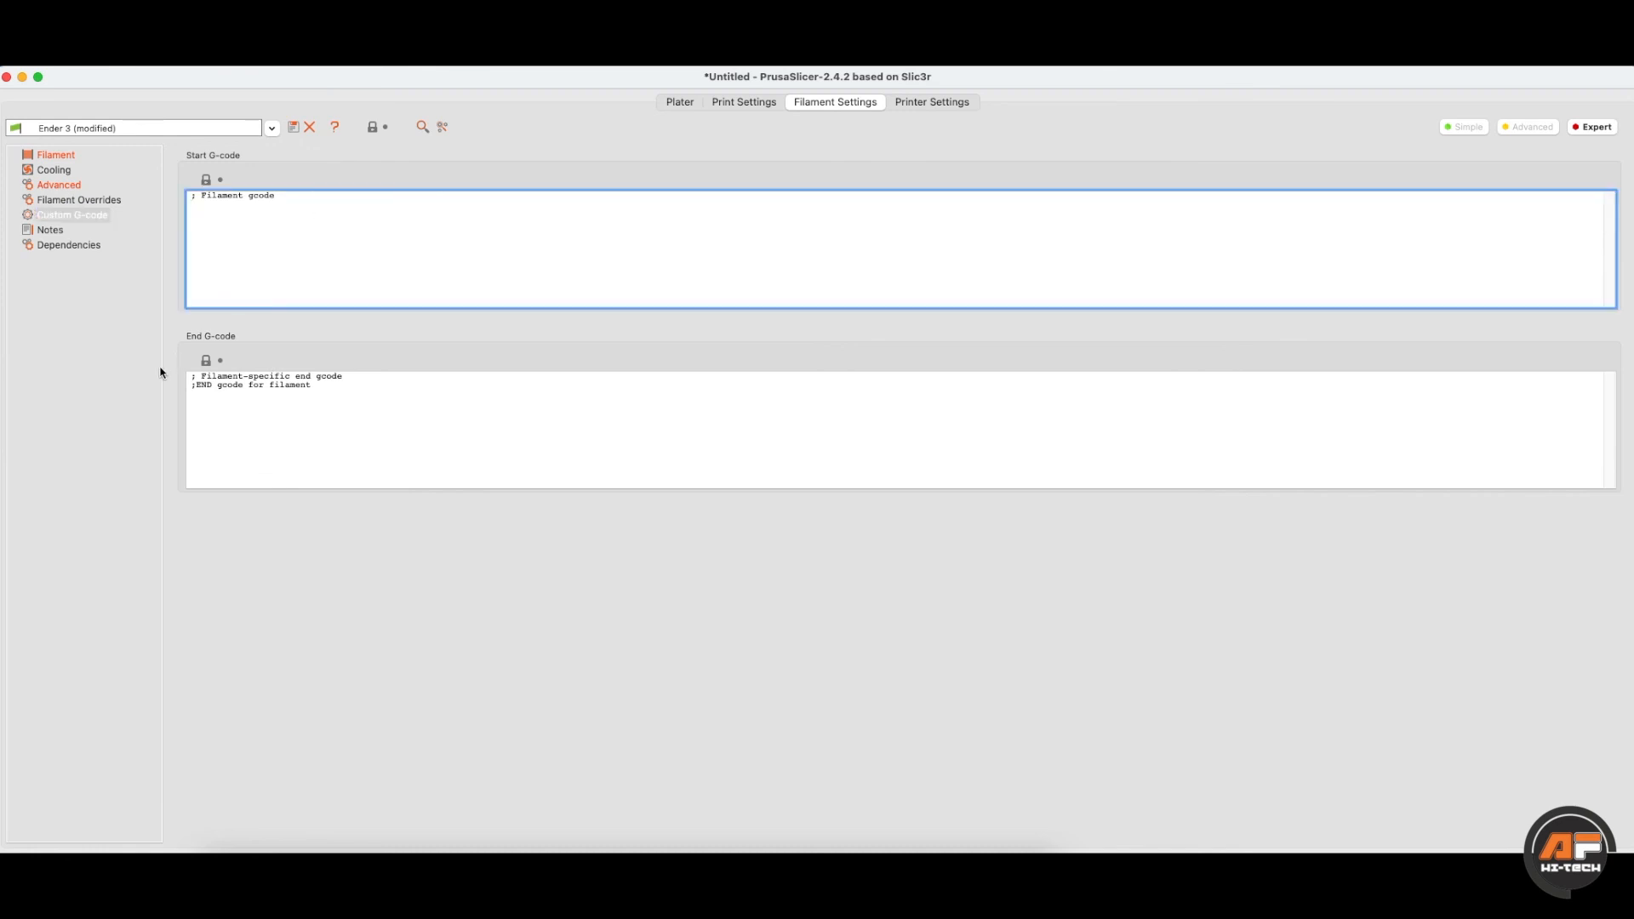
left_click(47, 158)
left_click(58, 182)
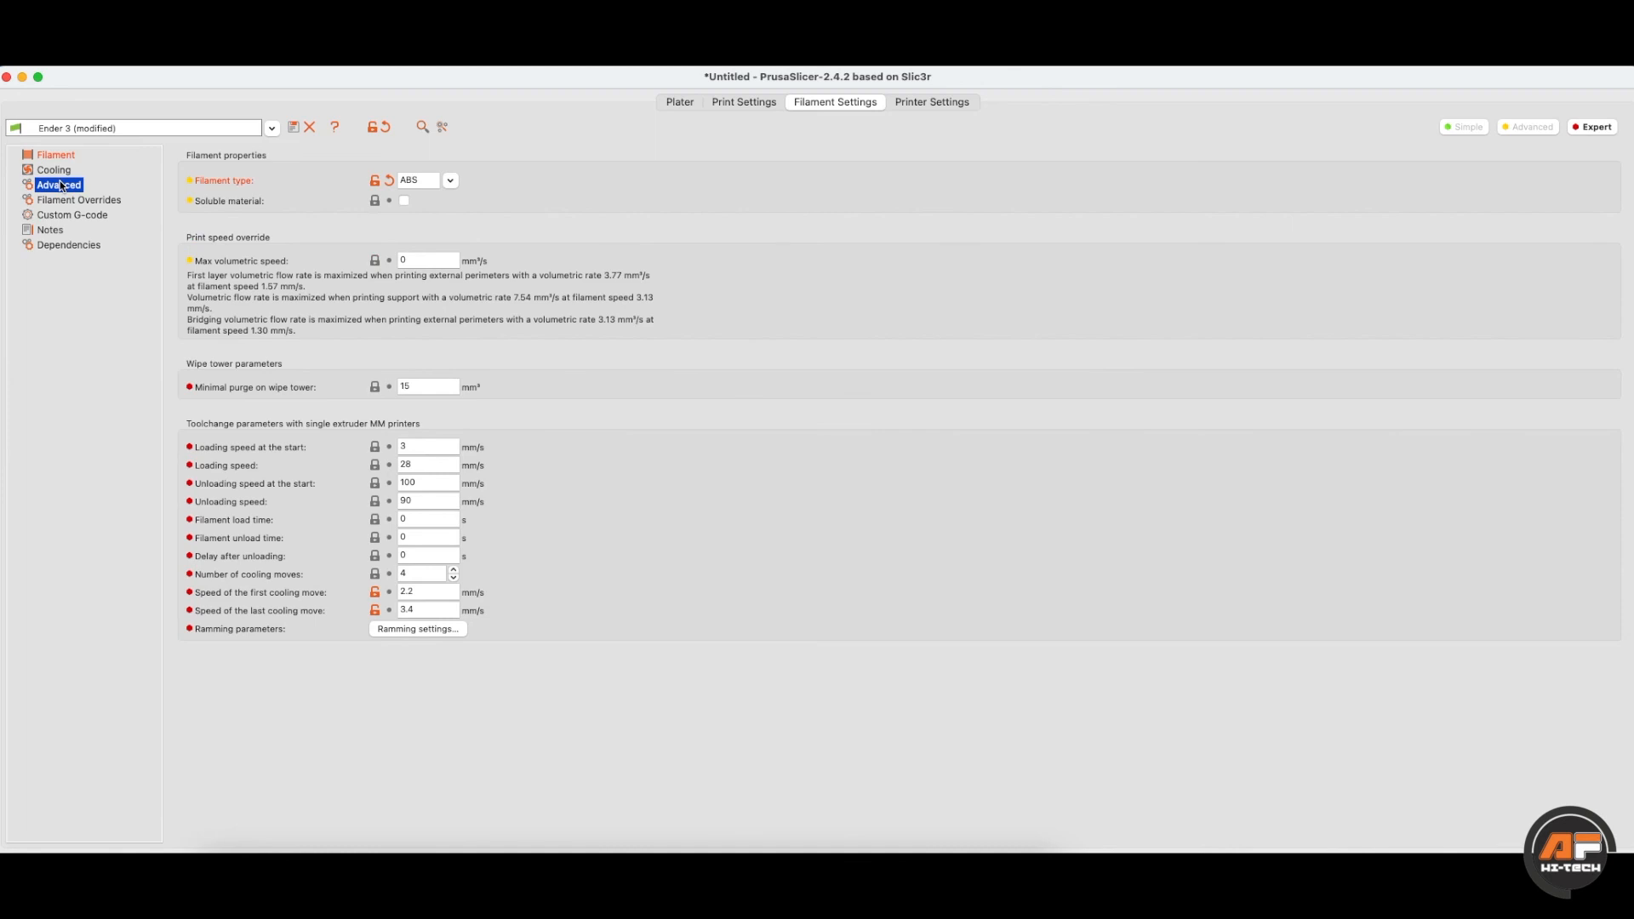
- Set the filament type back to PLA, check loading speed and minimal purge, then return to Filament
left_click(451, 181)
left_click(444, 201)
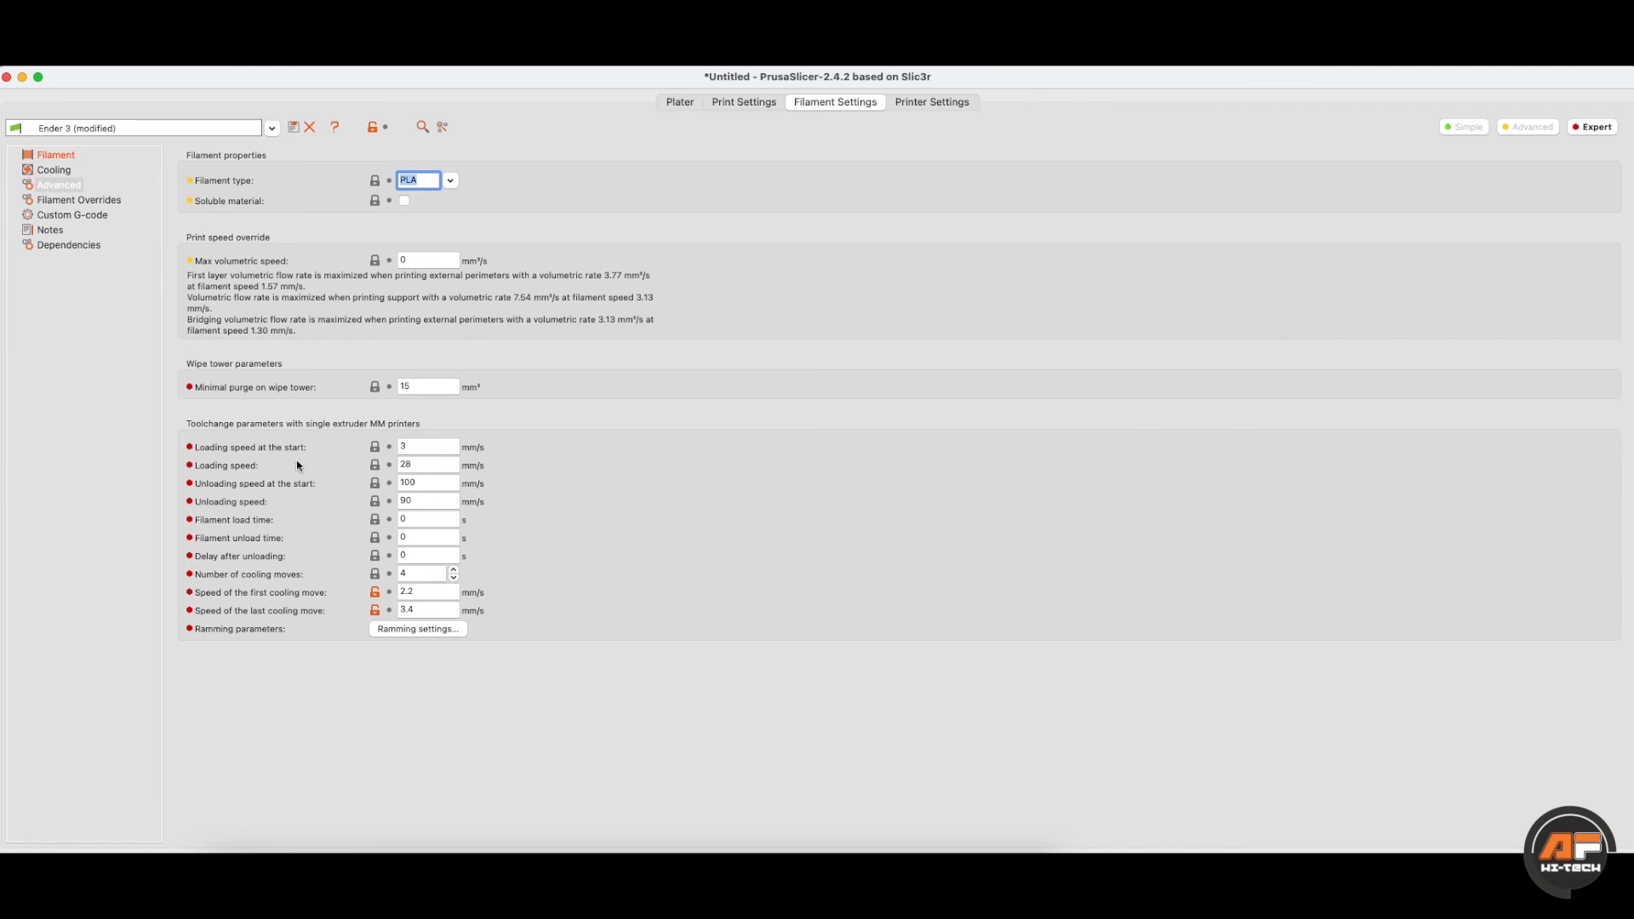
left_click(414, 445)
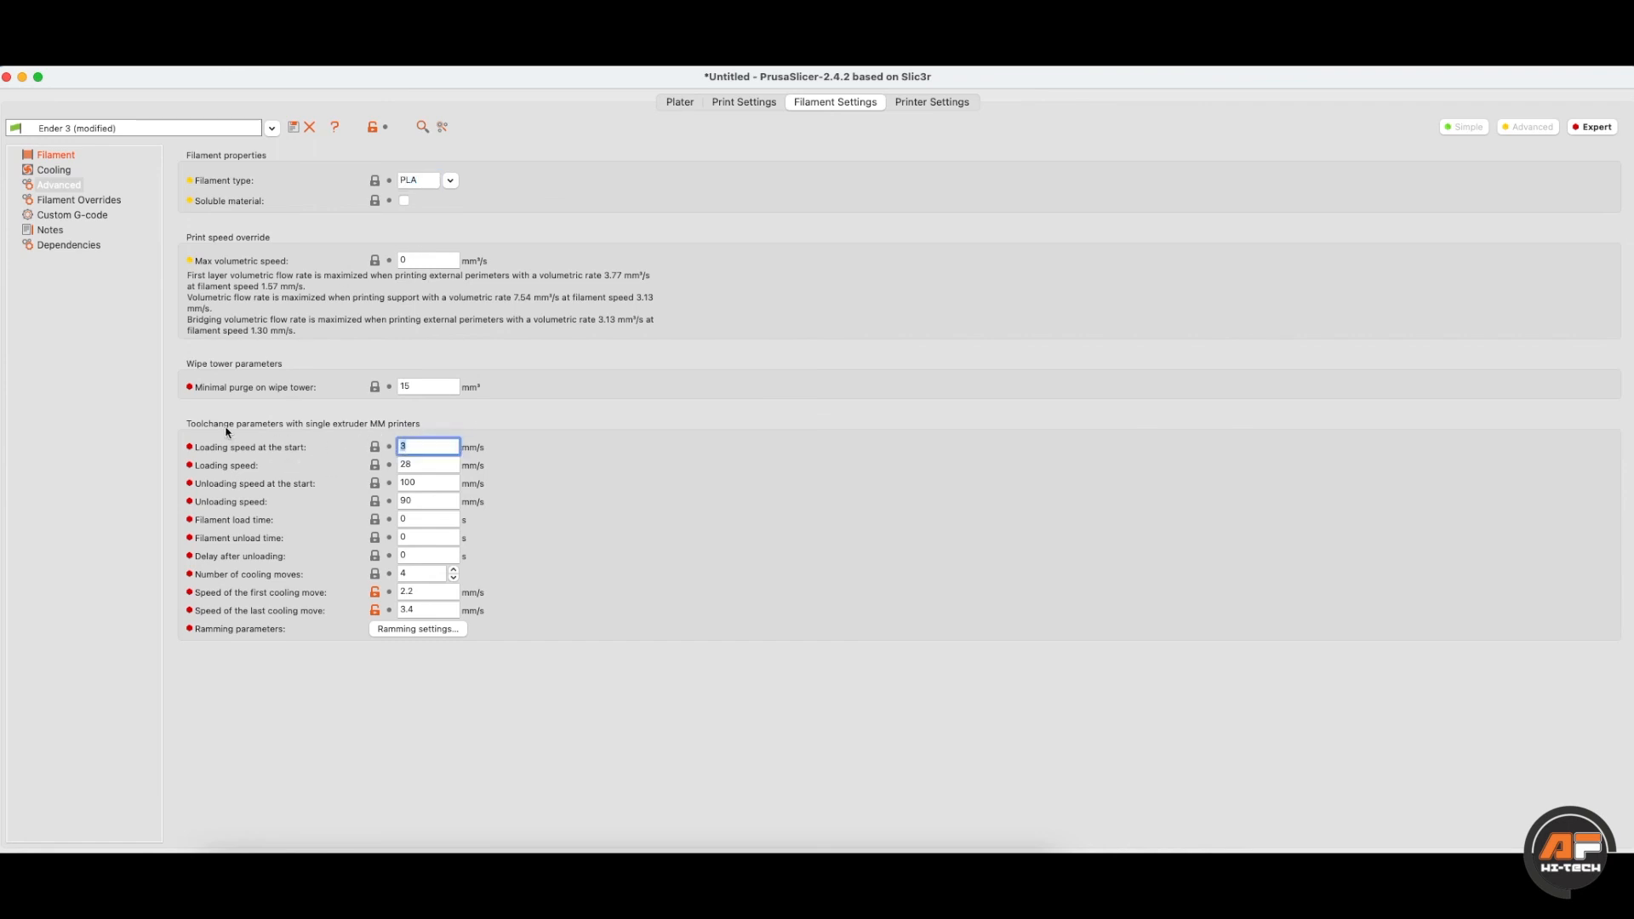
left_click_drag(203, 367, 279, 367)
left_click(413, 385)
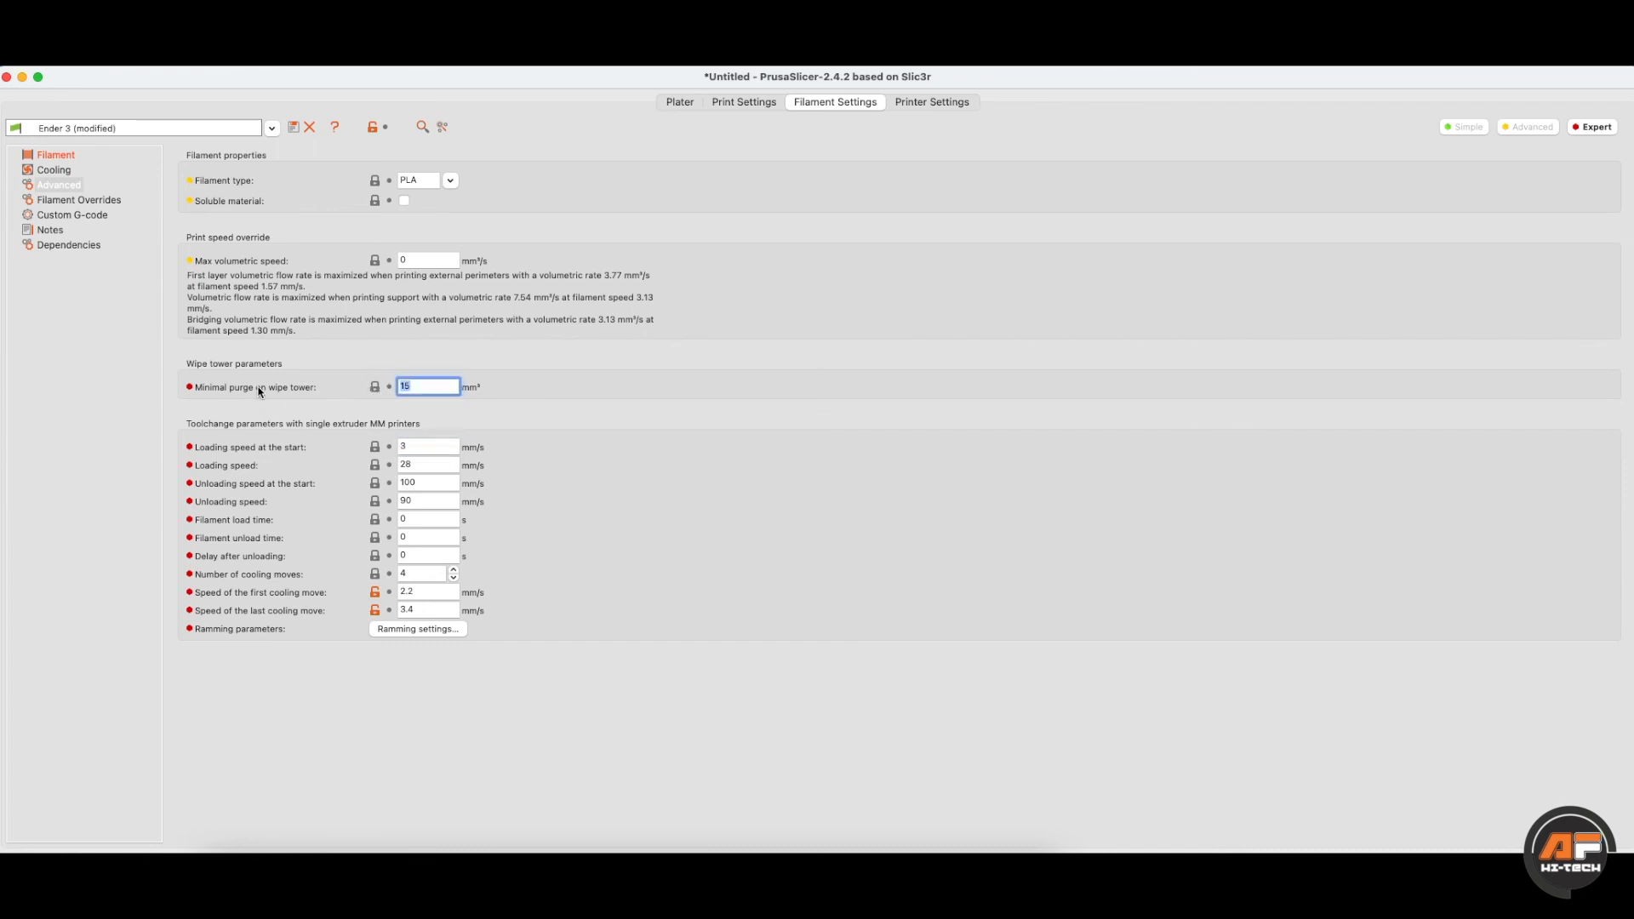
mouse_move(260, 391)
left_click(70, 201)
left_click(56, 155)
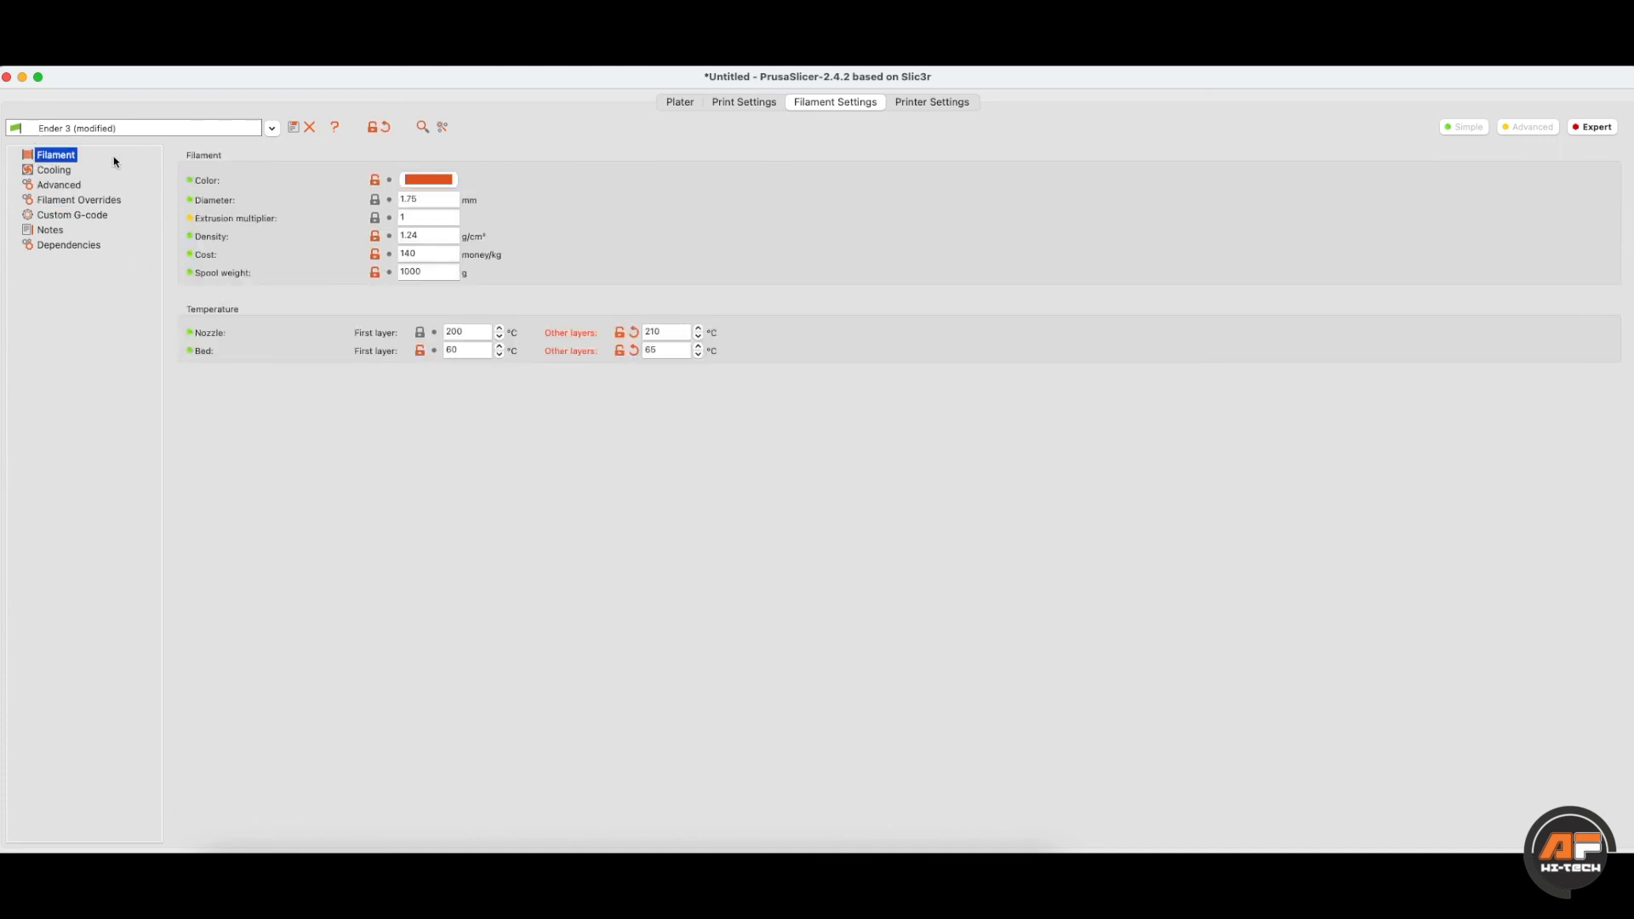
- Open the Ender-3 Extruder 1 settings and inspect the nozzle diameter and 0.08–0.28 mm layer height limits
left_click(931, 102)
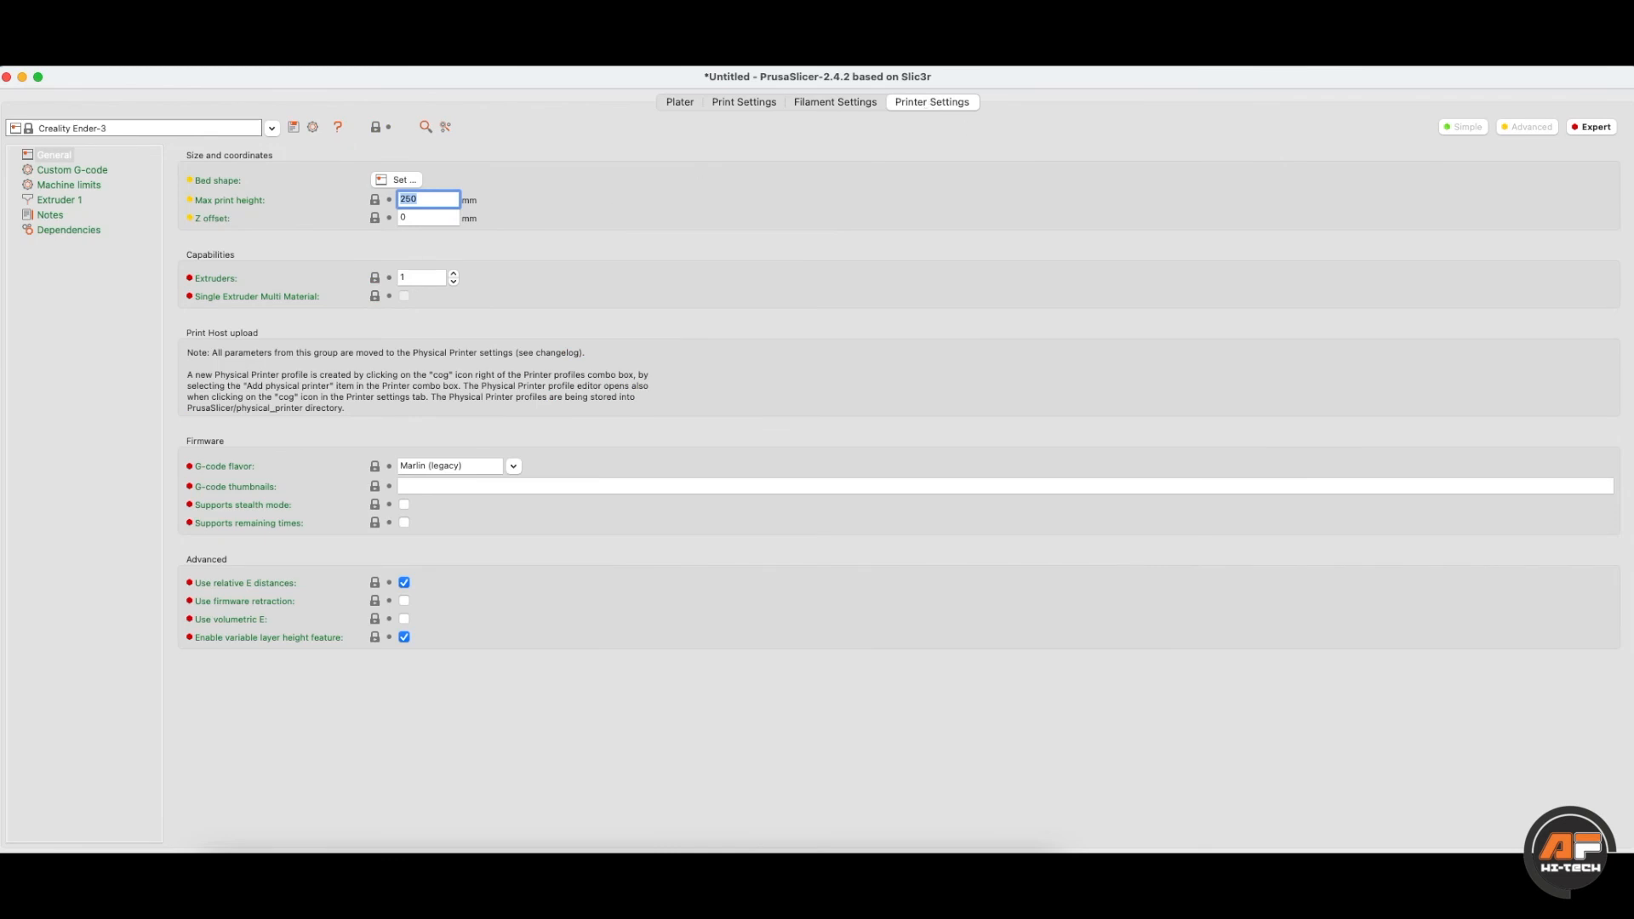
left_click(75, 200)
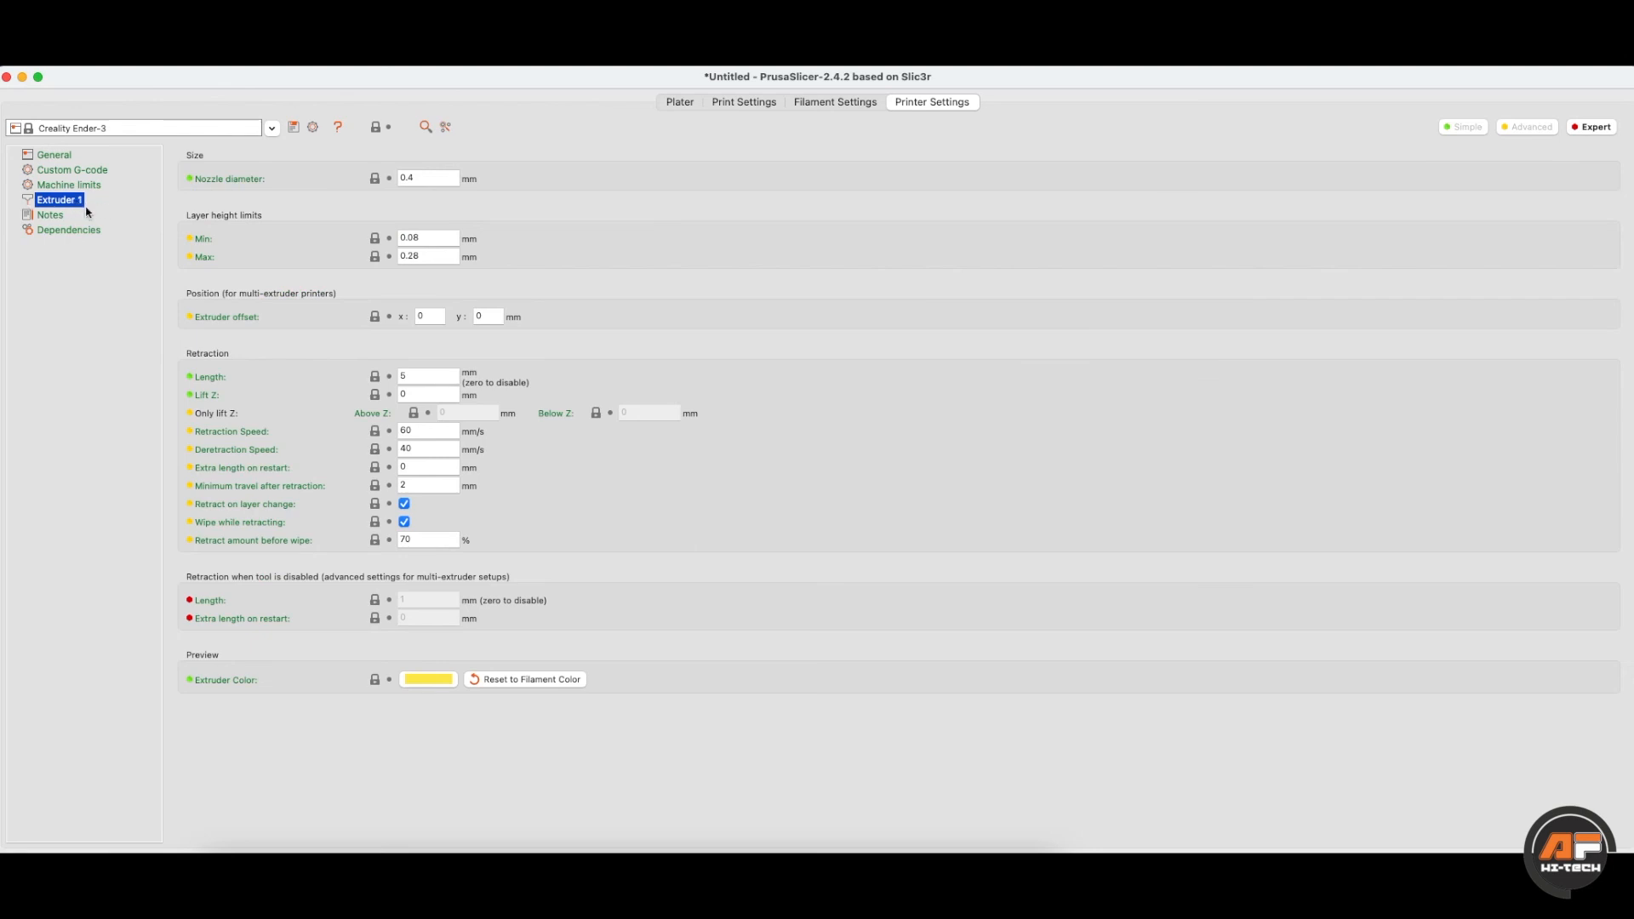
left_click(434, 178)
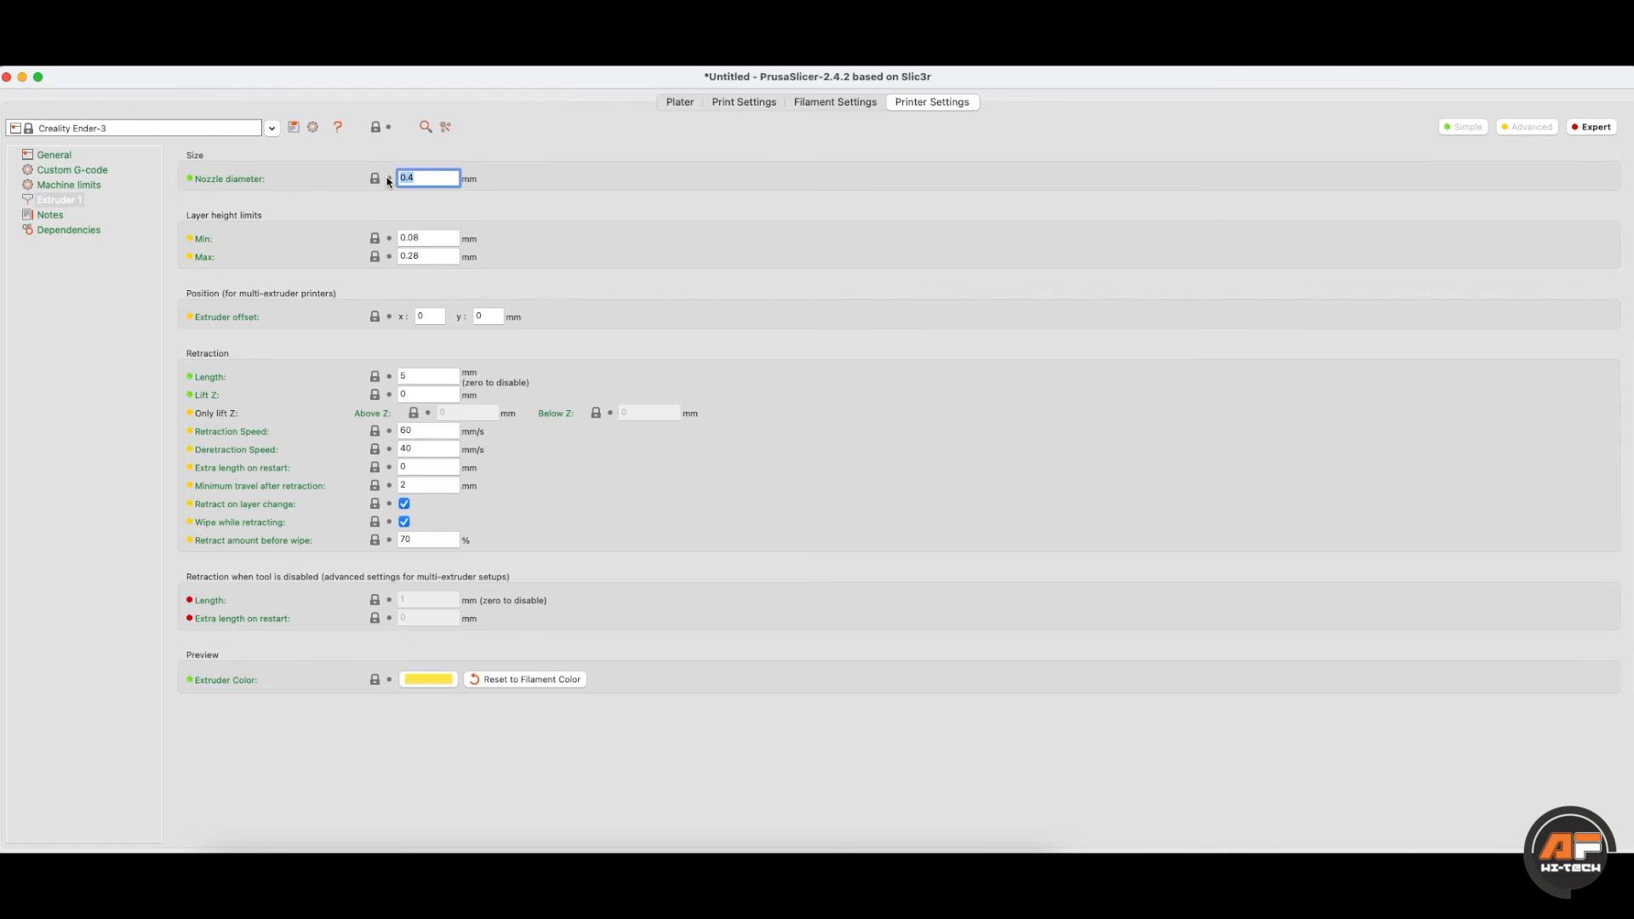
mouse_move(388, 182)
key("Tab")
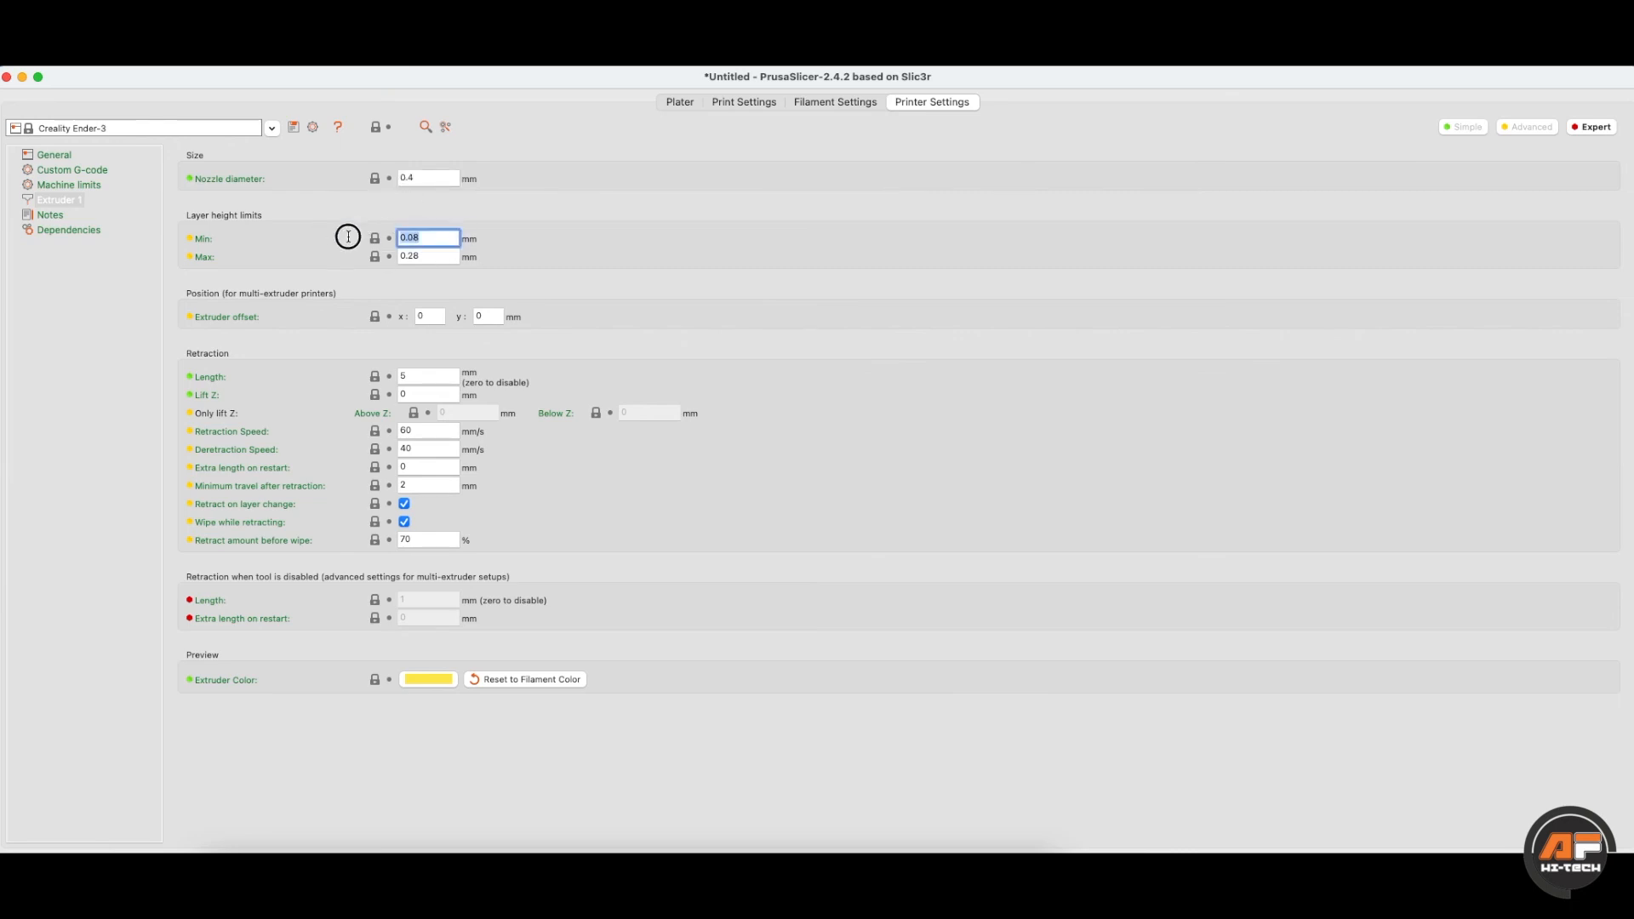
left_click(427, 257)
left_click(430, 240)
left_click(432, 250)
left_click(431, 241)
- Try a 0.6 mm nozzle diameter, then set it back to 0.4 mm
left_click(408, 179)
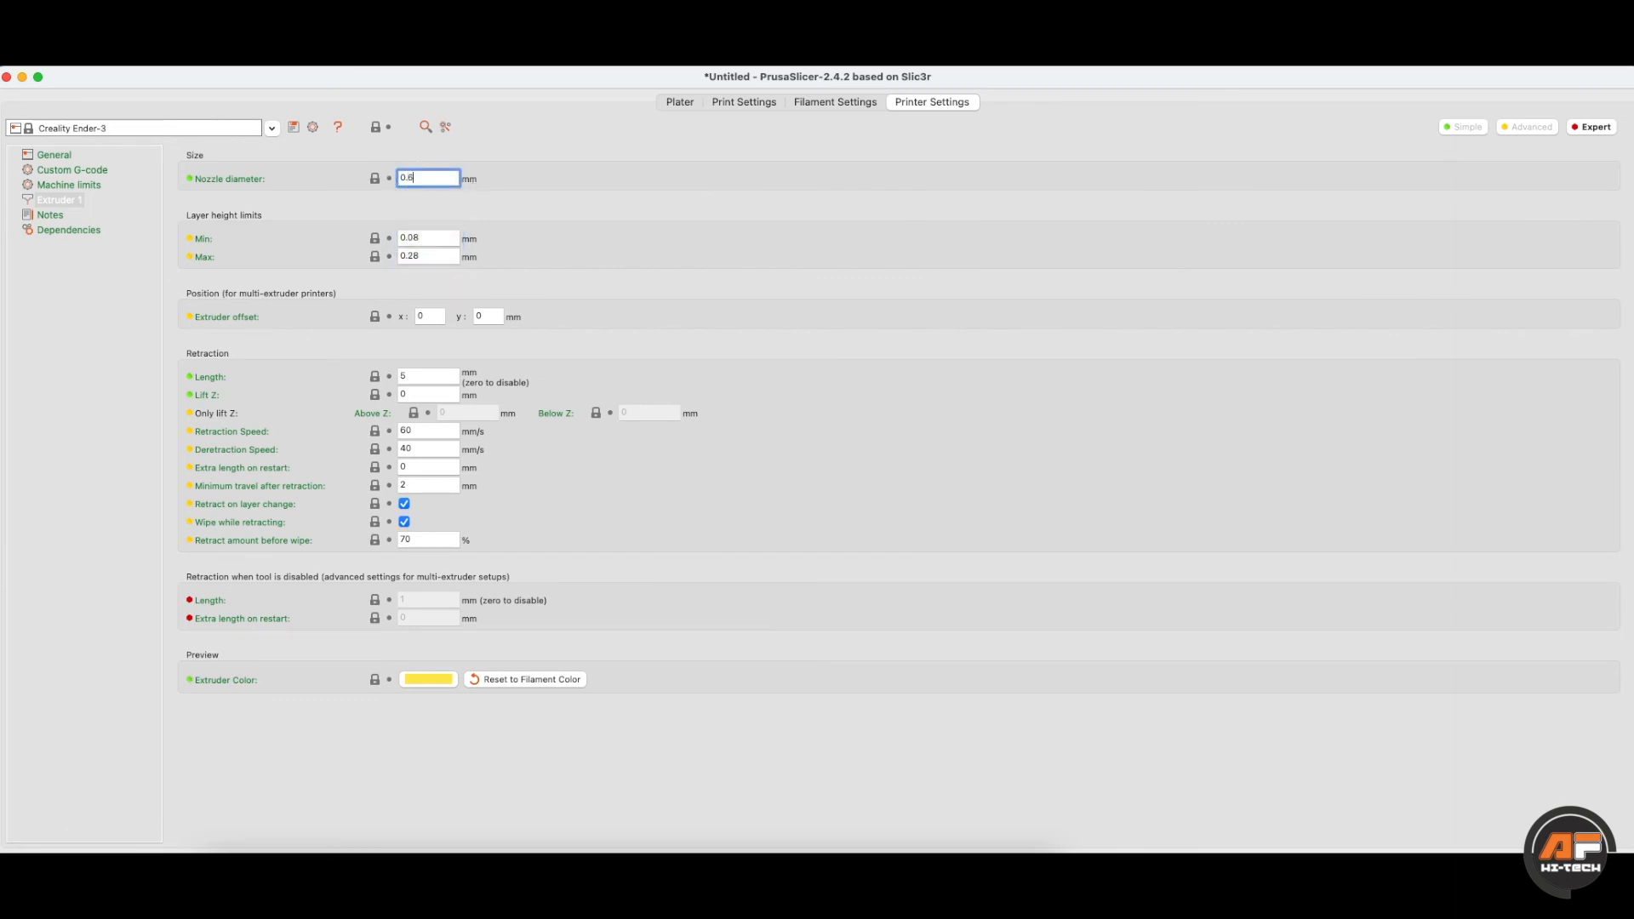
key("Tab")
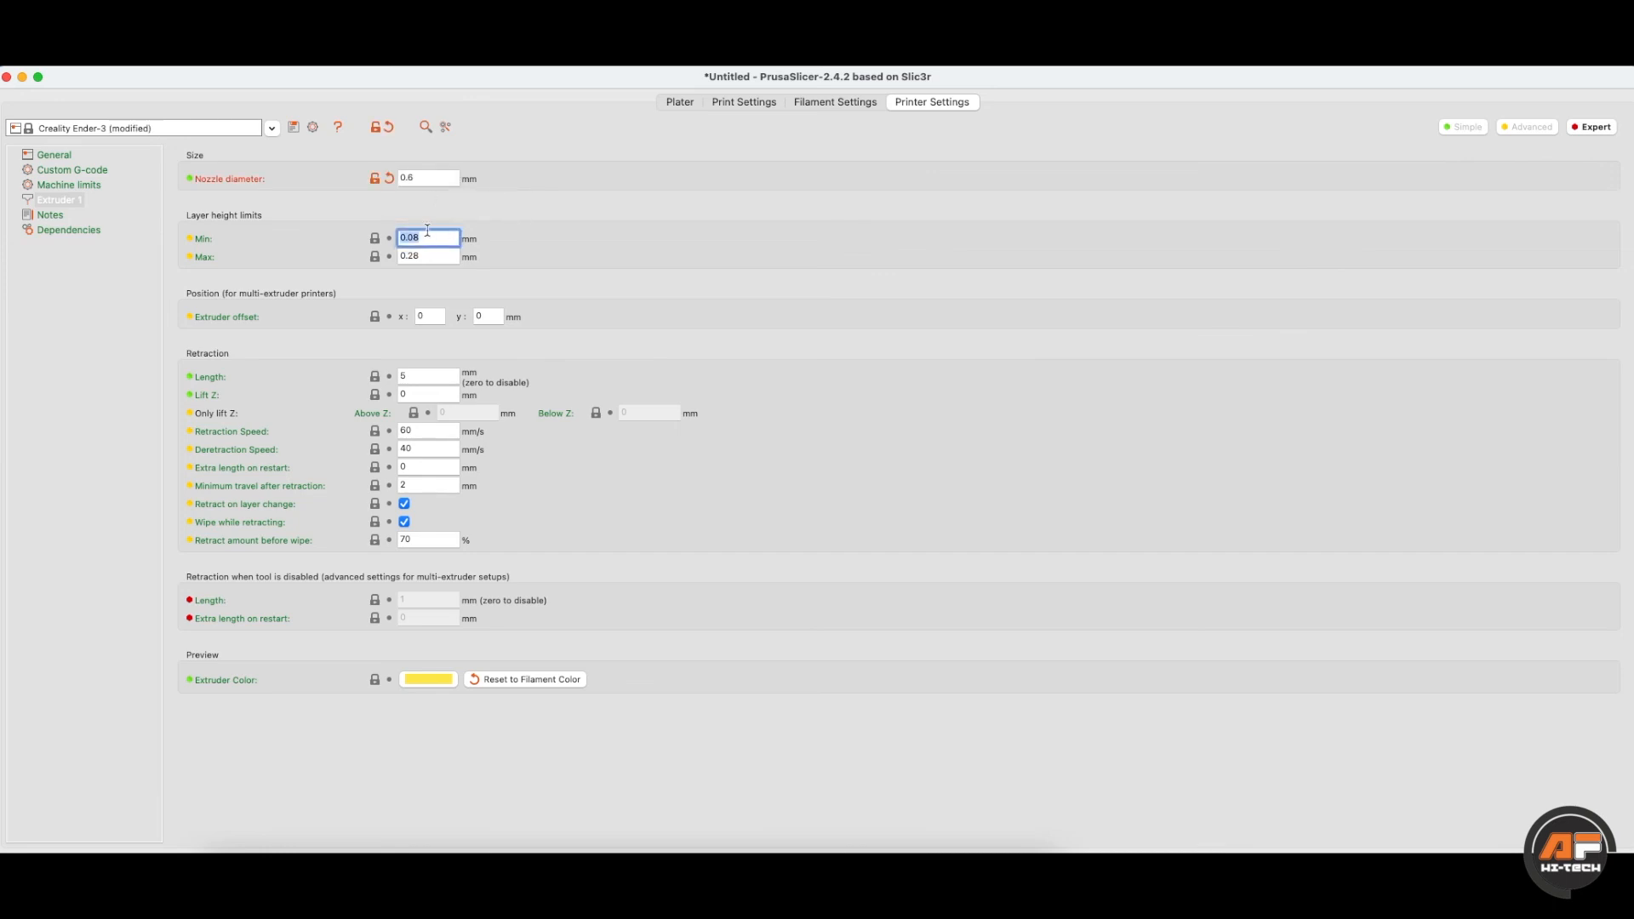
left_click(427, 242)
left_click(409, 176)
type("4")
key("Tab")
- Look through the Dependencies, Notes and Extruder 1 pages, ending on the General printer page
left_click(438, 255)
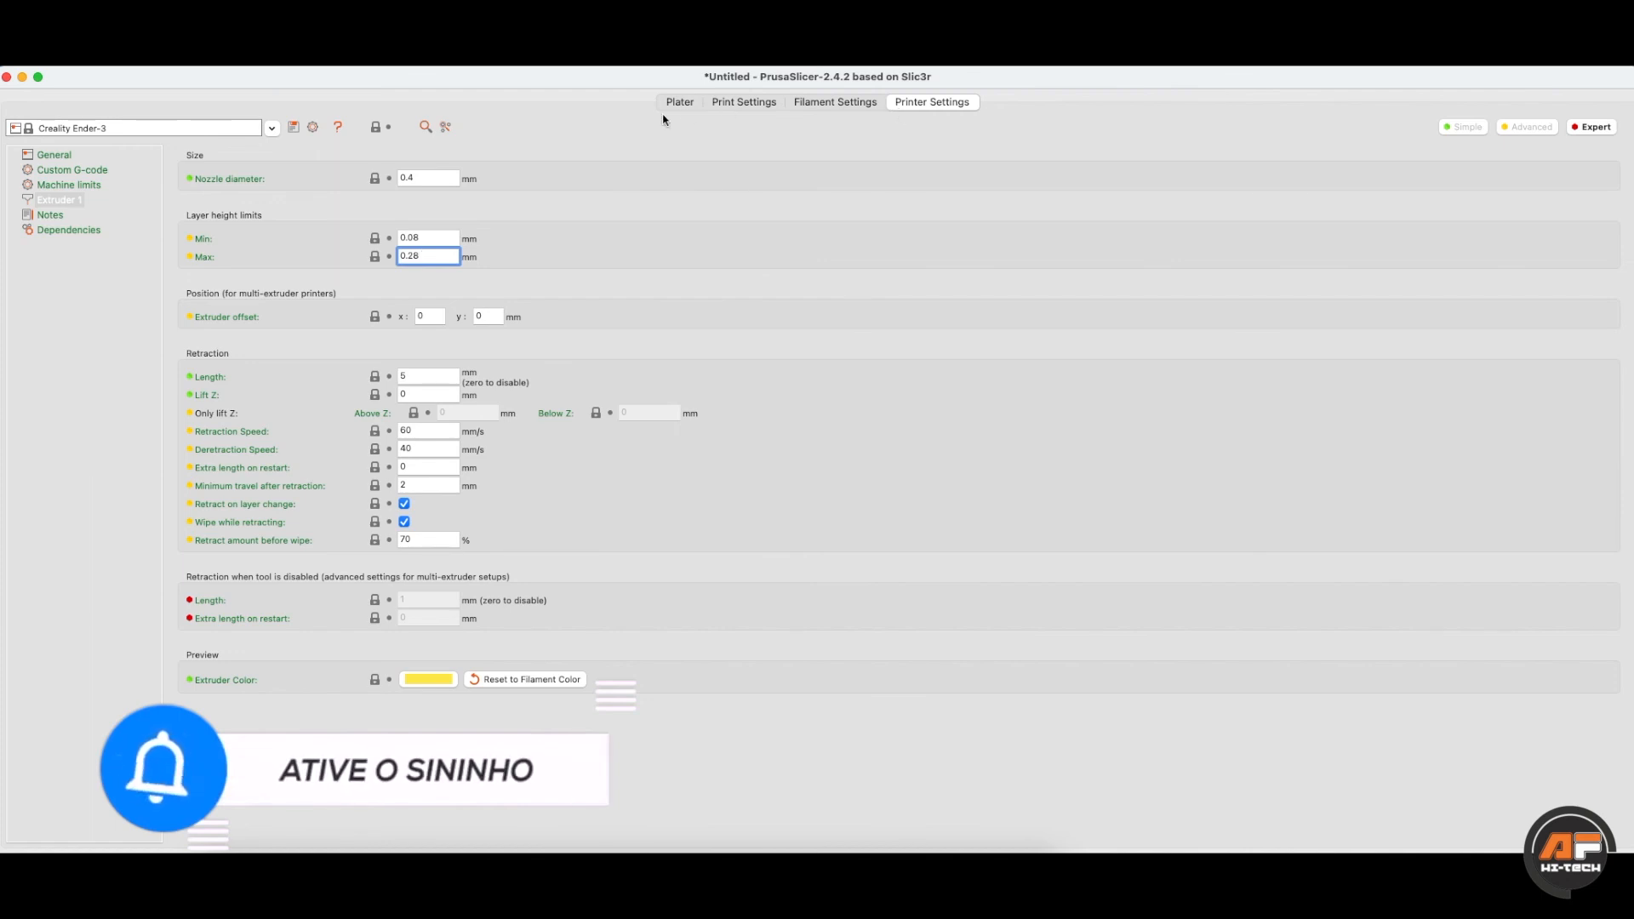
left_click(54, 229)
left_click(51, 214)
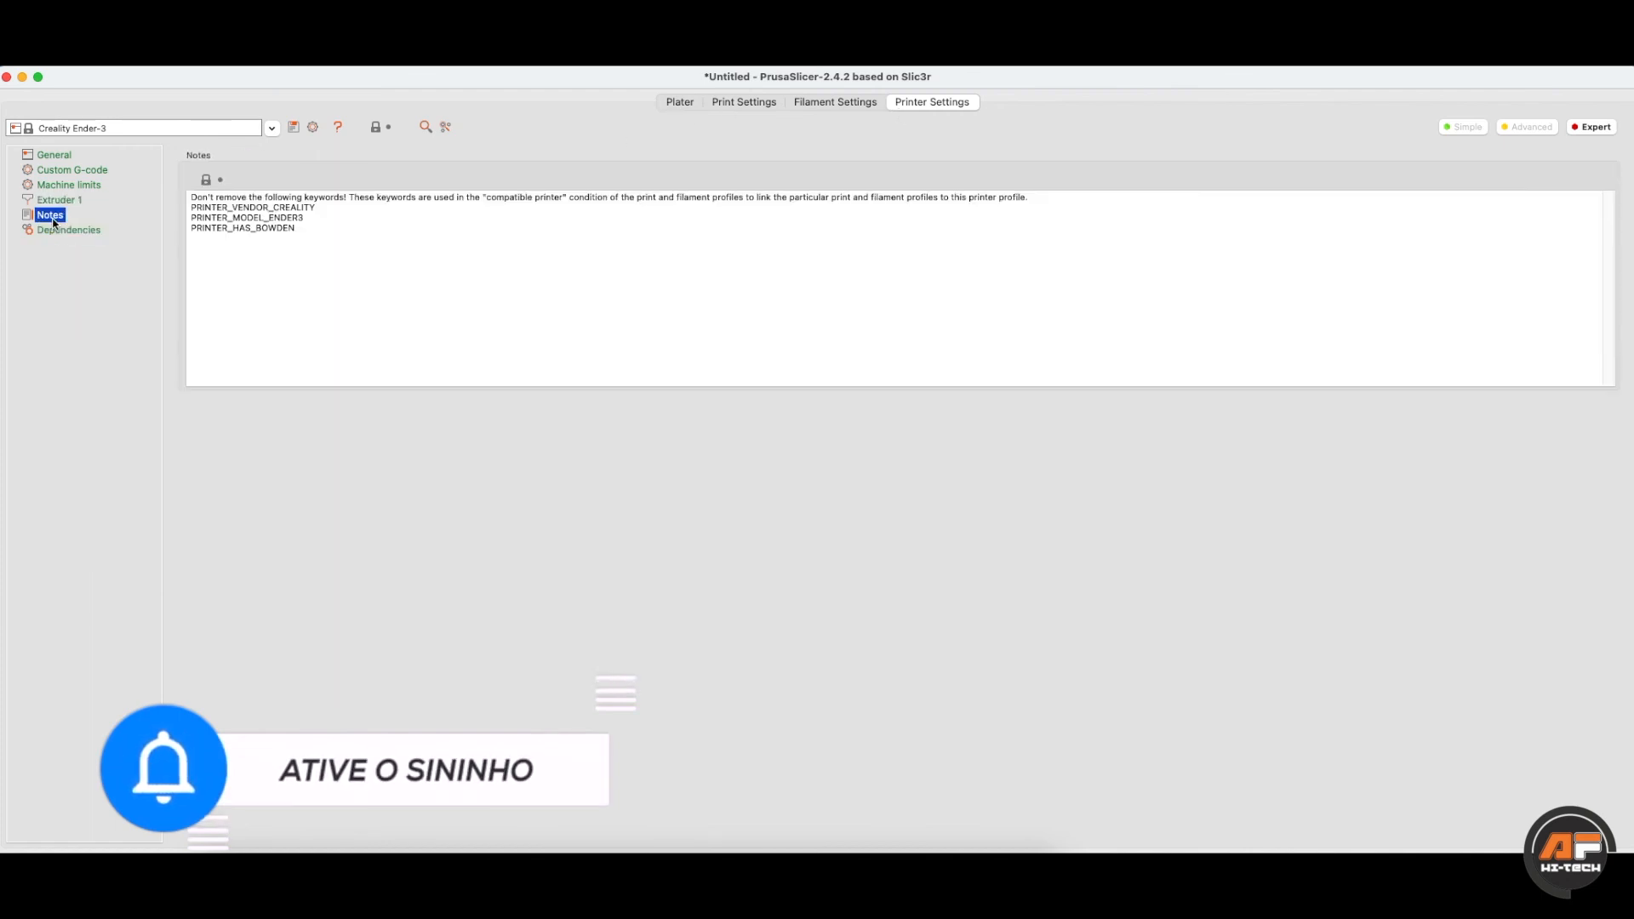
left_click(55, 199)
left_click(52, 153)
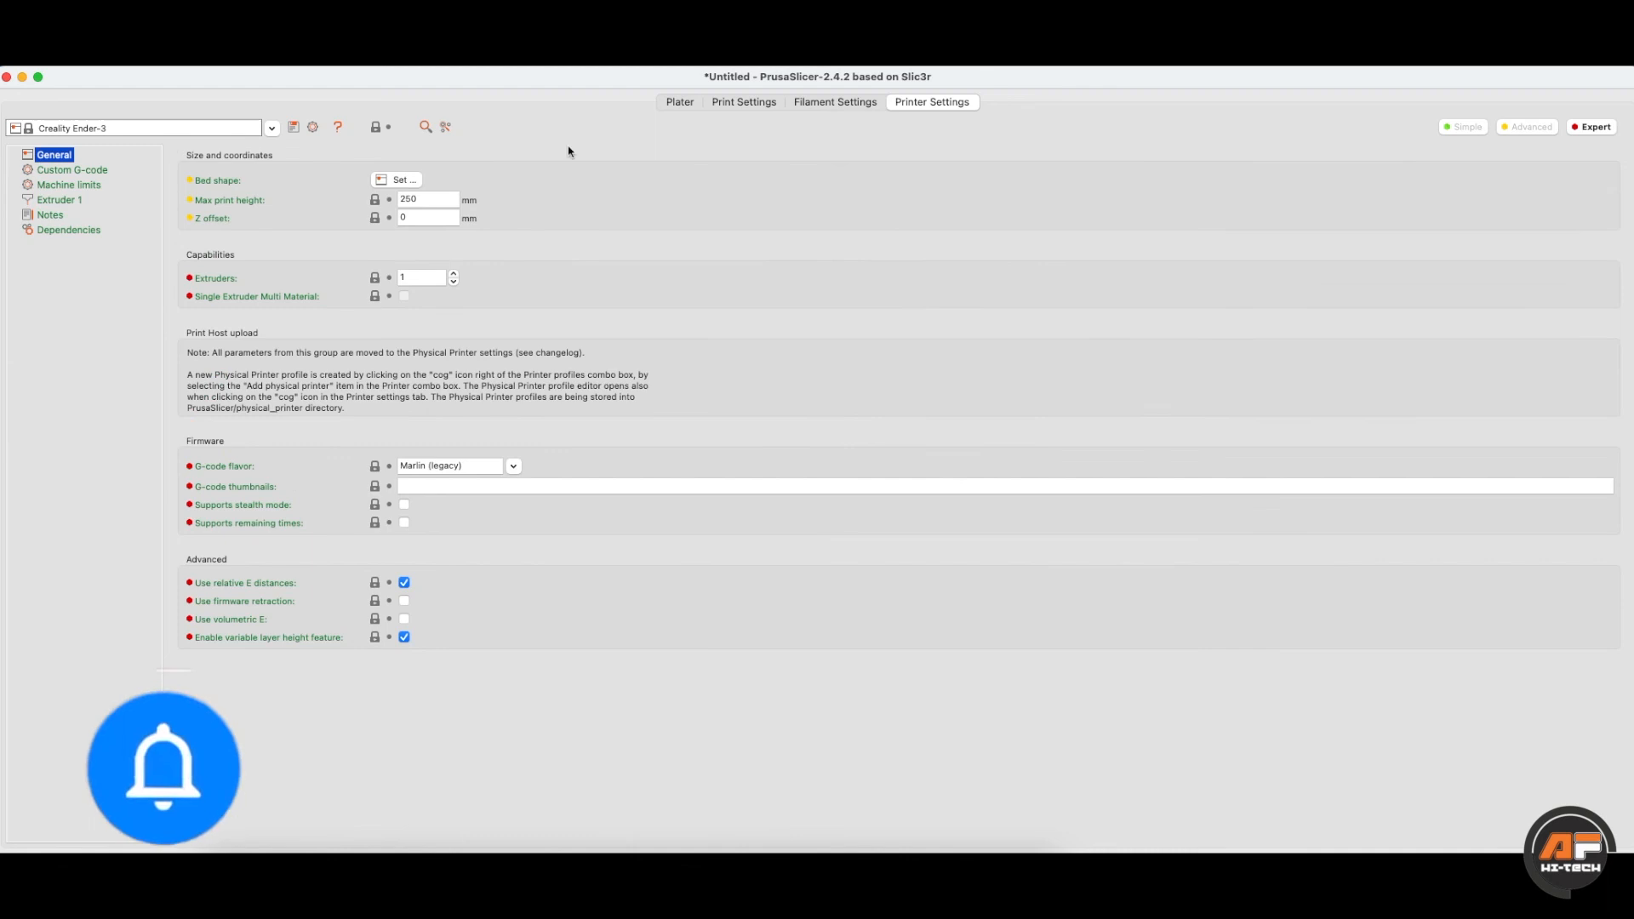